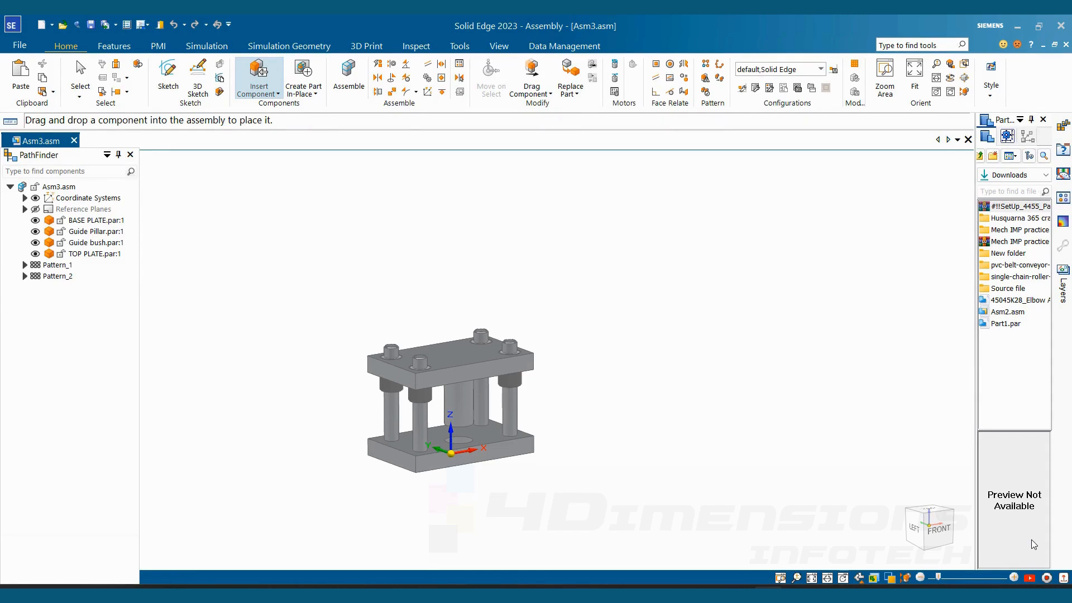
- Create a drawing of the active assembly from the iso metric draft.dft template, running the Drawing View Creation Wizard
{"action": "scroll", "coordinate": [479, 357], "scroll_direction": "up", "scroll_amount": 2}
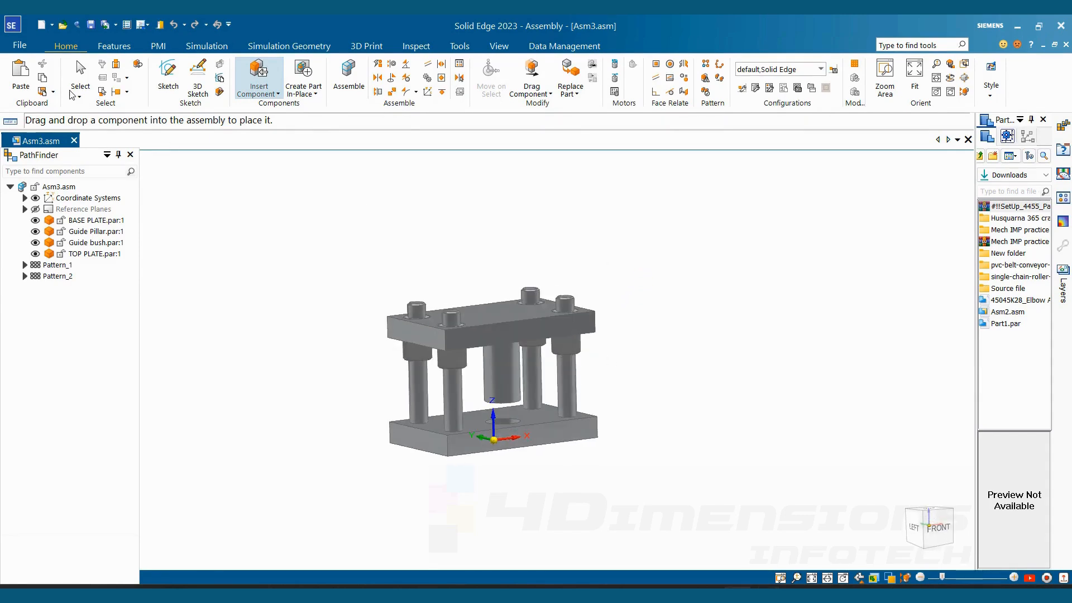
{"action": "left_click", "coordinate": [19, 44]}
{"action": "left_click", "coordinate": [27, 165]}
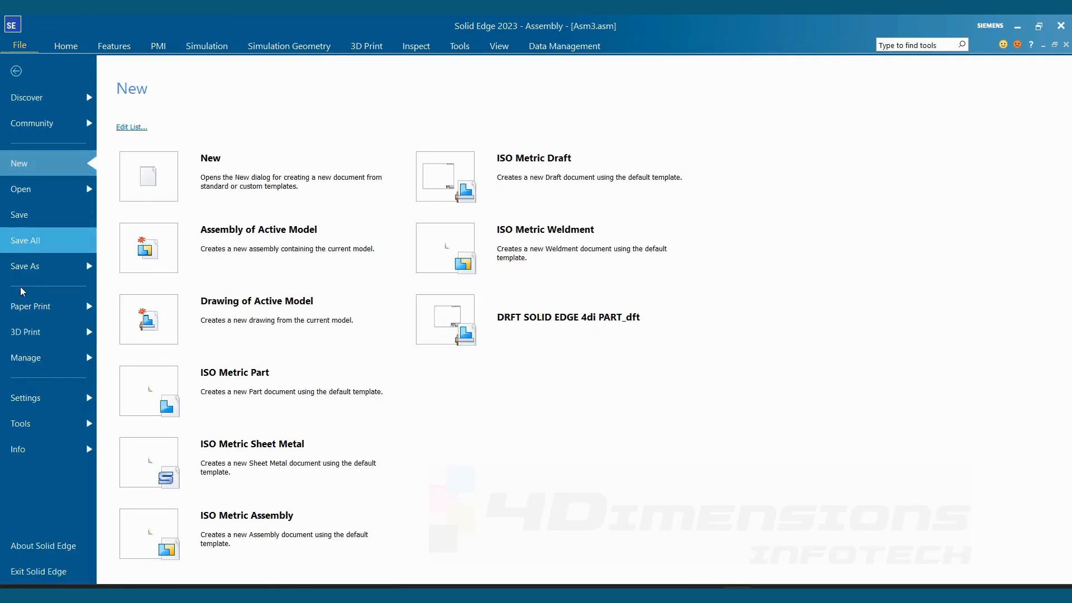
{"action": "left_click", "coordinate": [273, 304]}
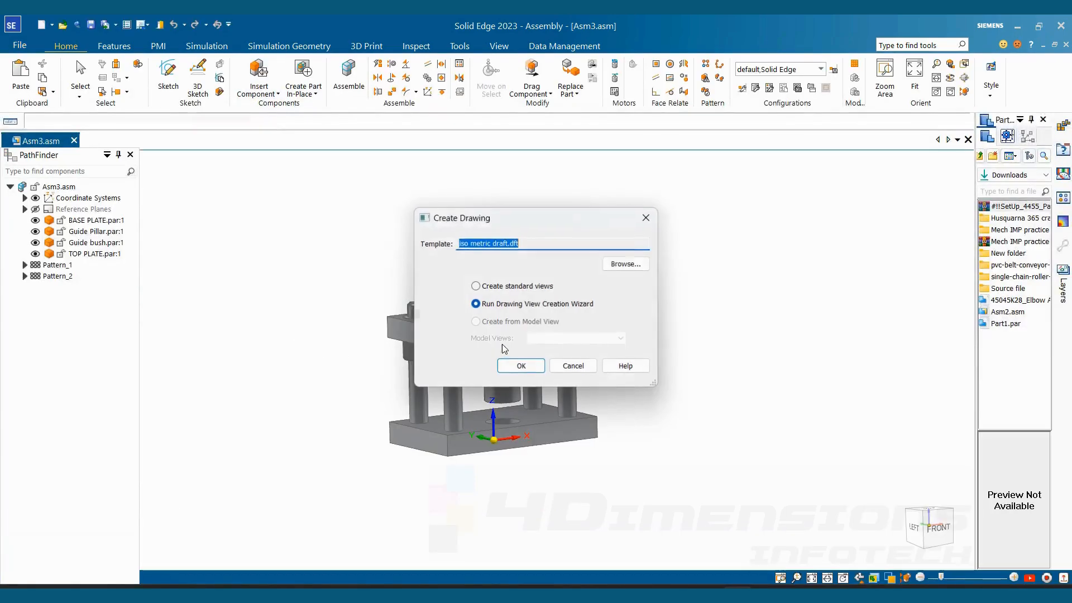
{"action": "left_click", "coordinate": [519, 367]}
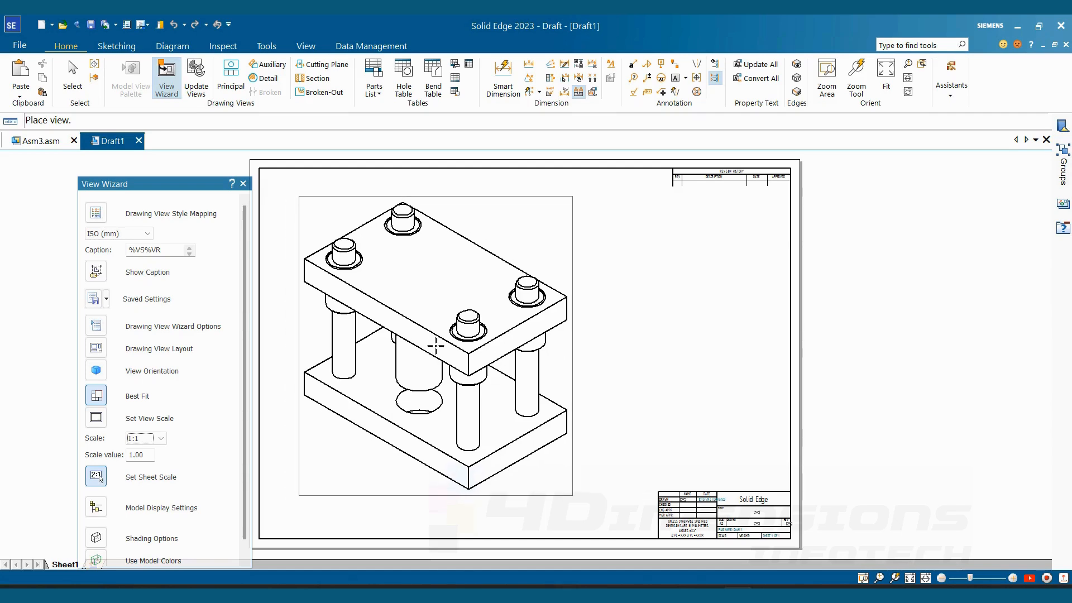
- Place the assembly's pictorial view on the lower-left part of the drawing sheet
{"action": "left_click", "coordinate": [392, 391]}
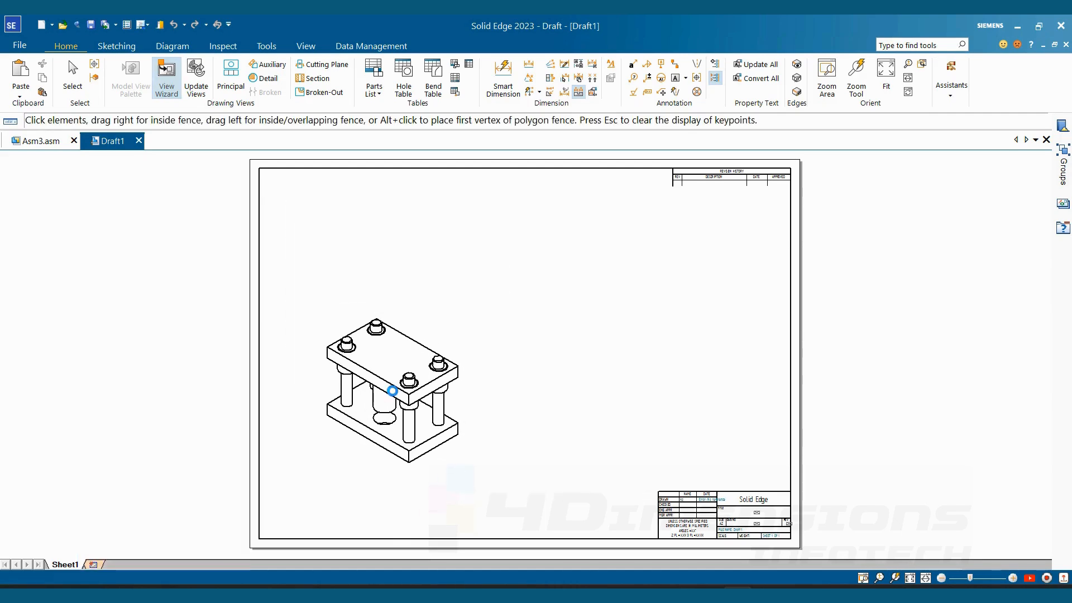
{"action": "key", "text": "Escape"}
{"action": "scroll", "coordinate": [449, 339], "scroll_direction": "up", "scroll_amount": 1}
{"action": "scroll", "coordinate": [508, 322], "scroll_direction": "down", "scroll_amount": 2}
{"action": "scroll", "coordinate": [517, 292], "scroll_direction": "up", "scroll_amount": 2}
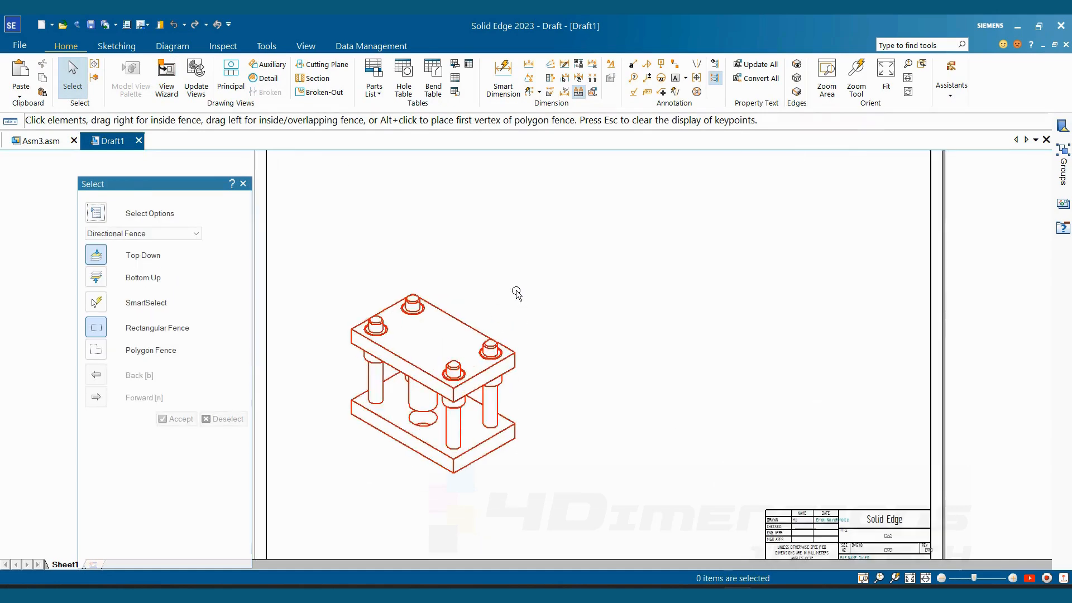
{"action": "scroll", "coordinate": [517, 293], "scroll_direction": "down", "scroll_amount": 2}
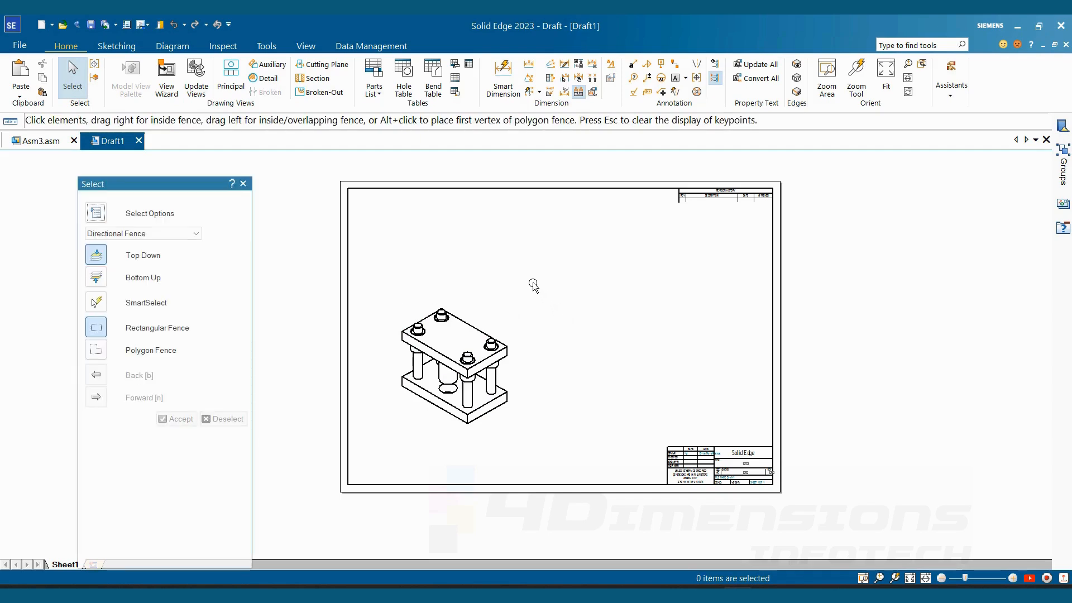
- Set the pictorial view's display configuration to DCF in its properties and update the drawing views
{"action": "left_click", "coordinate": [495, 354]}
{"action": "right_click", "coordinate": [494, 355]}
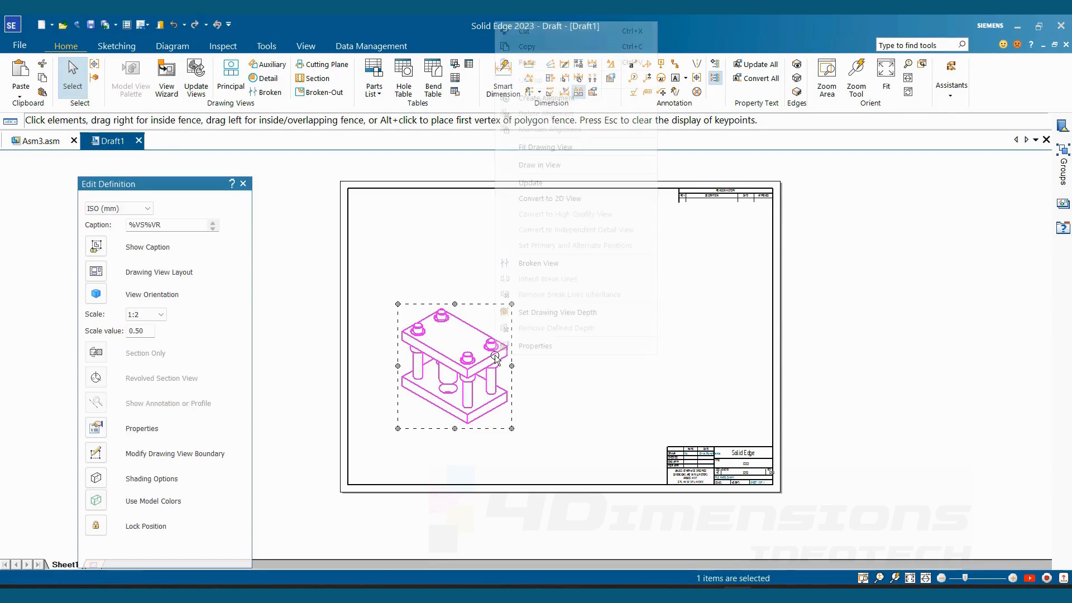
{"action": "left_click", "coordinate": [534, 347]}
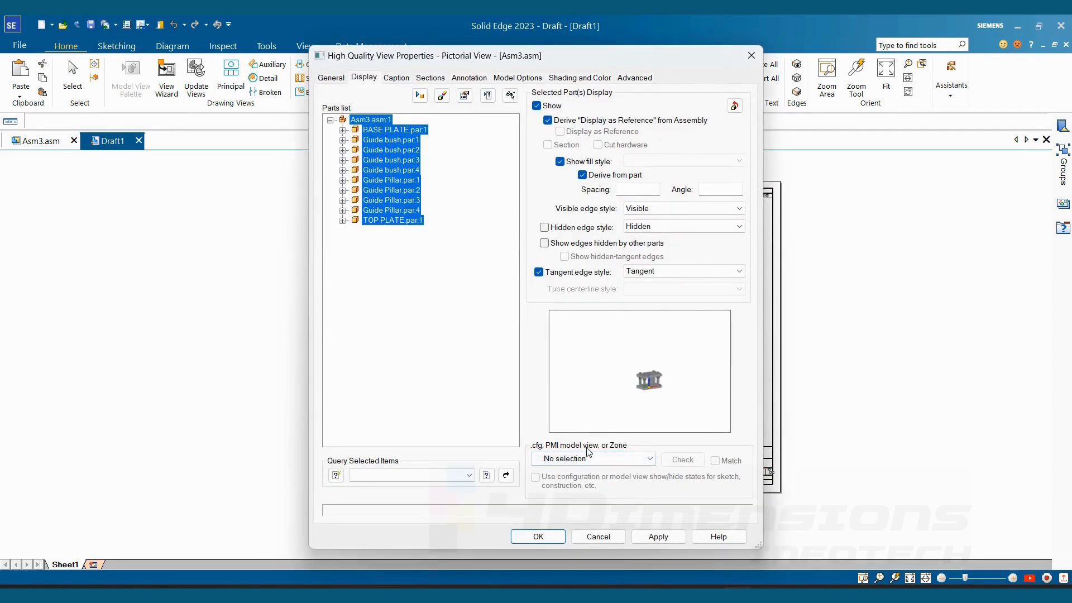
{"action": "left_click", "coordinate": [618, 461]}
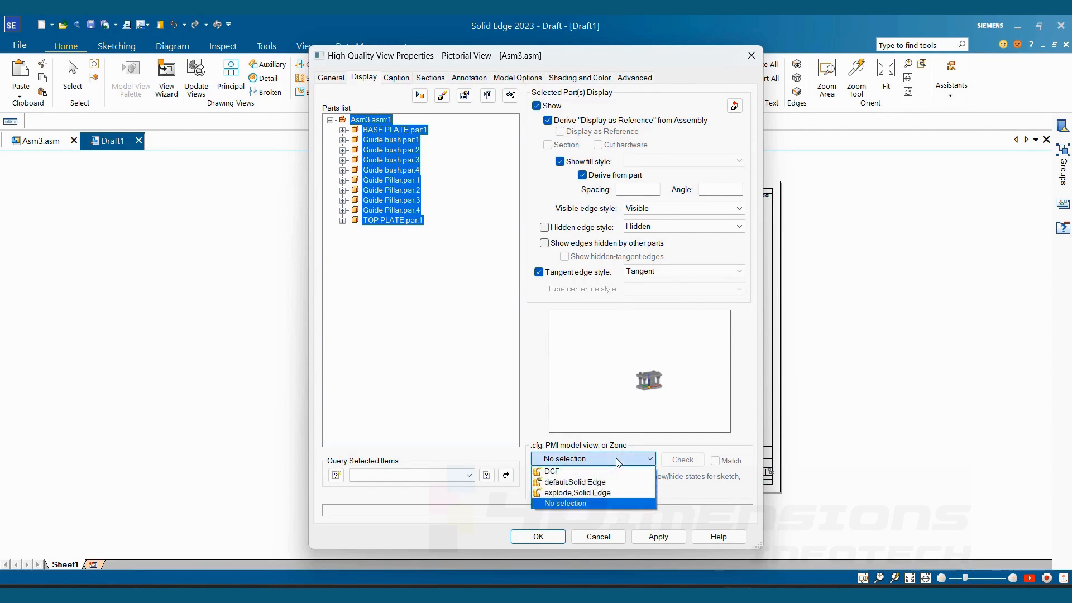
{"action": "left_click", "coordinate": [565, 473]}
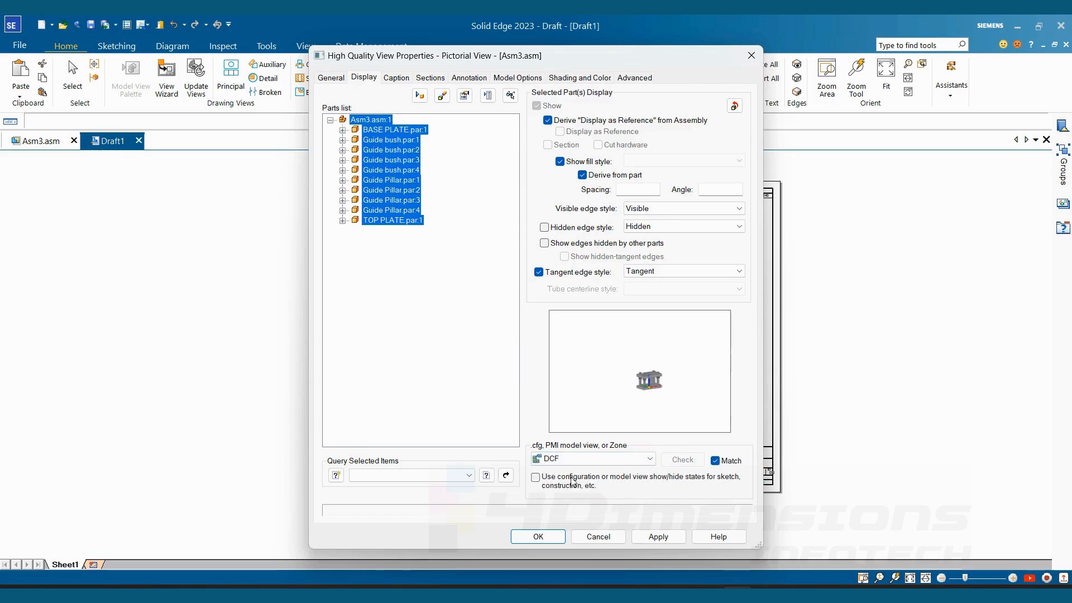
{"action": "left_click", "coordinate": [537, 536]}
{"action": "key", "text": "Escape"}
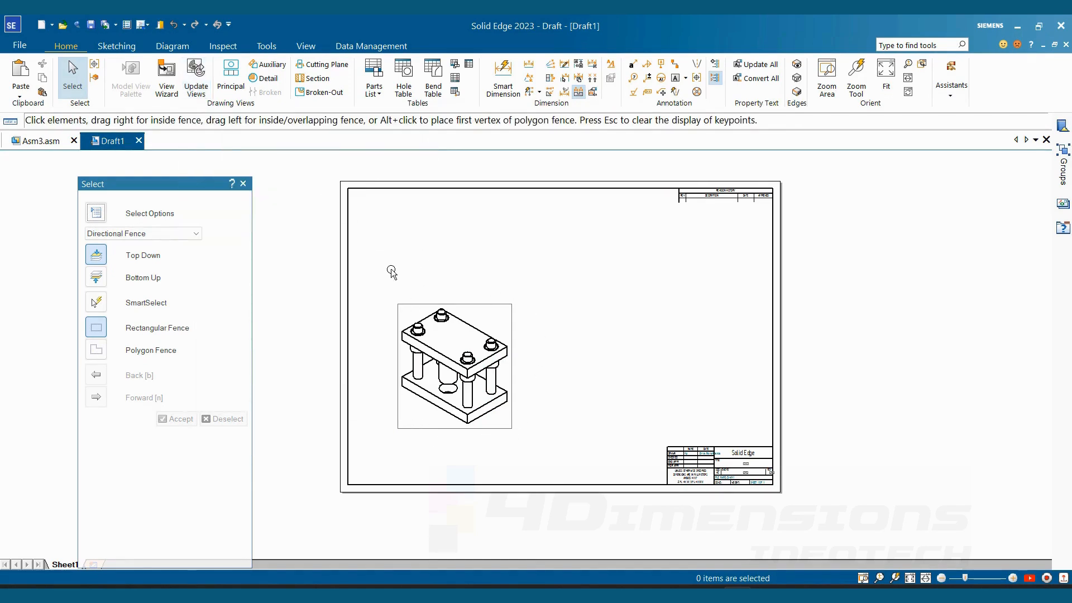
{"action": "left_click", "coordinate": [196, 79]}
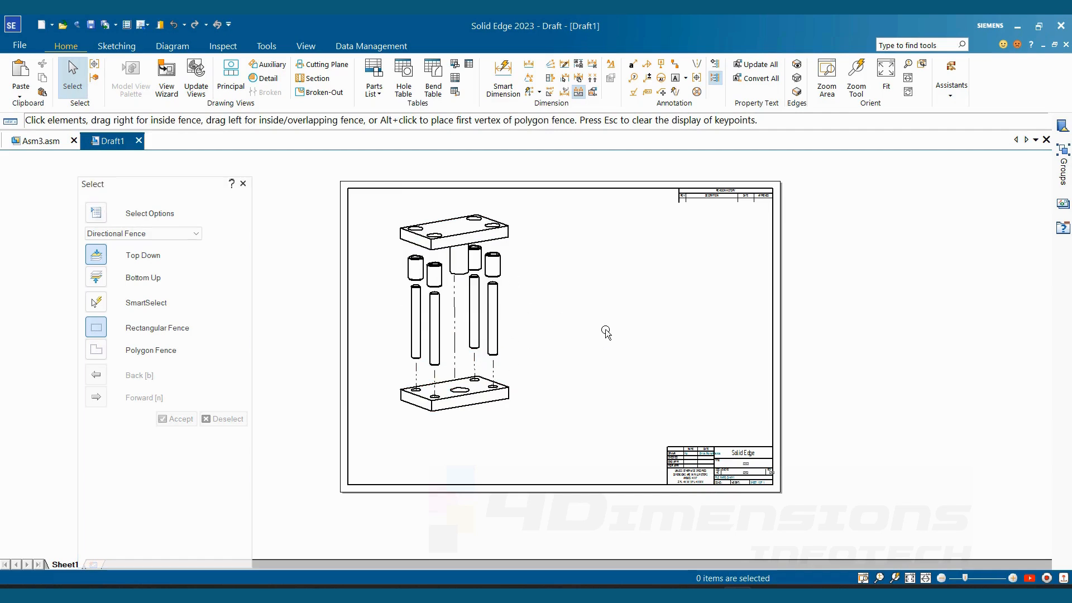
- Create an auto-ballooned parts list for the exploded view and place the table in the empty area beside it
{"action": "left_click", "coordinate": [381, 87]}
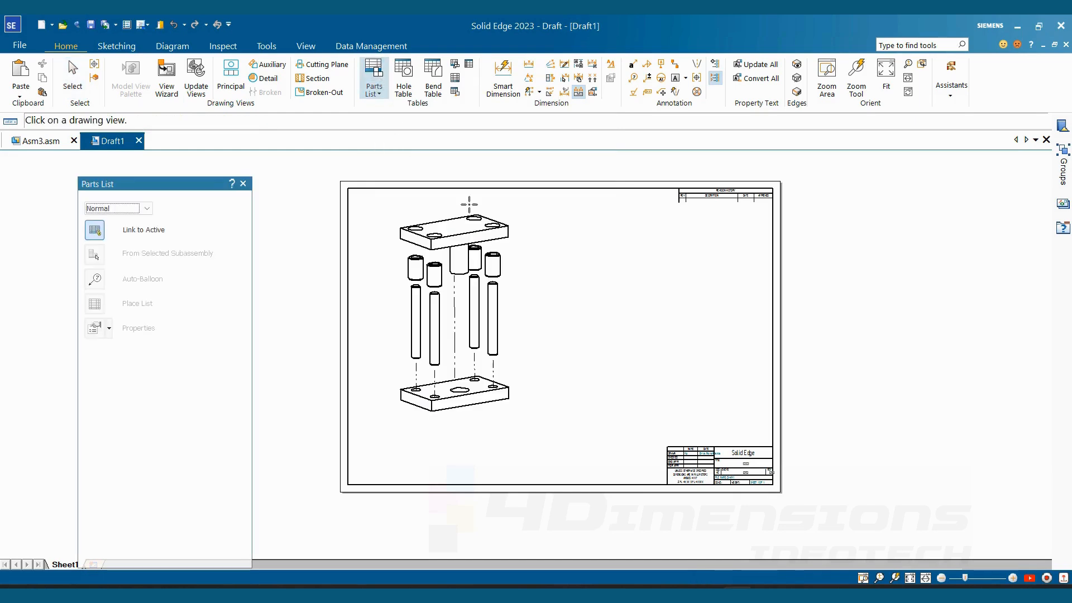
{"action": "left_click", "coordinate": [491, 240]}
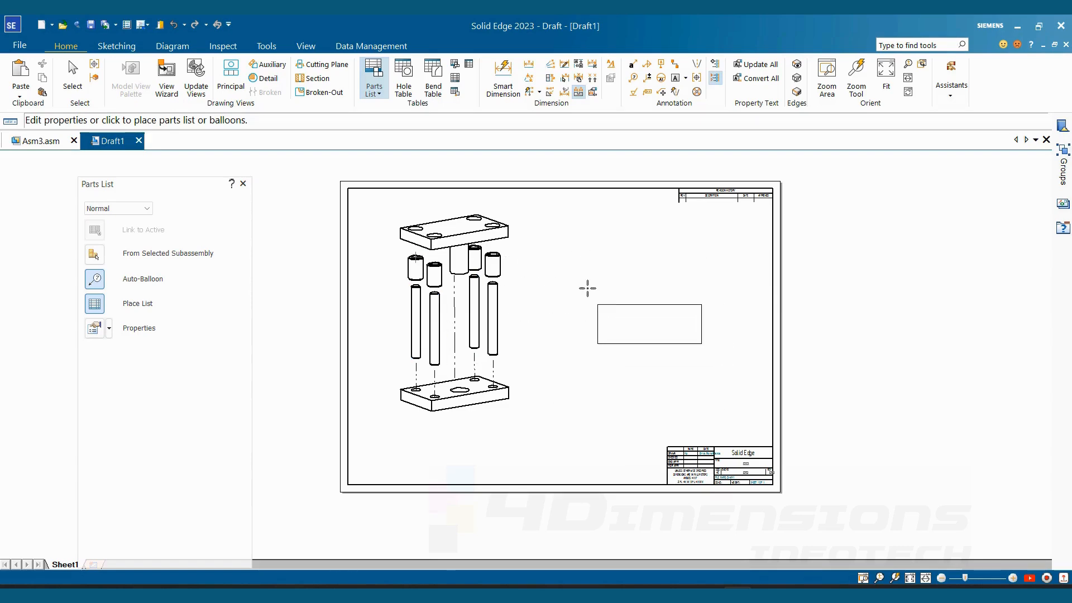
{"action": "left_click", "coordinate": [587, 288]}
{"action": "scroll", "coordinate": [634, 302], "scroll_direction": "up", "scroll_amount": 3}
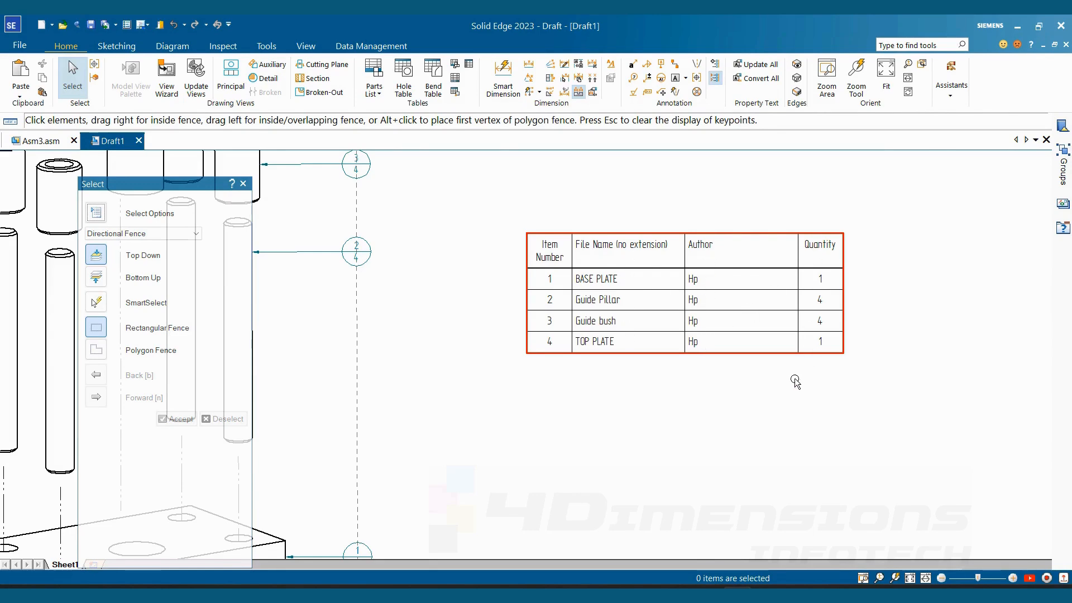
{"action": "scroll", "coordinate": [796, 383], "scroll_direction": "down", "scroll_amount": 3}
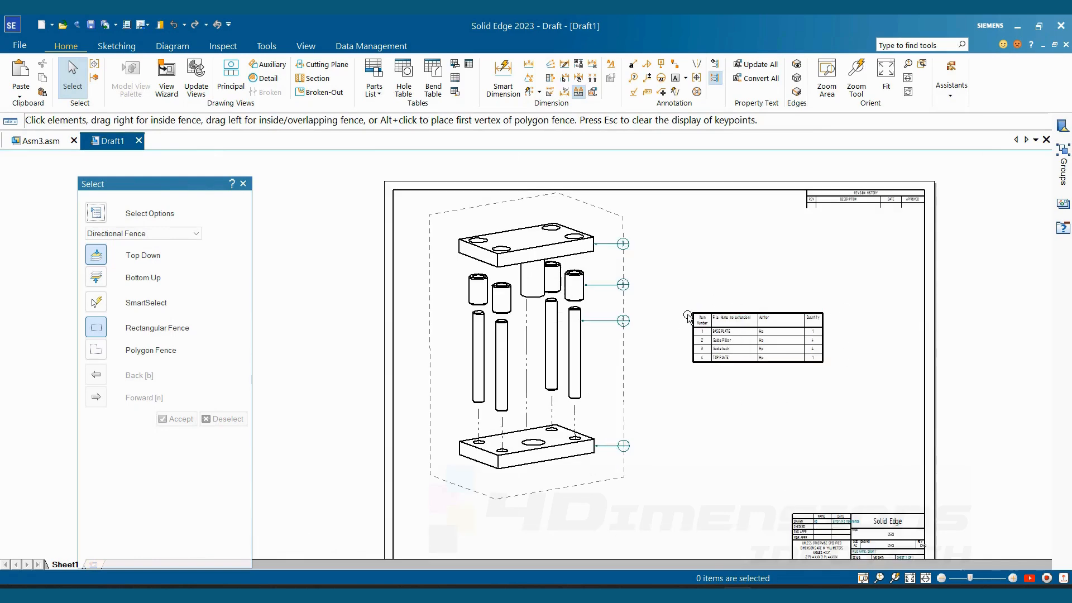
{"action": "scroll", "coordinate": [688, 316], "scroll_direction": "up", "scroll_amount": 2}
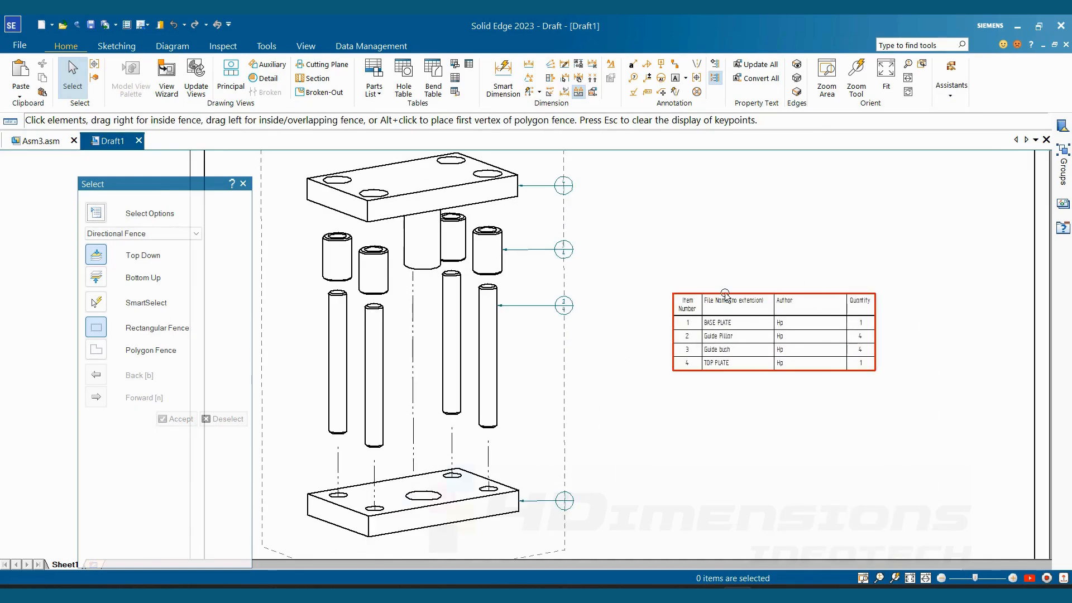
{"action": "scroll", "coordinate": [705, 273], "scroll_direction": "down", "scroll_amount": 3}
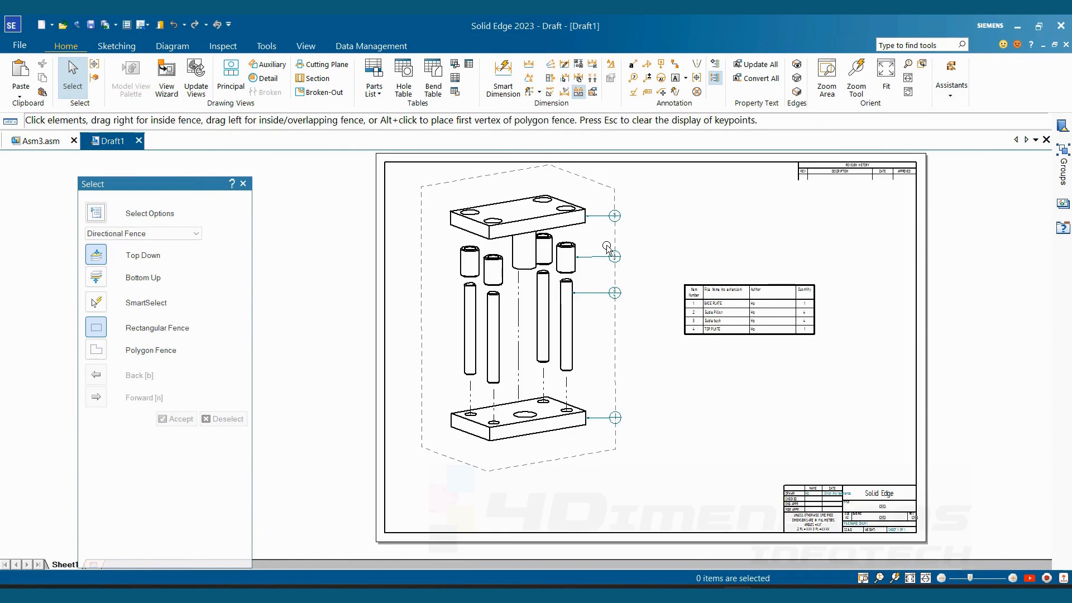
- Move the top plate's balloon down along the alignment shape so its leader slants
{"action": "scroll", "coordinate": [607, 249], "scroll_direction": "up", "scroll_amount": 2}
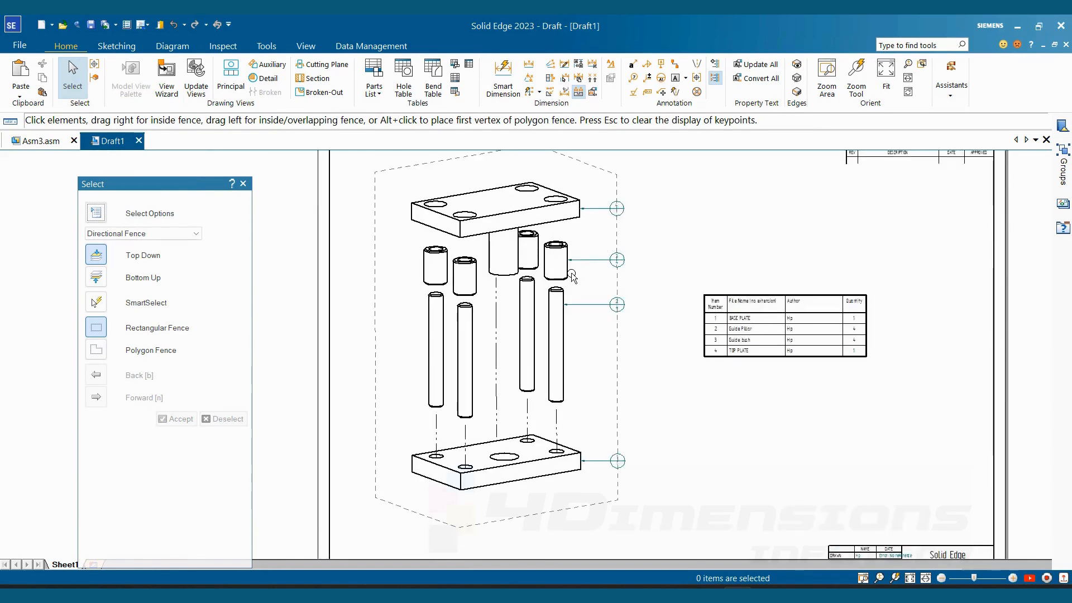
{"action": "scroll", "coordinate": [572, 276], "scroll_direction": "down", "scroll_amount": 1}
{"action": "scroll", "coordinate": [609, 234], "scroll_direction": "up", "scroll_amount": 2}
{"action": "scroll", "coordinate": [609, 206], "scroll_direction": "up", "scroll_amount": 2}
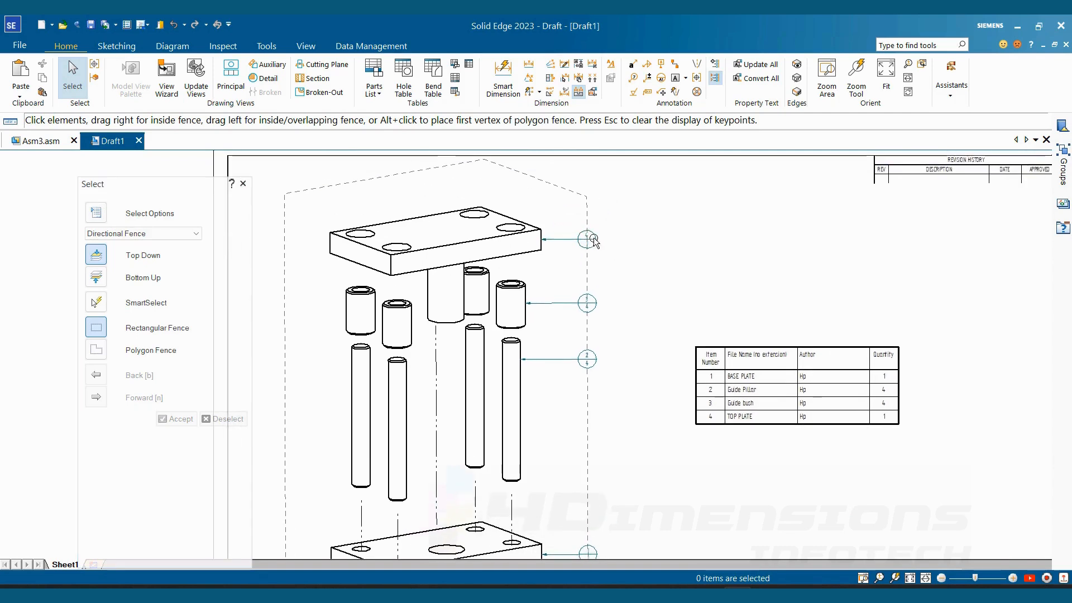
{"action": "left_click", "coordinate": [606, 205]}
{"action": "left_click_drag", "start_coordinate": [584, 237], "coordinate": [583, 266]}
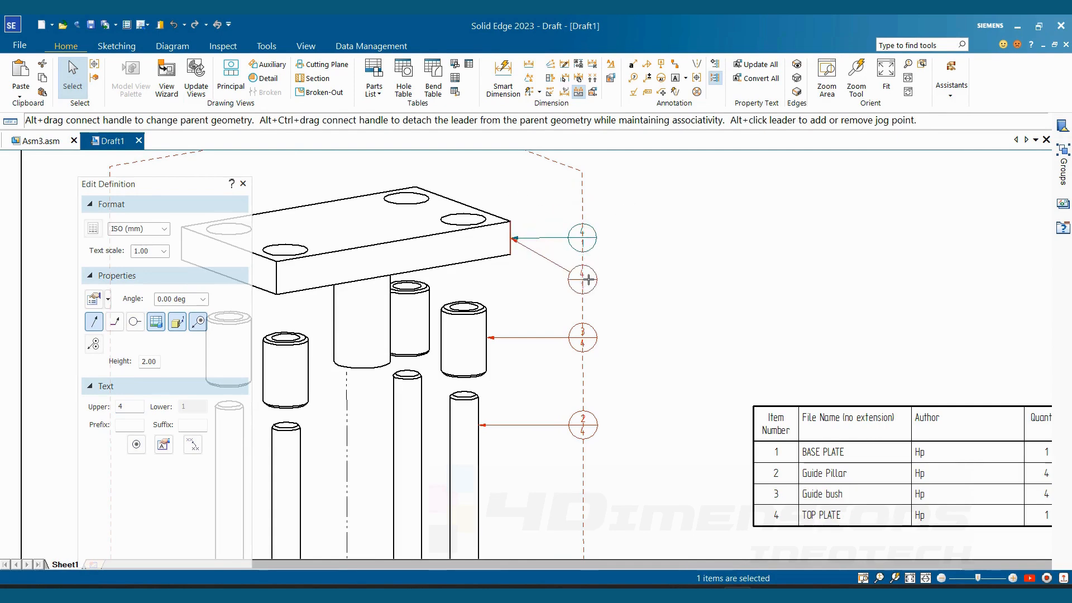
{"action": "scroll", "coordinate": [589, 232], "scroll_direction": "down", "scroll_amount": 2}
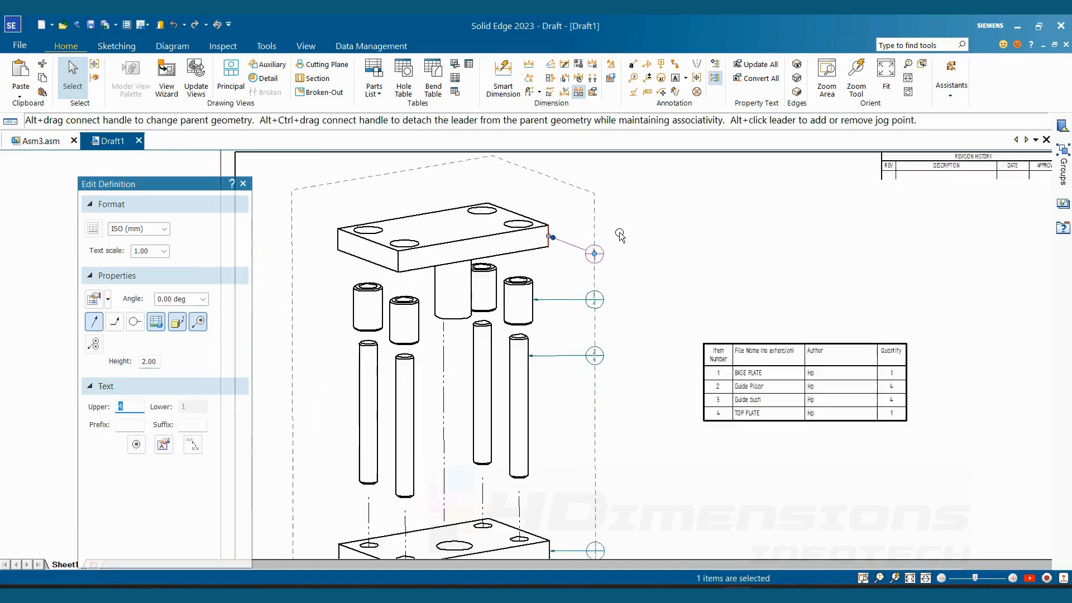
{"action": "key", "text": "Escape"}
- Delete the dashed balloon alignment shape surrounding the exploded view
{"action": "scroll", "coordinate": [637, 269], "scroll_direction": "down", "scroll_amount": 1}
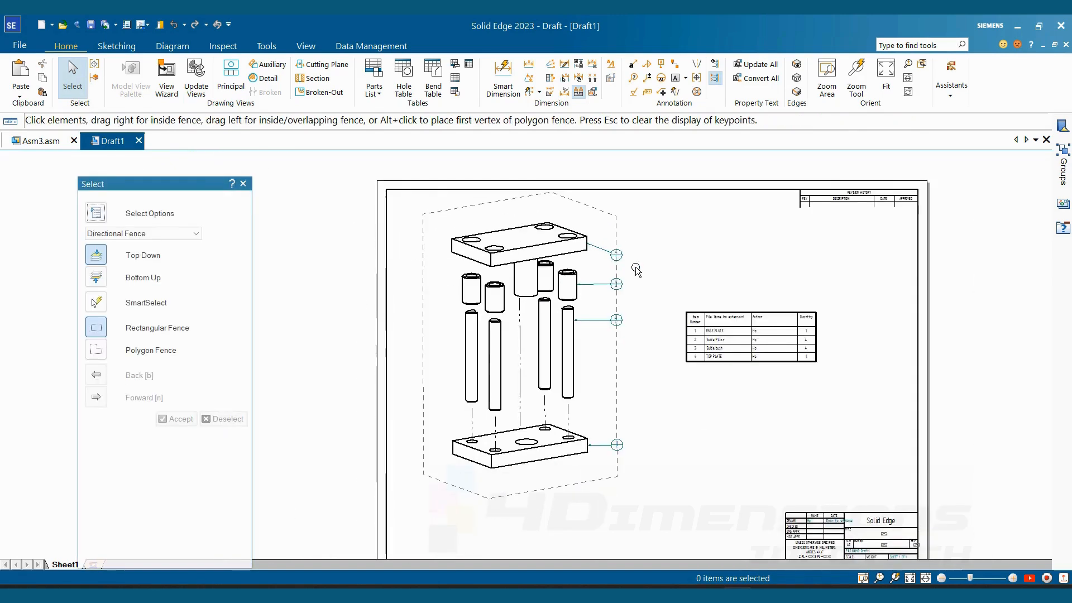
{"action": "scroll", "coordinate": [614, 255], "scroll_direction": "up", "scroll_amount": 1}
{"action": "scroll", "coordinate": [667, 245], "scroll_direction": "down", "scroll_amount": 2}
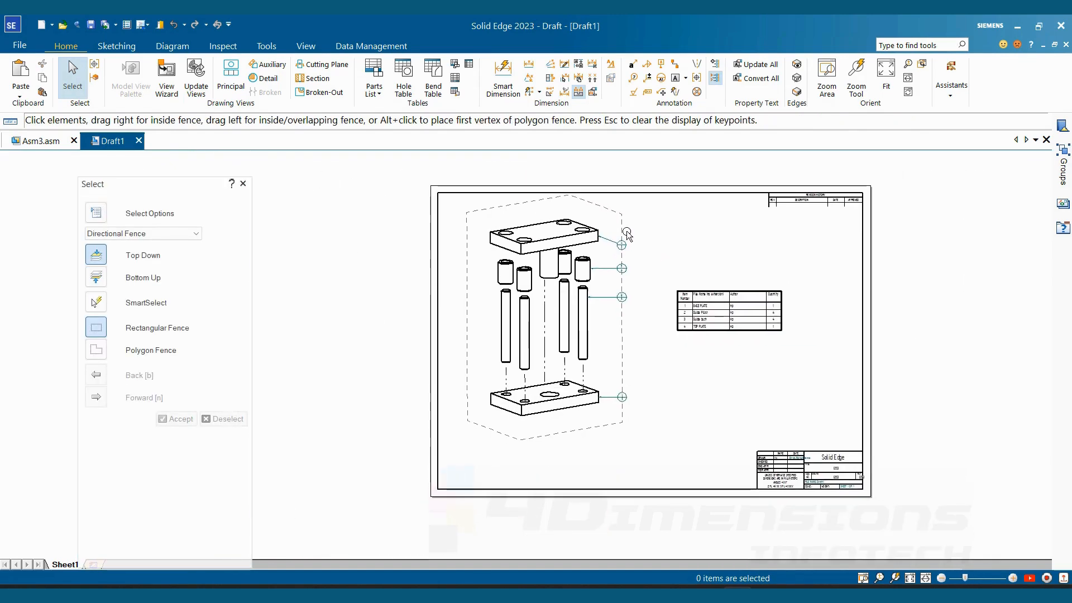
{"action": "left_click", "coordinate": [640, 232]}
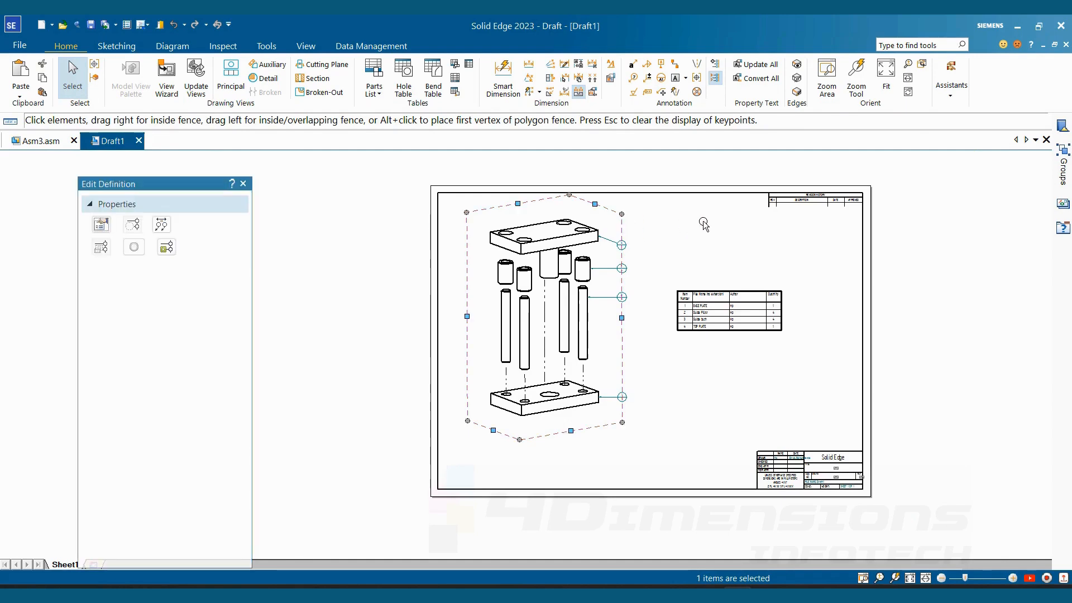
{"action": "key", "text": "Escape"}
- Move the top plate's balloon farther out from the exploded view, clear of the other balloons
{"action": "scroll", "coordinate": [615, 259], "scroll_direction": "up", "scroll_amount": 5}
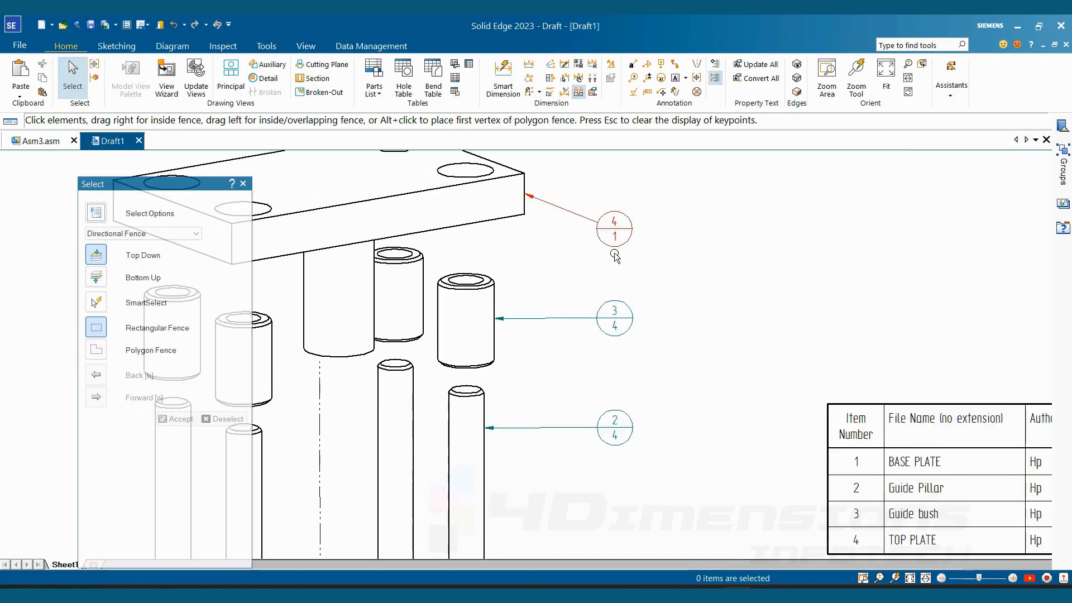
{"action": "scroll", "coordinate": [615, 257], "scroll_direction": "up", "scroll_amount": 1}
{"action": "left_click", "coordinate": [611, 219]}
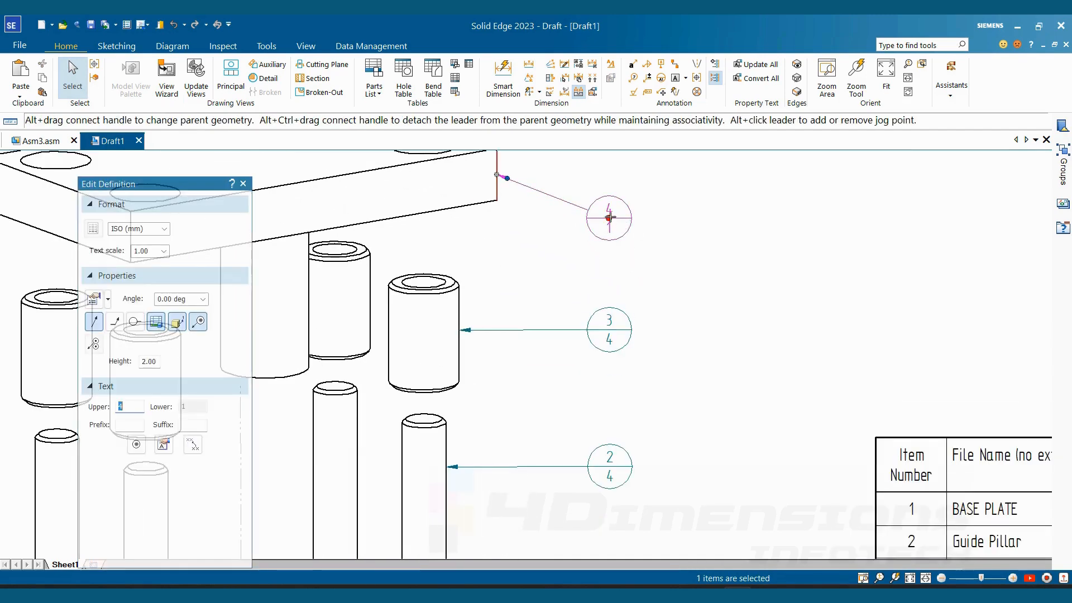
{"action": "left_click_drag", "start_coordinate": [610, 218], "coordinate": [720, 209]}
{"action": "key", "text": "Escape"}
{"action": "scroll", "coordinate": [683, 244], "scroll_direction": "down", "scroll_amount": 2}
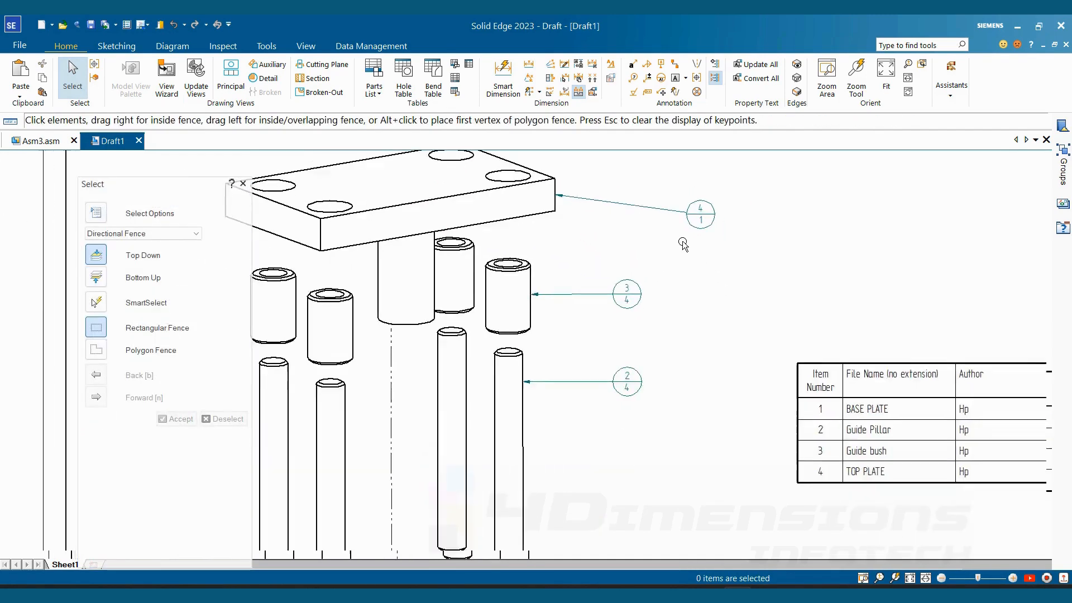
- Reposition the guide bush and guide pillar balloons lower so their leaders slant away from the parts
{"action": "left_click_drag", "start_coordinate": [592, 270], "coordinate": [615, 307]}
{"action": "key", "text": "Escape"}
{"action": "left_click", "coordinate": [592, 358]}
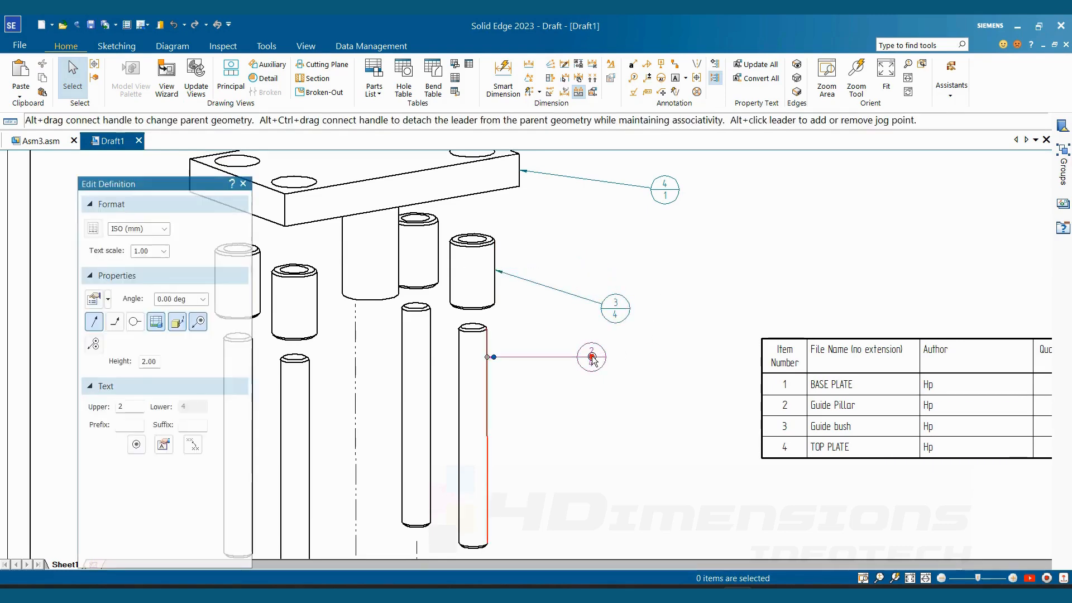
{"action": "key", "text": "Escape"}
- Examine the balloons' item numbers, quantities and leader attachments on the exploded view
{"action": "scroll", "coordinate": [588, 197], "scroll_direction": "up", "scroll_amount": 4}
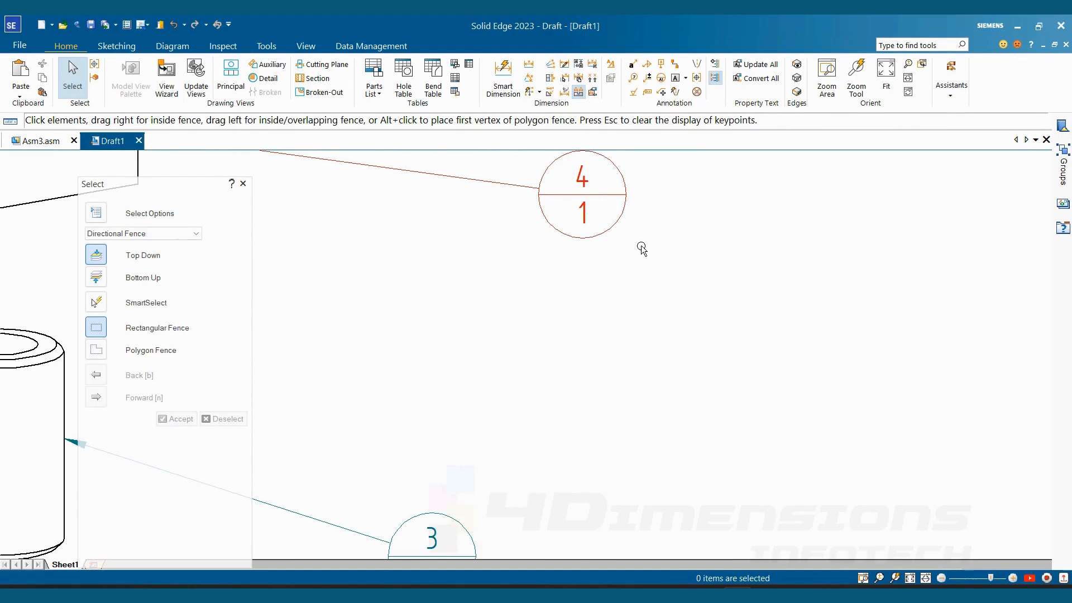
{"action": "scroll", "coordinate": [641, 249], "scroll_direction": "down", "scroll_amount": 4}
{"action": "scroll", "coordinate": [613, 248], "scroll_direction": "up", "scroll_amount": 3}
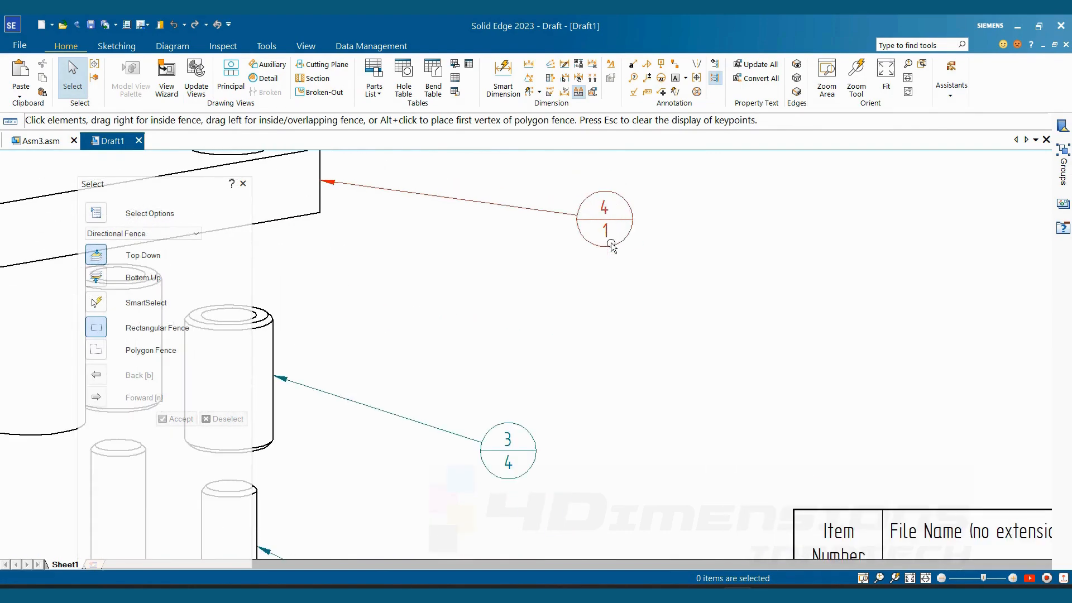
{"action": "scroll", "coordinate": [615, 226], "scroll_direction": "down", "scroll_amount": 2}
{"action": "scroll", "coordinate": [620, 240], "scroll_direction": "up", "scroll_amount": 3}
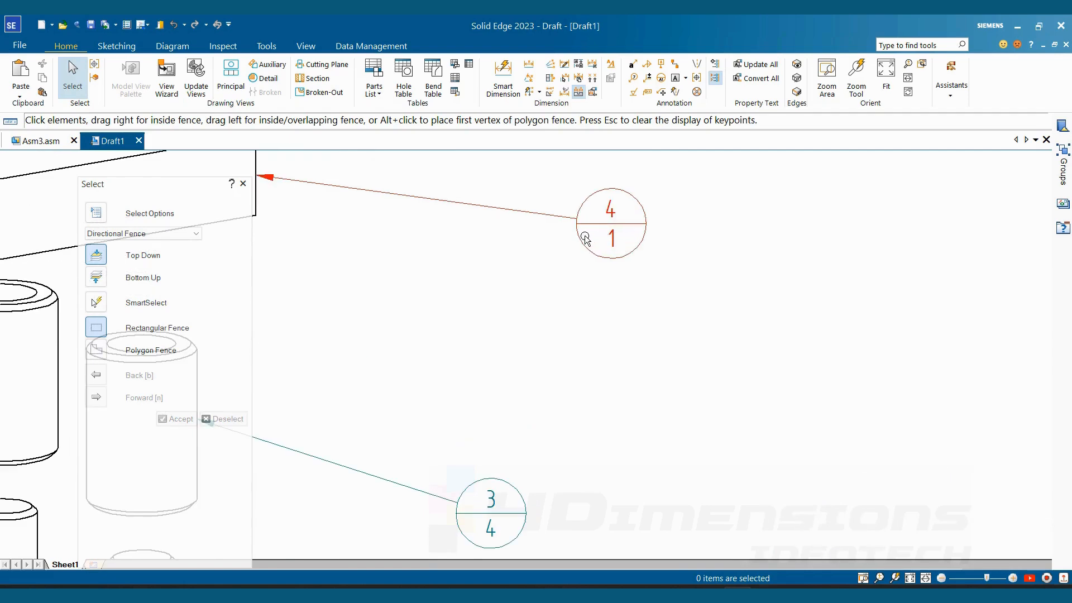
{"action": "scroll", "coordinate": [546, 288], "scroll_direction": "down", "scroll_amount": 2}
{"action": "scroll", "coordinate": [585, 258], "scroll_direction": "up", "scroll_amount": 1}
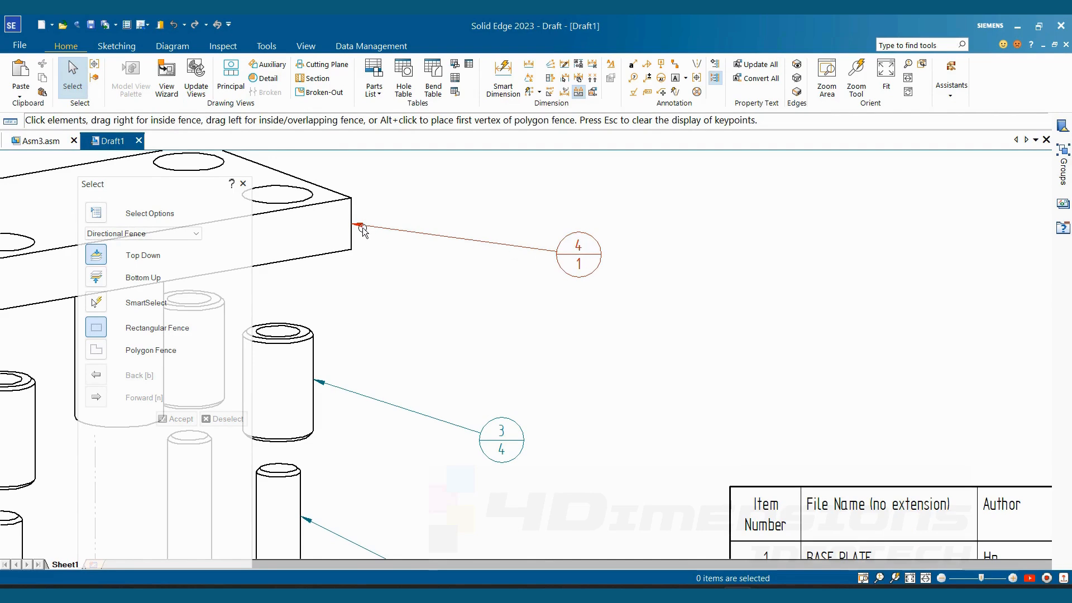
{"action": "scroll", "coordinate": [424, 313], "scroll_direction": "down", "scroll_amount": 3}
{"action": "scroll", "coordinate": [535, 401], "scroll_direction": "down", "scroll_amount": 2}
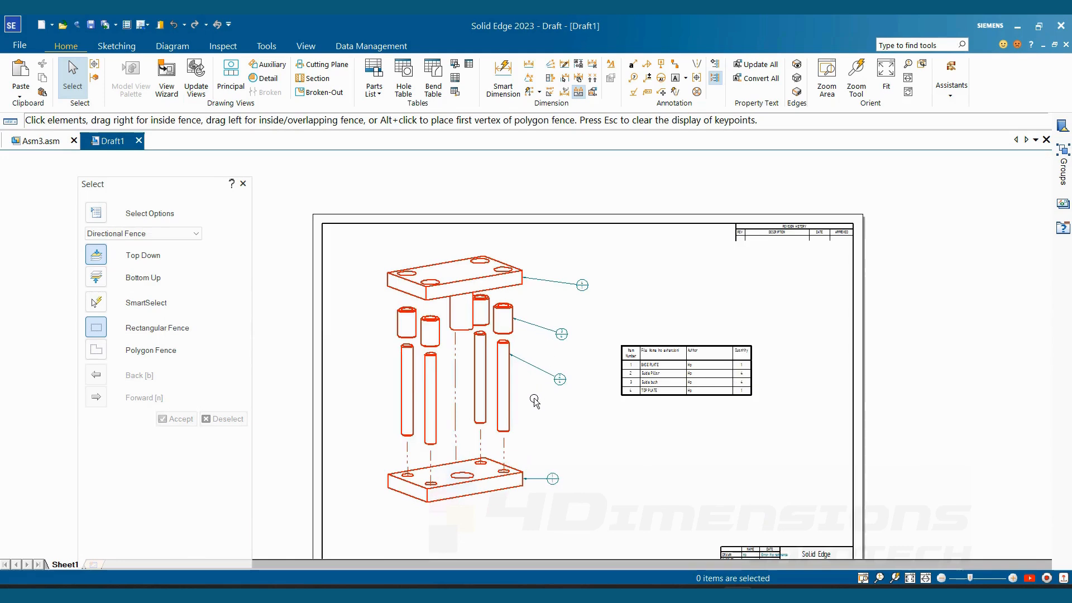
- Compare the upper and lower numbers in the balloons with the item numbers and quantities in the parts list
{"action": "scroll", "coordinate": [534, 401], "scroll_direction": "up", "scroll_amount": 1}
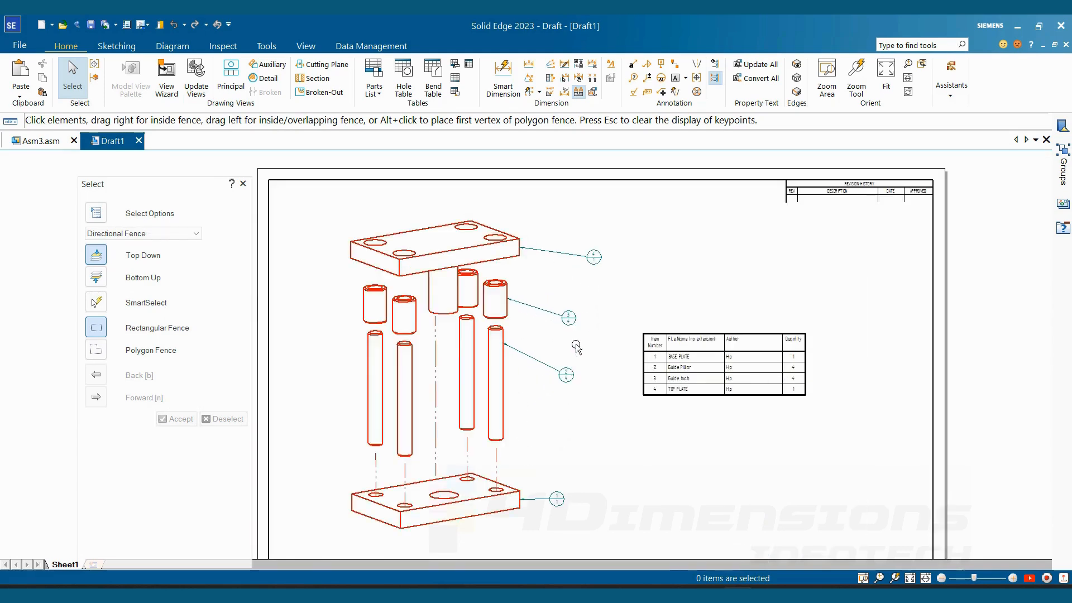
{"action": "scroll", "coordinate": [581, 297], "scroll_direction": "up", "scroll_amount": 4}
{"action": "scroll", "coordinate": [672, 330], "scroll_direction": "down", "scroll_amount": 1}
{"action": "middle_click_drag", "start_coordinate": [673, 330], "coordinate": [631, 311]}
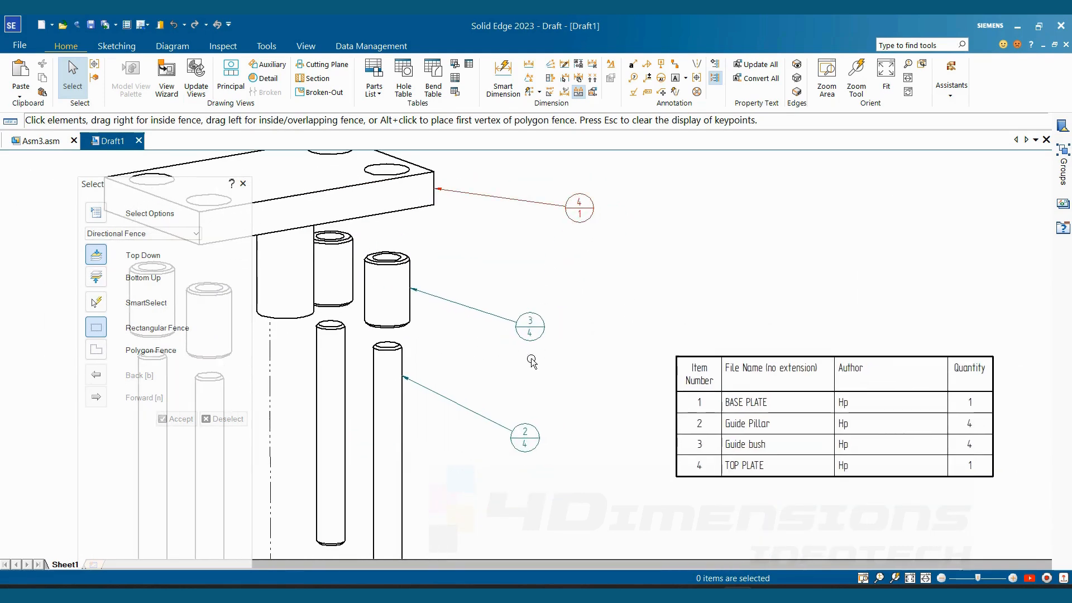
{"action": "scroll", "coordinate": [608, 310], "scroll_direction": "up", "scroll_amount": 1}
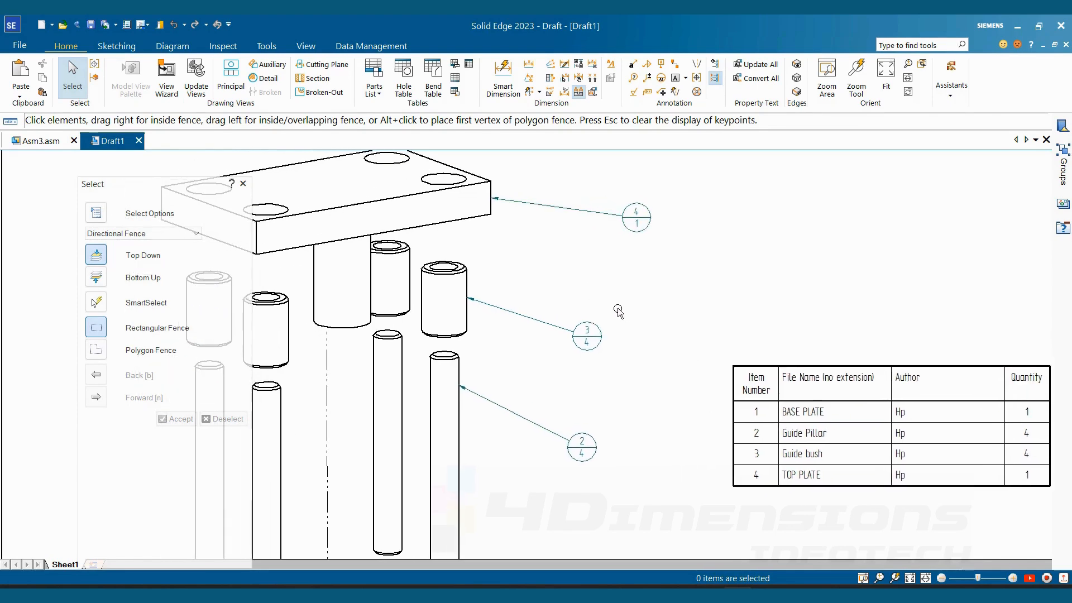
{"action": "scroll", "coordinate": [623, 280], "scroll_direction": "up", "scroll_amount": 2}
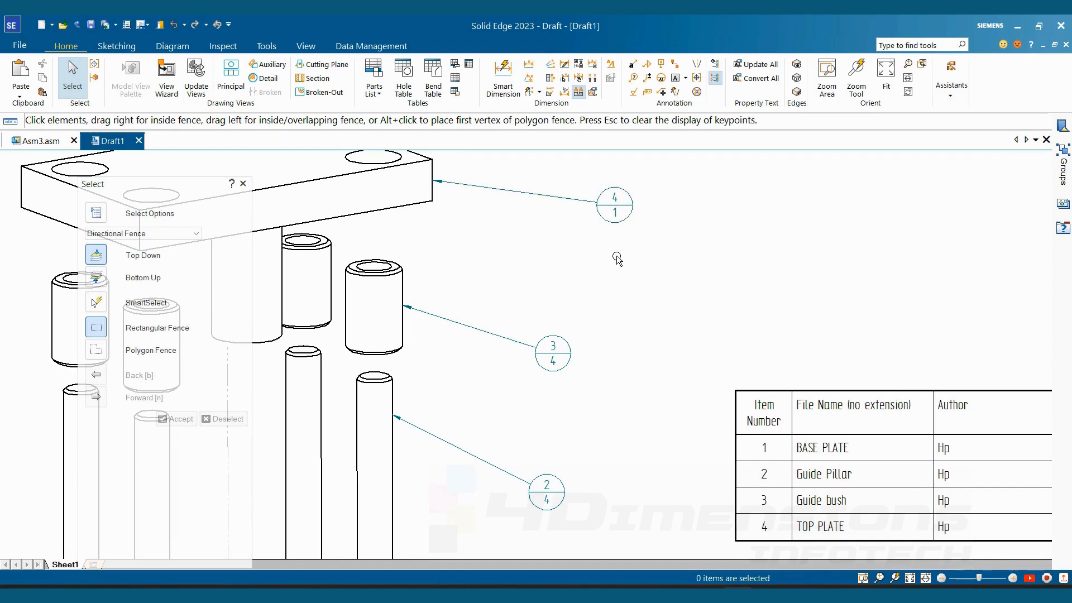
{"action": "scroll", "coordinate": [693, 316], "scroll_direction": "down", "scroll_amount": 3}
- Select all the balloons with SmartSelect by element type and turn off their item count display
{"action": "left_click_drag", "start_coordinate": [210, 192], "coordinate": [896, 123]}
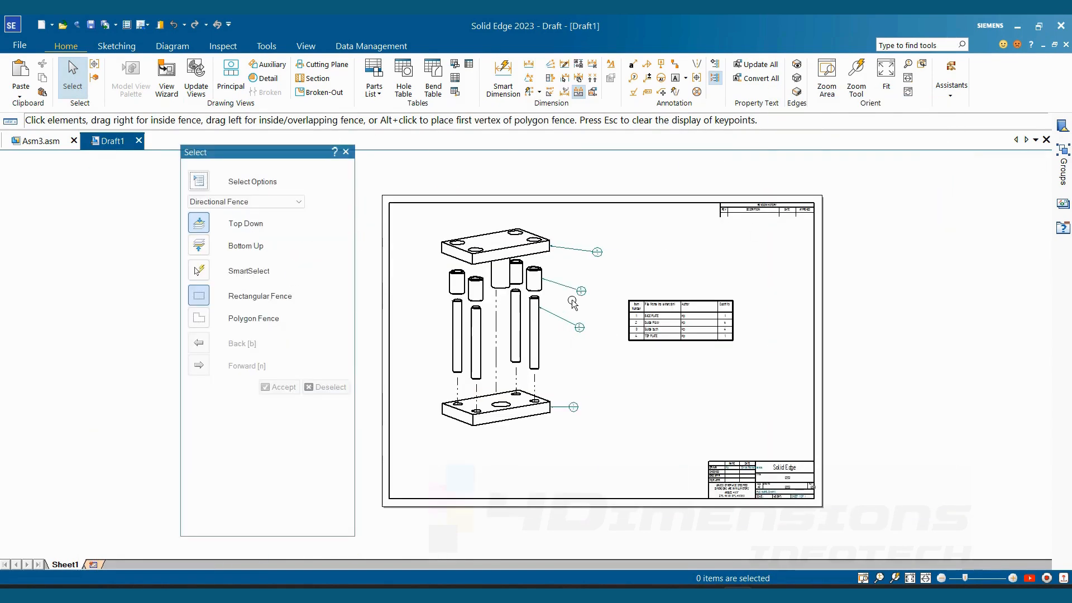
{"action": "left_click", "coordinate": [200, 272]}
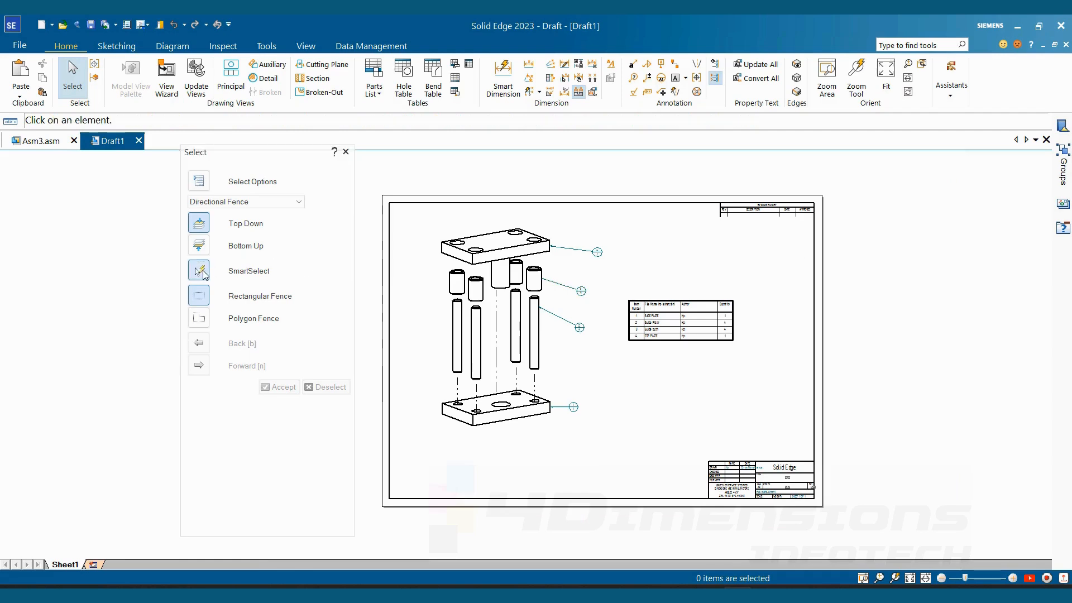
{"action": "left_click", "coordinate": [607, 264]}
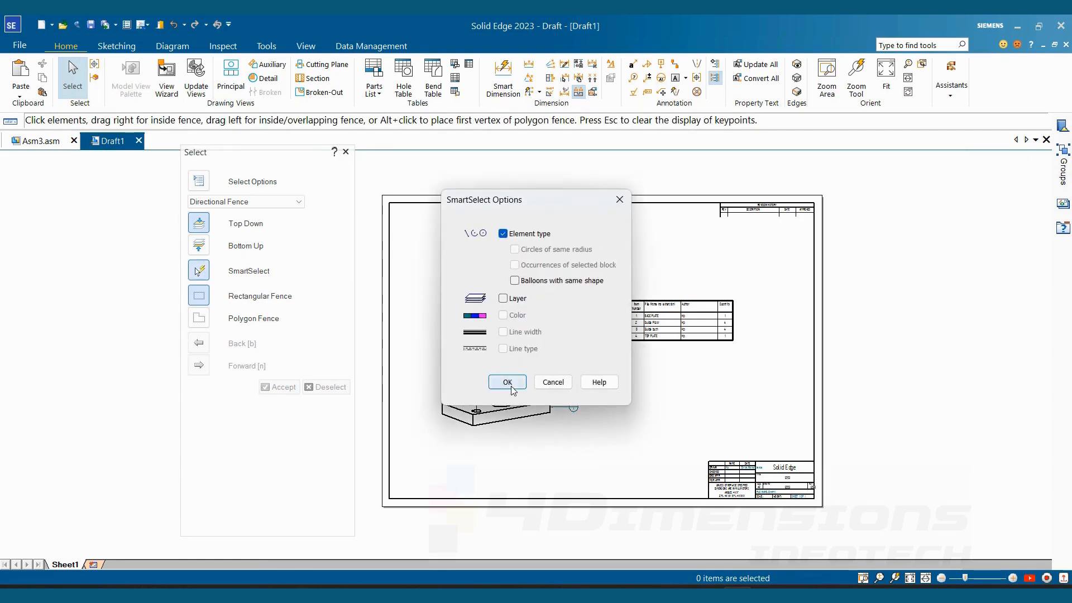
{"action": "left_click", "coordinate": [508, 382]}
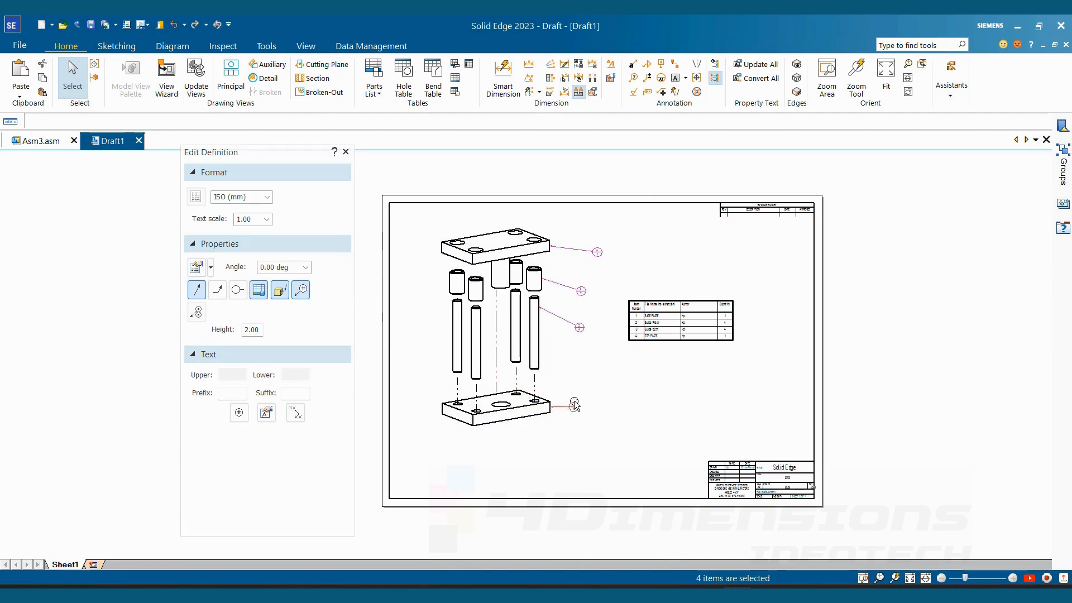
{"action": "left_click", "coordinate": [301, 290]}
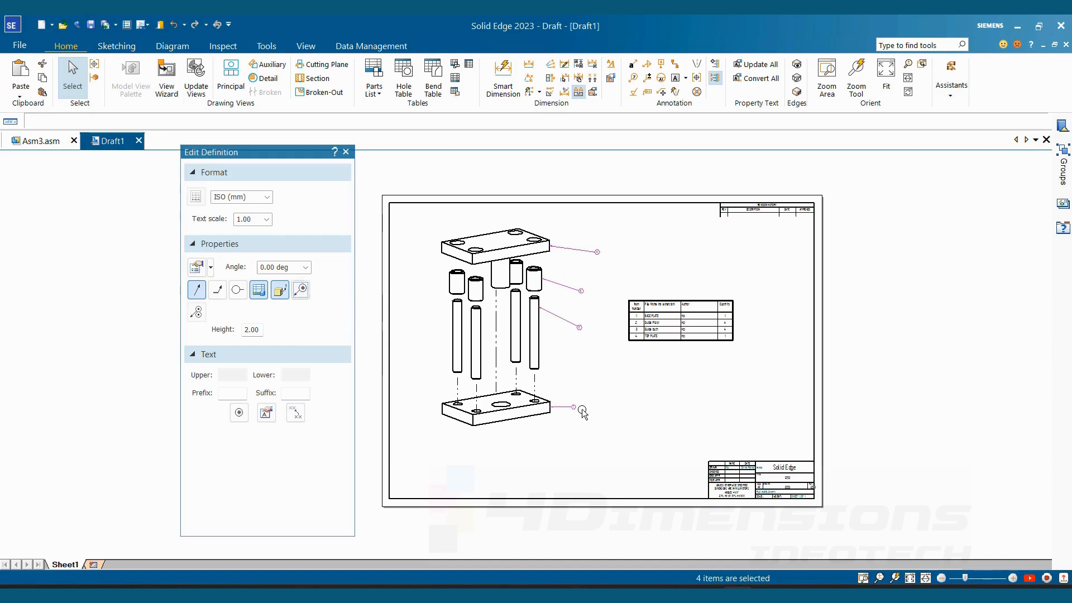
- Set the text scale of the selected balloons to 2
{"action": "left_click", "coordinate": [254, 223]}
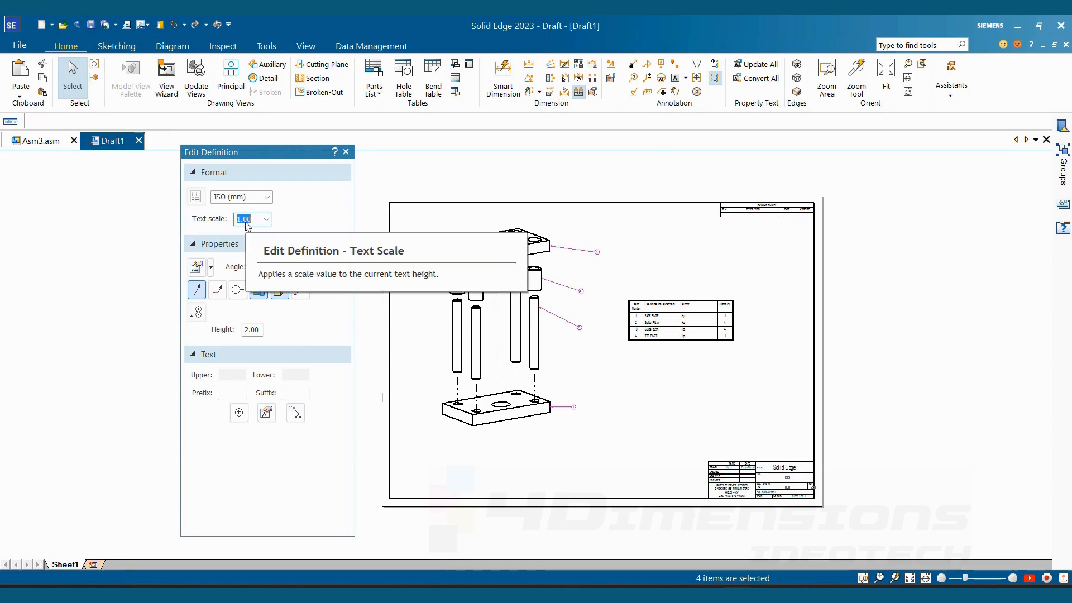
{"action": "type", "text": "2"}
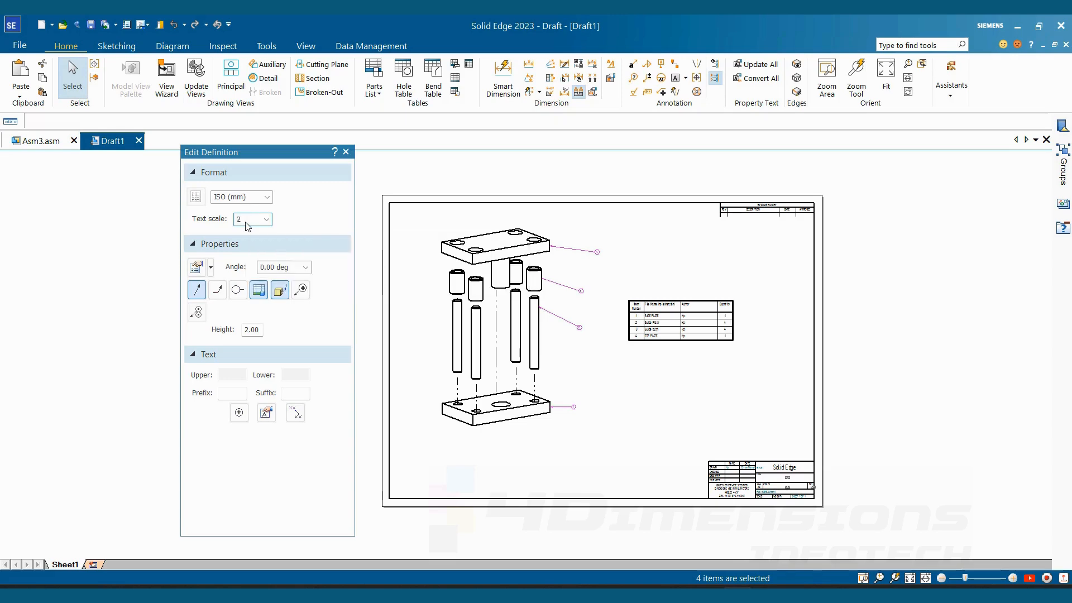
{"action": "left_click", "coordinate": [460, 223]}
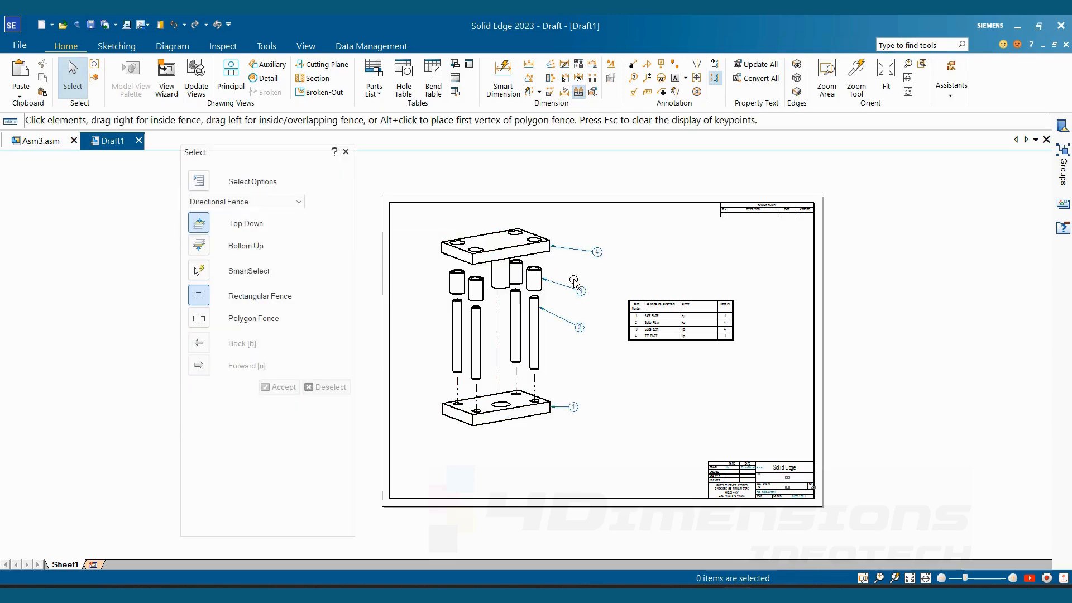
{"action": "scroll", "coordinate": [575, 273], "scroll_direction": "up", "scroll_amount": 3}
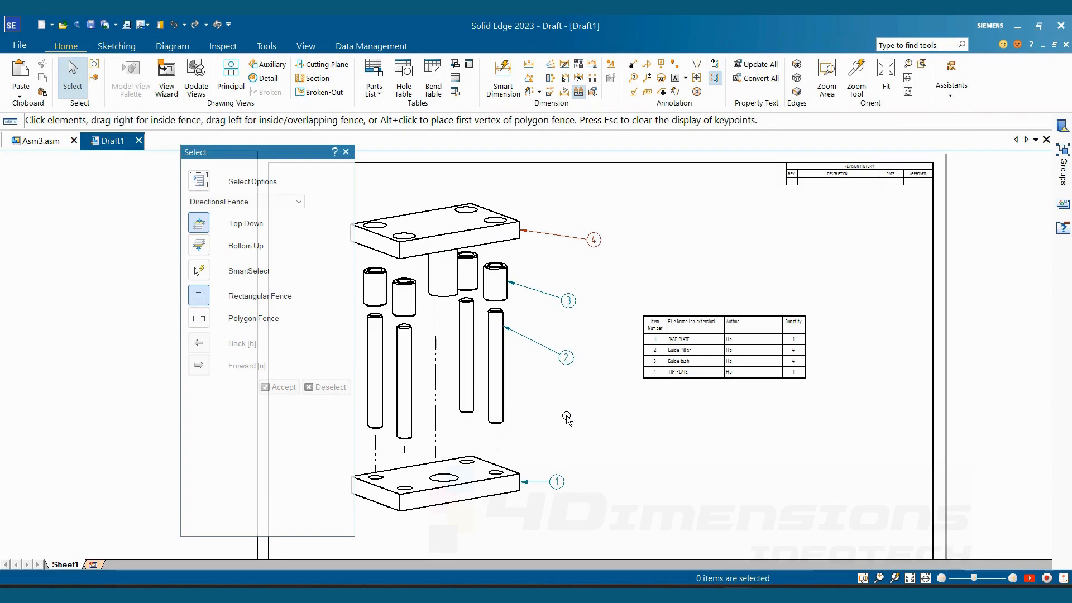
{"action": "scroll", "coordinate": [616, 263], "scroll_direction": "down", "scroll_amount": 2}
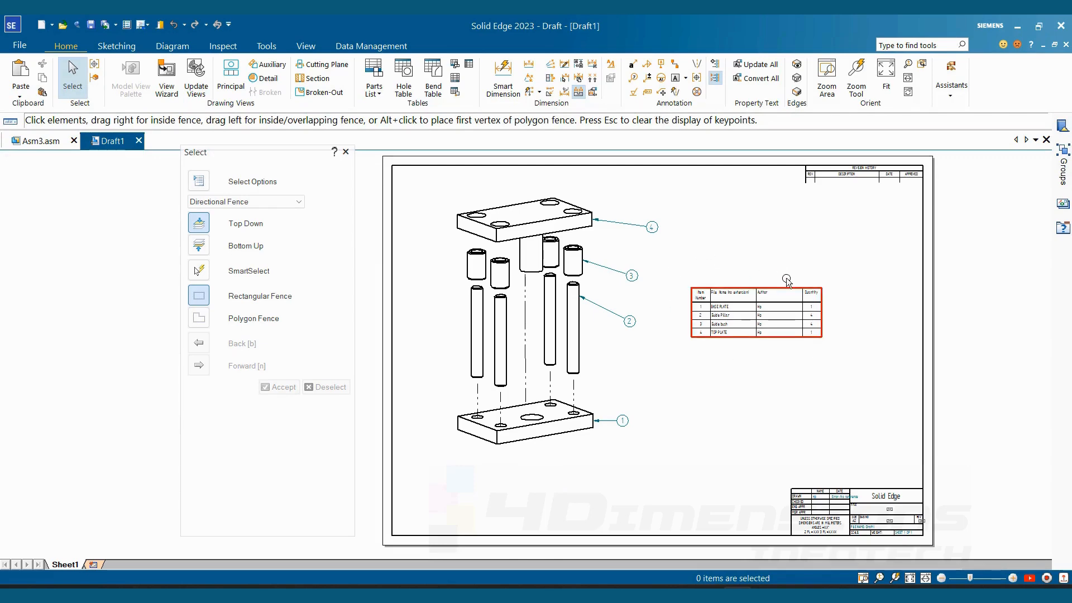
- Delete the Author column from the parts list and apply the change to the table
{"action": "right_click", "coordinate": [748, 337]}
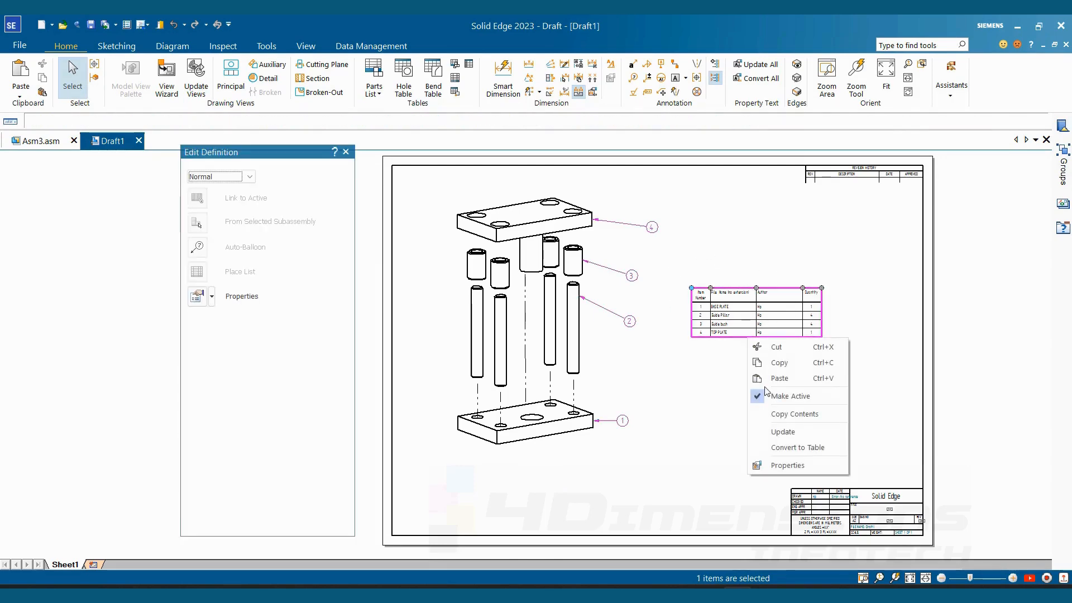
{"action": "left_click", "coordinate": [784, 465]}
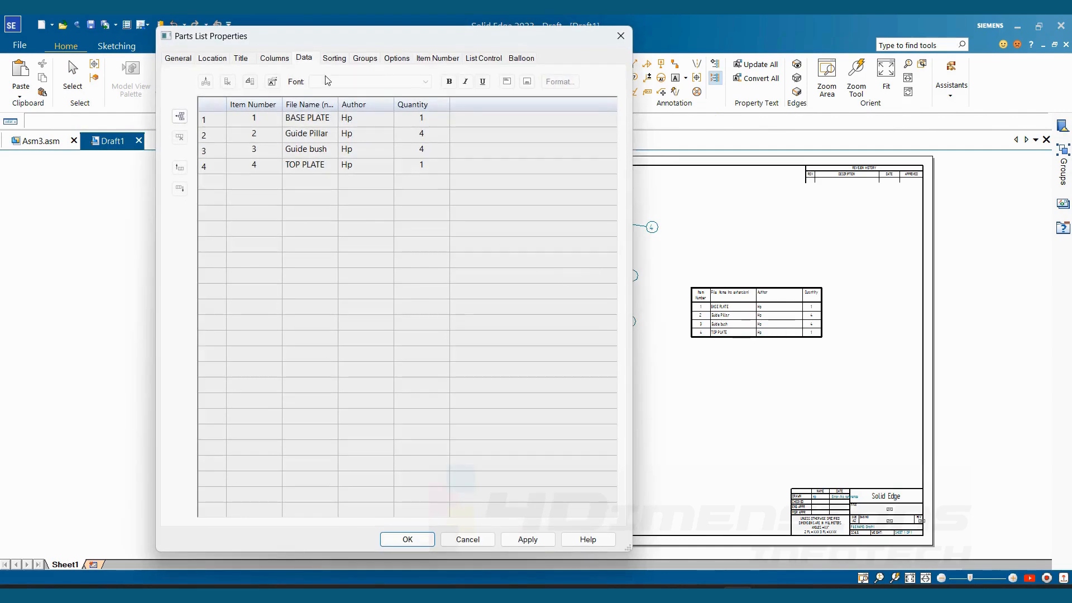
{"action": "left_click", "coordinate": [273, 60]}
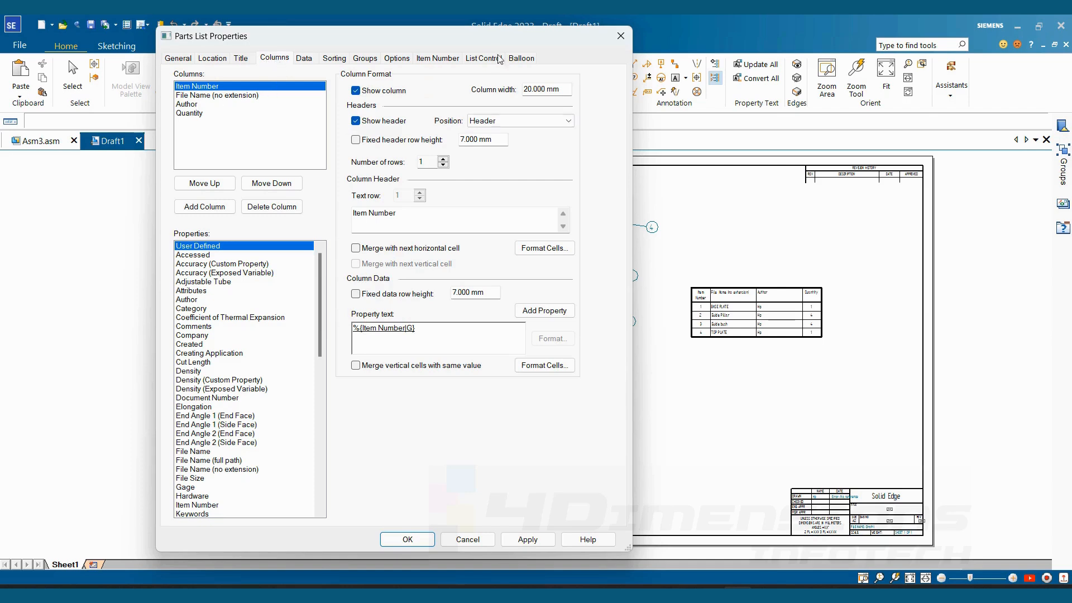
{"action": "left_click_drag", "start_coordinate": [491, 37], "coordinate": [489, 26]}
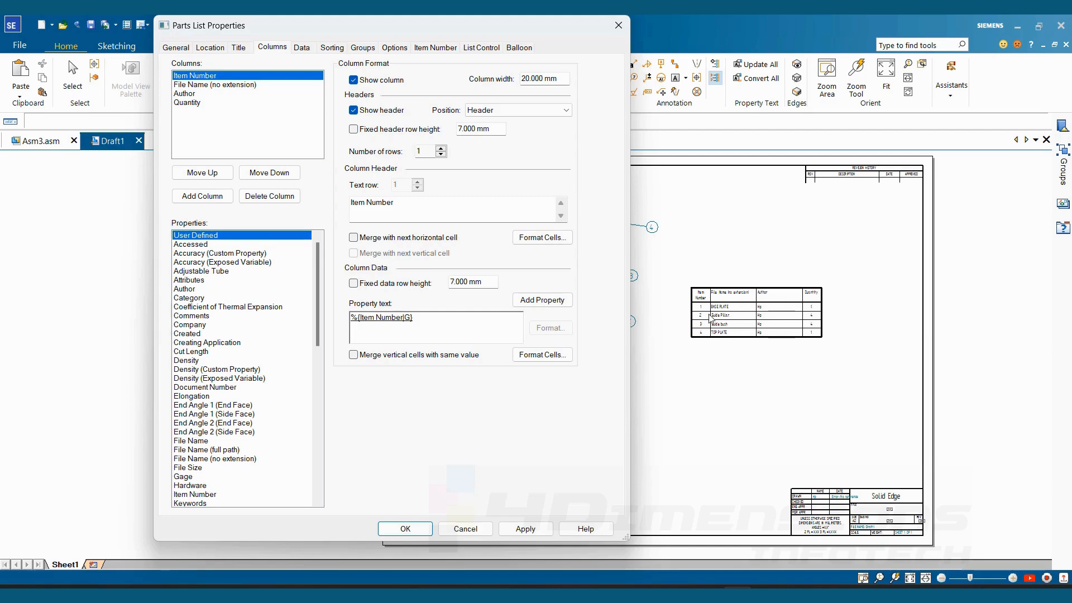
{"action": "left_click", "coordinate": [189, 94]}
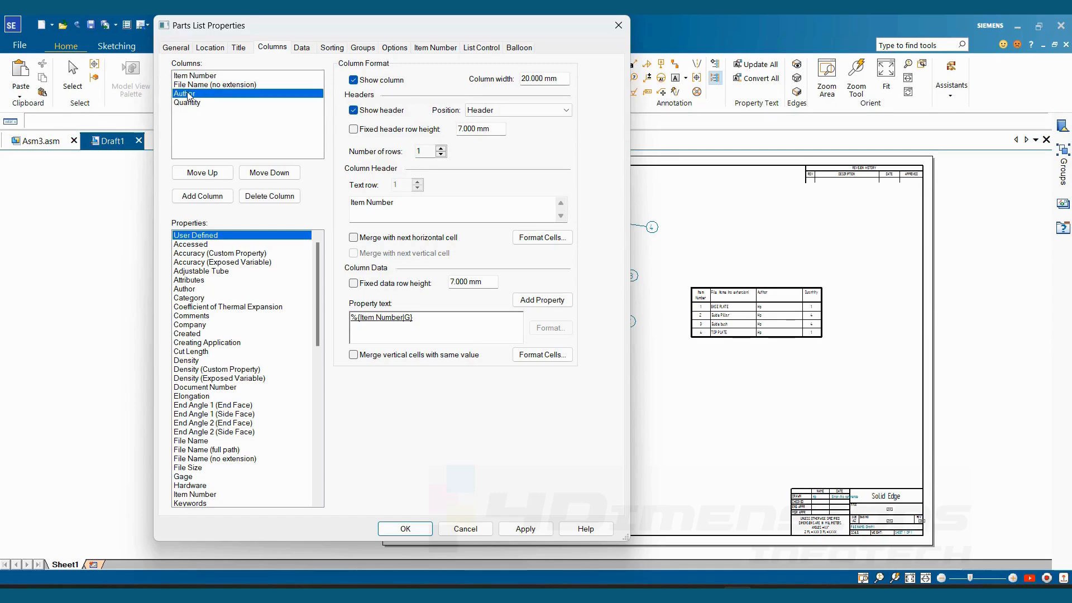
{"action": "left_click", "coordinate": [273, 197]}
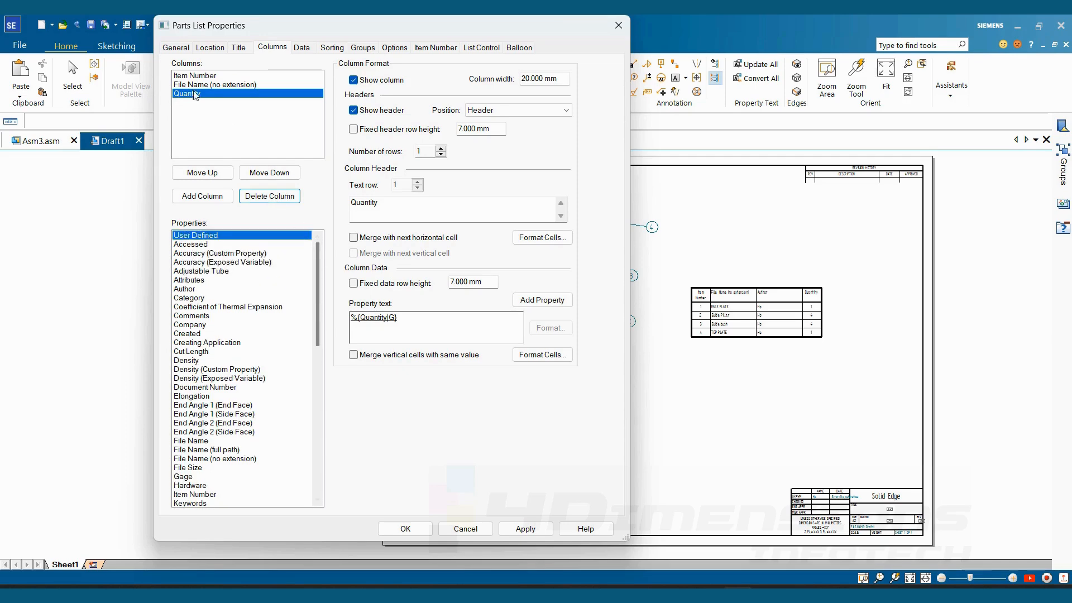
{"action": "left_click", "coordinate": [525, 529]}
{"action": "left_click", "coordinate": [468, 529]}
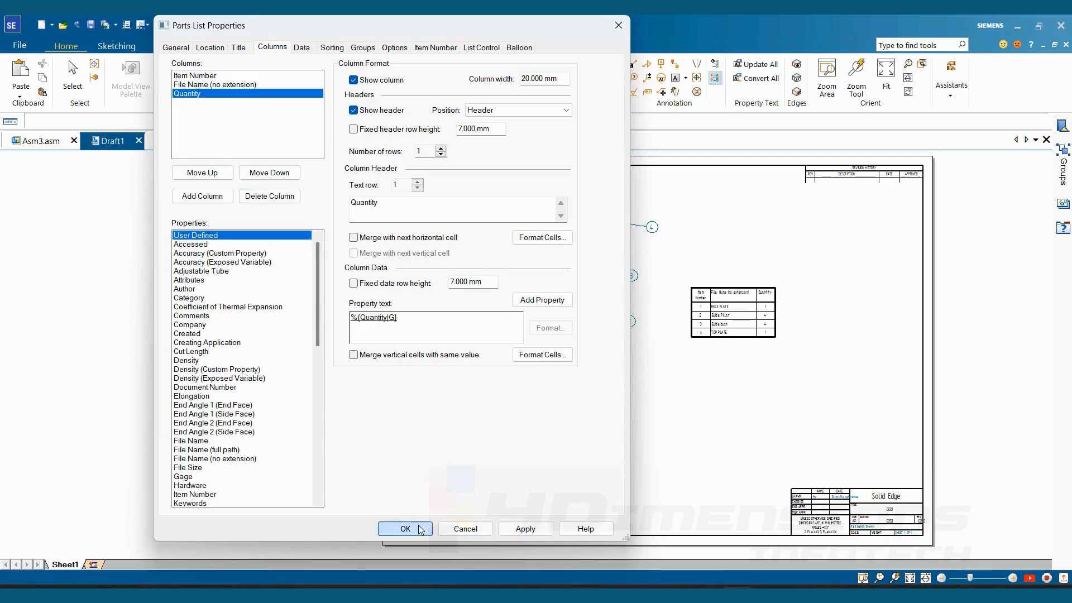
- Reopen the parts list properties and add a Mass (Item) column after Quantity
{"action": "scroll", "coordinate": [701, 335], "scroll_direction": "up", "scroll_amount": 5}
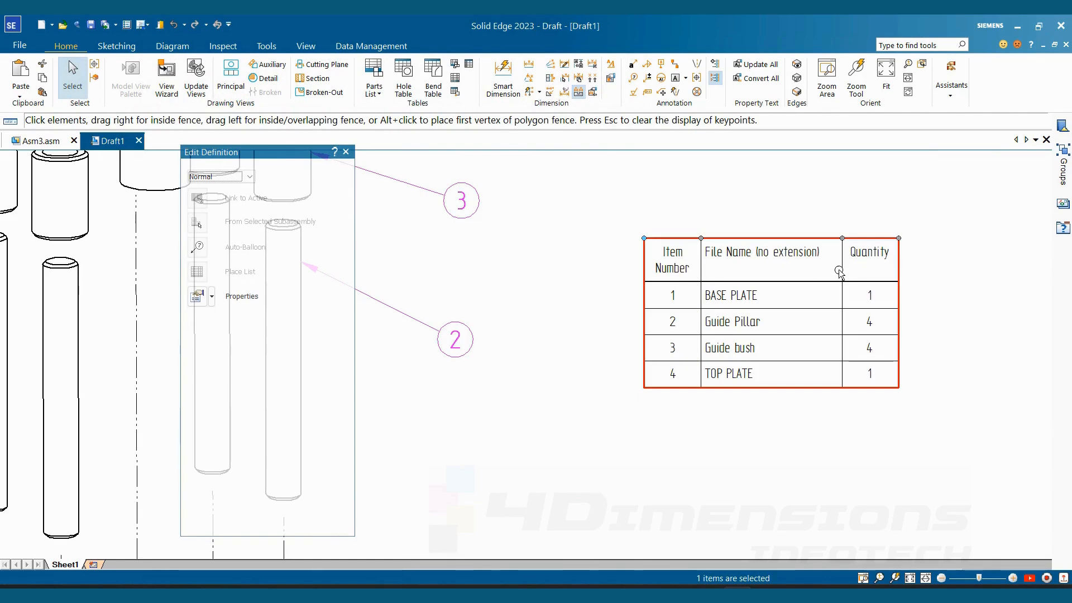
{"action": "scroll", "coordinate": [743, 403], "scroll_direction": "down", "scroll_amount": 4}
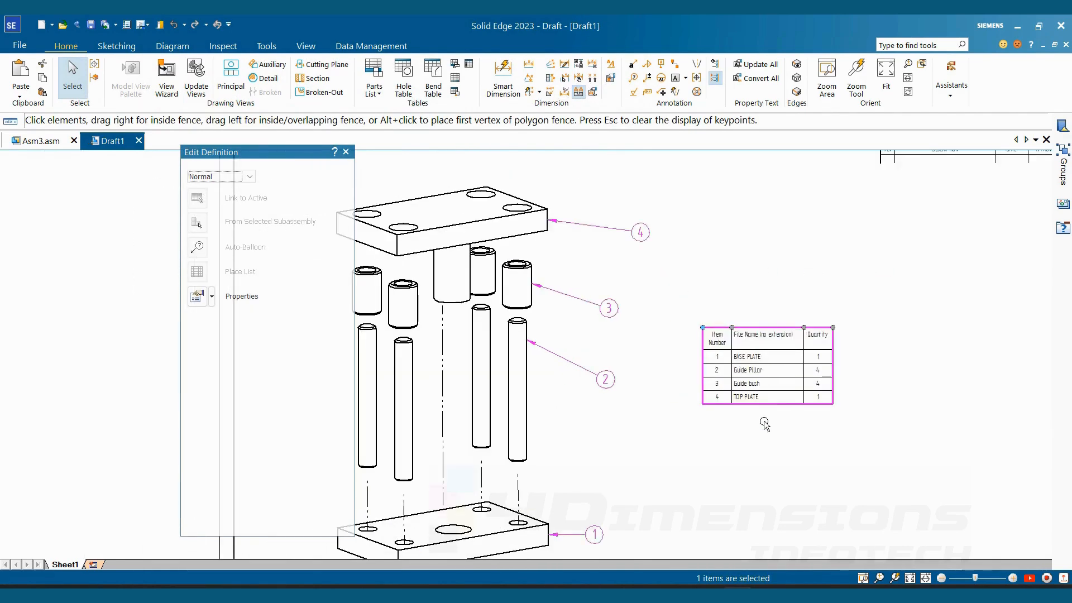
{"action": "scroll", "coordinate": [763, 423], "scroll_direction": "up", "scroll_amount": 3}
{"action": "scroll", "coordinate": [883, 348], "scroll_direction": "down", "scroll_amount": 3}
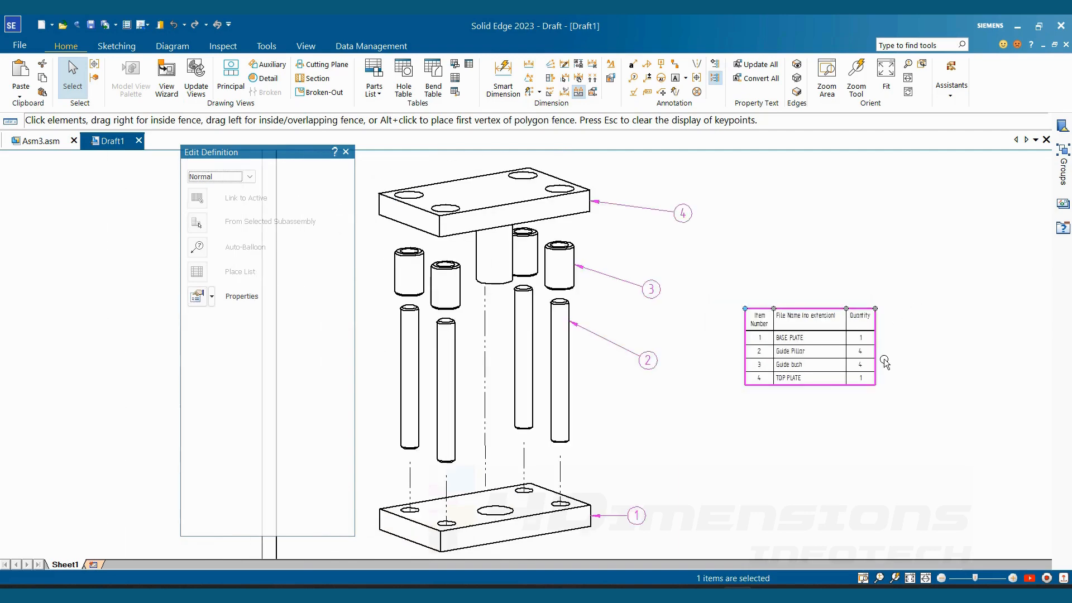
{"action": "scroll", "coordinate": [860, 327], "scroll_direction": "up", "scroll_amount": 1}
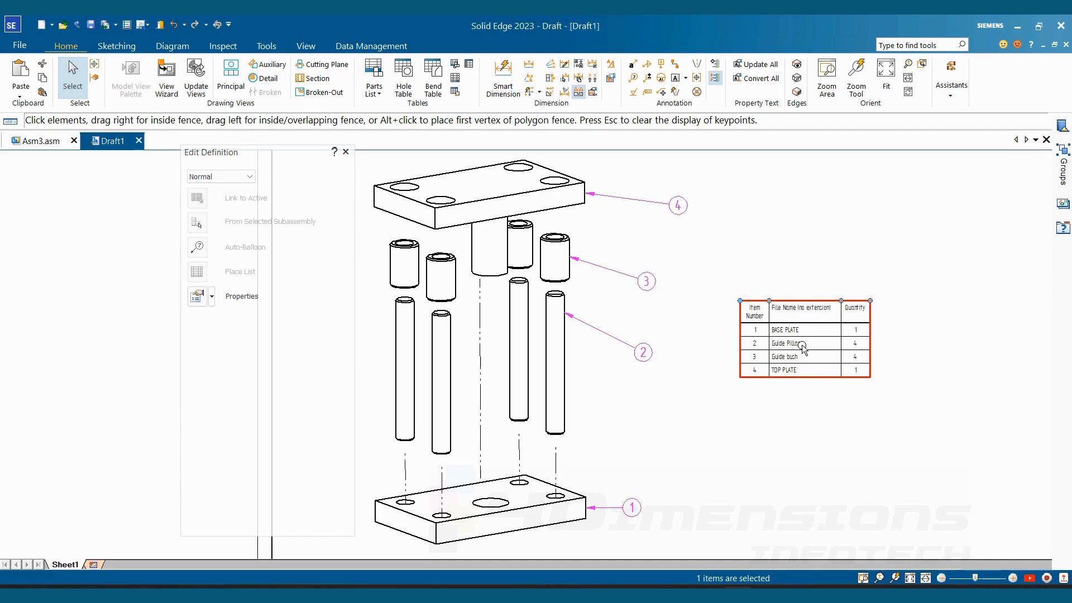
{"action": "right_click", "coordinate": [821, 382]}
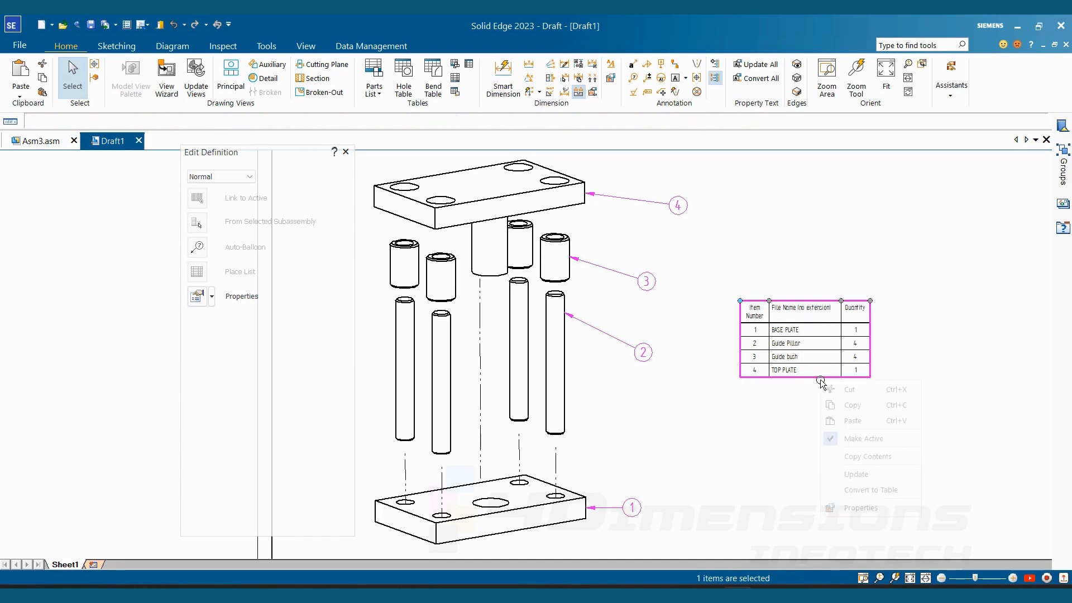
{"action": "left_click", "coordinate": [863, 508]}
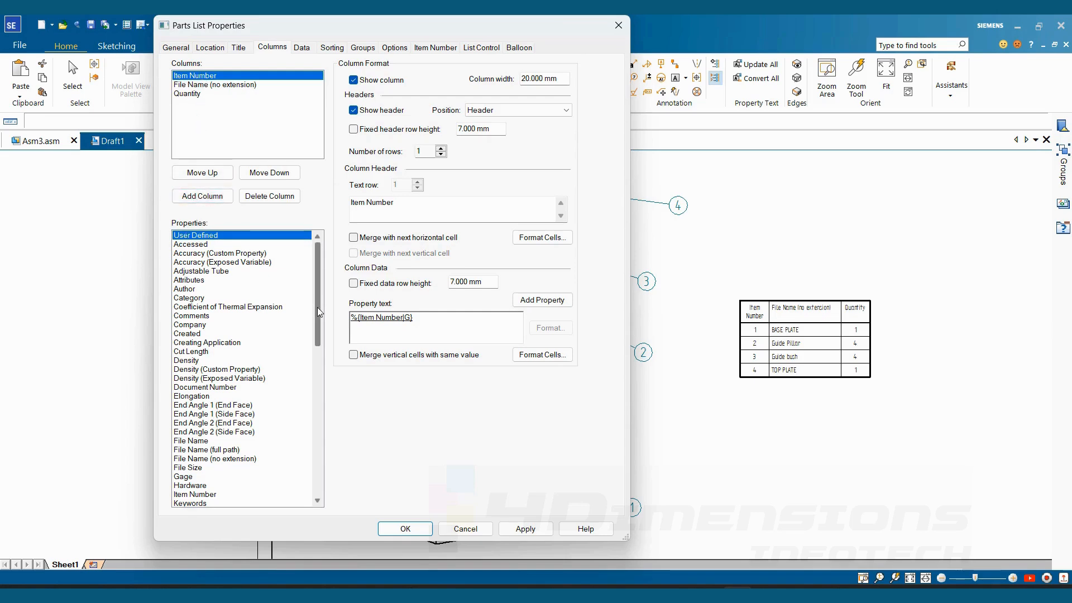
{"action": "mouse_move", "coordinate": [317, 307]}
{"action": "left_mouse_down"}
{"action": "mouse_move", "coordinate": [314, 458]}
{"action": "mouse_move", "coordinate": [316, 304]}
{"action": "left_mouse_up"}
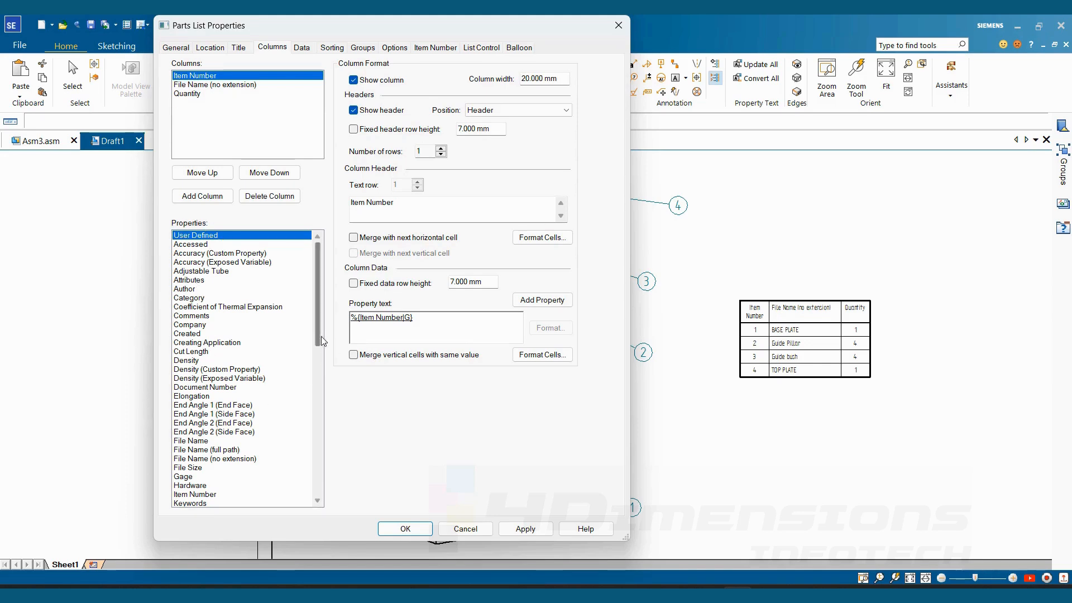
{"action": "scroll", "coordinate": [320, 340], "scroll_direction": "down", "scroll_amount": 5}
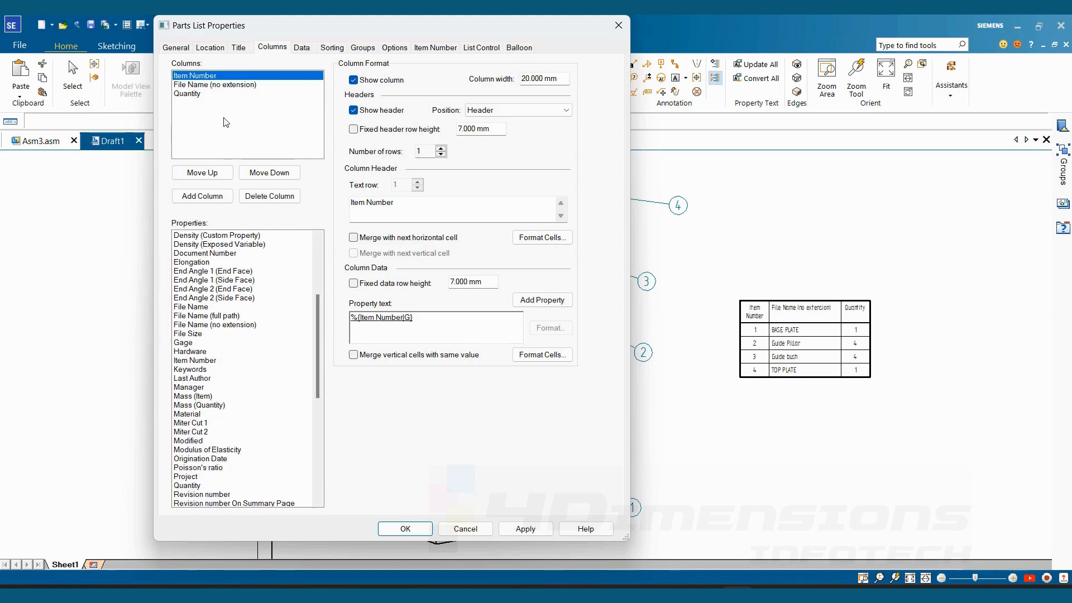
{"action": "key", "text": "g"}
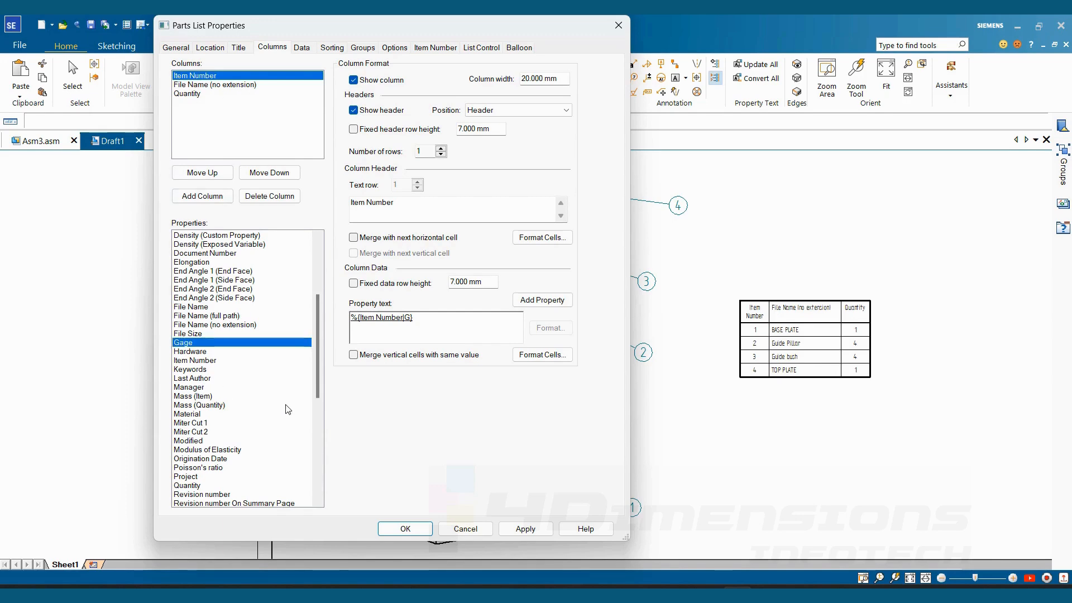
{"action": "left_click", "coordinate": [191, 397]}
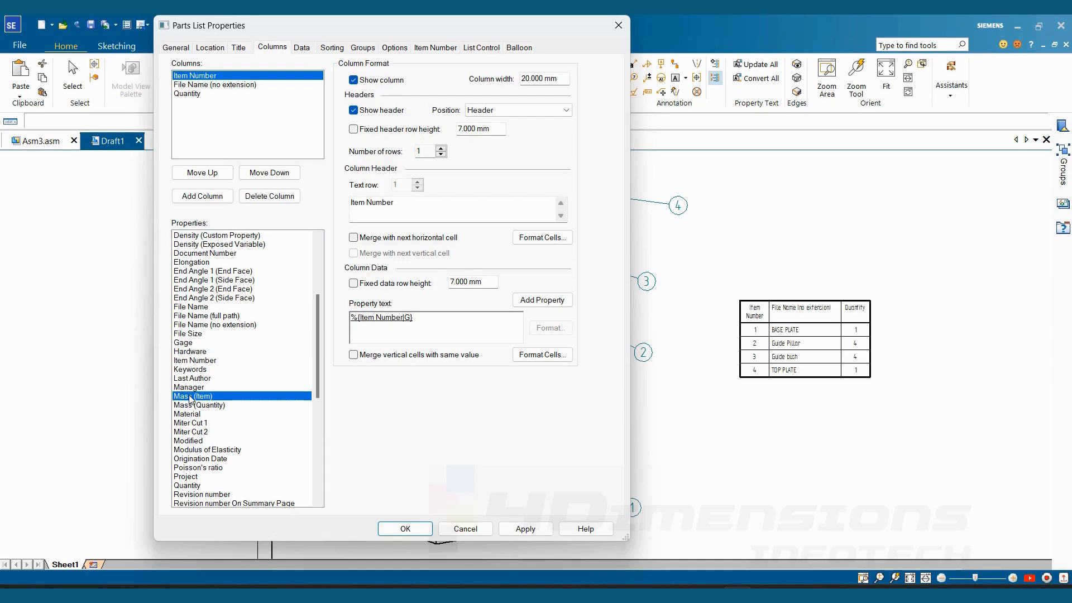
{"action": "left_click", "coordinate": [203, 196]}
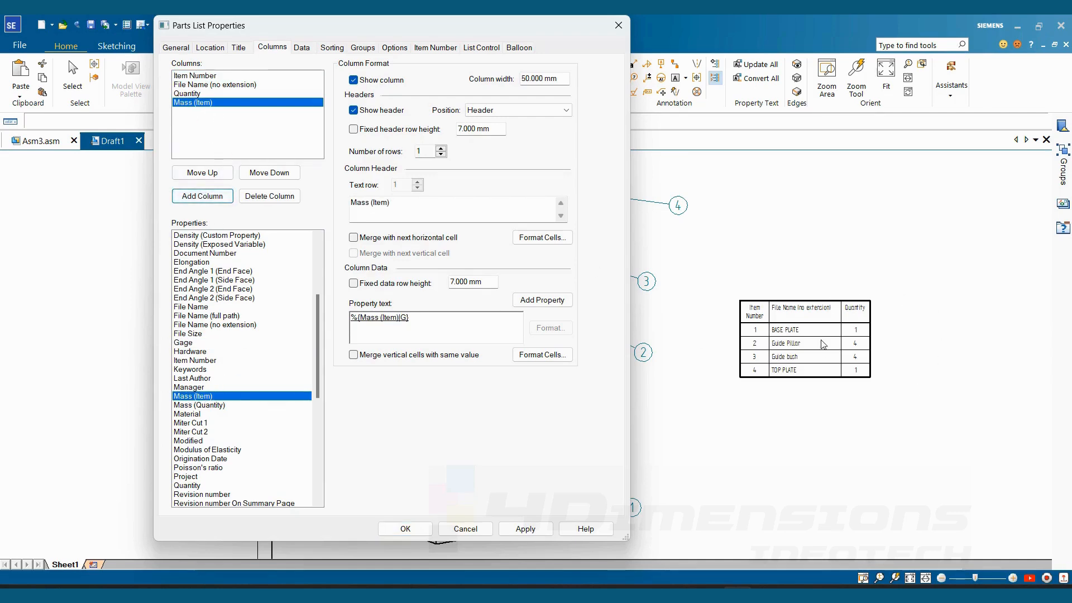
- Add Mass (Quantity) and Material columns to the parts list after Mass (Item)
{"action": "left_click", "coordinate": [197, 404]}
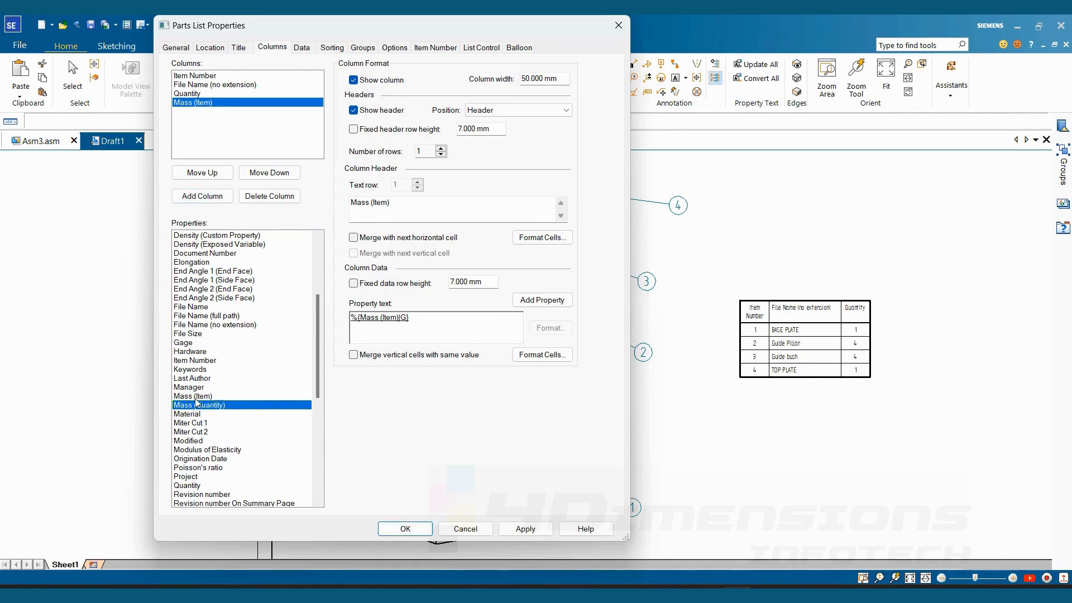
{"action": "left_click", "coordinate": [207, 198]}
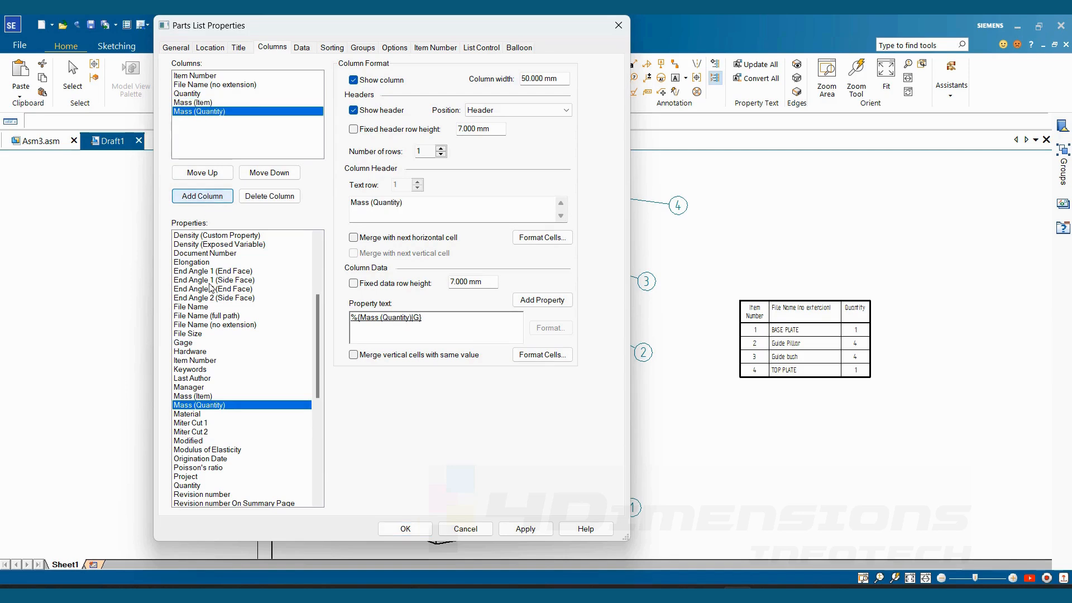
{"action": "left_click", "coordinate": [200, 415]}
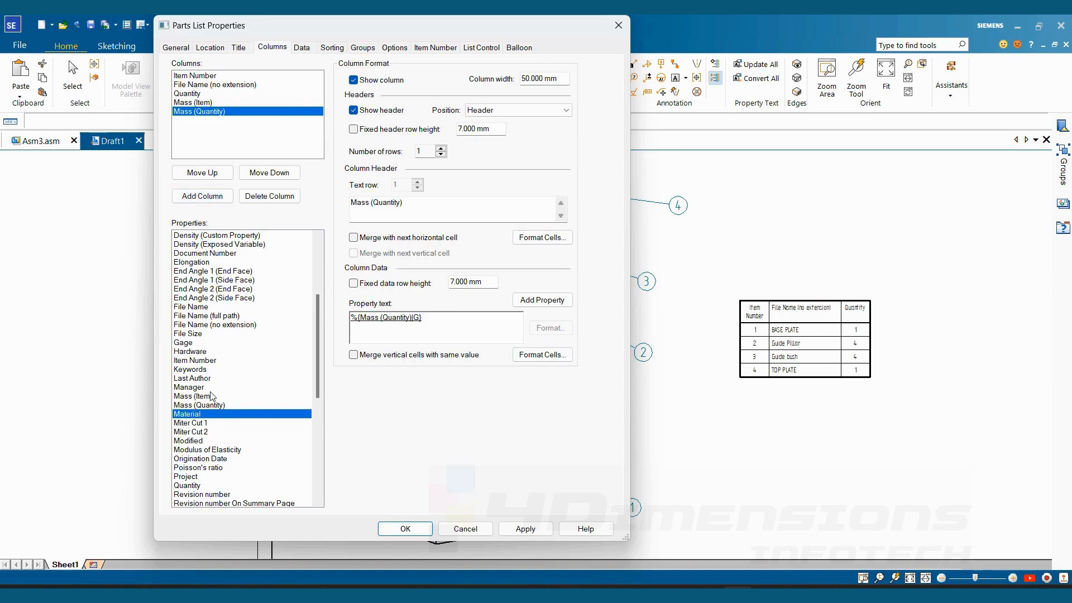
{"action": "left_click", "coordinate": [204, 196]}
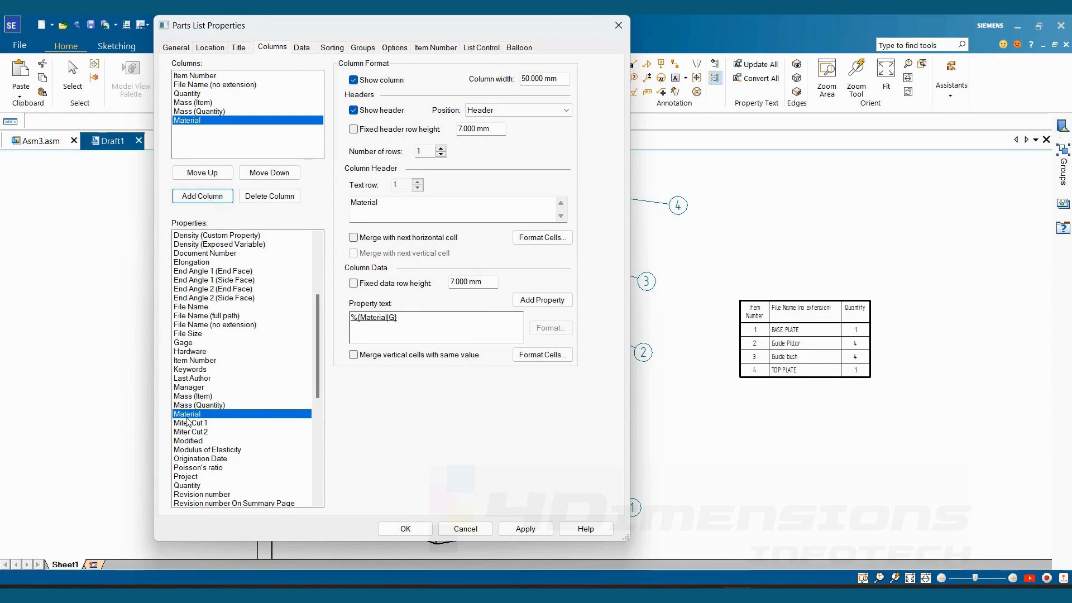
- Add a Company column after Material and apply the column changes to the parts list
{"action": "left_click_drag", "start_coordinate": [316, 378], "coordinate": [318, 337]}
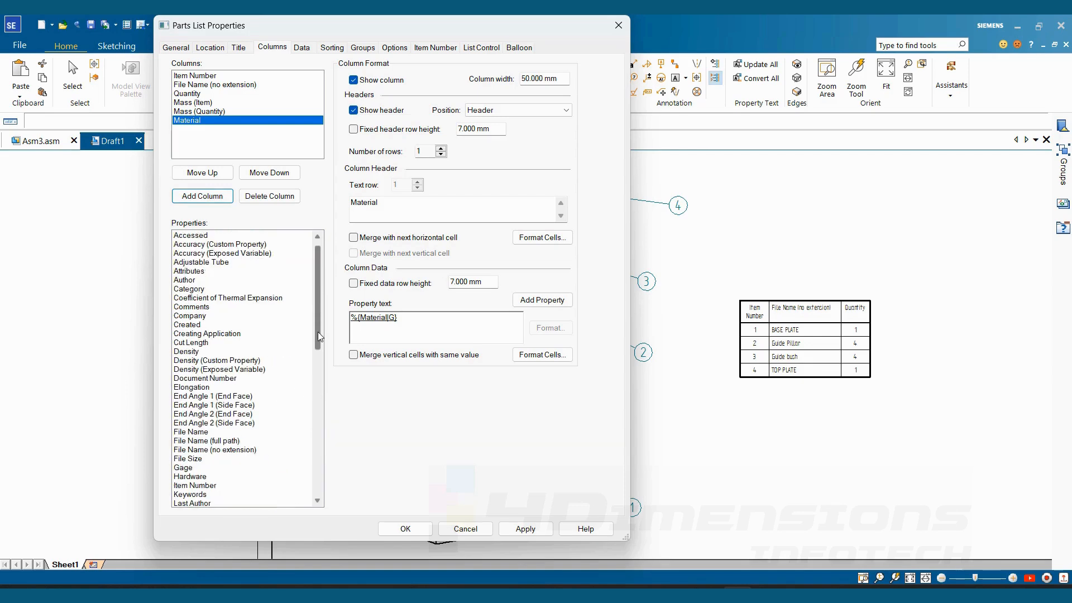
{"action": "left_click", "coordinate": [191, 318]}
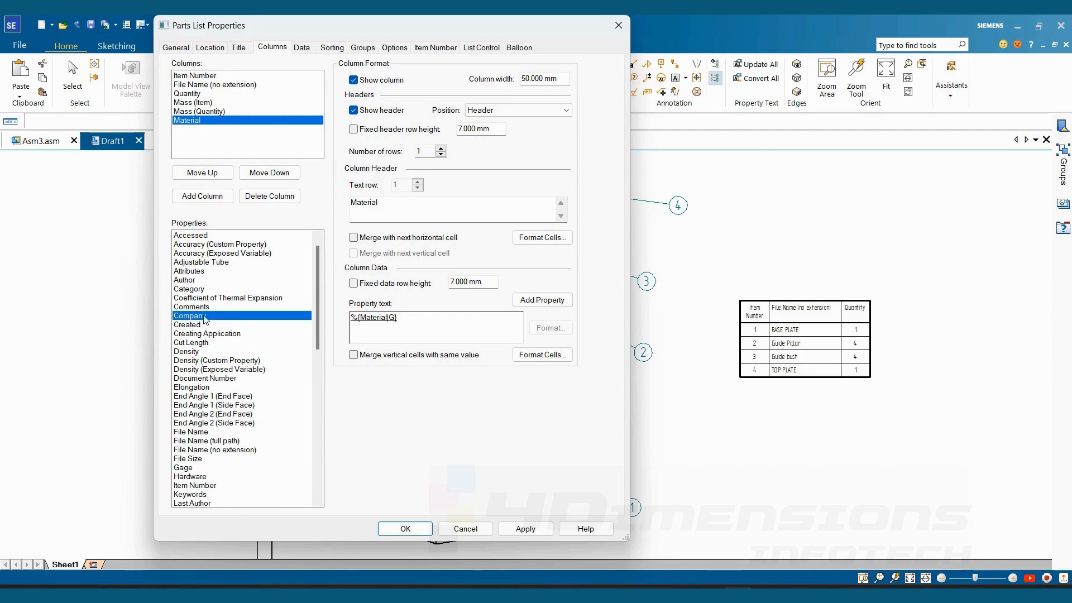
{"action": "left_click", "coordinate": [203, 197]}
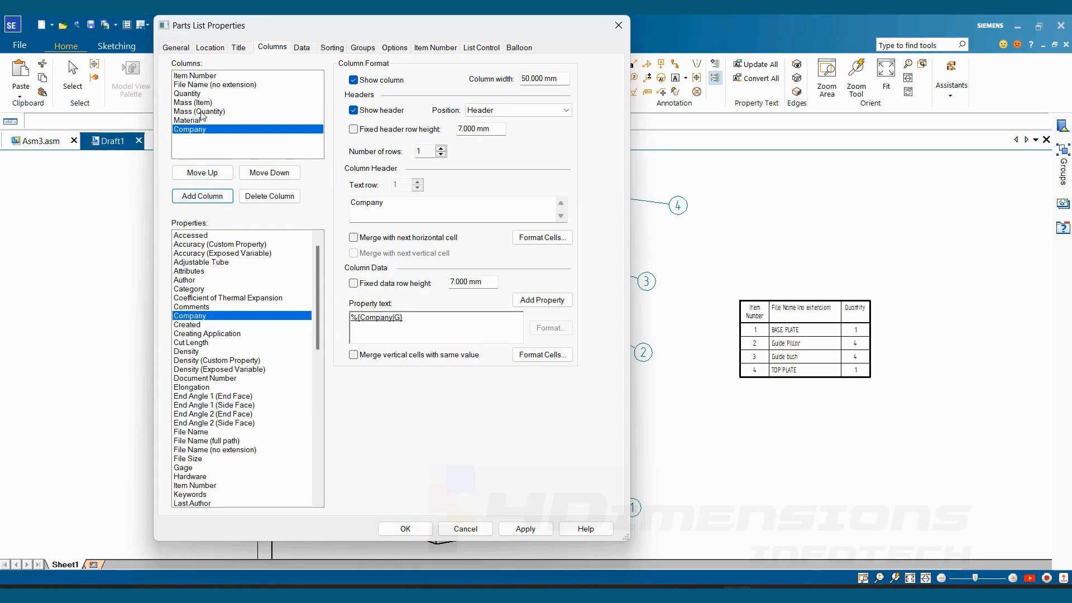
{"action": "left_click", "coordinate": [405, 528]}
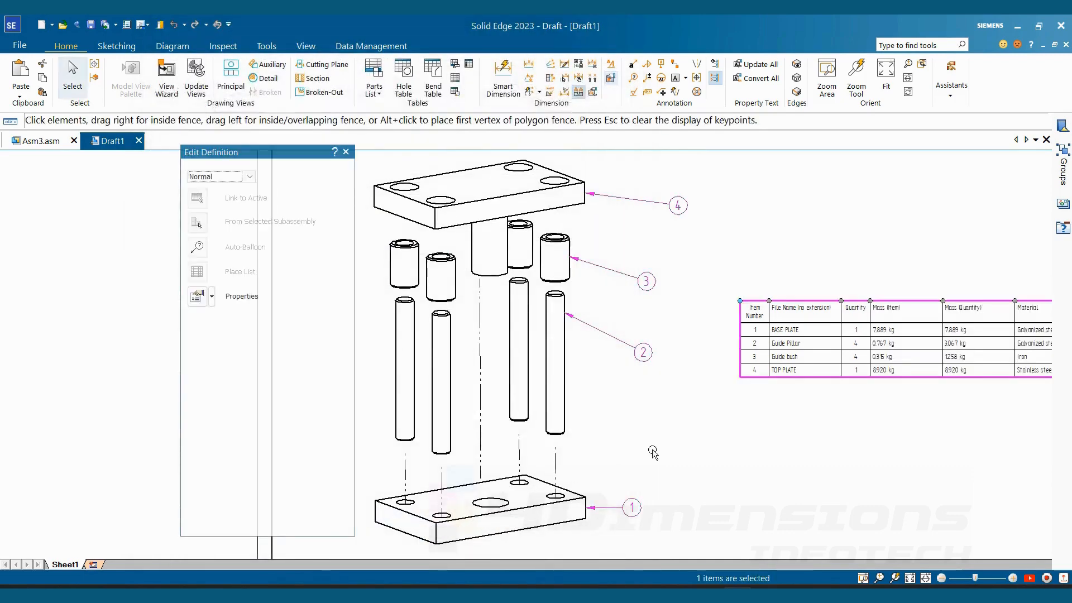
- Narrow the File Name and Mass (Item) columns of the parts list on the sheet
{"action": "middle_click_drag", "start_coordinate": [883, 376], "coordinate": [987, 360]}
{"action": "left_click", "coordinate": [775, 286]}
{"action": "middle_click_drag", "start_coordinate": [842, 358], "coordinate": [711, 417]}
{"action": "scroll", "coordinate": [712, 418], "scroll_direction": "up", "scroll_amount": 2}
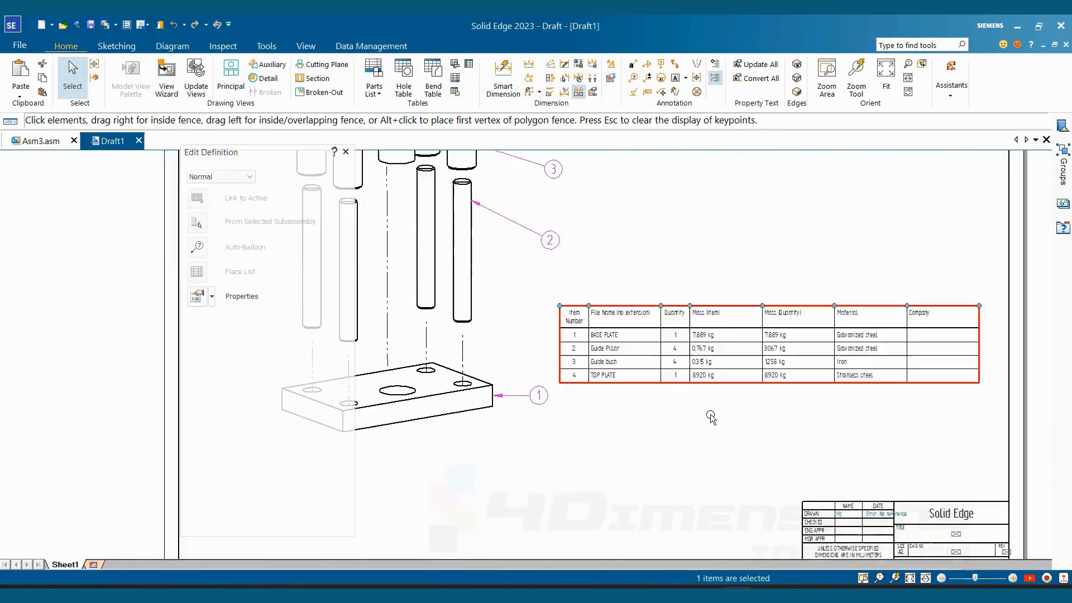
{"action": "middle_click_drag", "start_coordinate": [800, 398], "coordinate": [738, 432]}
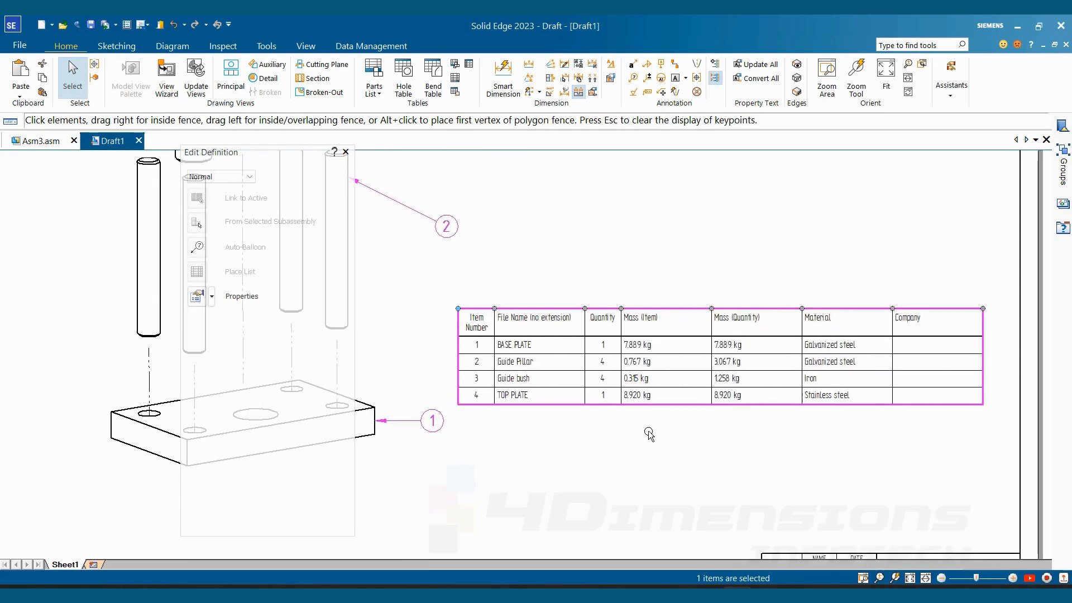
{"action": "scroll", "coordinate": [586, 309], "scroll_direction": "up", "scroll_amount": 3}
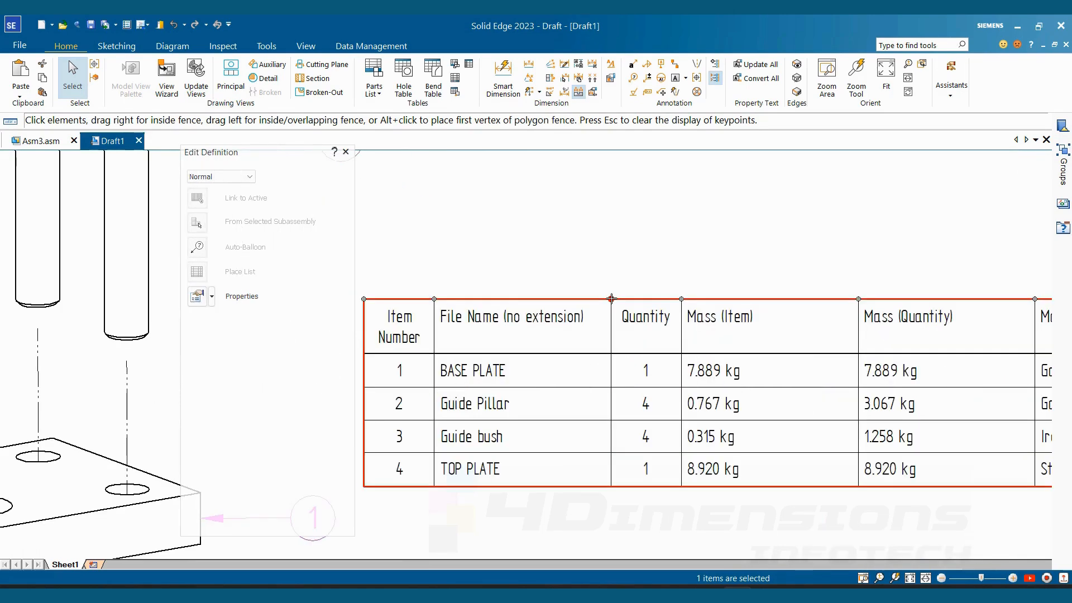
{"action": "left_click_drag", "start_coordinate": [611, 299], "coordinate": [584, 302]}
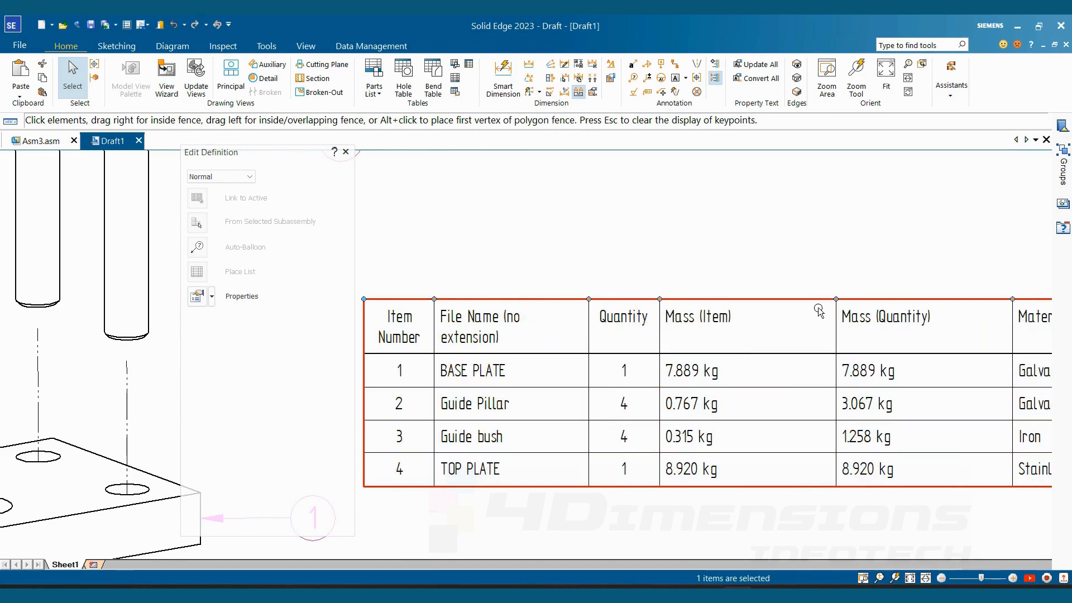
{"action": "left_click_drag", "start_coordinate": [836, 300], "coordinate": [762, 300]}
- Narrow the Mass (Quantity), Material and Company columns of the parts list to fit their text, then deselect the table
{"action": "left_click_drag", "start_coordinate": [931, 300], "coordinate": [873, 301]}
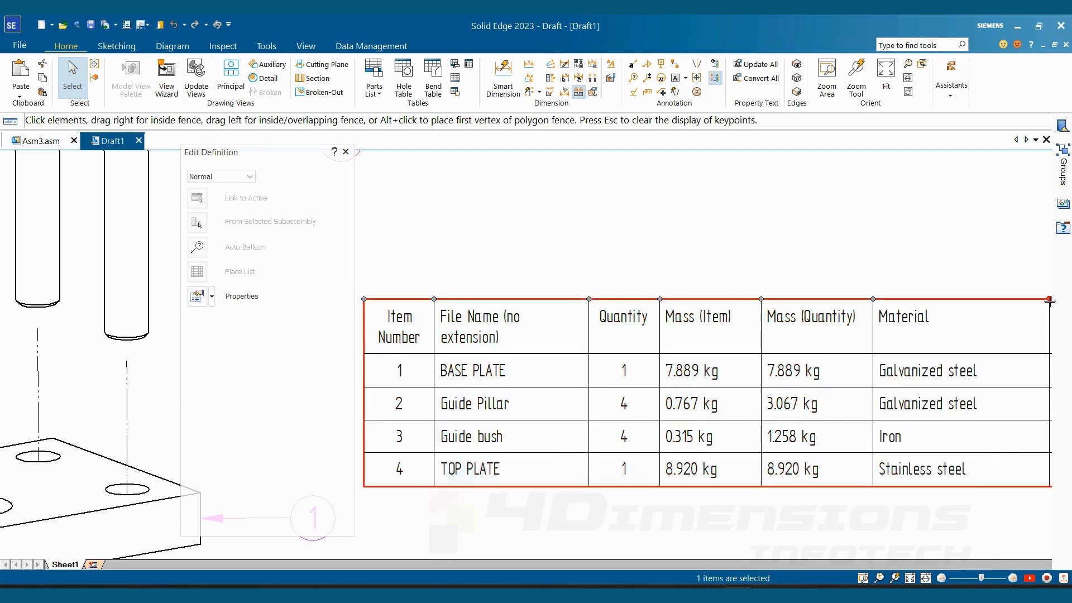
{"action": "left_click_drag", "start_coordinate": [1049, 301], "coordinate": [989, 302]}
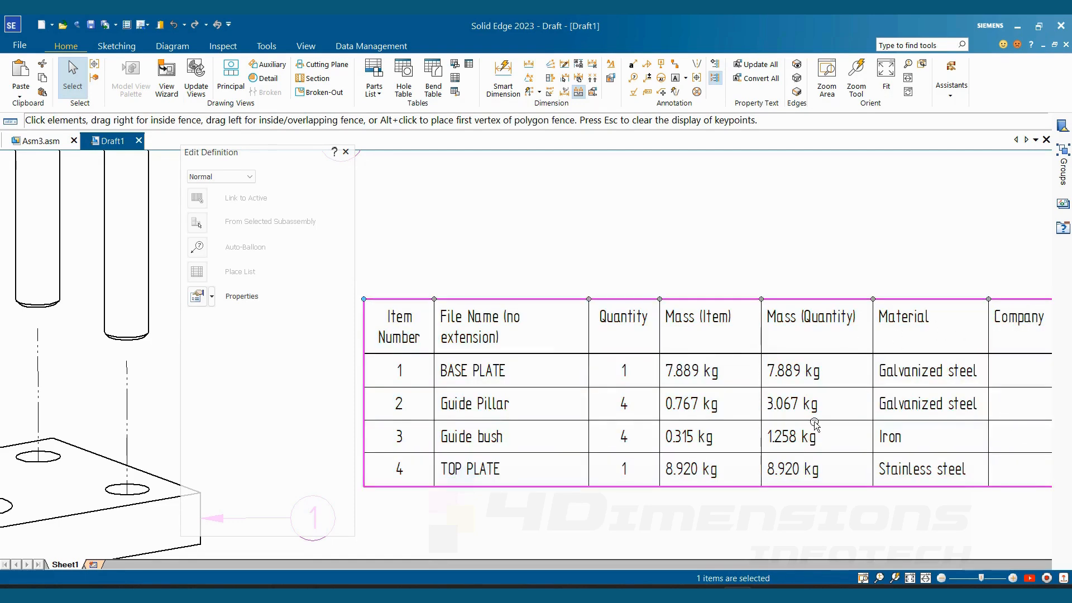
{"action": "middle_click_drag", "start_coordinate": [856, 374], "coordinate": [490, 373]}
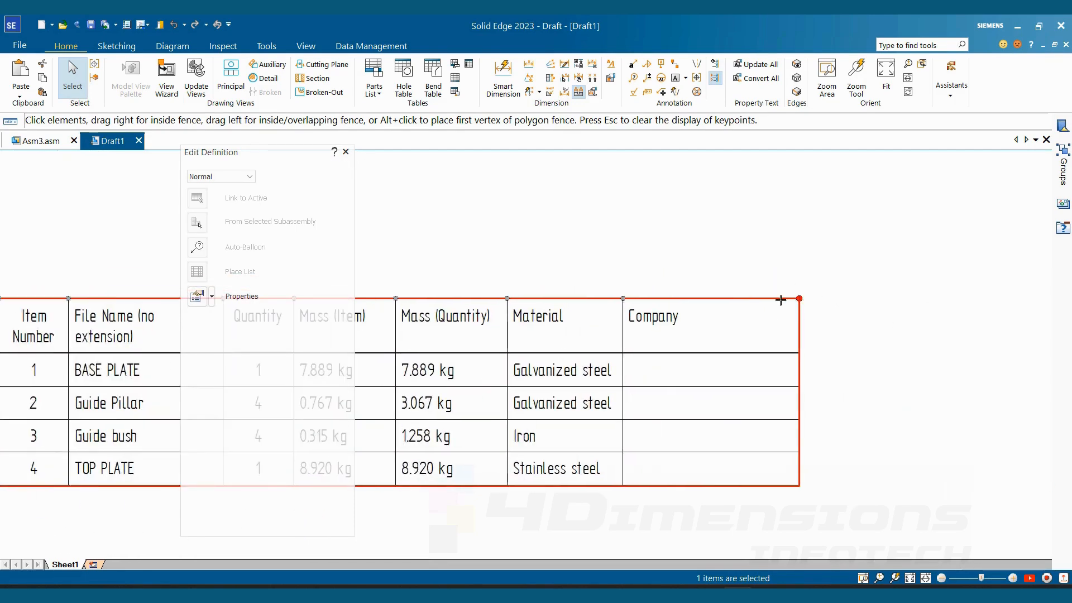
{"action": "scroll", "coordinate": [646, 445], "scroll_direction": "down", "scroll_amount": 4}
{"action": "scroll", "coordinate": [610, 383], "scroll_direction": "up", "scroll_amount": 2}
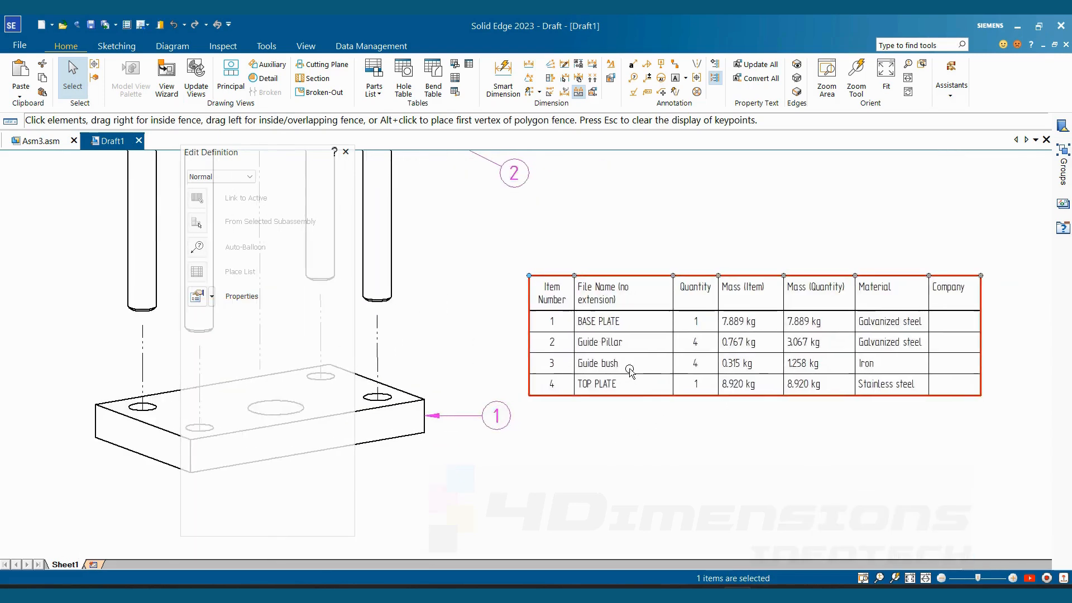
{"action": "middle_click_drag", "start_coordinate": [630, 370], "coordinate": [558, 367]}
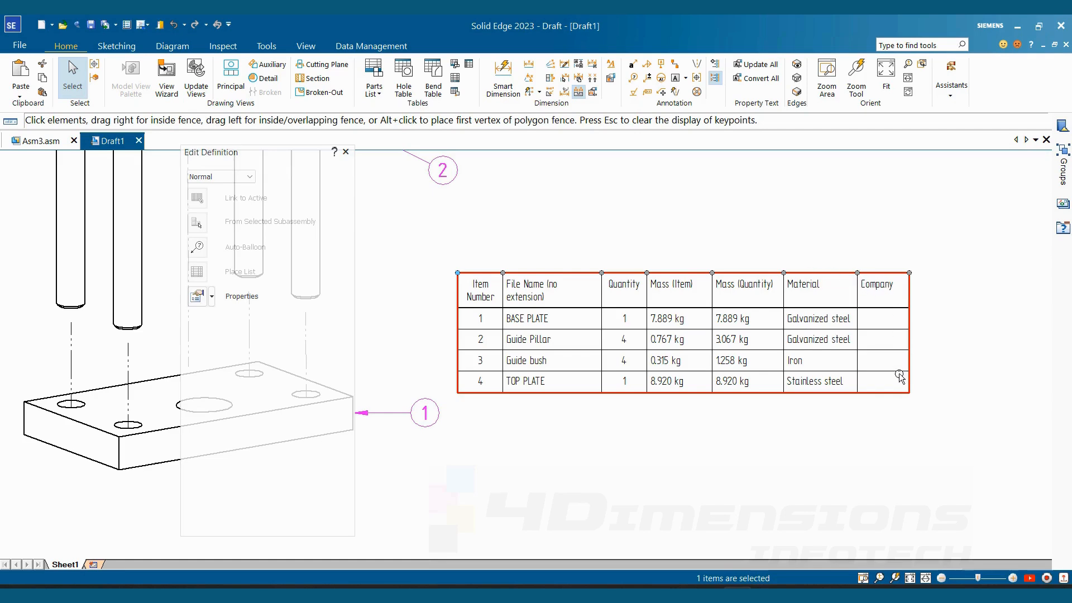
{"action": "left_click", "coordinate": [944, 311]}
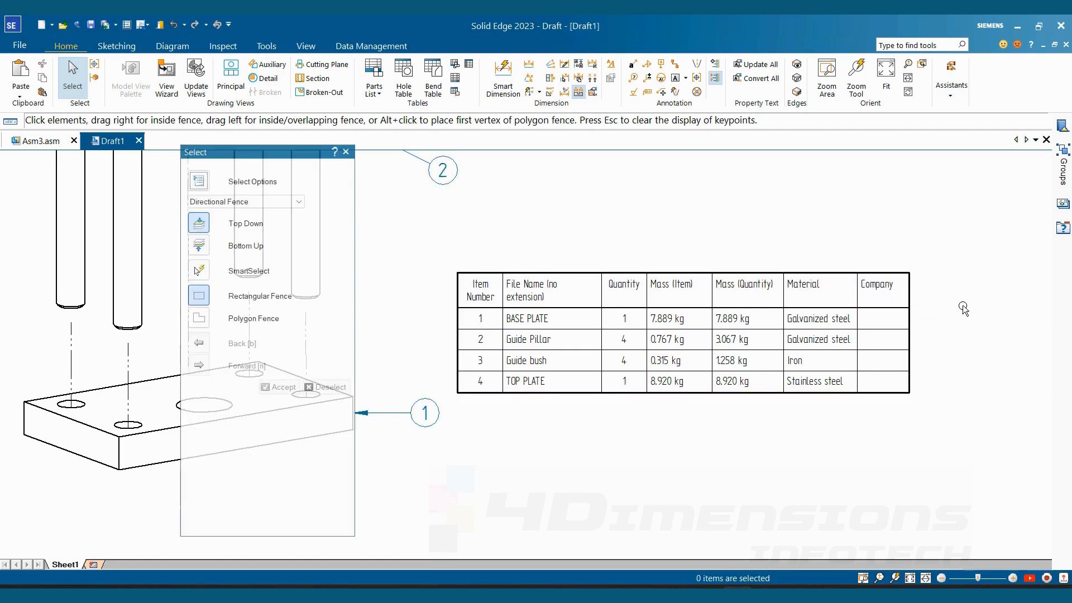
- In the parts list data, allow cell overrides for the BASE PLATE row's Company cell, enter 4DI and apply it
{"action": "left_click", "coordinate": [897, 273]}
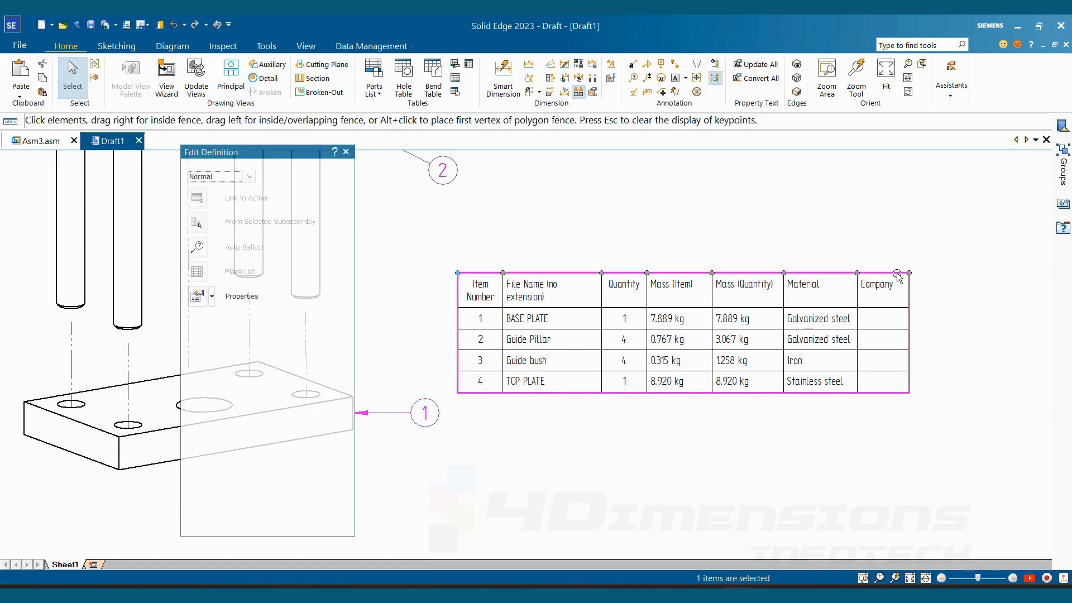
{"action": "right_click", "coordinate": [897, 272]}
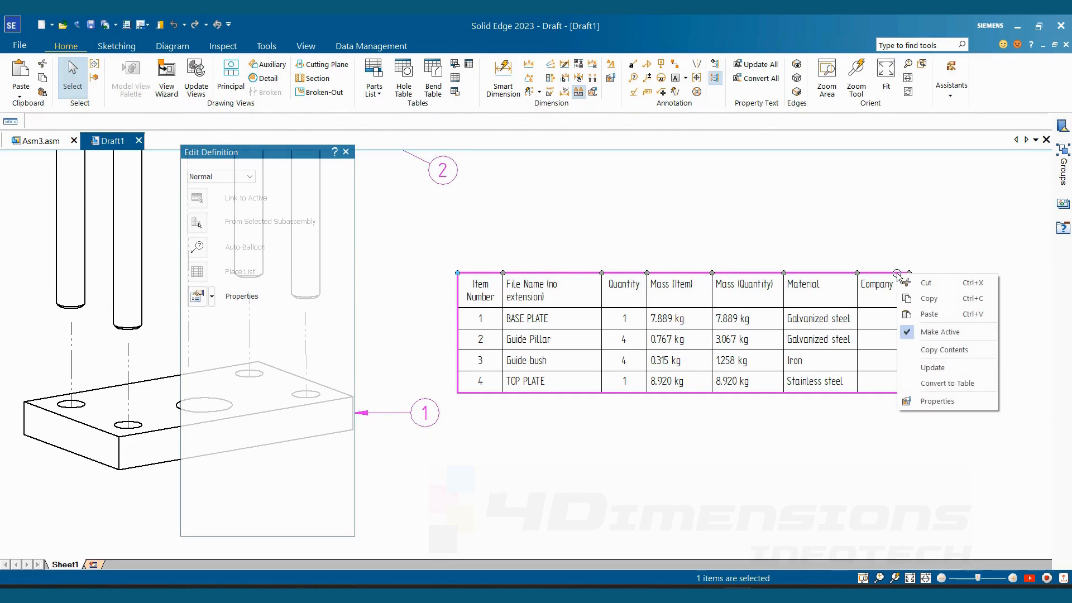
{"action": "left_click", "coordinate": [931, 402]}
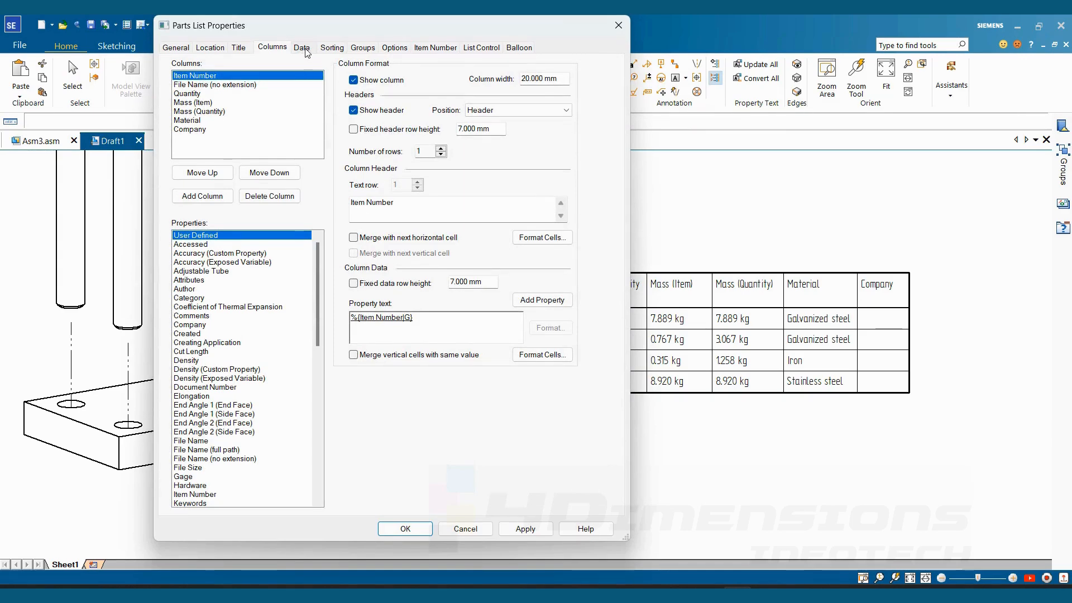
{"action": "left_click", "coordinate": [302, 49]}
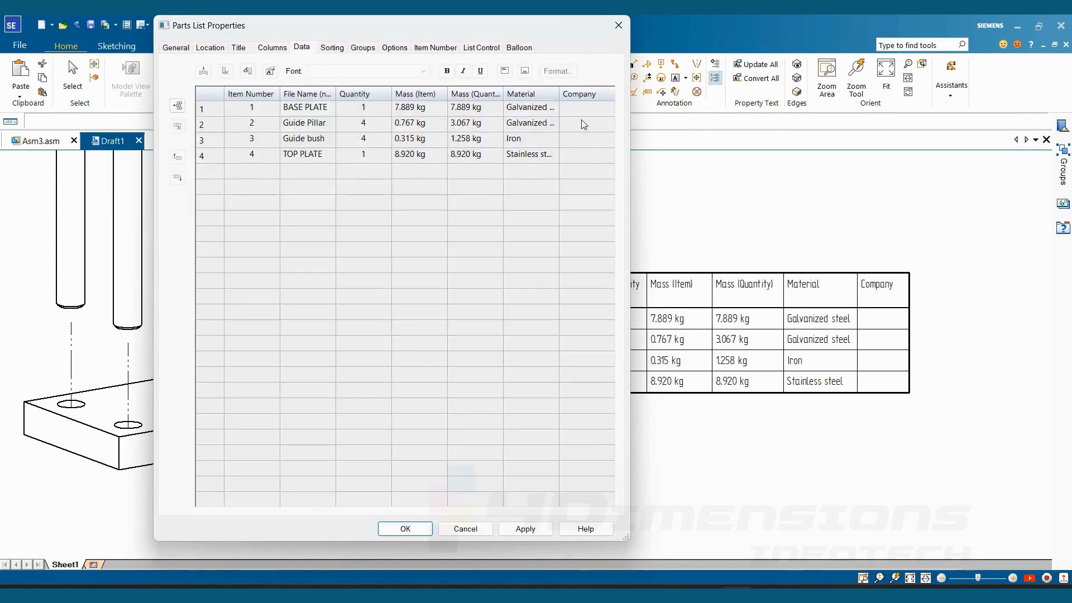
{"action": "left_click", "coordinate": [583, 111]}
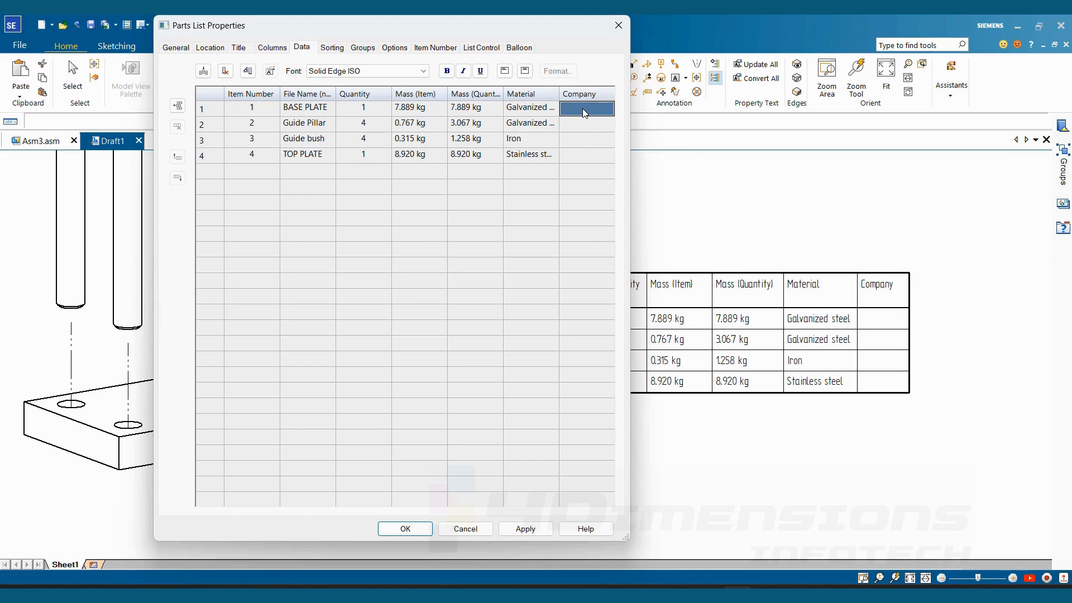
{"action": "right_click", "coordinate": [584, 110]}
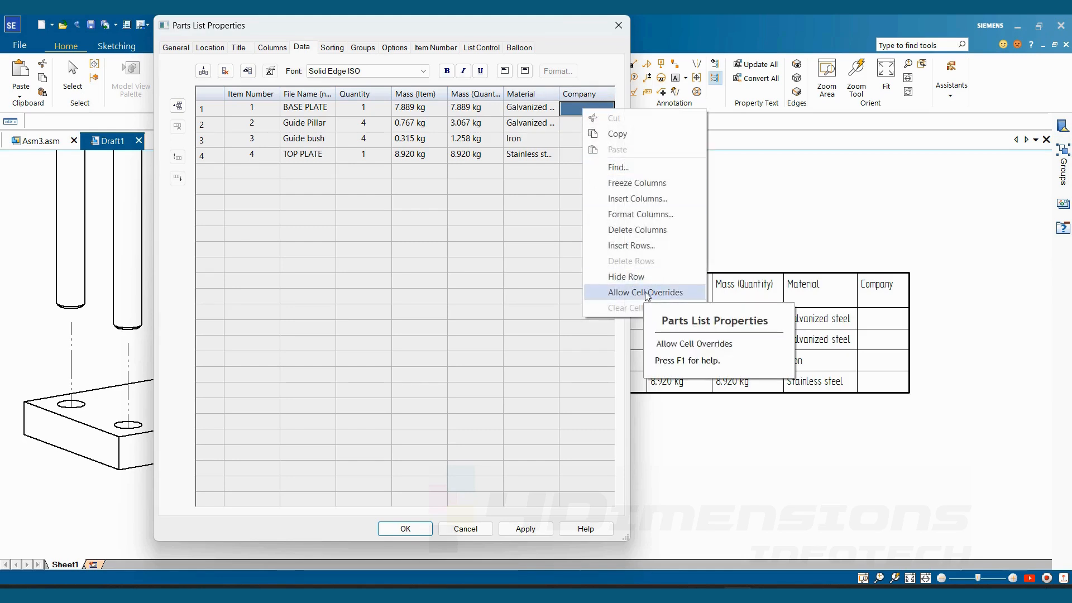
{"action": "left_click", "coordinate": [645, 292]}
{"action": "left_click", "coordinate": [589, 113]}
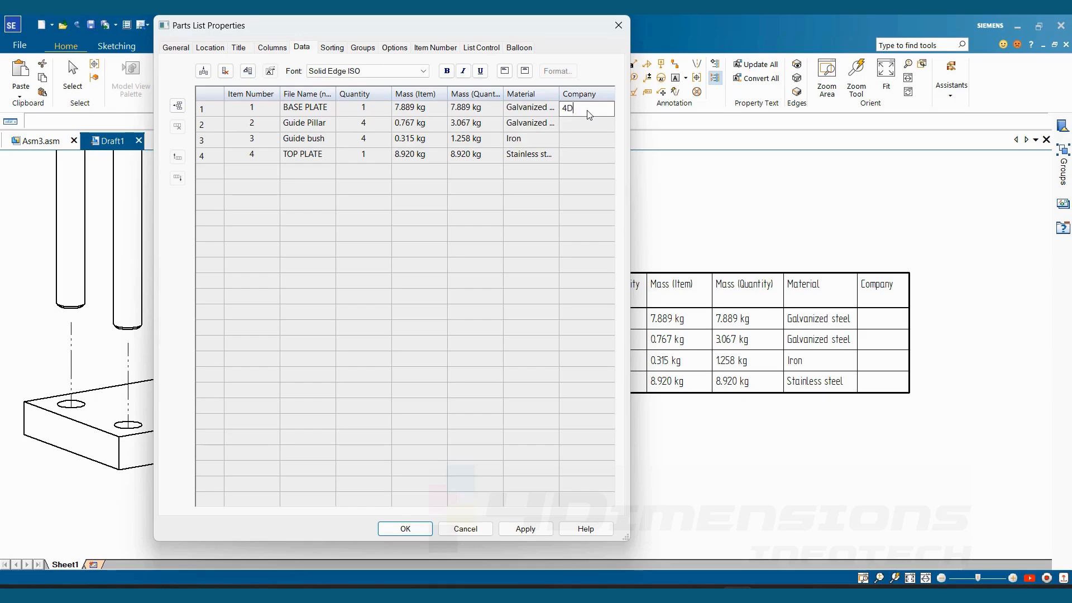
{"action": "left_click", "coordinate": [406, 529]}
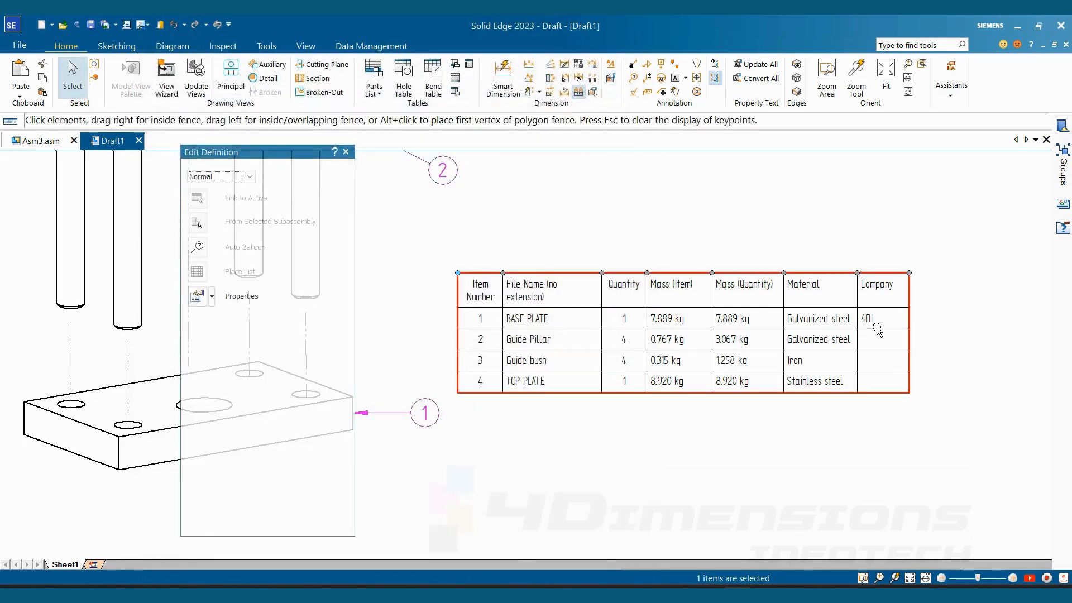
- Reopen the parts list data and copy 4DI from the BASE PLATE Company cell into the Guide Pillar row
{"action": "scroll", "coordinate": [877, 330], "scroll_direction": "up", "scroll_amount": 3}
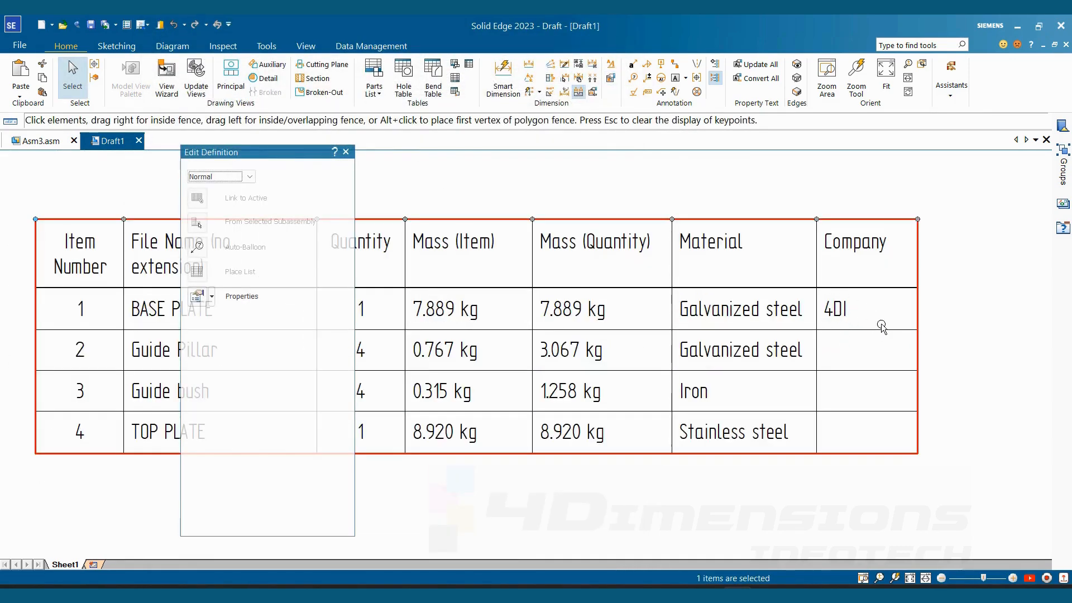
{"action": "scroll", "coordinate": [880, 332], "scroll_direction": "down", "scroll_amount": 3}
{"action": "scroll", "coordinate": [854, 335], "scroll_direction": "up", "scroll_amount": 1}
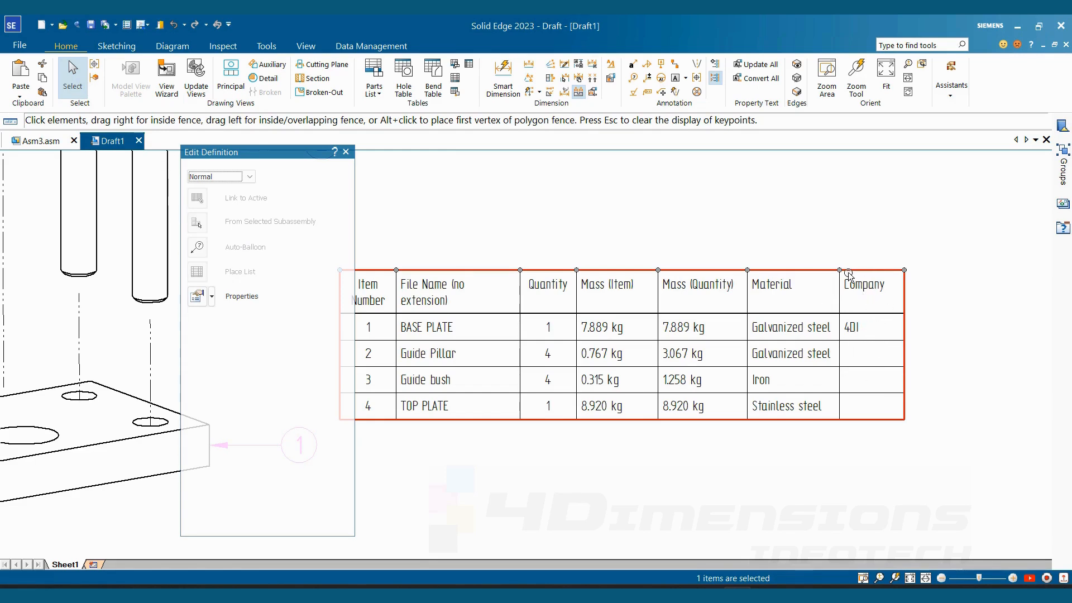
{"action": "right_click", "coordinate": [878, 275]}
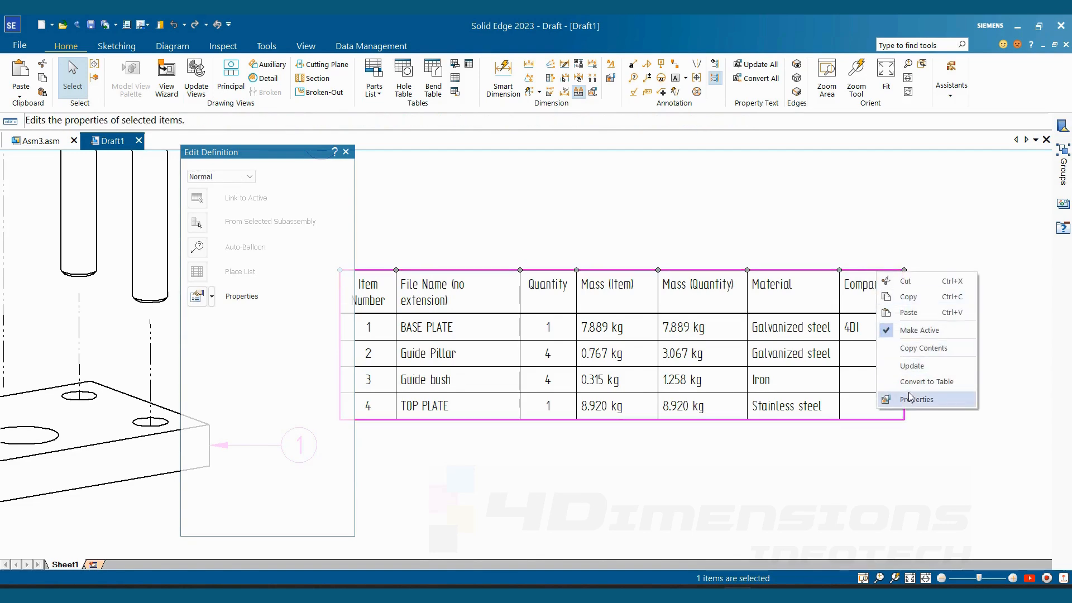
{"action": "key", "text": "Return"}
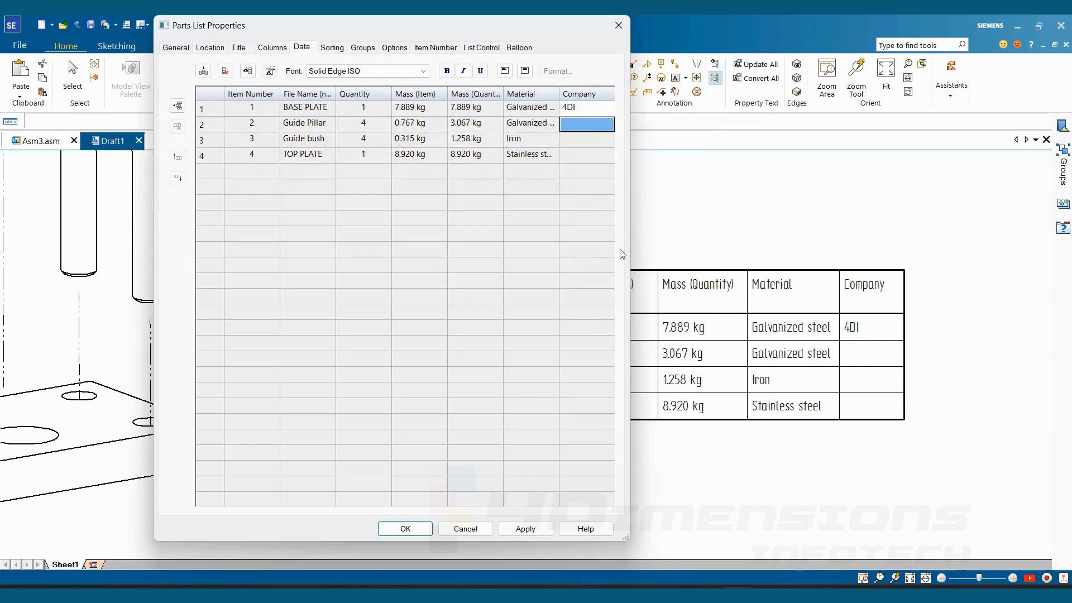
{"action": "left_click", "coordinate": [581, 110]}
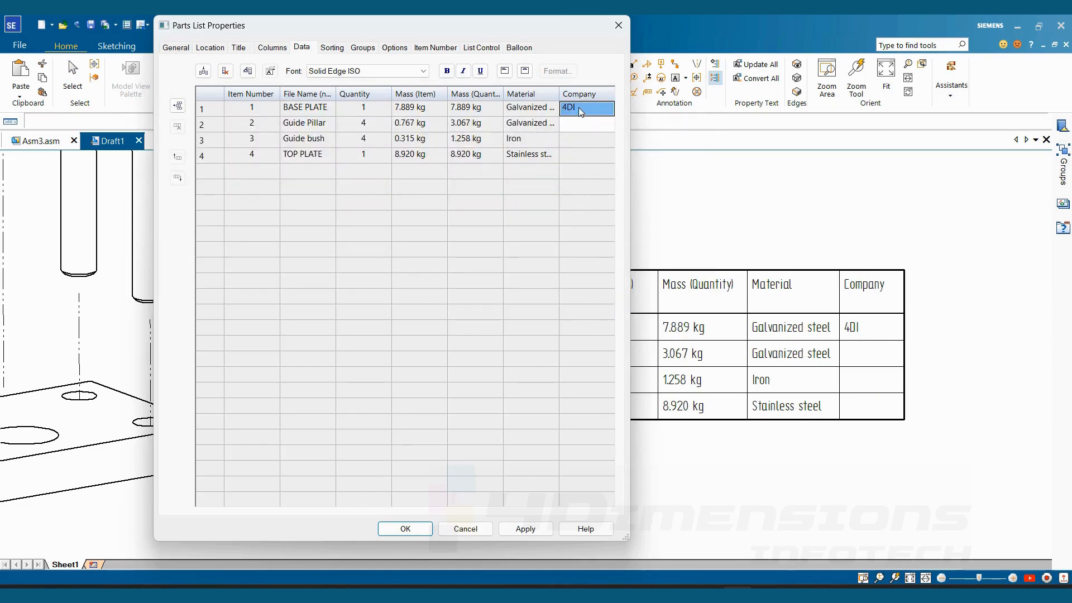
{"action": "left_click", "coordinate": [581, 110]}
{"action": "right_click", "coordinate": [578, 124]}
{"action": "left_click", "coordinate": [613, 164]}
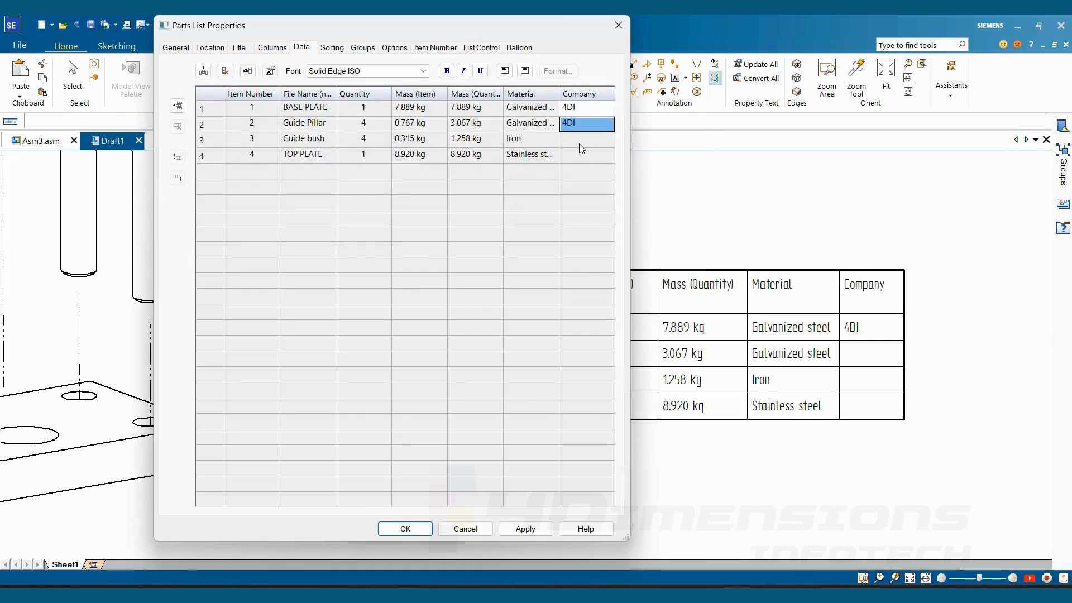
- Allow cell overrides for the Guide bush row's Company cell and paste 4DI into it
{"action": "left_click", "coordinate": [578, 139]}
{"action": "right_click", "coordinate": [578, 139]}
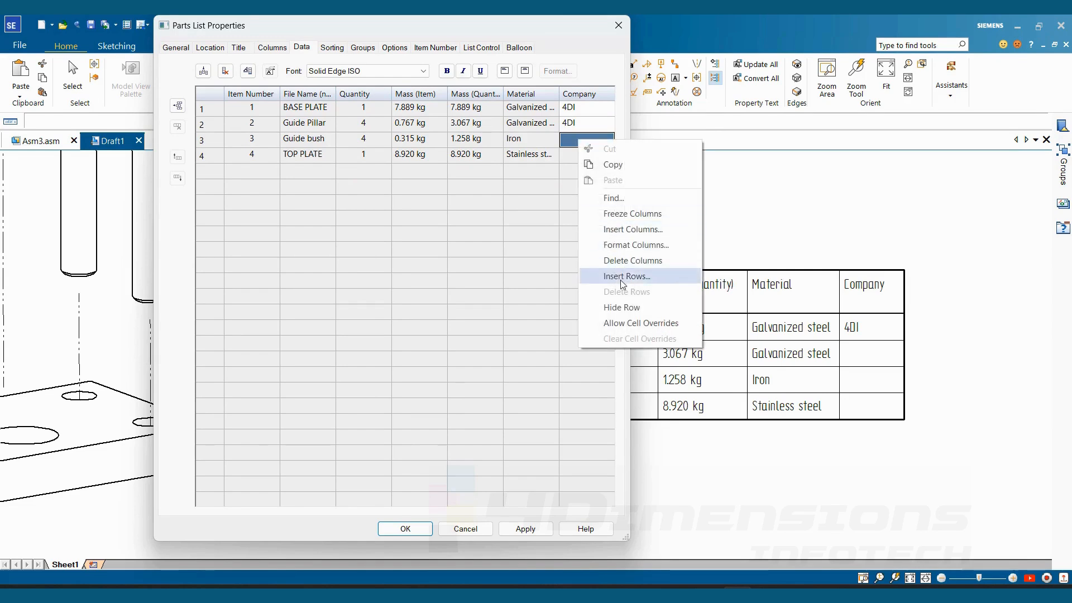
{"action": "left_click", "coordinate": [622, 323]}
{"action": "right_click", "coordinate": [581, 145]}
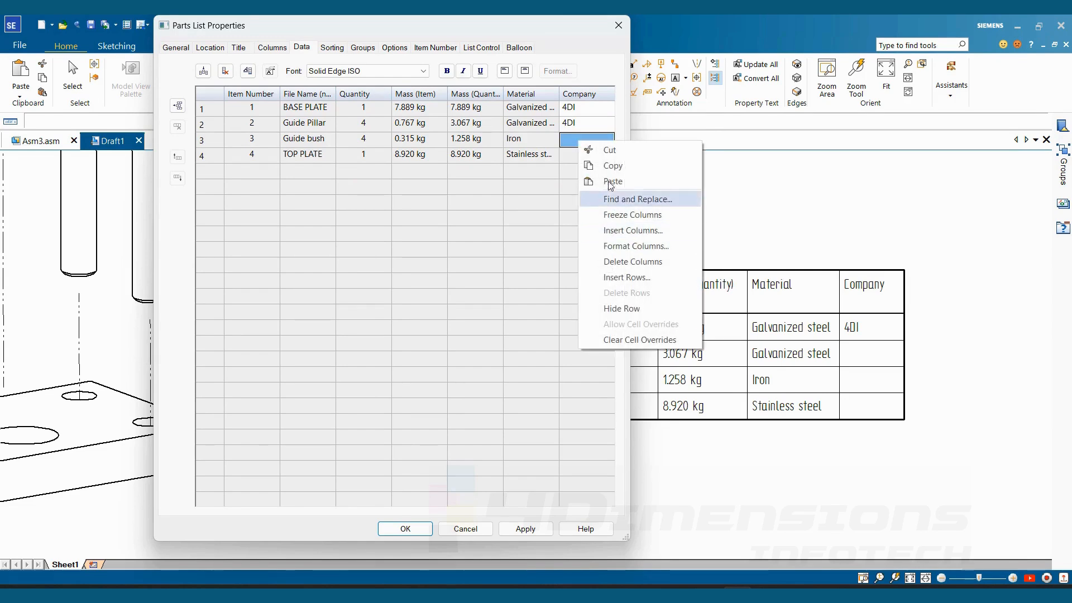
{"action": "left_click", "coordinate": [609, 181]}
- Allow cell overrides for the TOP PLATE row's Company cell, paste 4DI into it, then apply and close the parts list properties
{"action": "right_click", "coordinate": [583, 154]}
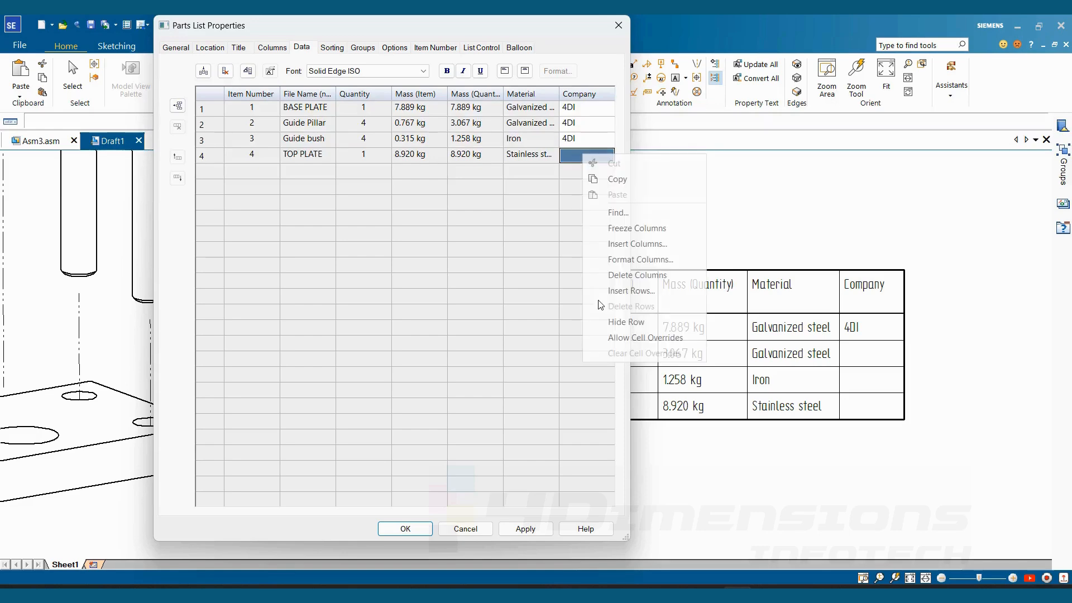
{"action": "left_click", "coordinate": [579, 170]}
{"action": "right_click", "coordinate": [579, 158]}
{"action": "left_click", "coordinate": [593, 182]}
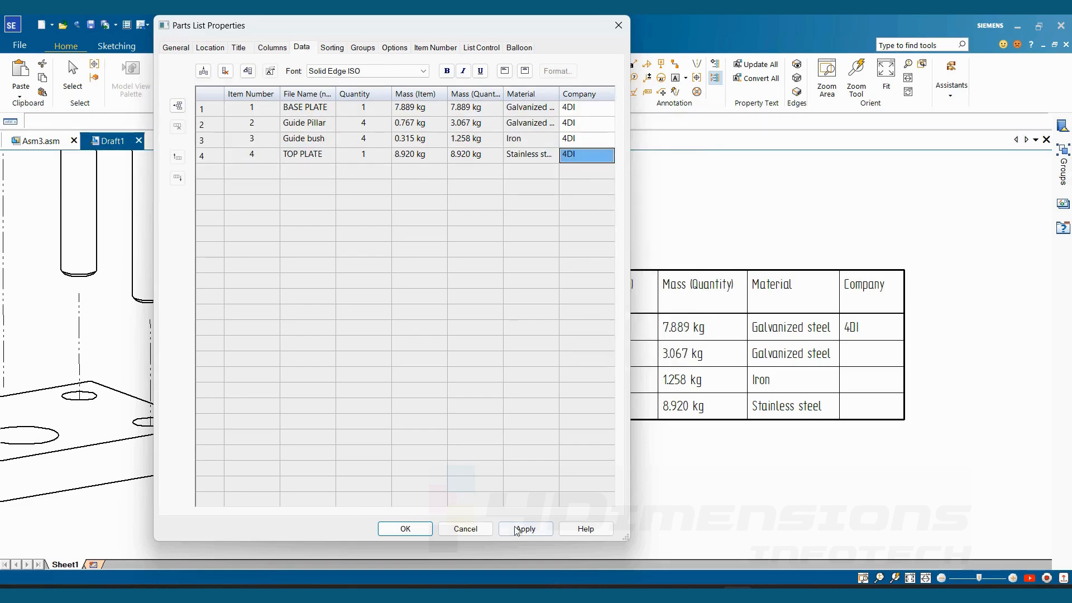
{"action": "left_click", "coordinate": [524, 530]}
{"action": "left_click", "coordinate": [405, 533]}
{"action": "left_click", "coordinate": [822, 221]}
{"action": "scroll", "coordinate": [711, 391], "scroll_direction": "down", "scroll_amount": 5}
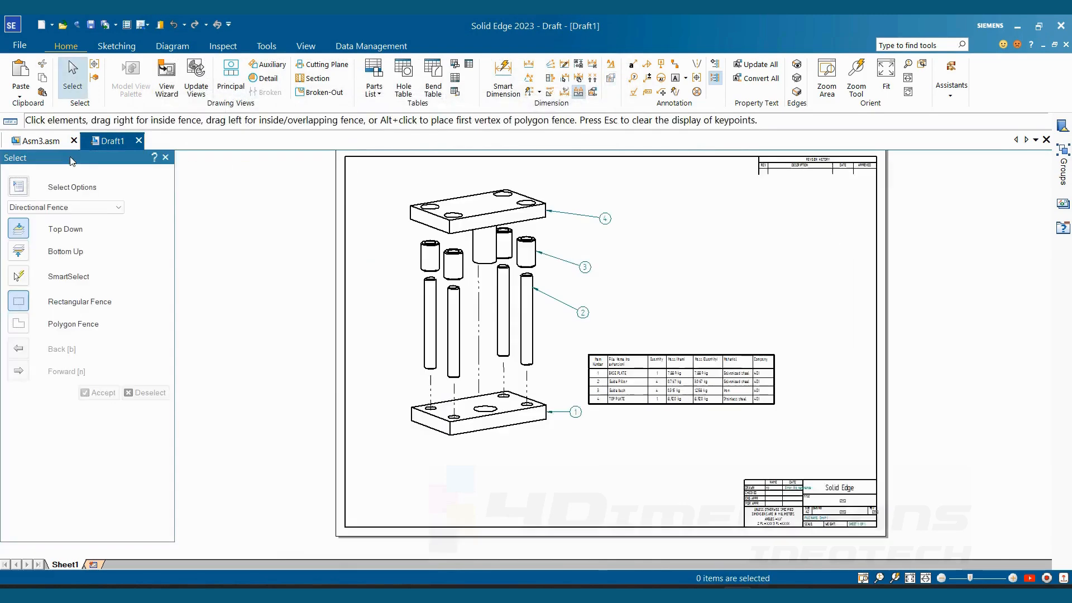
- Move the parts list up on the sheet so it sits beside the upper part of the exploded view
{"action": "scroll", "coordinate": [669, 286], "scroll_direction": "down", "scroll_amount": 3}
{"action": "scroll", "coordinate": [676, 326], "scroll_direction": "up", "scroll_amount": 2}
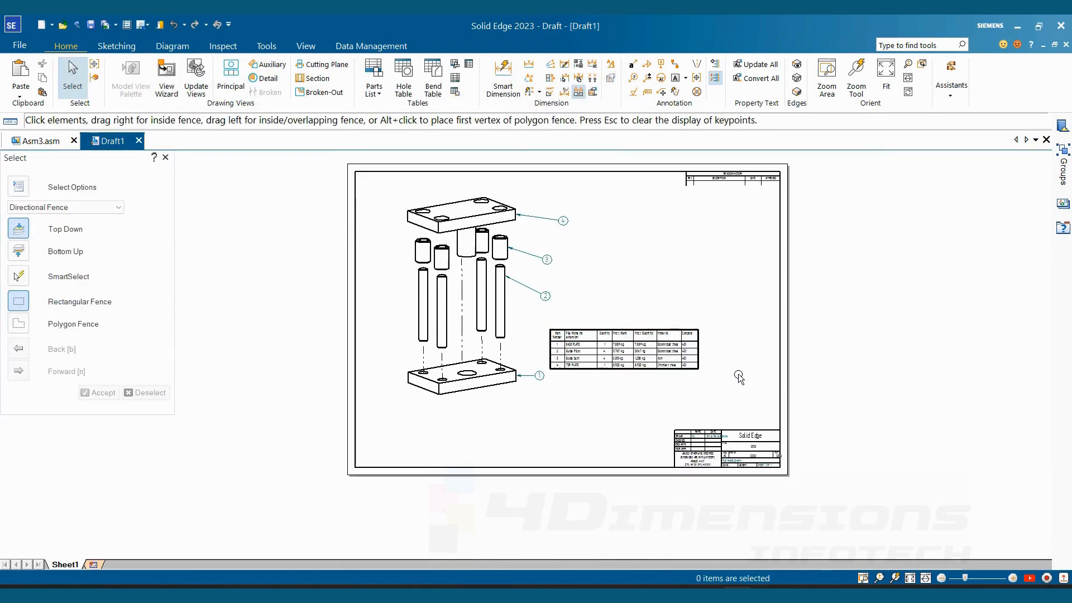
{"action": "mouse_move", "coordinate": [738, 376]}
{"action": "middle_mouse_down"}
{"action": "mouse_move", "coordinate": [678, 395]}
{"action": "mouse_move", "coordinate": [693, 396]}
{"action": "middle_mouse_up"}
{"action": "scroll", "coordinate": [669, 391], "scroll_direction": "up", "scroll_amount": 1}
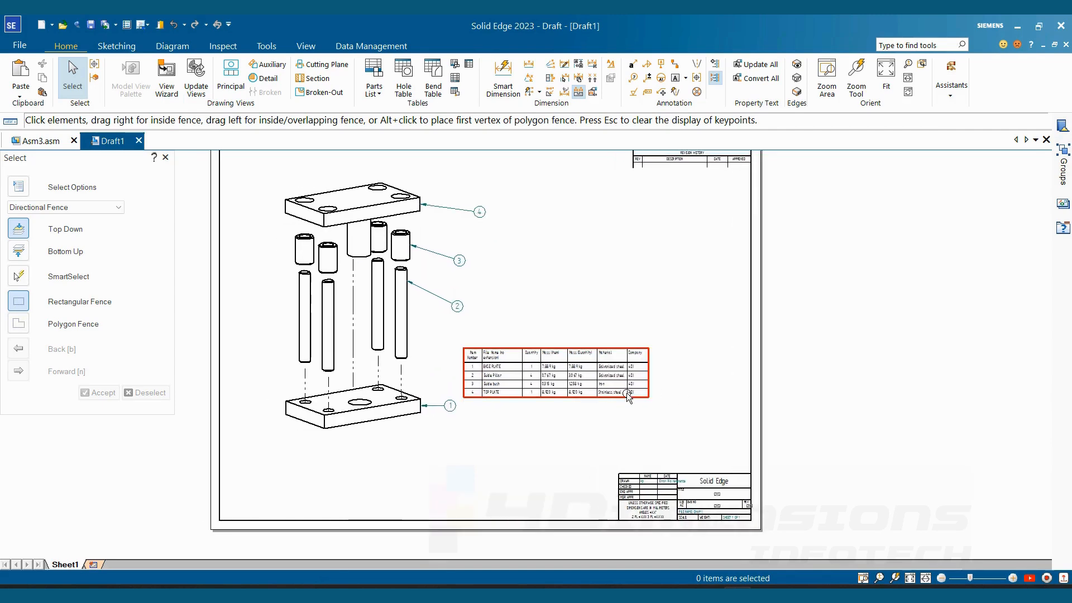
{"action": "scroll", "coordinate": [370, 224], "scroll_direction": "up", "scroll_amount": 1}
{"action": "scroll", "coordinate": [464, 272], "scroll_direction": "up", "scroll_amount": 2}
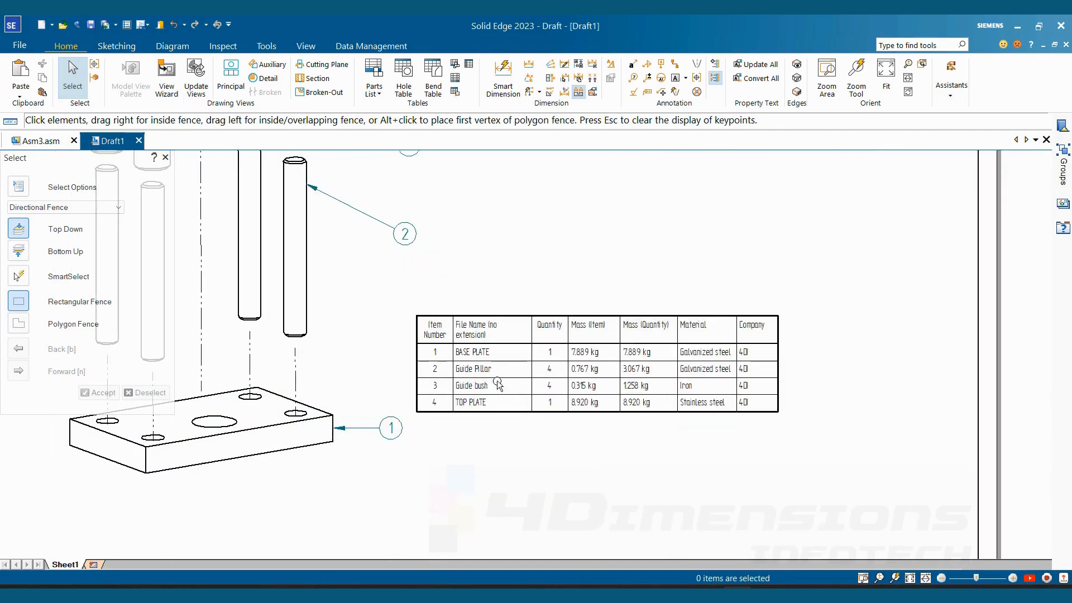
{"action": "left_click", "coordinate": [483, 319]}
{"action": "left_click_drag", "start_coordinate": [417, 316], "coordinate": [515, 159]}
{"action": "scroll", "coordinate": [677, 329], "scroll_direction": "down", "scroll_amount": 1}
{"action": "middle_click_drag", "start_coordinate": [678, 329], "coordinate": [706, 418]}
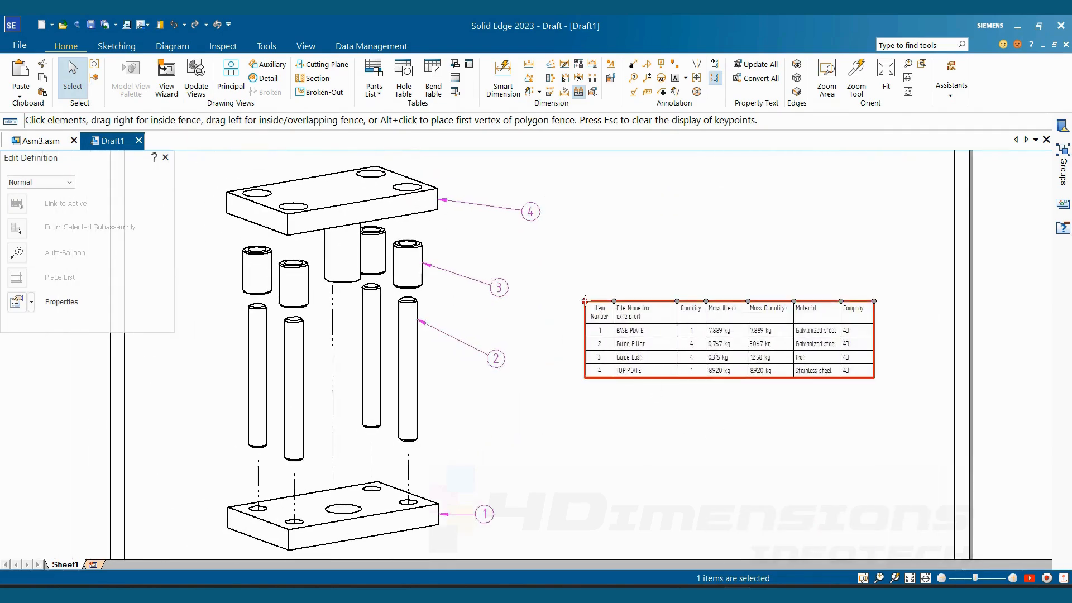
{"action": "left_click_drag", "start_coordinate": [628, 356], "coordinate": [618, 268]}
{"action": "mouse_move", "coordinate": [712, 301]}
{"action": "middle_mouse_down"}
{"action": "mouse_move", "coordinate": [665, 306]}
{"action": "mouse_move", "coordinate": [706, 287]}
{"action": "mouse_move", "coordinate": [706, 310]}
{"action": "mouse_move", "coordinate": [745, 328]}
{"action": "middle_mouse_up"}
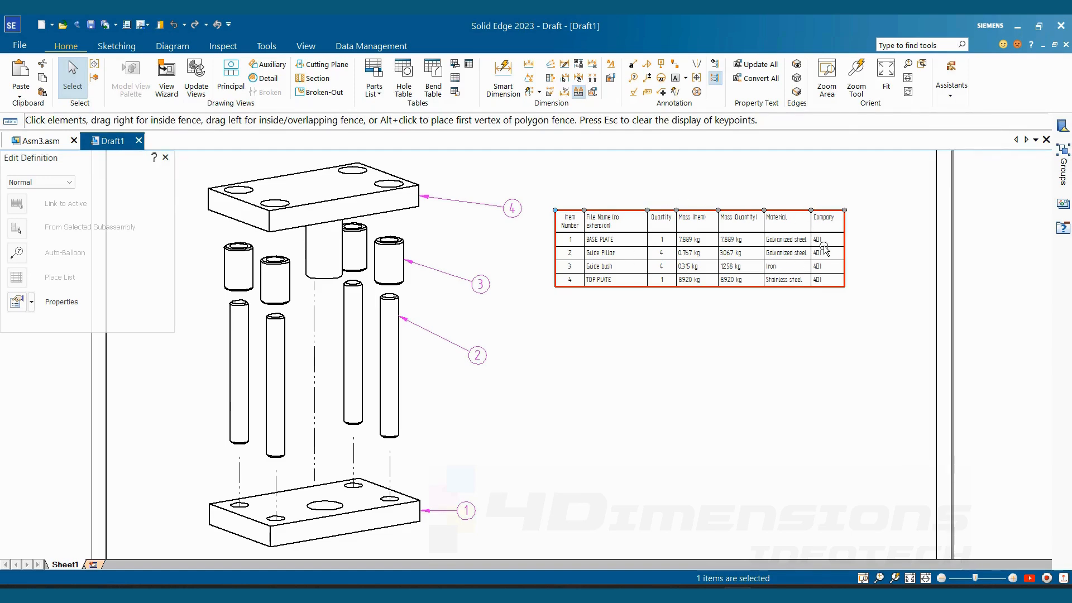
- Open the parts list's column settings and add a User Defined column after Company
{"action": "right_click", "coordinate": [799, 213]}
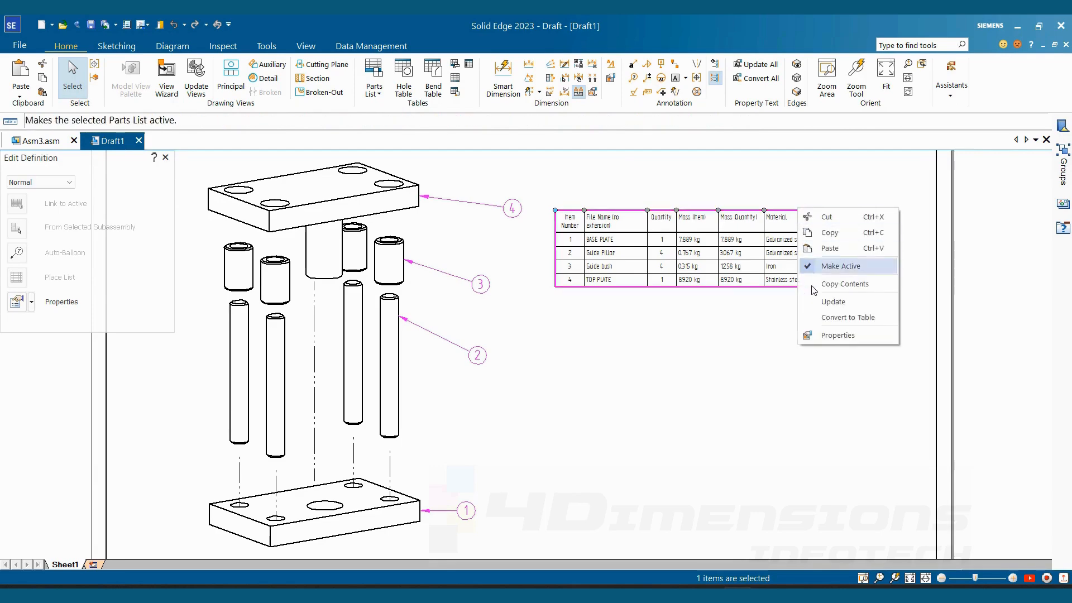
{"action": "left_click", "coordinate": [834, 336]}
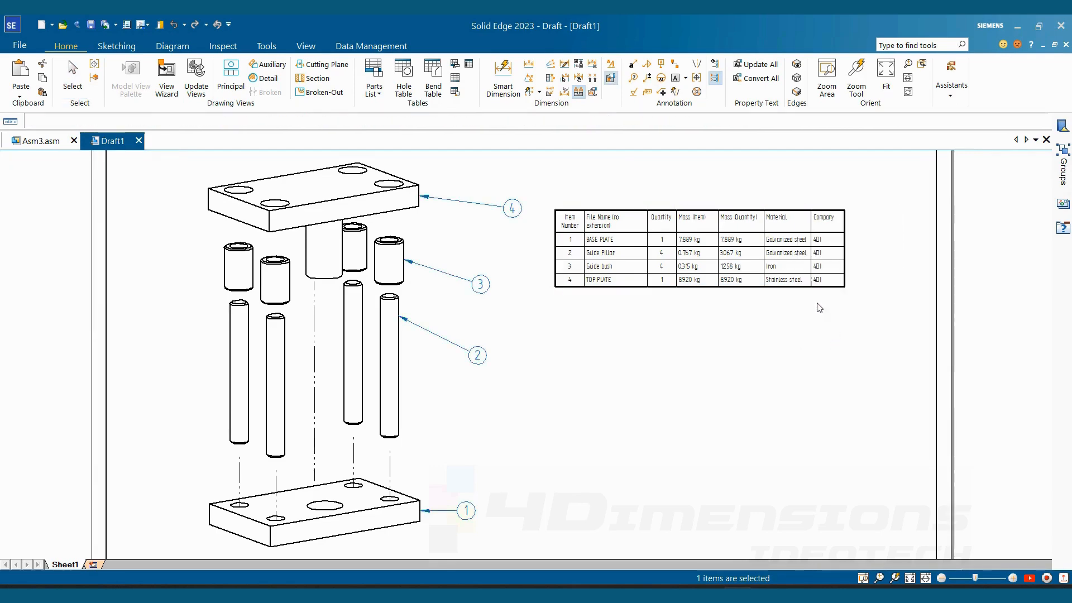
{"action": "left_click", "coordinate": [273, 48]}
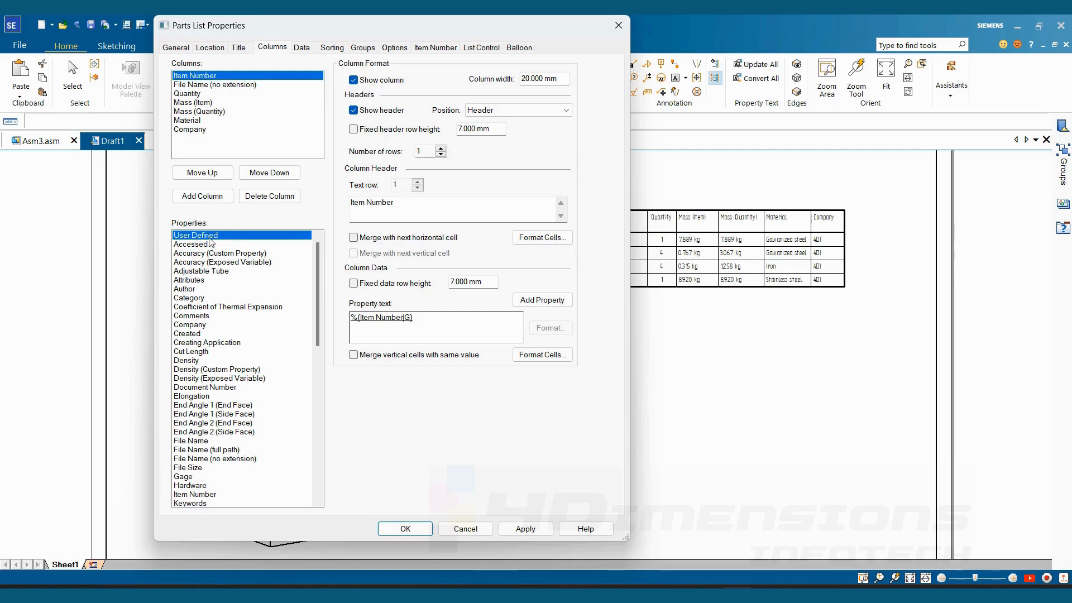
{"action": "left_click", "coordinate": [205, 200]}
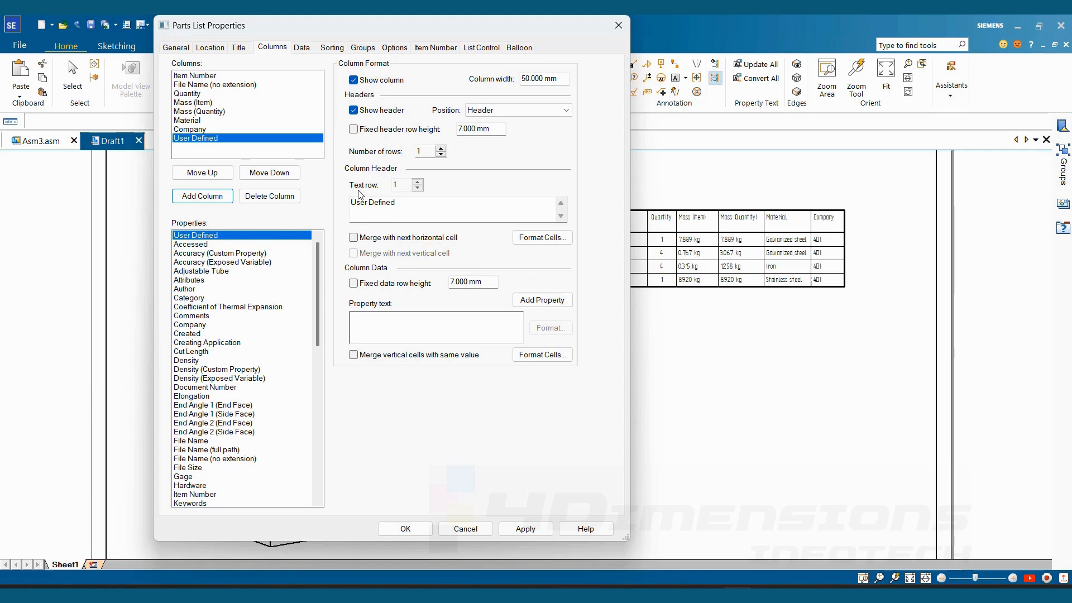
- Set the User Defined column's header text to Hardening Process, apply it to the parts list and deselect the table
{"action": "left_click_drag", "start_coordinate": [368, 202], "coordinate": [342, 206]}
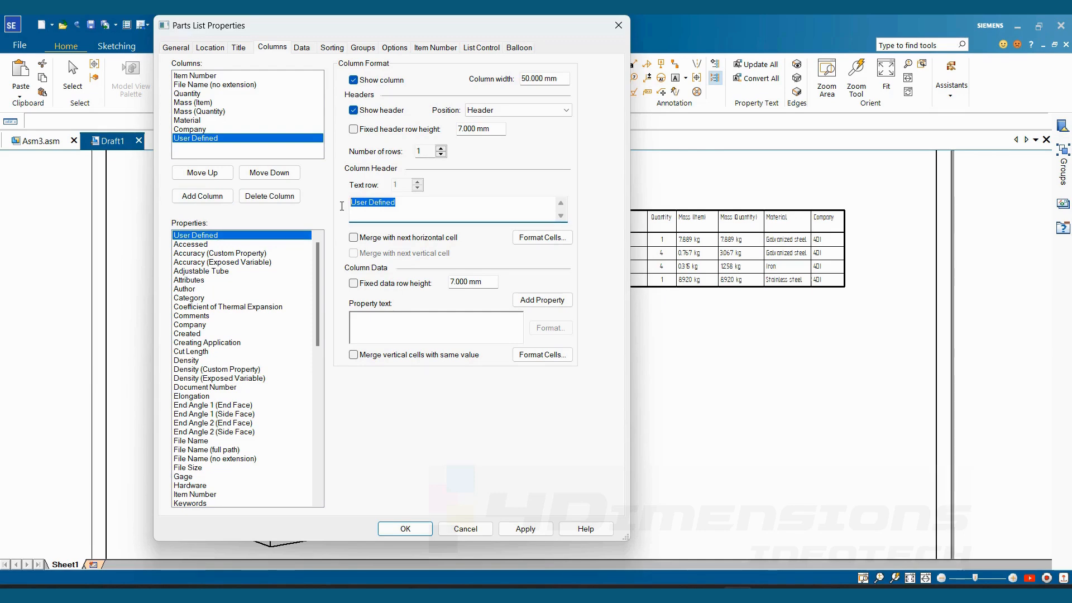
{"action": "key", "text": "BackSpace"}
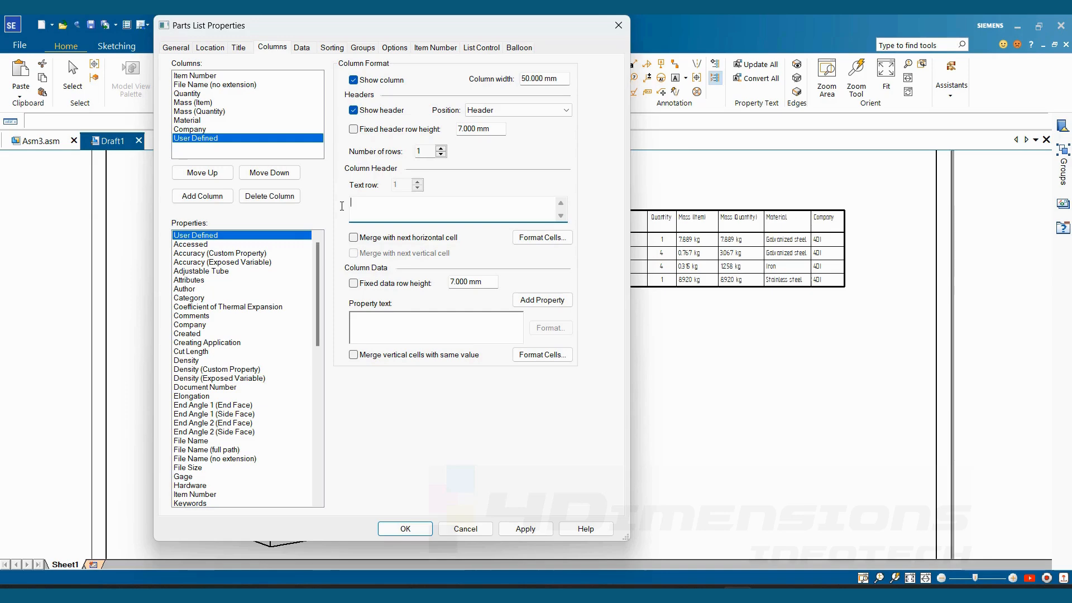
{"action": "type", "text": "Hardening Process"}
{"action": "left_click", "coordinate": [206, 139]}
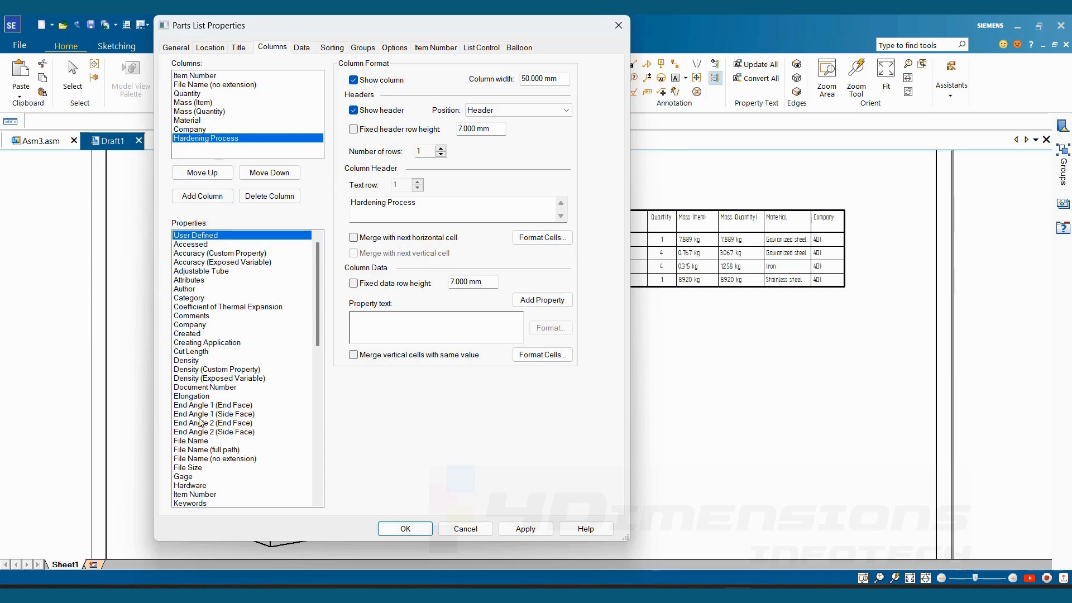
{"action": "left_click", "coordinate": [507, 530]}
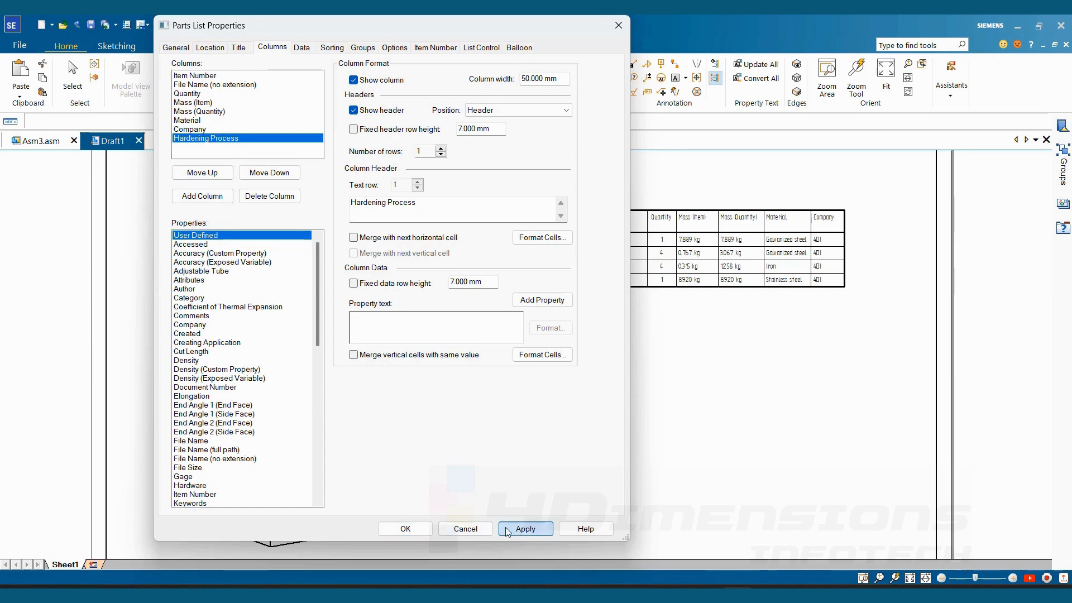
{"action": "left_click", "coordinate": [405, 529]}
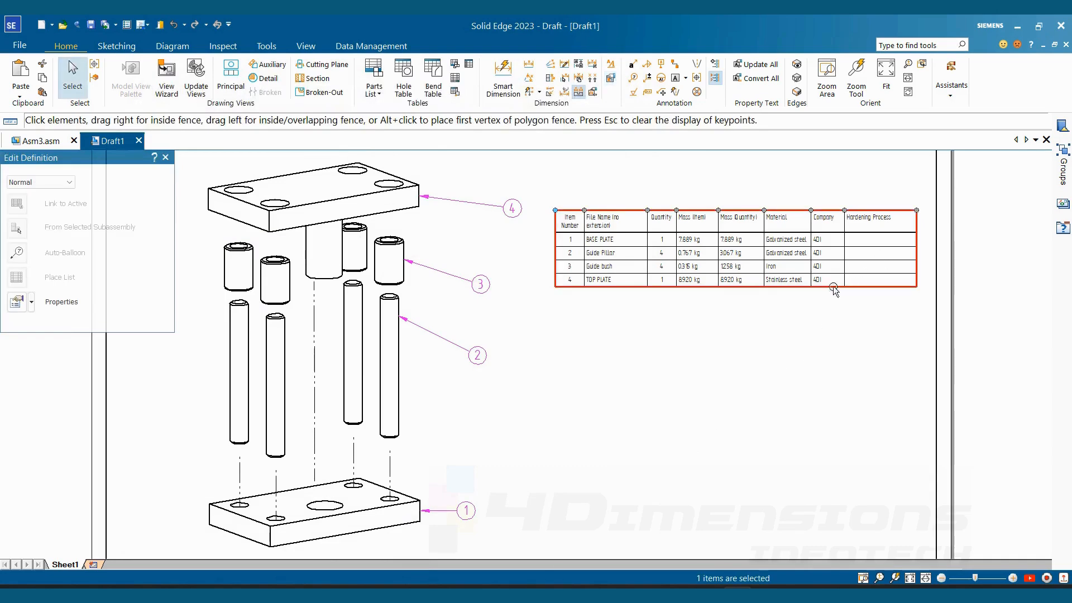
{"action": "scroll", "coordinate": [834, 288], "scroll_direction": "up", "scroll_amount": 2}
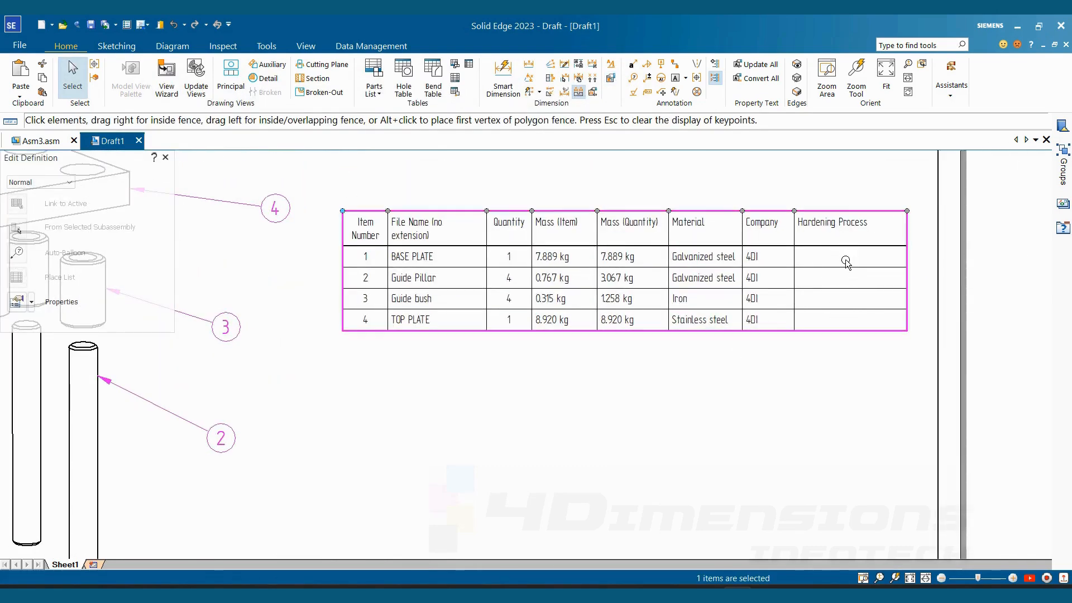
{"action": "left_click", "coordinate": [805, 335]}
- Reopen the parts list data and enter Tempering in the BASE PLATE row's Hardening Process cell
{"action": "left_click", "coordinate": [851, 215]}
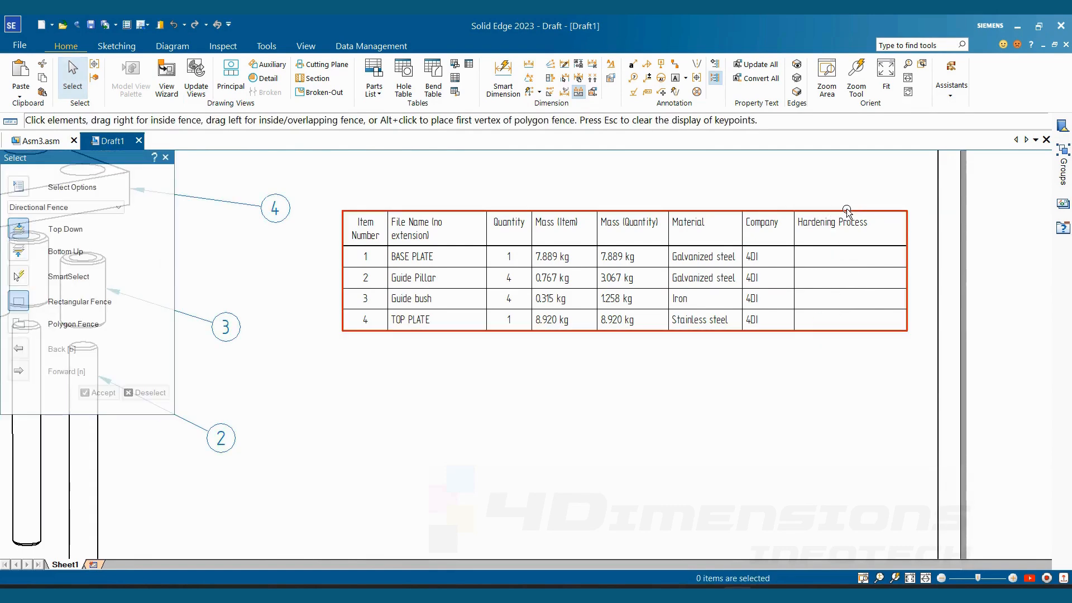
{"action": "key", "text": "Escape"}
{"action": "right_click", "coordinate": [851, 214]}
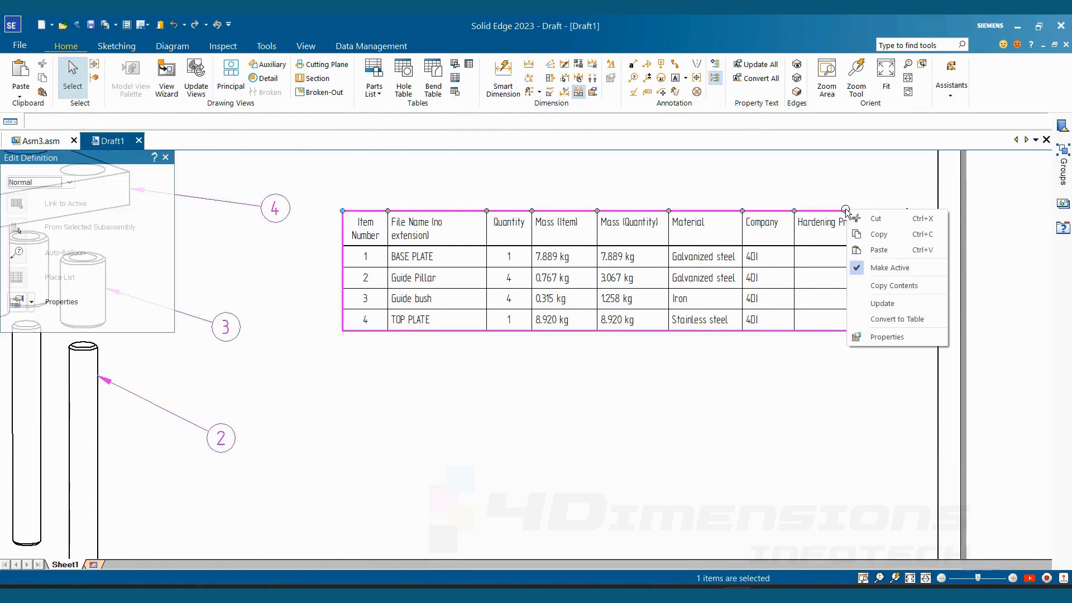
{"action": "left_click", "coordinate": [886, 337]}
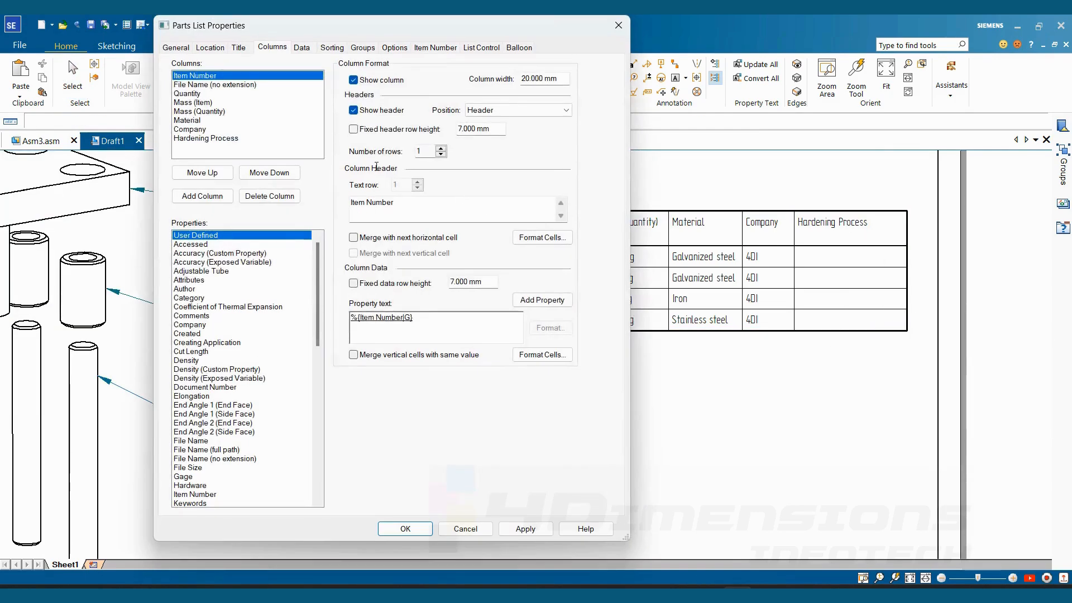
{"action": "left_click", "coordinate": [303, 48]}
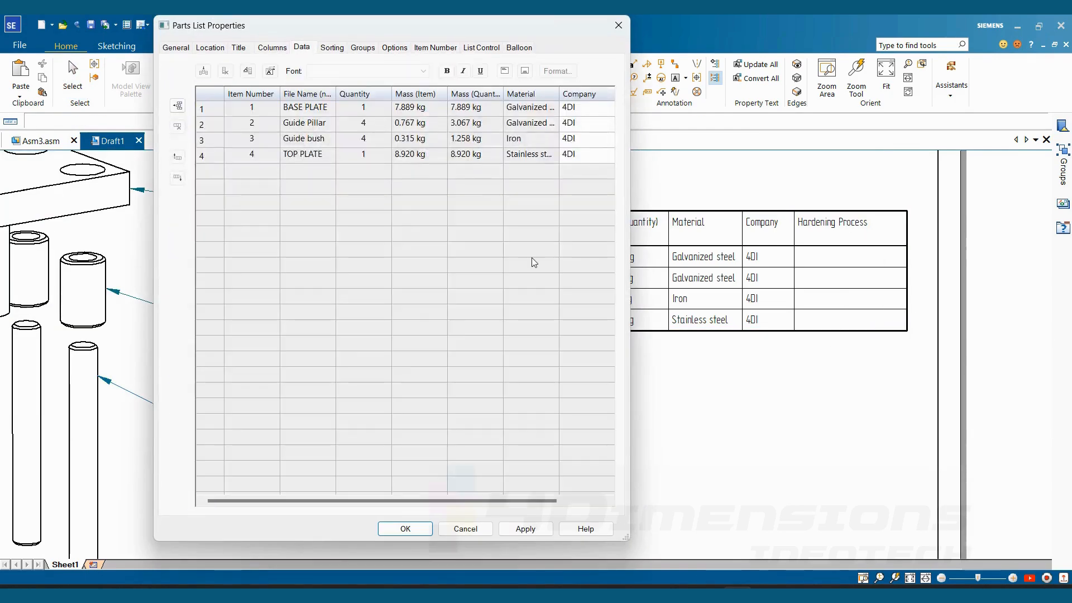
{"action": "left_click_drag", "start_coordinate": [535, 499], "coordinate": [589, 500]}
{"action": "left_click", "coordinate": [579, 115]}
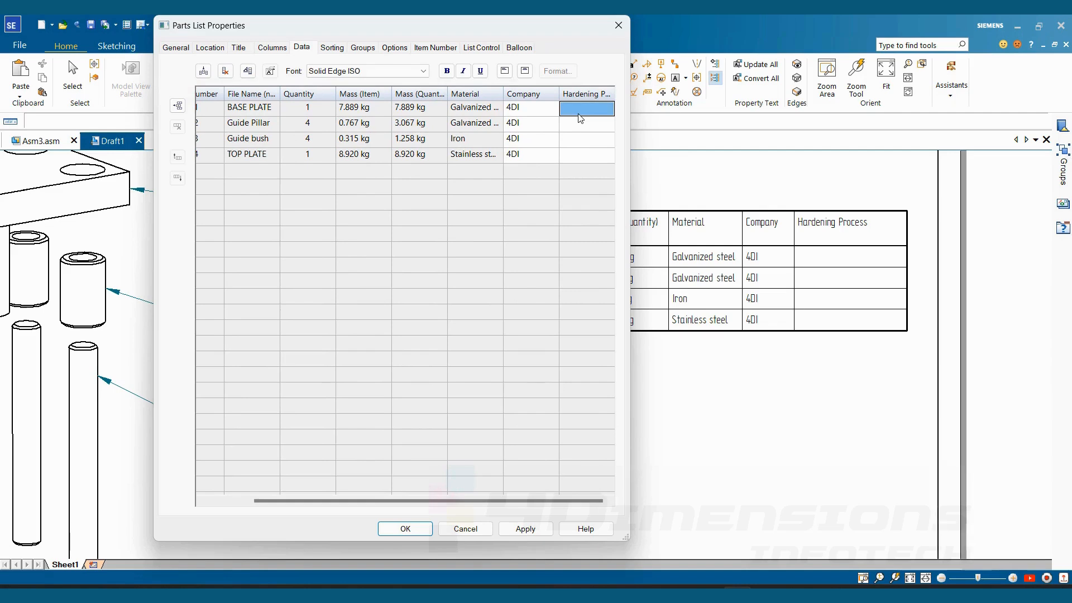
{"action": "right_click", "coordinate": [578, 117]}
{"action": "left_click", "coordinate": [577, 113]}
{"action": "left_click", "coordinate": [579, 114]}
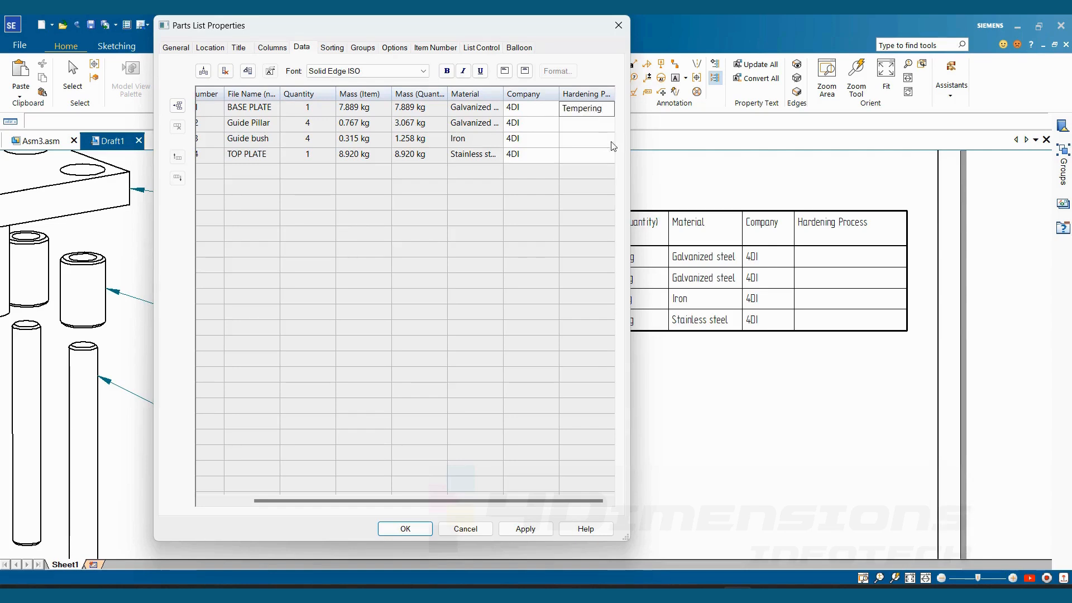
- Copy Tempering from the BASE PLATE row's Hardening Process cell into the Guide Pillar row
{"action": "left_click_drag", "start_coordinate": [603, 108], "coordinate": [562, 108]}
{"action": "right_click", "coordinate": [582, 111]}
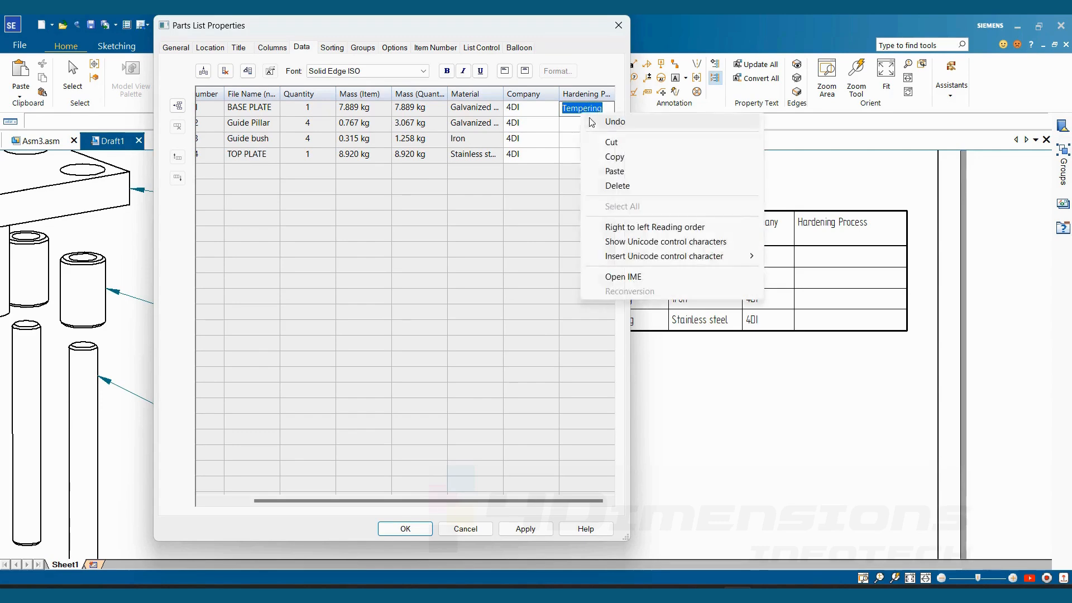
{"action": "left_click", "coordinate": [613, 162]}
{"action": "left_click", "coordinate": [591, 124]}
{"action": "right_click", "coordinate": [590, 127]}
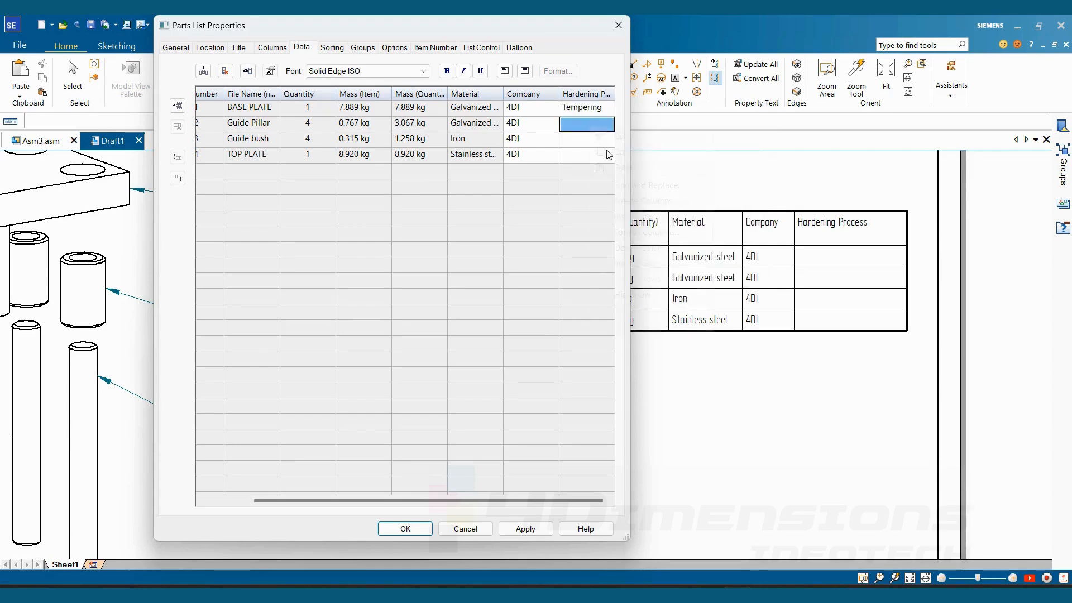
{"action": "left_click", "coordinate": [624, 167]}
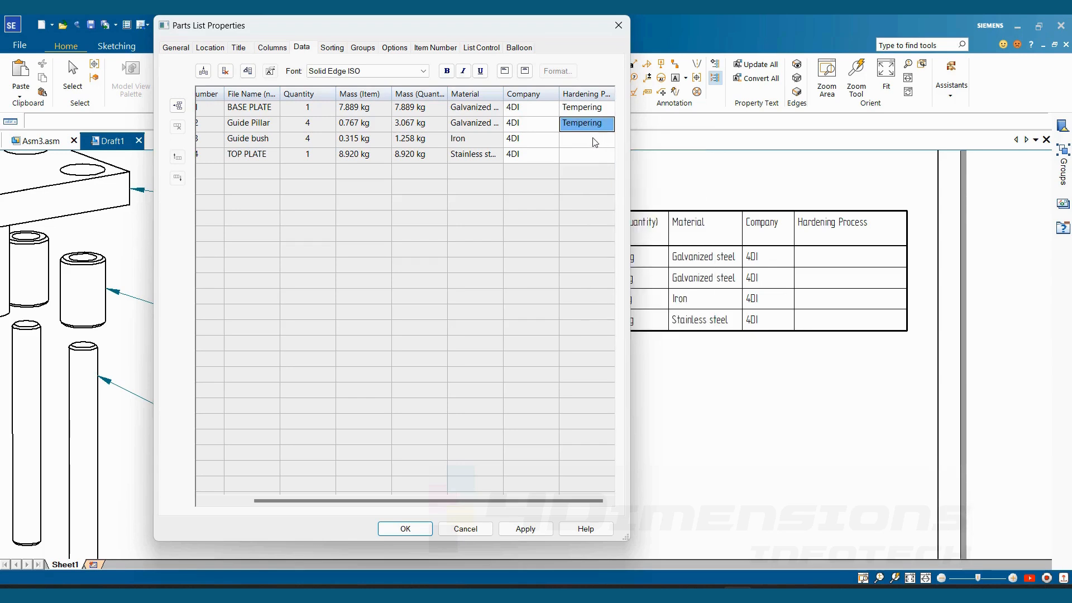
- Paste Tempering into the Hardening Process cells of the Guide bush and TOP PLATE rows
{"action": "left_click", "coordinate": [592, 140]}
{"action": "right_click", "coordinate": [593, 140]}
{"action": "left_click", "coordinate": [626, 180]}
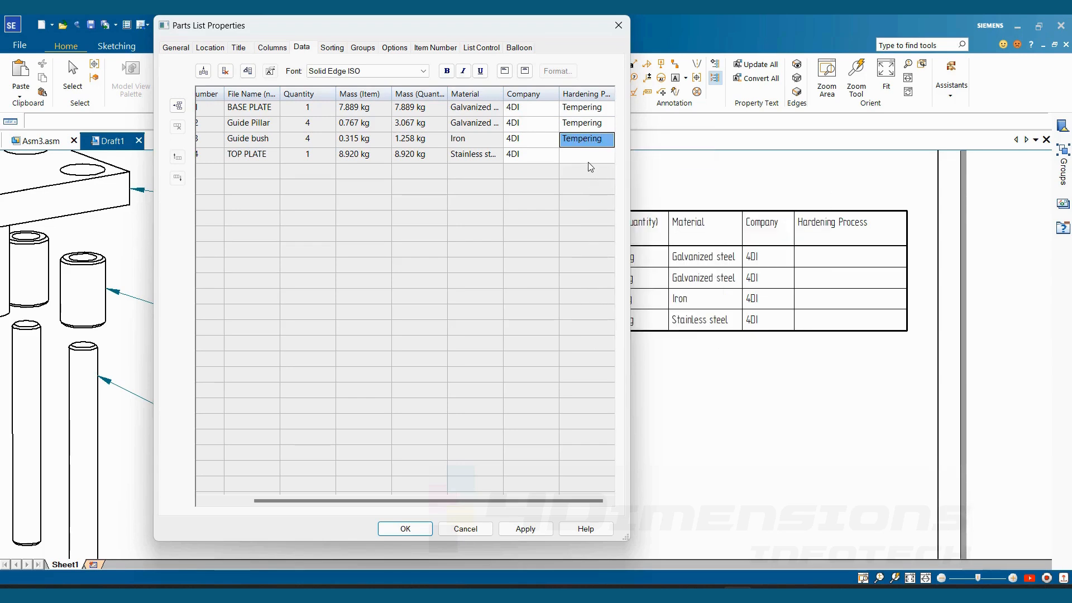
{"action": "left_click", "coordinate": [589, 156]}
{"action": "right_click", "coordinate": [588, 160]}
{"action": "left_click", "coordinate": [619, 202]}
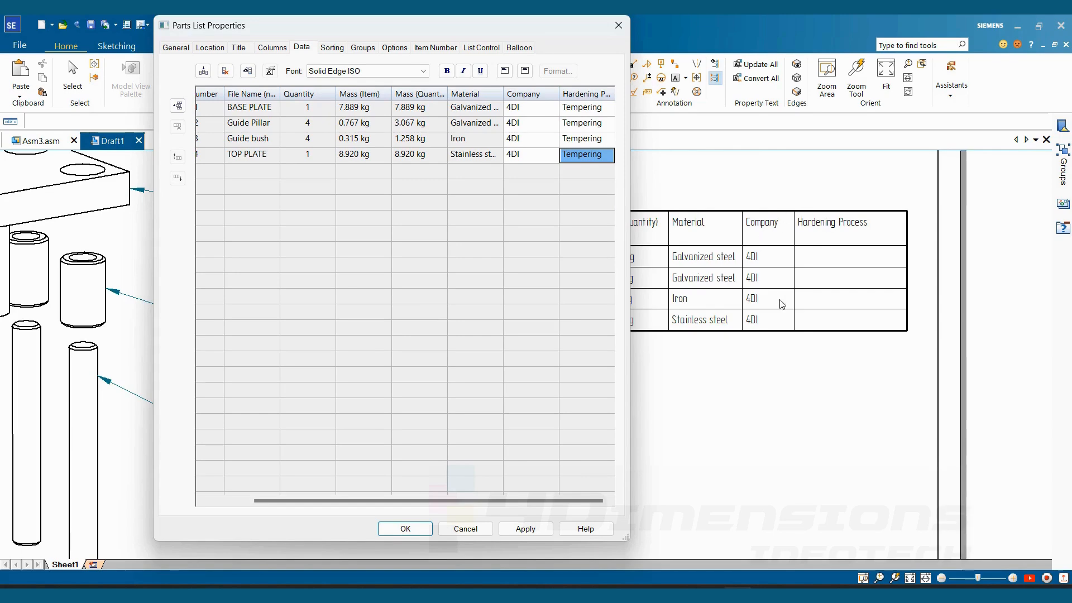
- Apply the edited Hardening Process data, close the parts list properties and deselect the table
{"action": "left_click", "coordinate": [525, 529]}
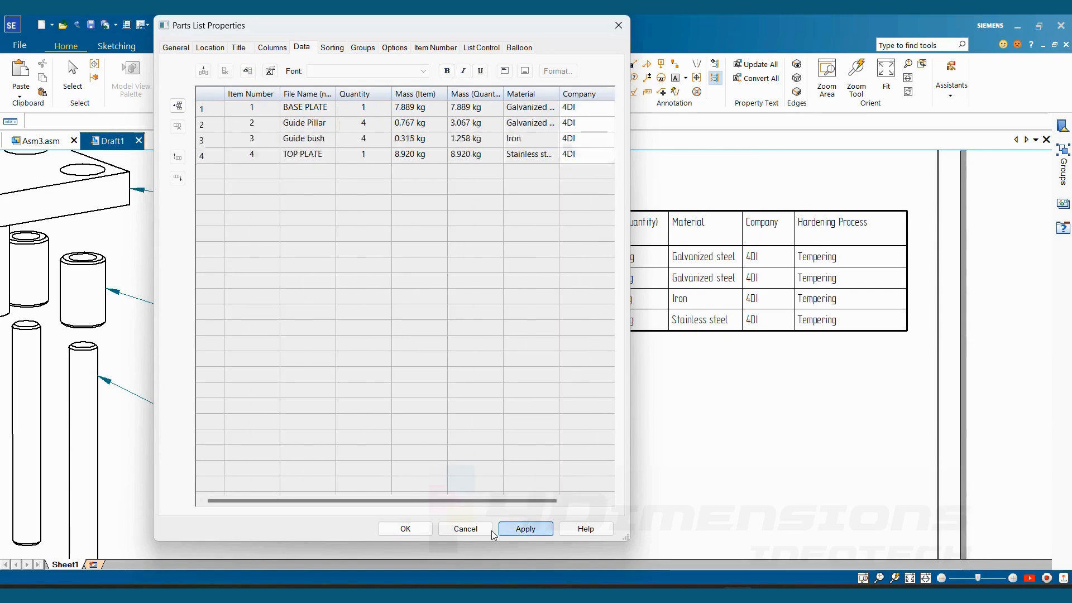
{"action": "left_click", "coordinate": [414, 529]}
{"action": "left_click", "coordinate": [730, 390]}
{"action": "scroll", "coordinate": [730, 390], "scroll_direction": "down", "scroll_amount": 3}
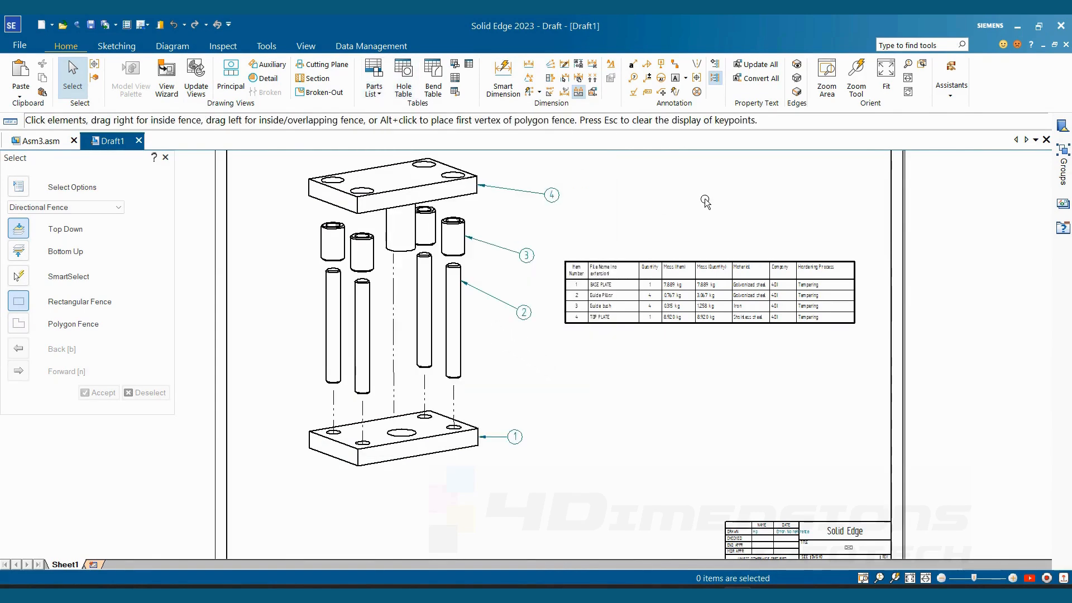
{"action": "middle_click_drag", "start_coordinate": [662, 229], "coordinate": [684, 240]}
{"action": "middle_click_drag", "start_coordinate": [603, 211], "coordinate": [593, 215]}
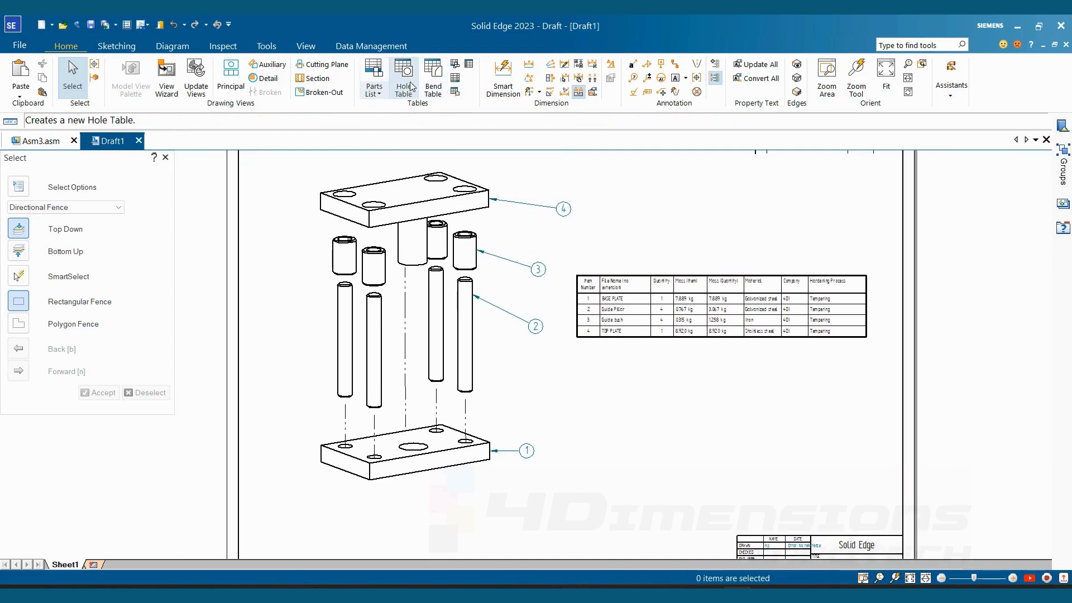
- Open the recent part file DRFT SOLID EDGE PART.par
{"action": "left_click", "coordinate": [19, 48]}
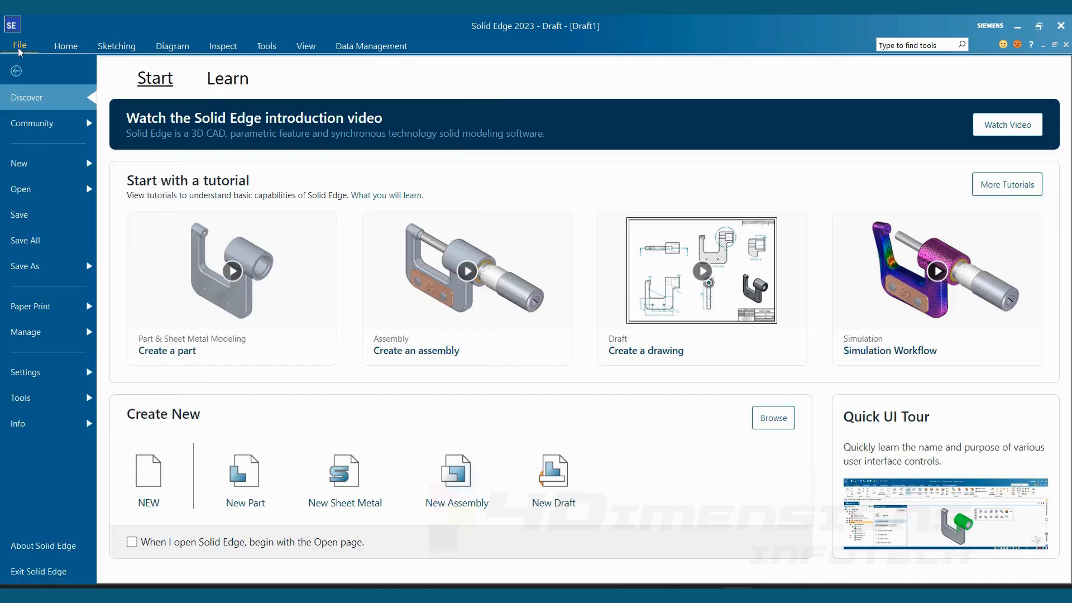
{"action": "left_click", "coordinate": [22, 189]}
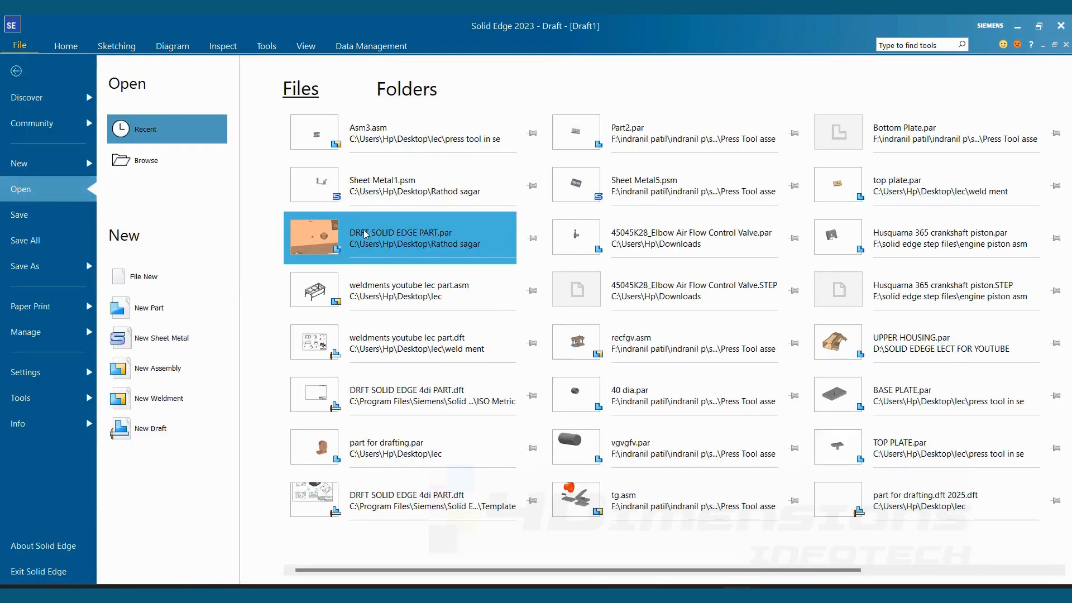
{"action": "left_click", "coordinate": [381, 255]}
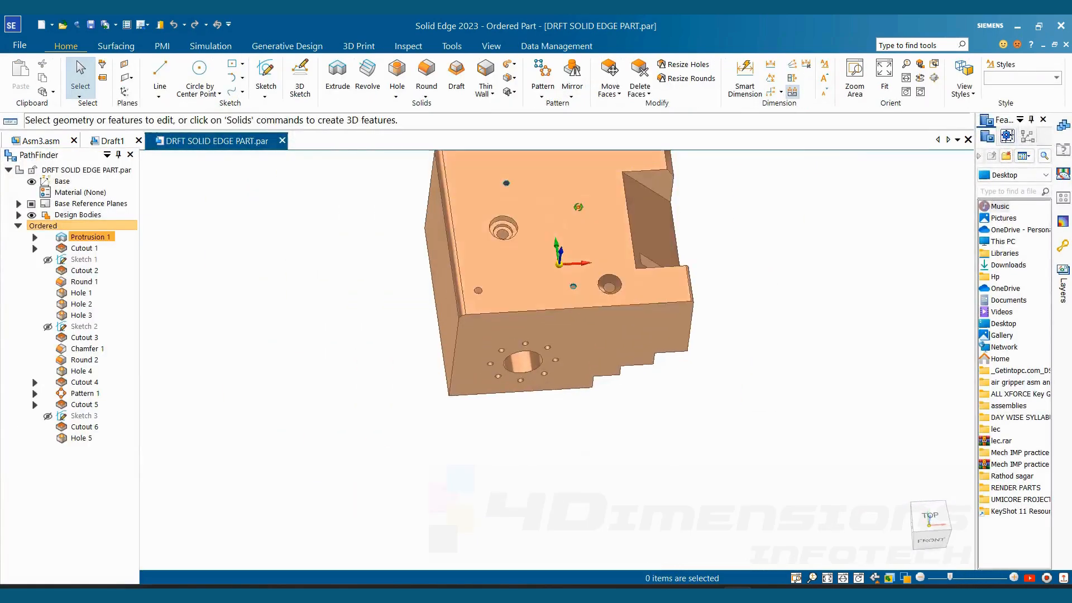
- Delete the Cutout 5 feature, the ring-shaped recess around the hole on the block's top face
{"action": "middle_click_drag", "start_coordinate": [579, 207], "coordinate": [534, 260]}
{"action": "scroll", "coordinate": [560, 252], "scroll_direction": "down", "scroll_amount": 3}
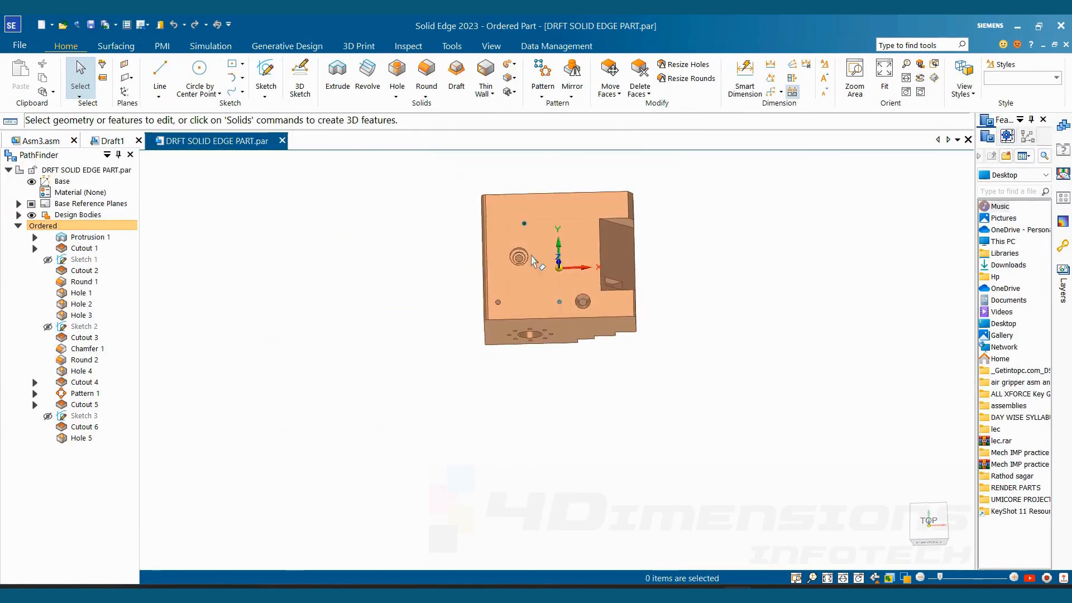
{"action": "scroll", "coordinate": [535, 260], "scroll_direction": "up", "scroll_amount": 3}
{"action": "scroll", "coordinate": [528, 239], "scroll_direction": "up", "scroll_amount": 3}
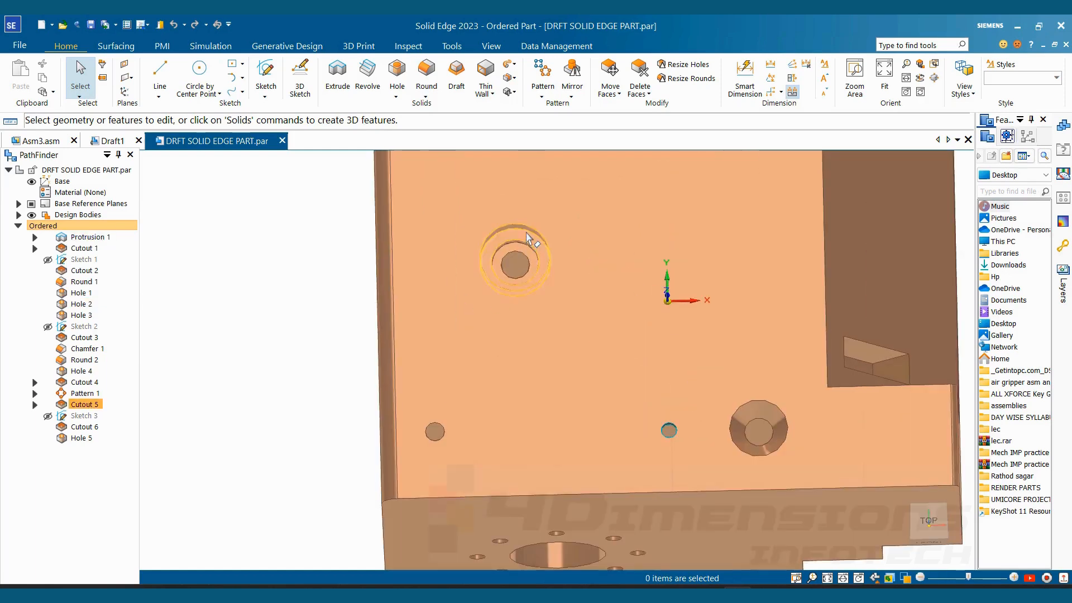
{"action": "left_click", "coordinate": [528, 239]}
{"action": "right_click", "coordinate": [88, 404]}
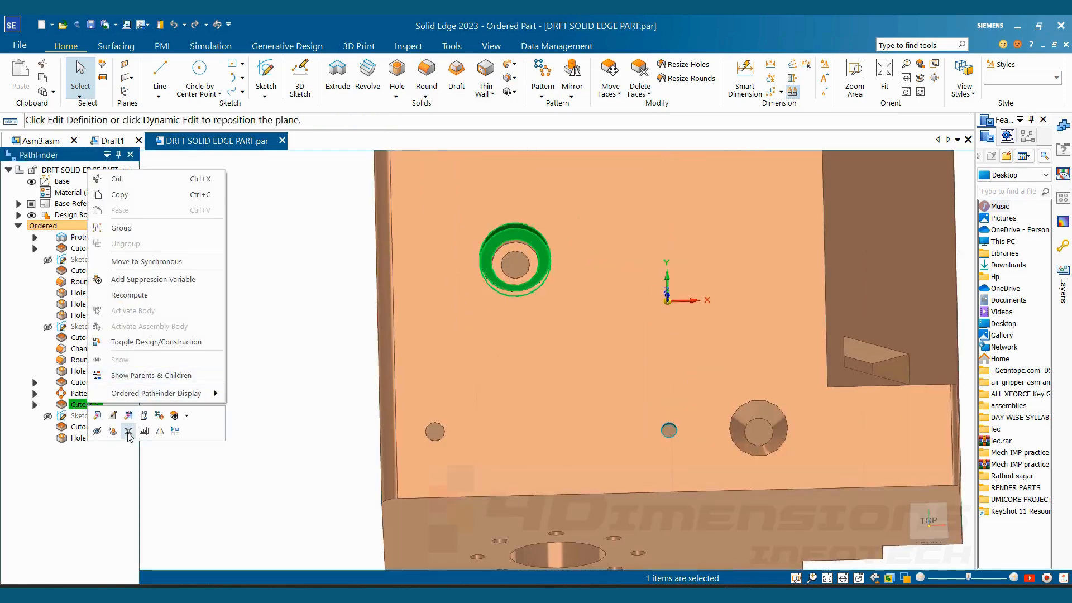
{"action": "left_click", "coordinate": [129, 432]}
- Sketch a small circle on the block's top face near the back edge, beside the rectangular pocket, and close the sketch
{"action": "scroll", "coordinate": [330, 304], "scroll_direction": "down", "scroll_amount": 3}
{"action": "scroll", "coordinate": [330, 304], "scroll_direction": "up", "scroll_amount": 5}
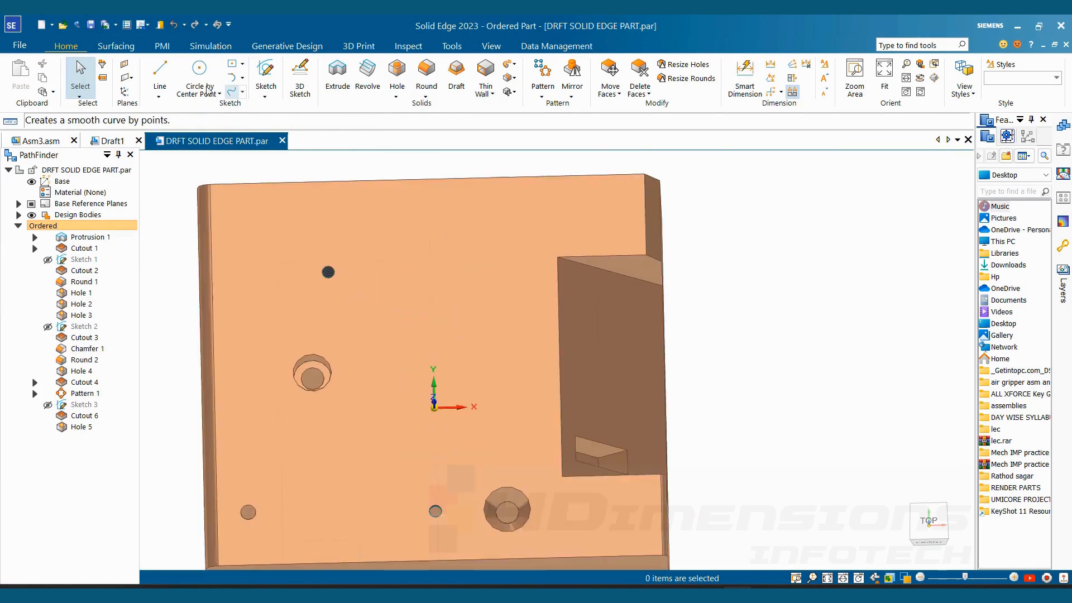
{"action": "left_click", "coordinate": [201, 76]}
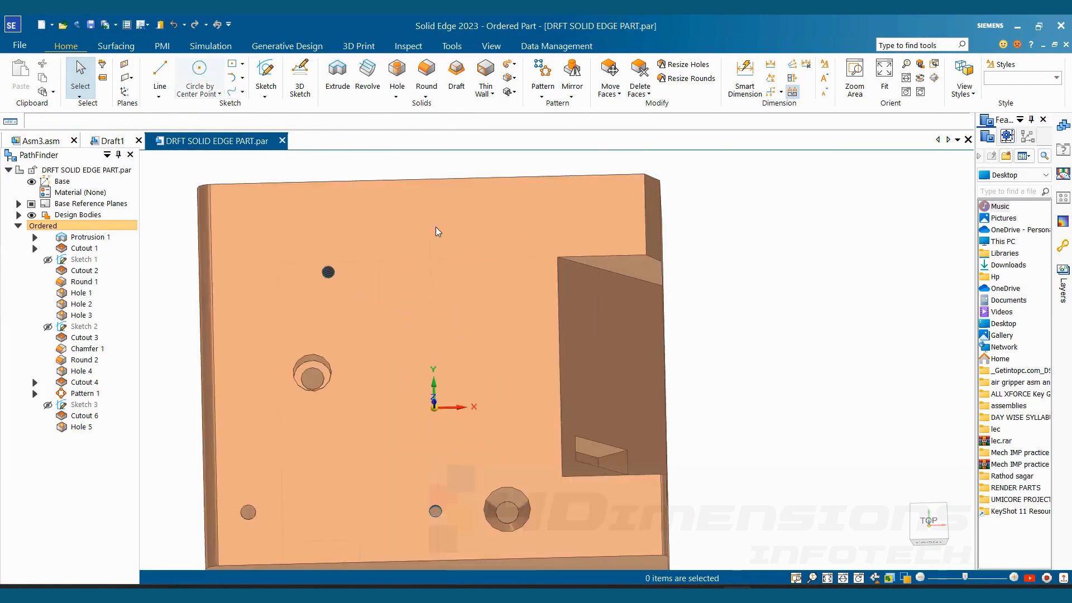
{"action": "left_click", "coordinate": [486, 233]}
{"action": "left_click", "coordinate": [521, 248]}
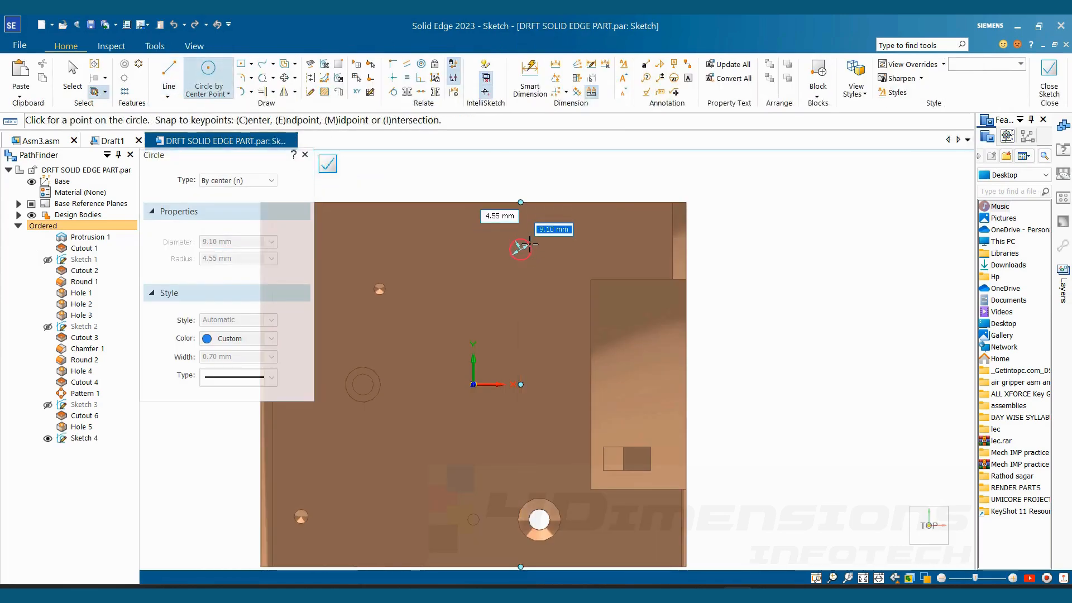
{"action": "left_click", "coordinate": [526, 246]}
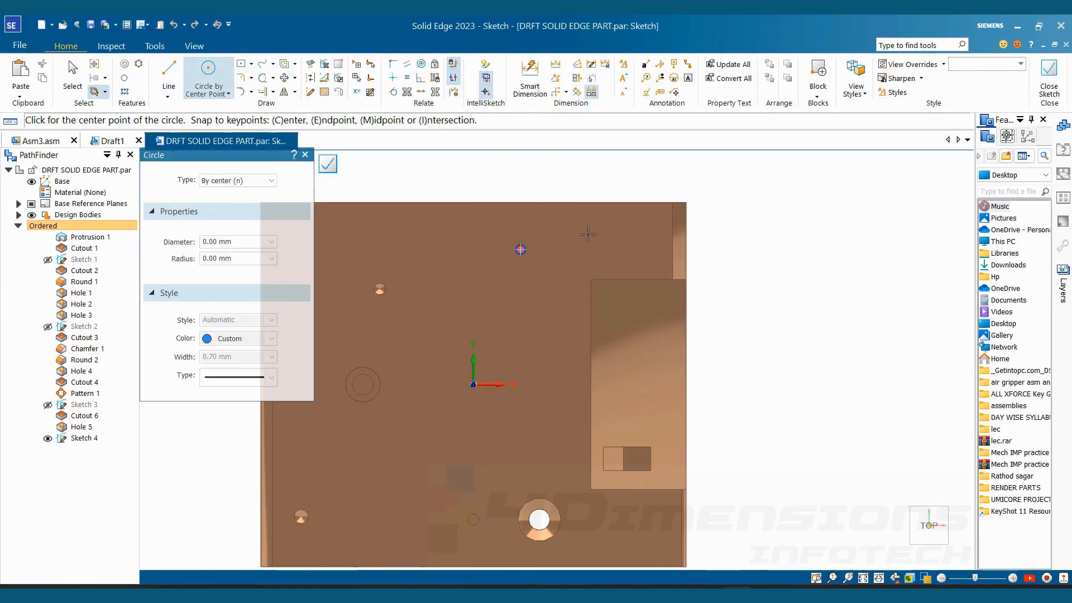
{"action": "left_click", "coordinate": [1050, 84]}
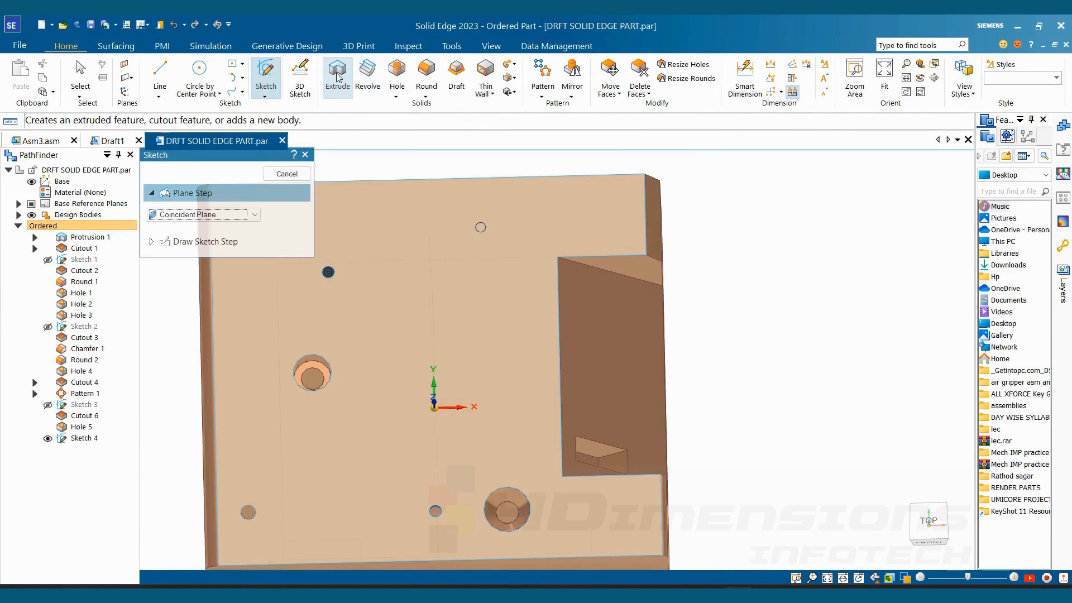
- Extrude the small circle as a one-sided finite cut into the block
{"action": "left_click", "coordinate": [337, 76]}
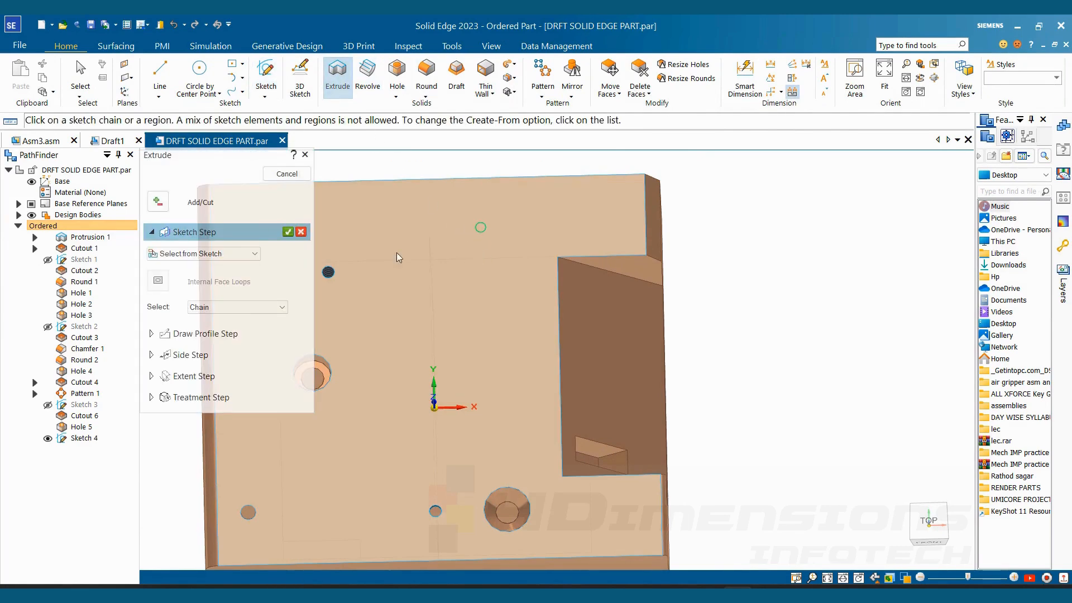
{"action": "left_click", "coordinate": [287, 232]}
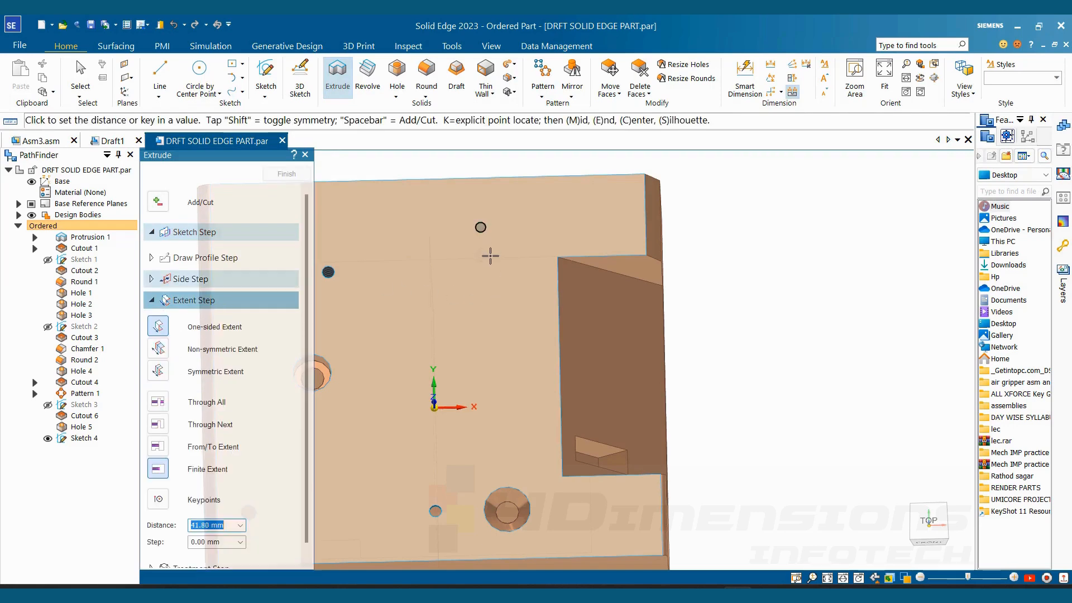
{"action": "left_click", "coordinate": [486, 251]}
{"action": "left_click", "coordinate": [287, 173]}
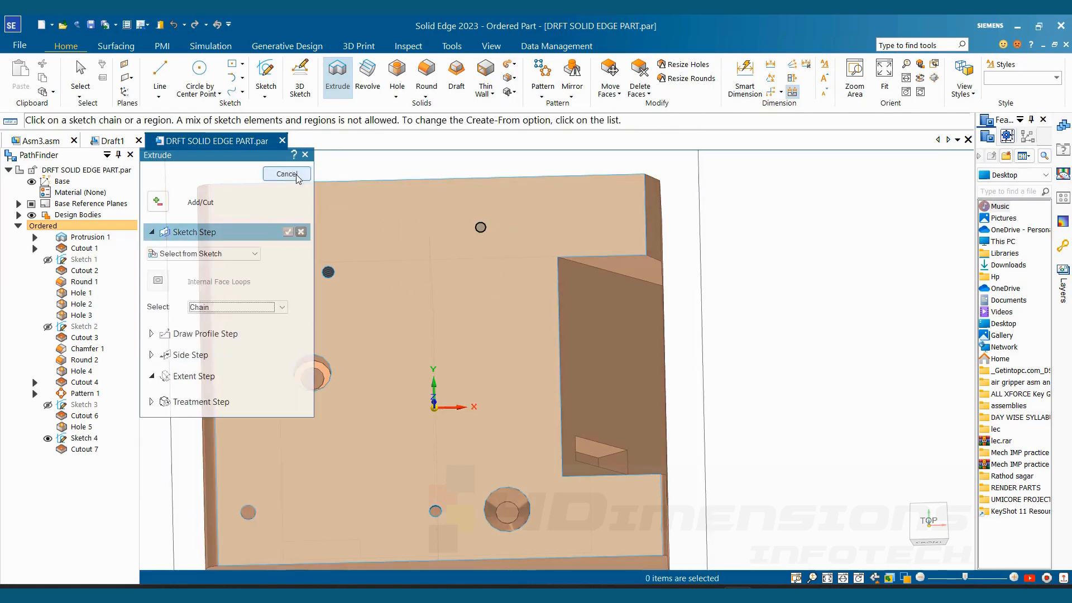
{"action": "key", "text": "Escape"}
- Hide Sketch 4, the sketch of the small circle on the top face
{"action": "middle_click_drag", "start_coordinate": [628, 328], "coordinate": [735, 290]}
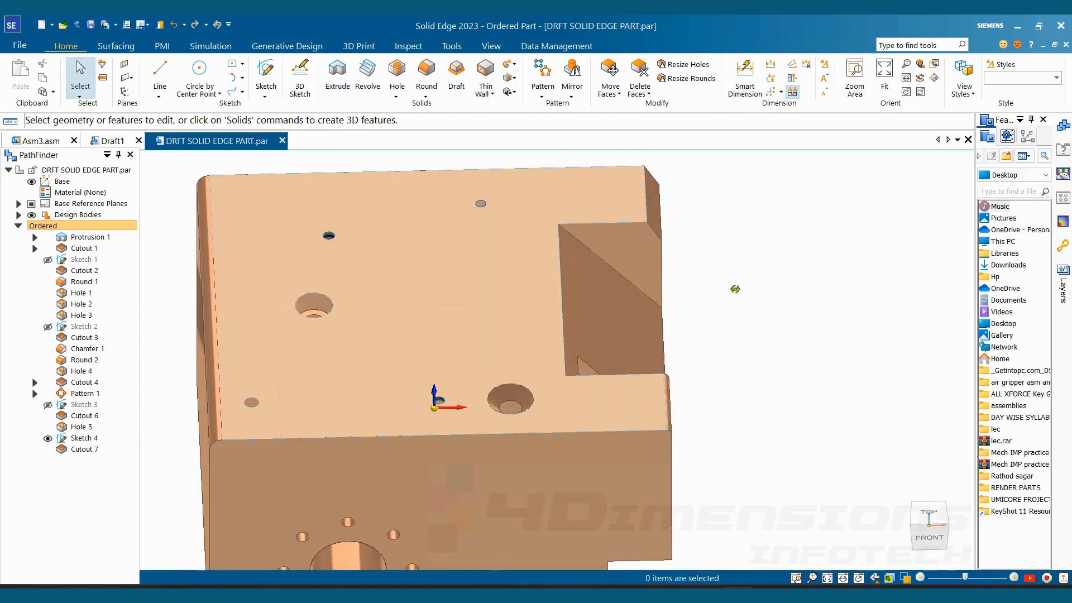
{"action": "left_click", "coordinate": [49, 440]}
{"action": "scroll", "coordinate": [734, 286], "scroll_direction": "down", "scroll_amount": 2}
{"action": "mouse_move", "coordinate": [742, 249]}
{"action": "middle_mouse_down"}
{"action": "mouse_move", "coordinate": [752, 285]}
{"action": "mouse_move", "coordinate": [786, 270]}
{"action": "middle_mouse_up"}
{"action": "scroll", "coordinate": [784, 270], "scroll_direction": "down", "scroll_amount": 2}
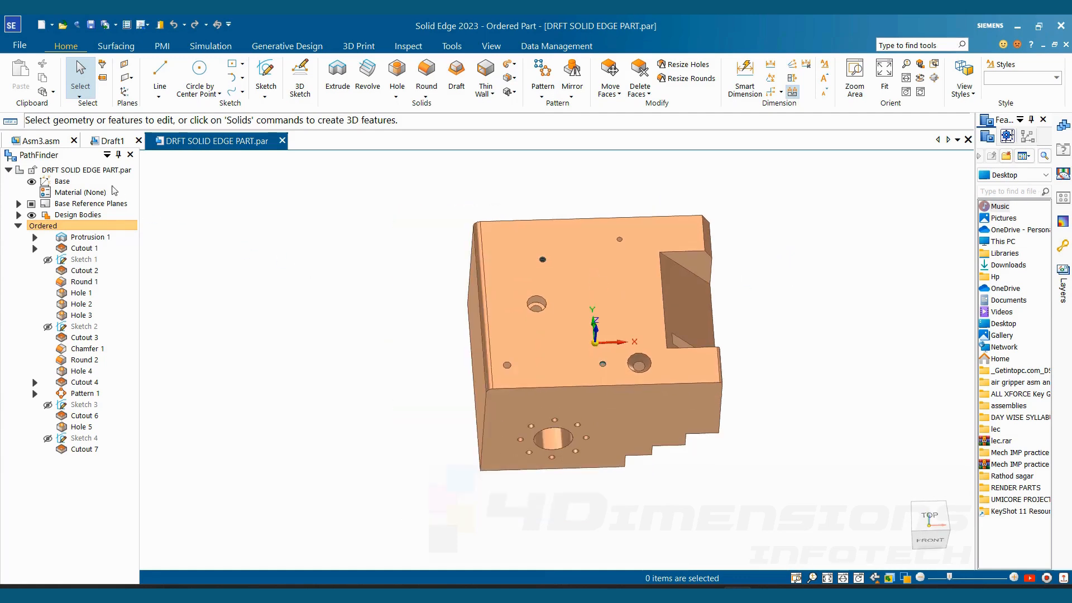
- Create a drawing of the active model with the iso metric draft.dft template and the Drawing View Creation Wizard
{"action": "left_click", "coordinate": [17, 47]}
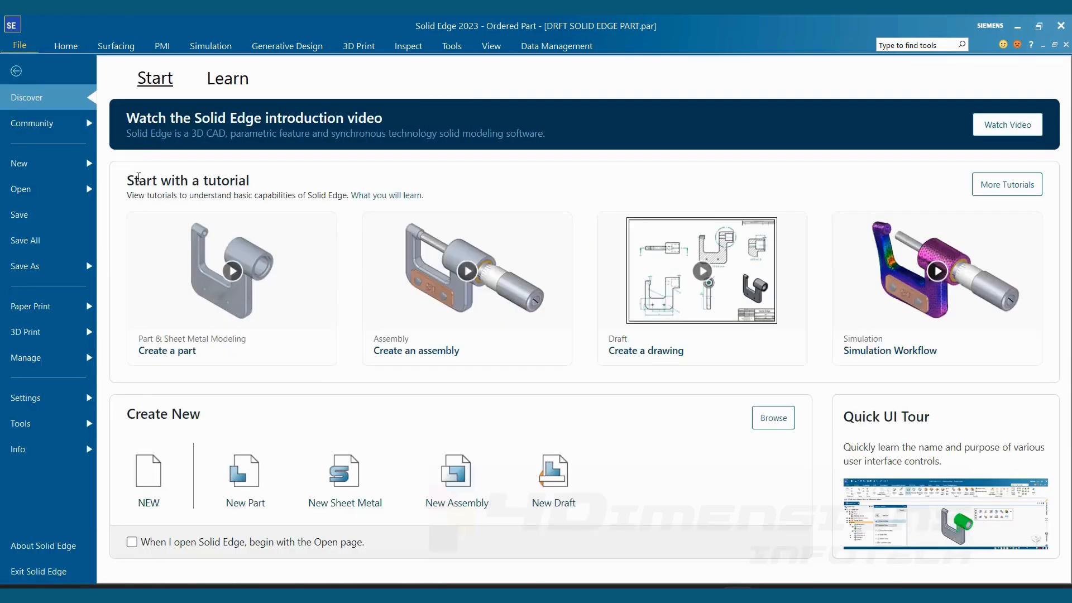
{"action": "left_click", "coordinate": [32, 160]}
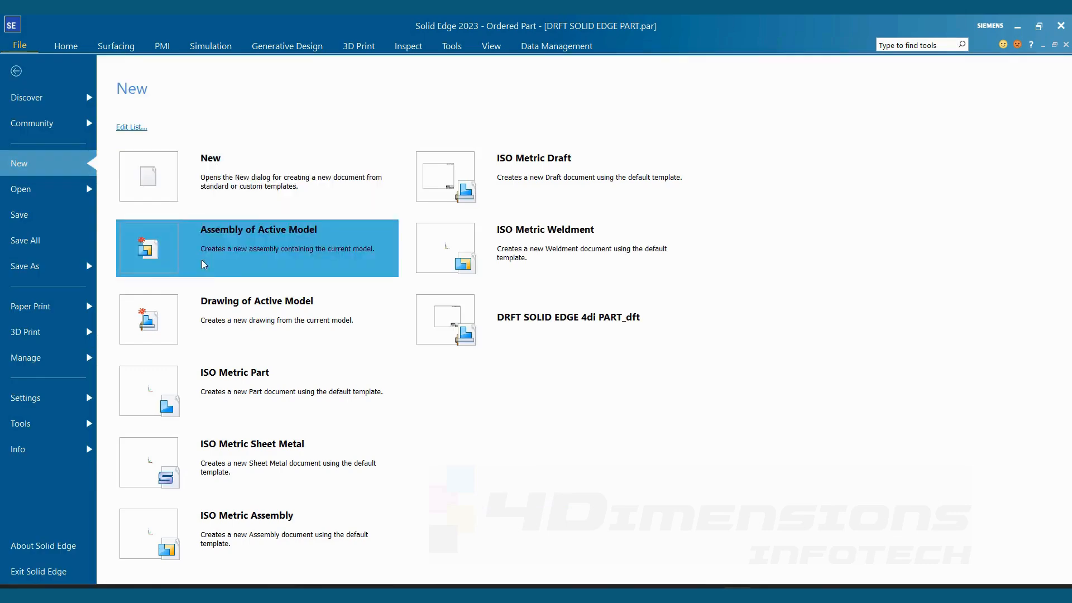
{"action": "left_click", "coordinate": [280, 310]}
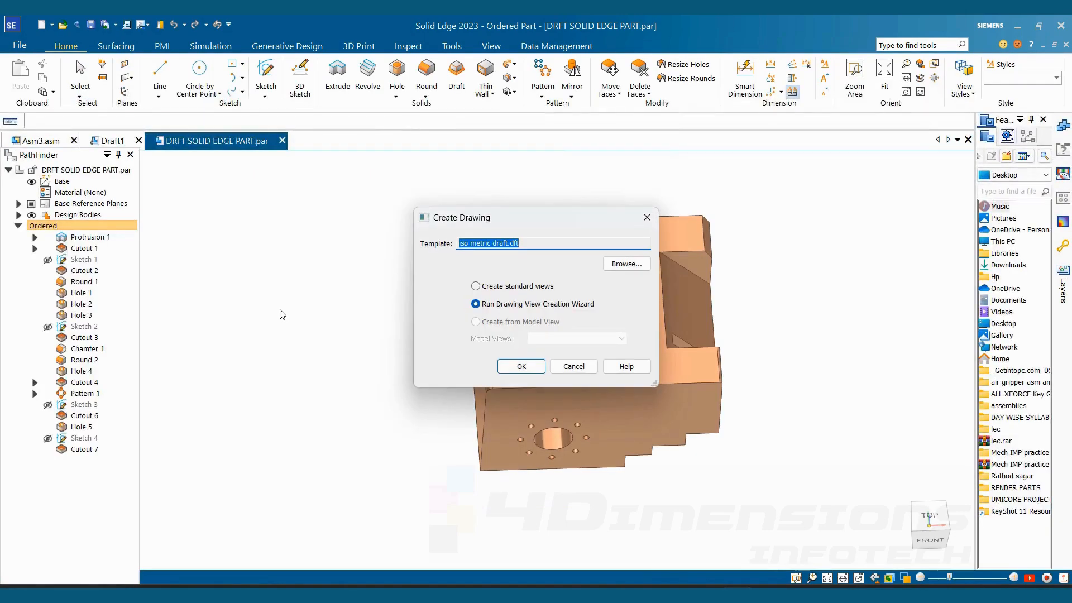
{"action": "left_click", "coordinate": [511, 369]}
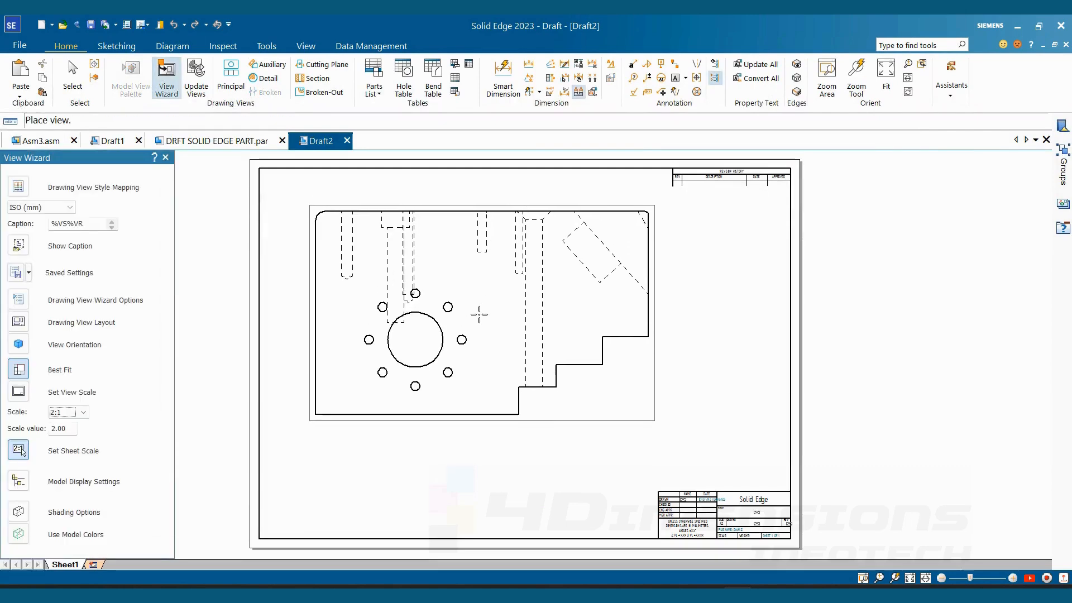
- Choose top as the primary view and place it at 1:1 scale in the upper-left area of the sheet
{"action": "left_click", "coordinate": [20, 324]}
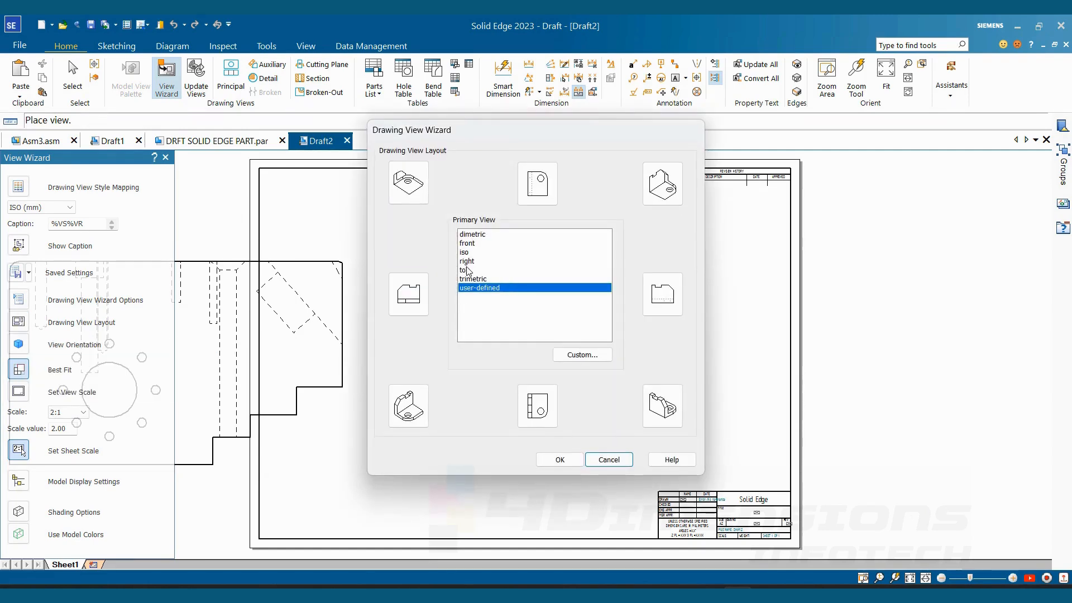
{"action": "left_click", "coordinate": [467, 270]}
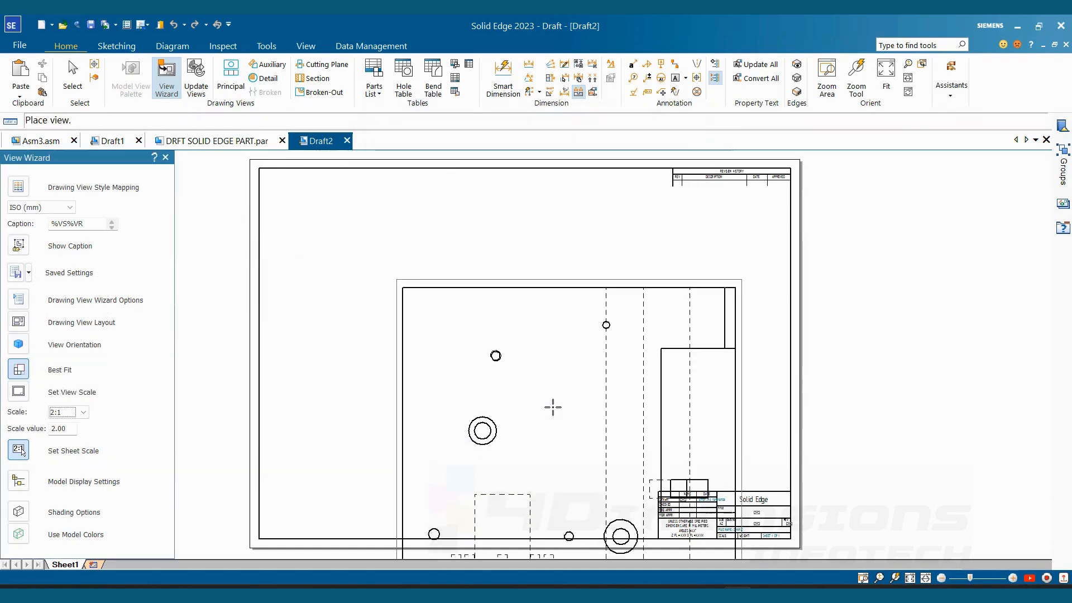
{"action": "scroll", "coordinate": [445, 333], "scroll_direction": "down", "scroll_amount": 1}
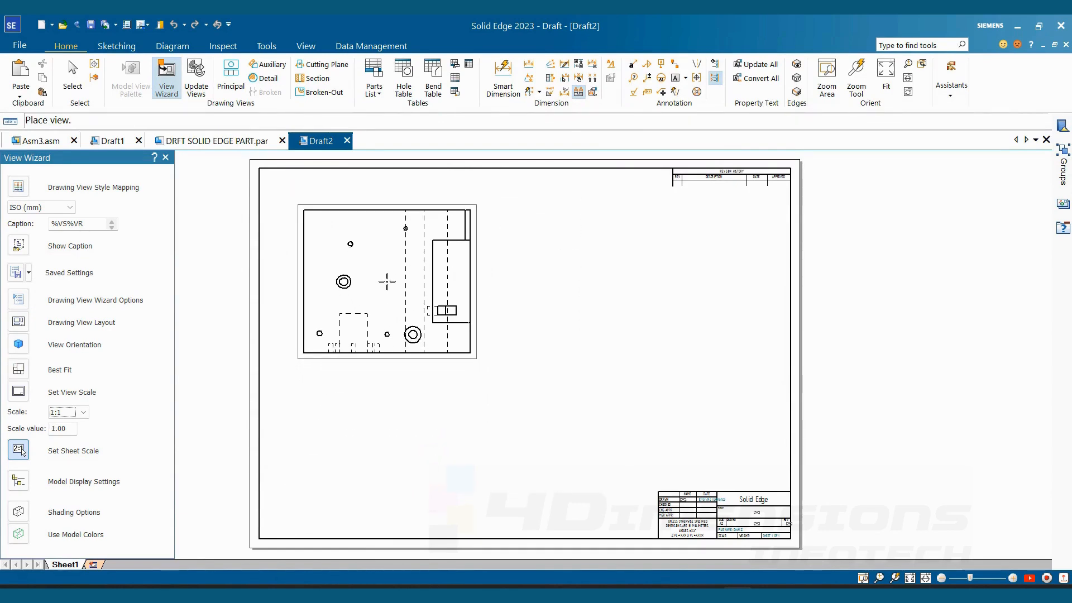
{"action": "left_click", "coordinate": [387, 281]}
{"action": "key", "text": "Escape"}
{"action": "key", "text": "Escape"}
- Start a hole table by drawing view and define its origin from the left and bottom edges of the top view
{"action": "scroll", "coordinate": [553, 346], "scroll_direction": "up", "scroll_amount": 5}
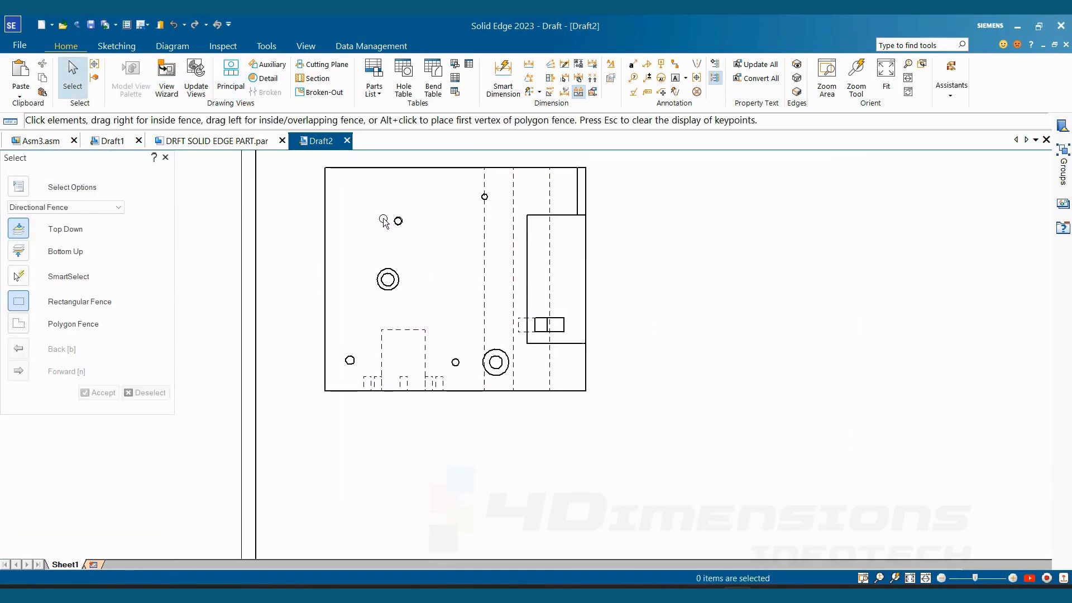
{"action": "scroll", "coordinate": [493, 202], "scroll_direction": "up", "scroll_amount": 2}
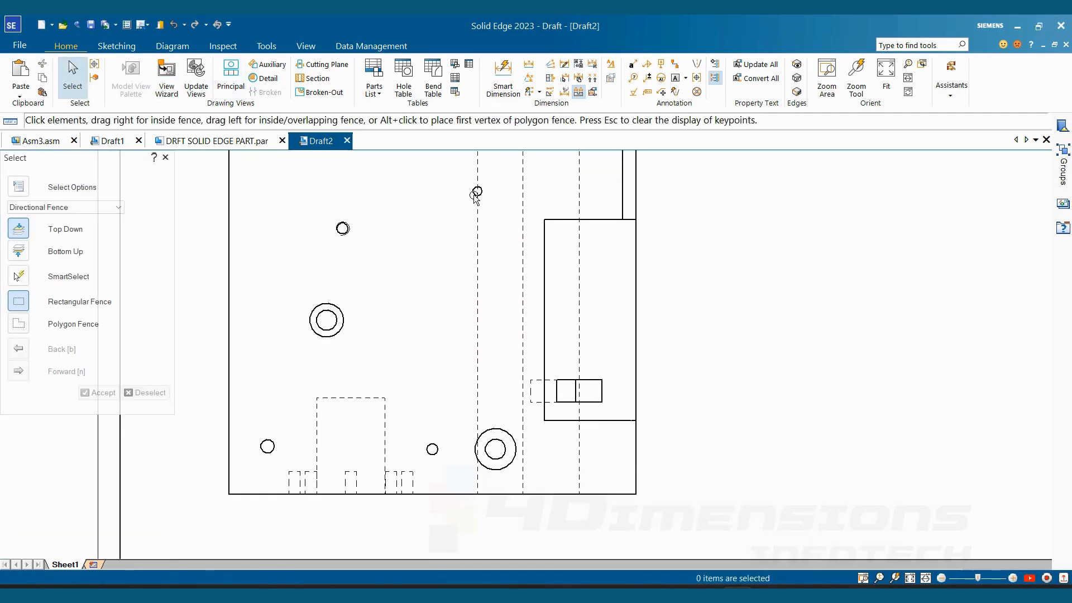
{"action": "scroll", "coordinate": [577, 313], "scroll_direction": "down", "scroll_amount": 3}
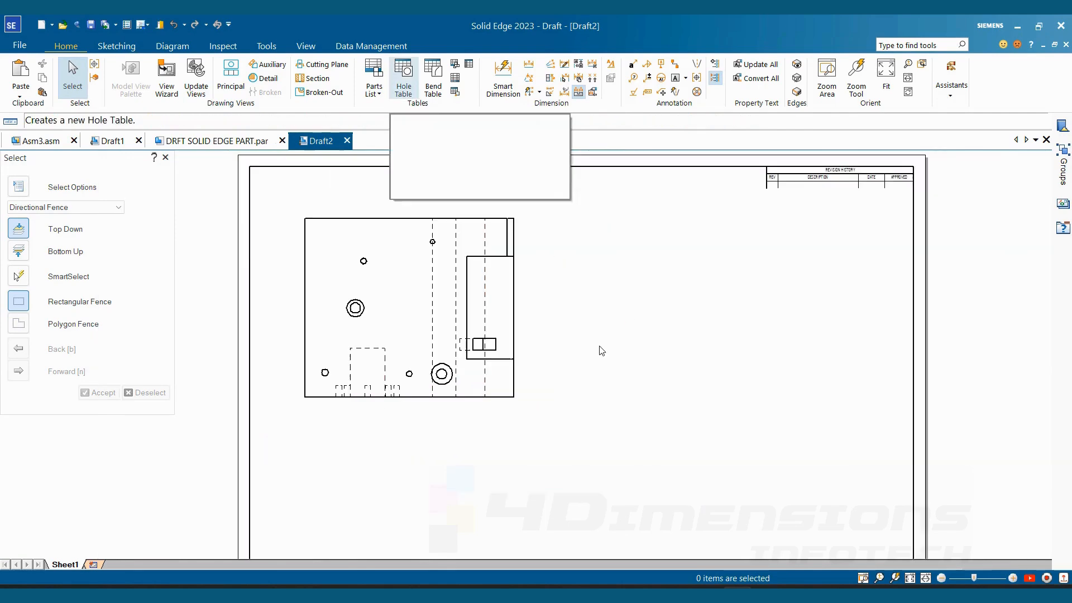
{"action": "left_click", "coordinate": [416, 87]}
{"action": "key", "text": "Escape"}
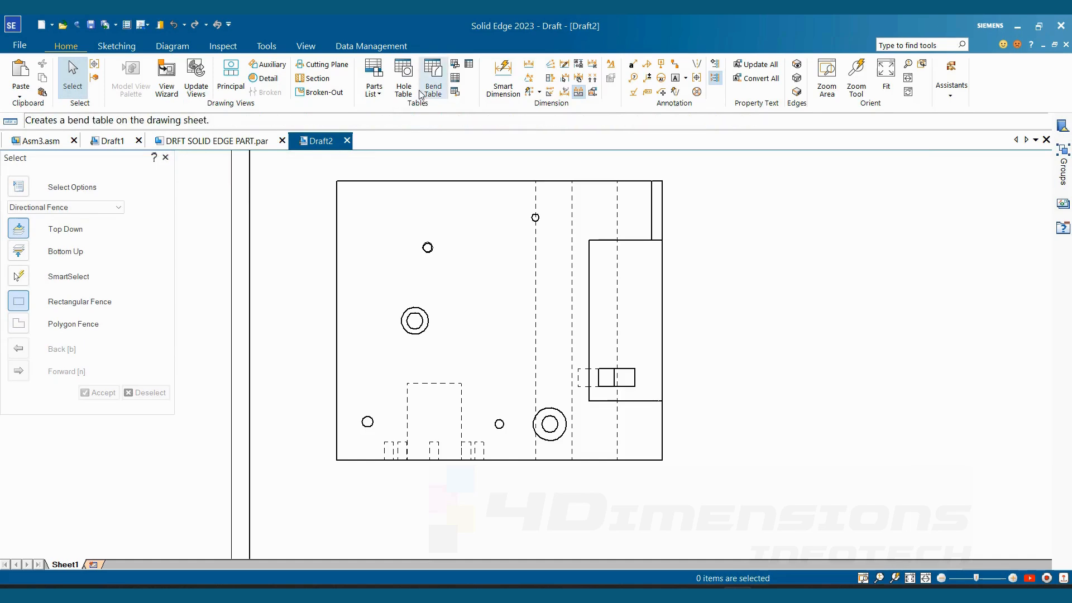
{"action": "left_click", "coordinate": [403, 81]}
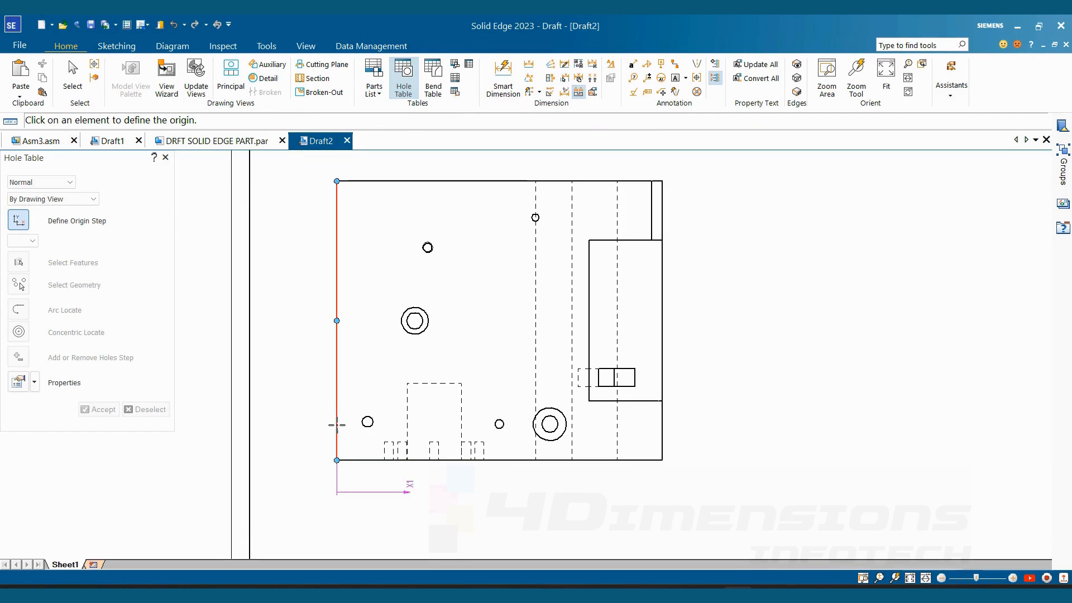
{"action": "left_click", "coordinate": [305, 420]}
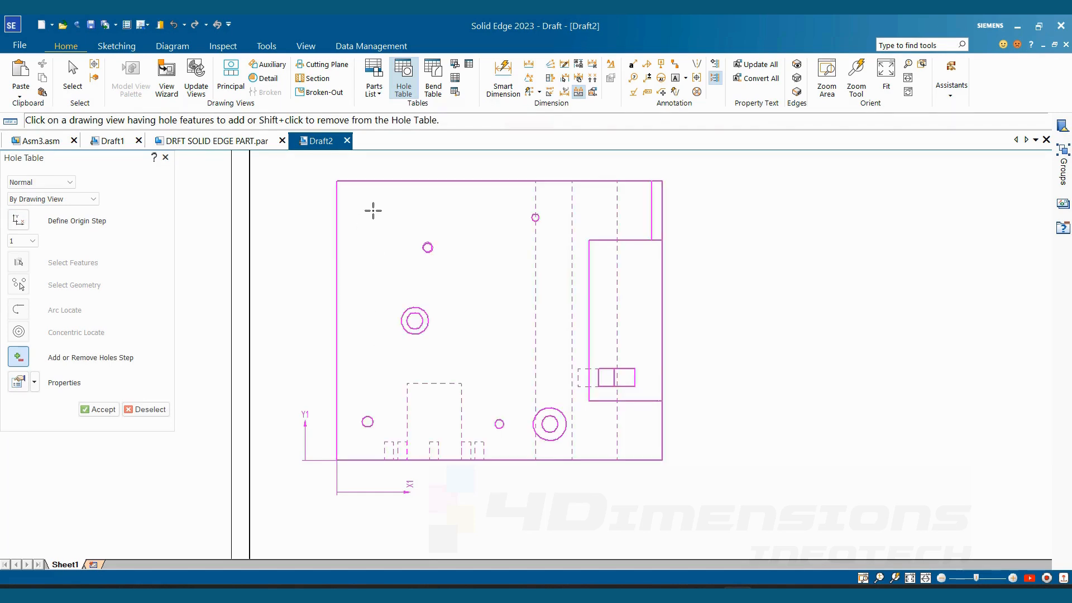
- Accept the top view's hole features and place the hole table to the right of the view
{"action": "left_click", "coordinate": [100, 410]}
{"action": "middle_click_drag", "start_coordinate": [673, 273], "coordinate": [560, 289]}
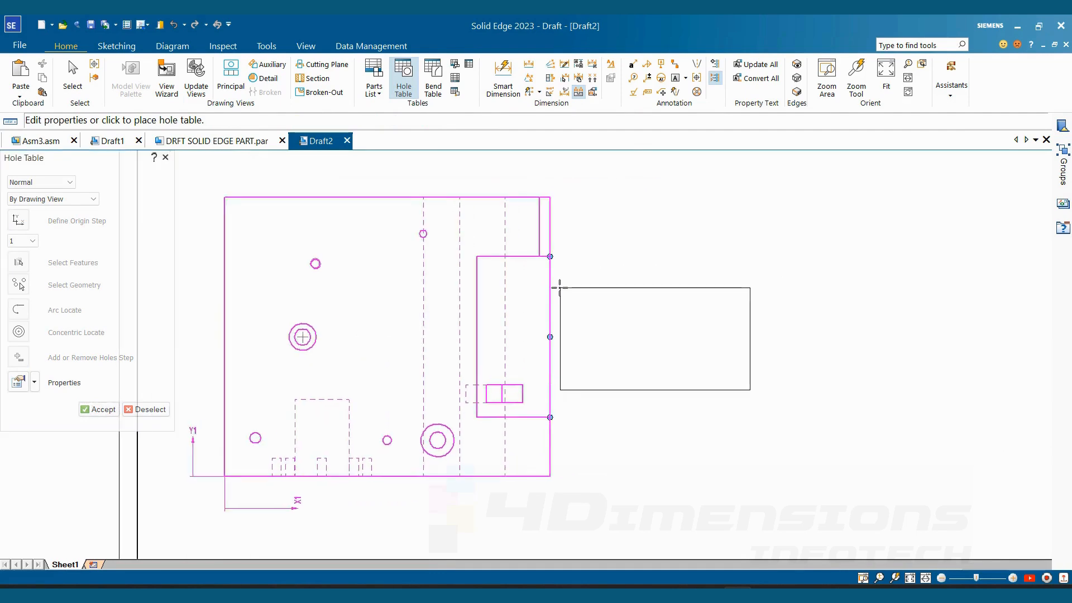
{"action": "left_click", "coordinate": [620, 219]}
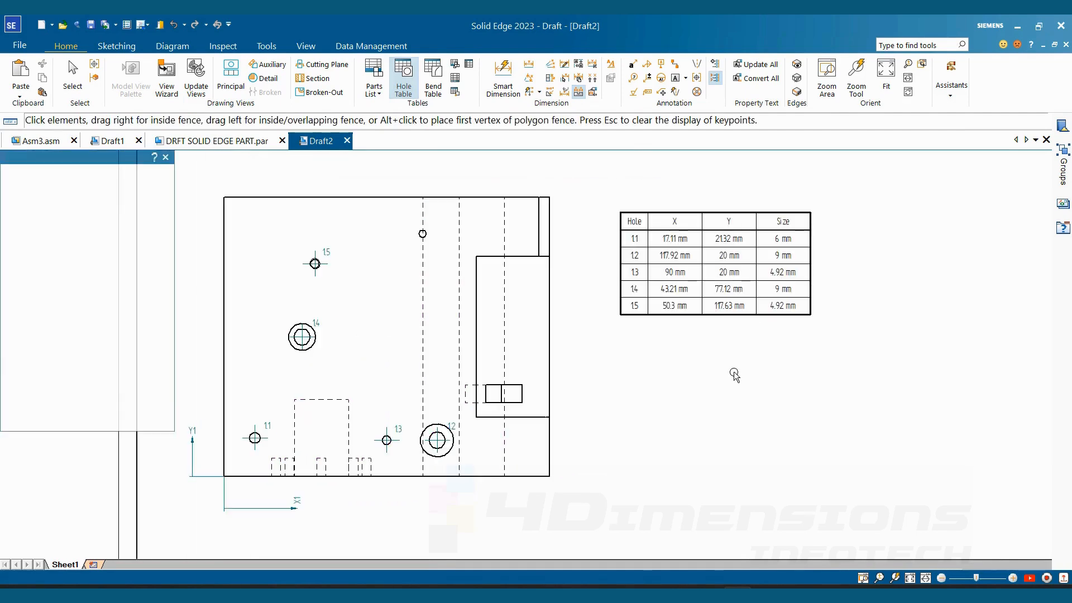
- Open the hole table's properties for editing at its column settings, with the dialog moved clear of the table
{"action": "scroll", "coordinate": [404, 218], "scroll_direction": "up", "scroll_amount": 1}
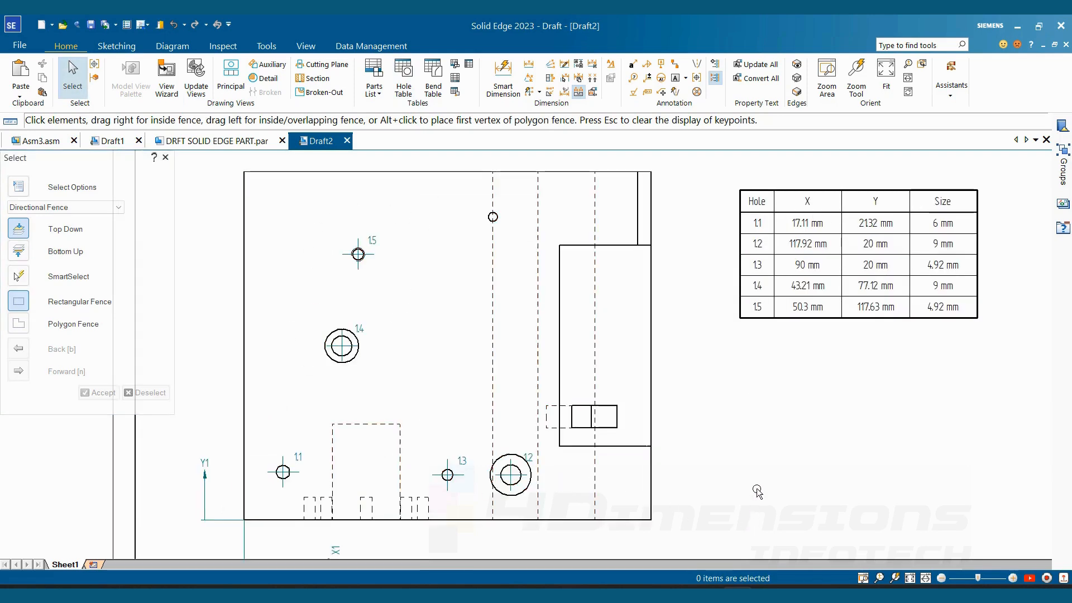
{"action": "middle_click_drag", "start_coordinate": [761, 479], "coordinate": [711, 480]}
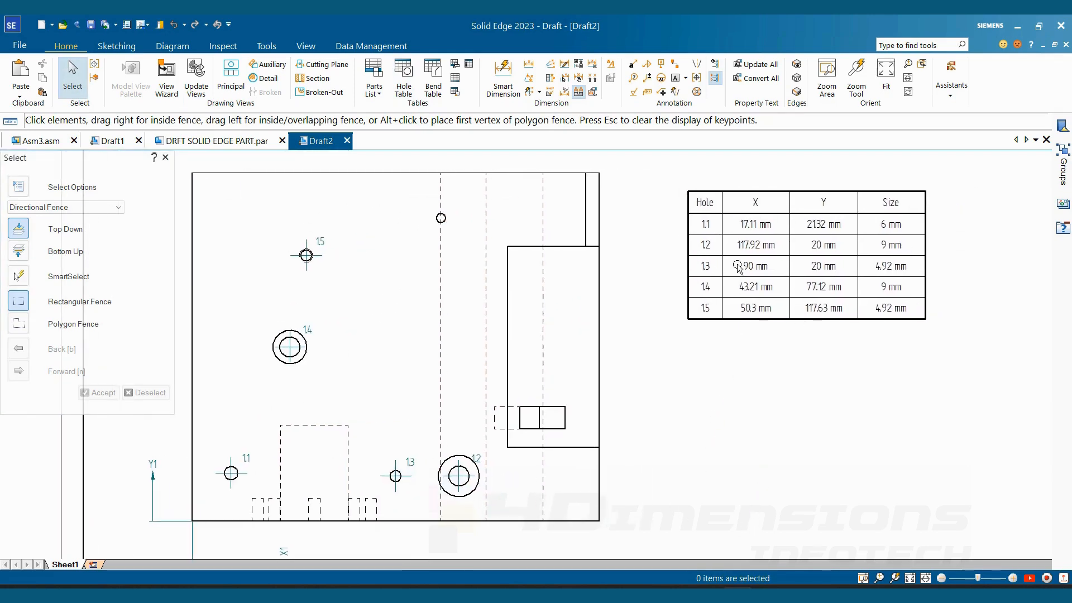
{"action": "scroll", "coordinate": [838, 339], "scroll_direction": "down", "scroll_amount": 3}
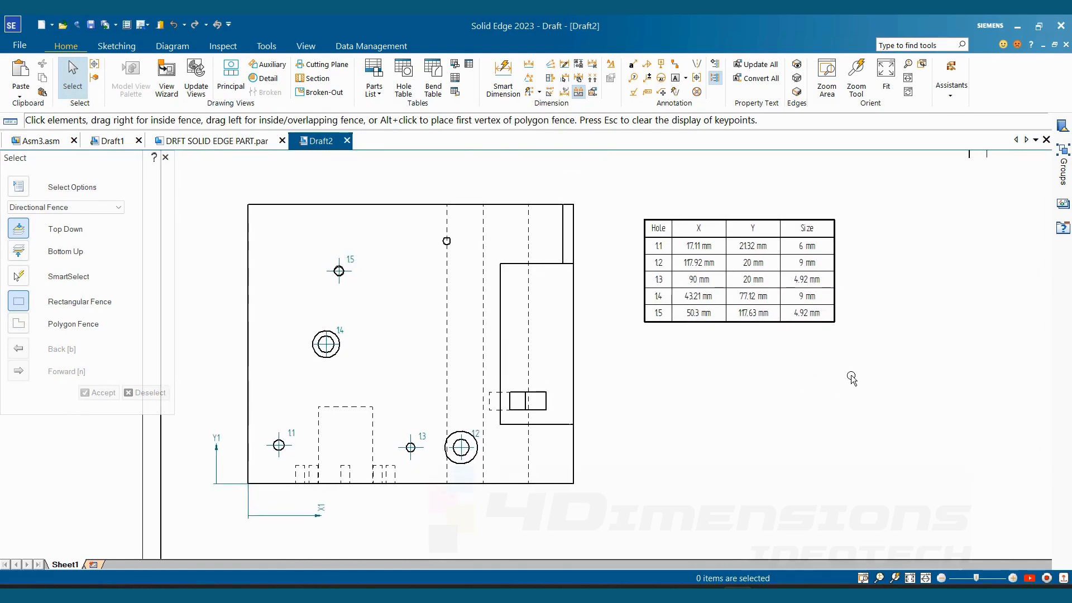
{"action": "middle_click_drag", "start_coordinate": [853, 379], "coordinate": [842, 378]}
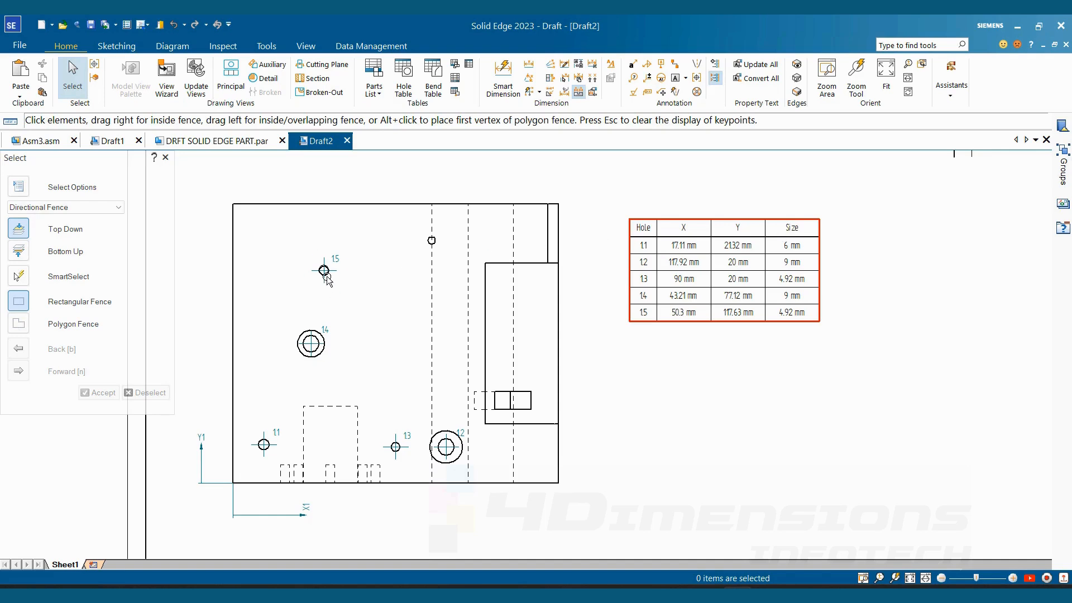
{"action": "middle_click_drag", "start_coordinate": [670, 402], "coordinate": [718, 401]}
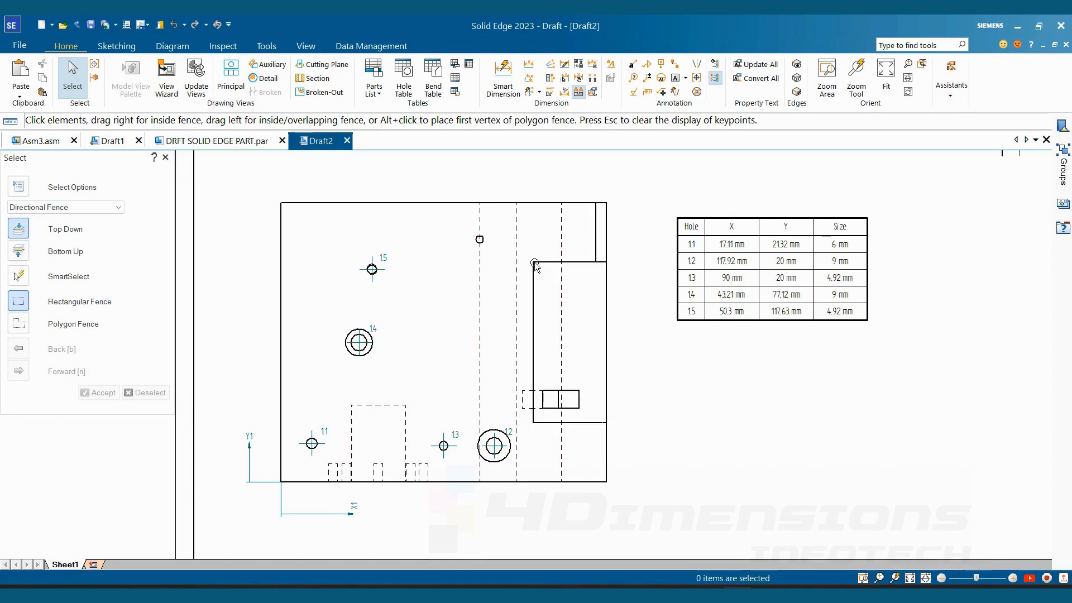
{"action": "double_click", "coordinate": [756, 318]}
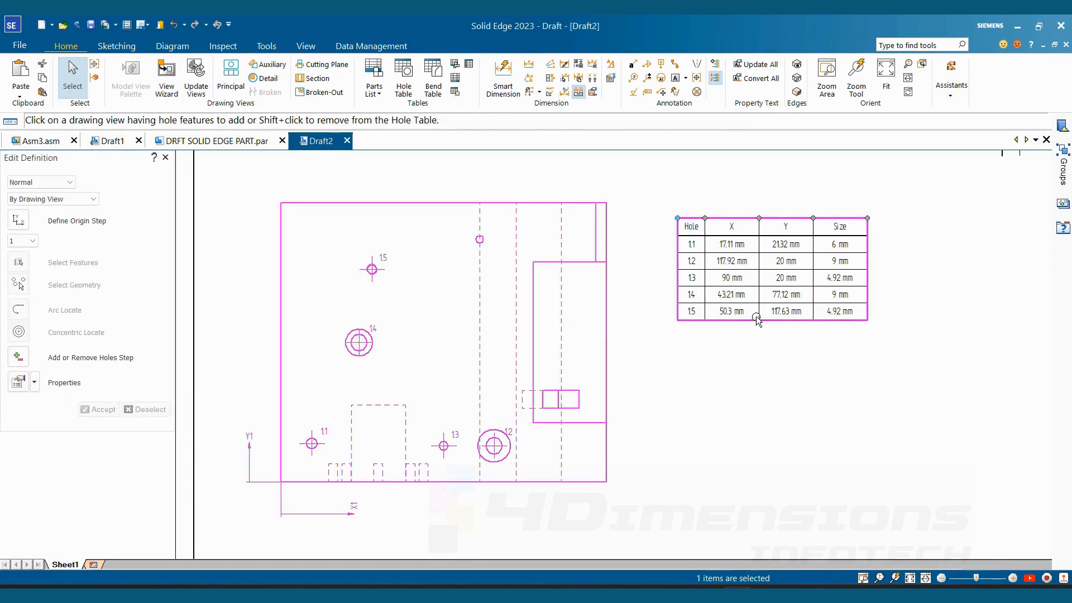
{"action": "right_click", "coordinate": [756, 318]}
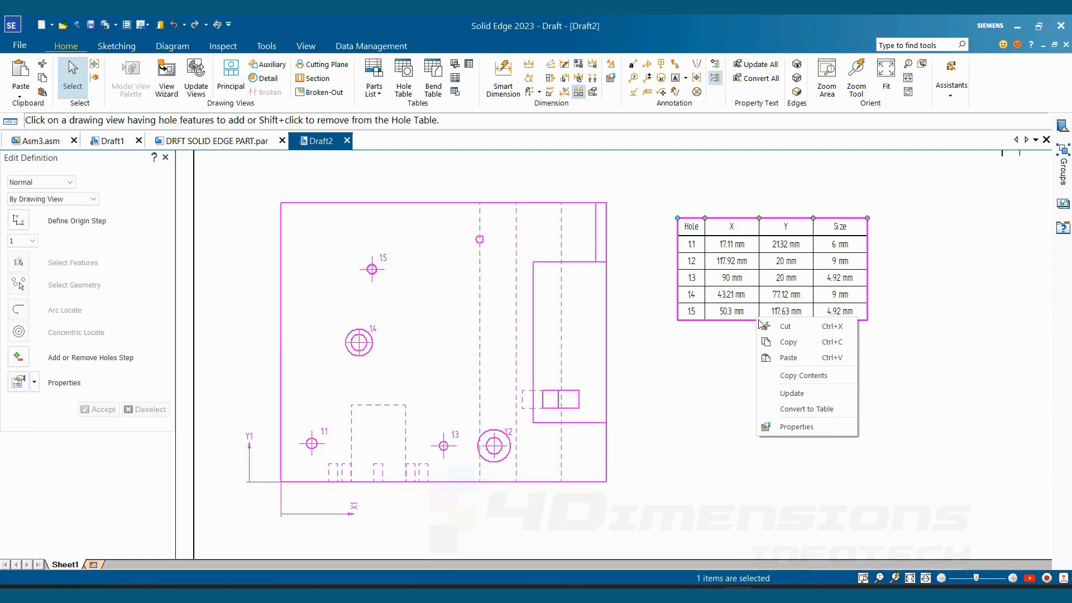
{"action": "left_click", "coordinate": [799, 427]}
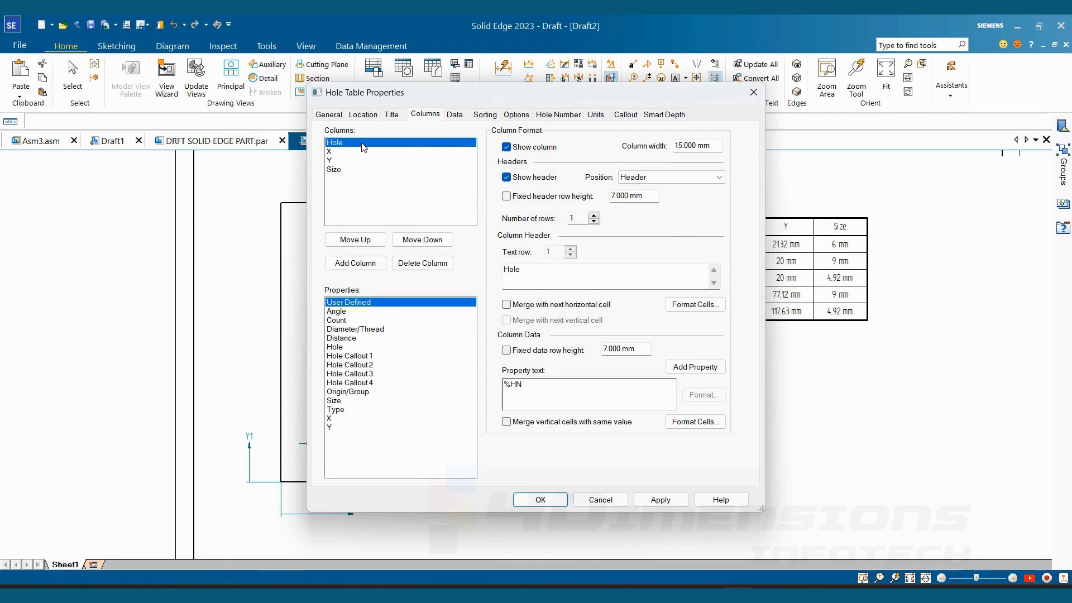
{"action": "left_click_drag", "start_coordinate": [722, 92], "coordinate": [471, 106]}
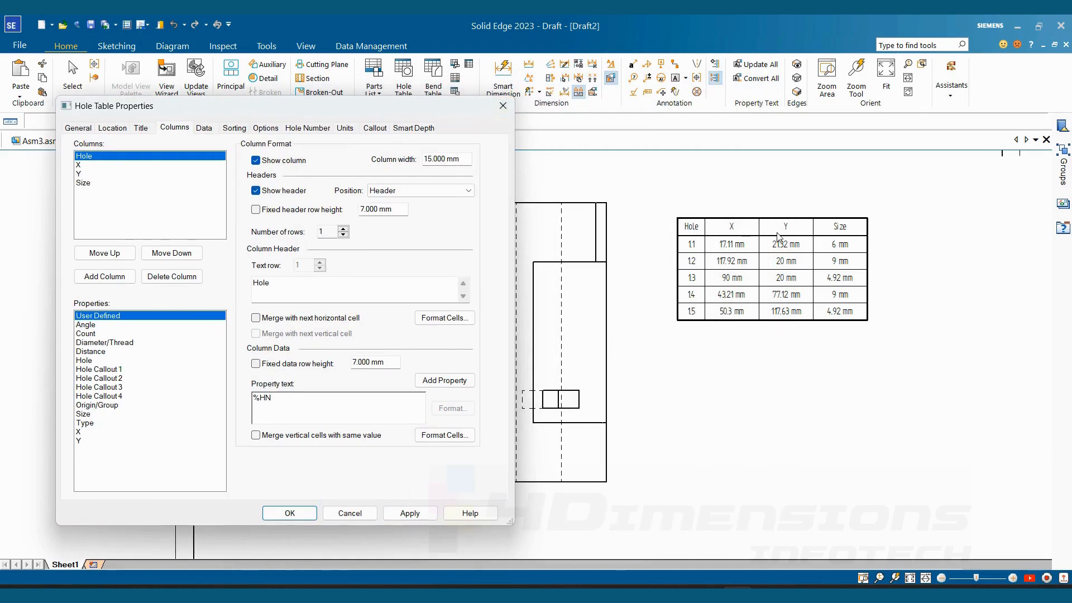
- Add a User Defined column and a Hole Callout 1 column after the hole table's Size column
{"action": "left_click", "coordinate": [91, 185]}
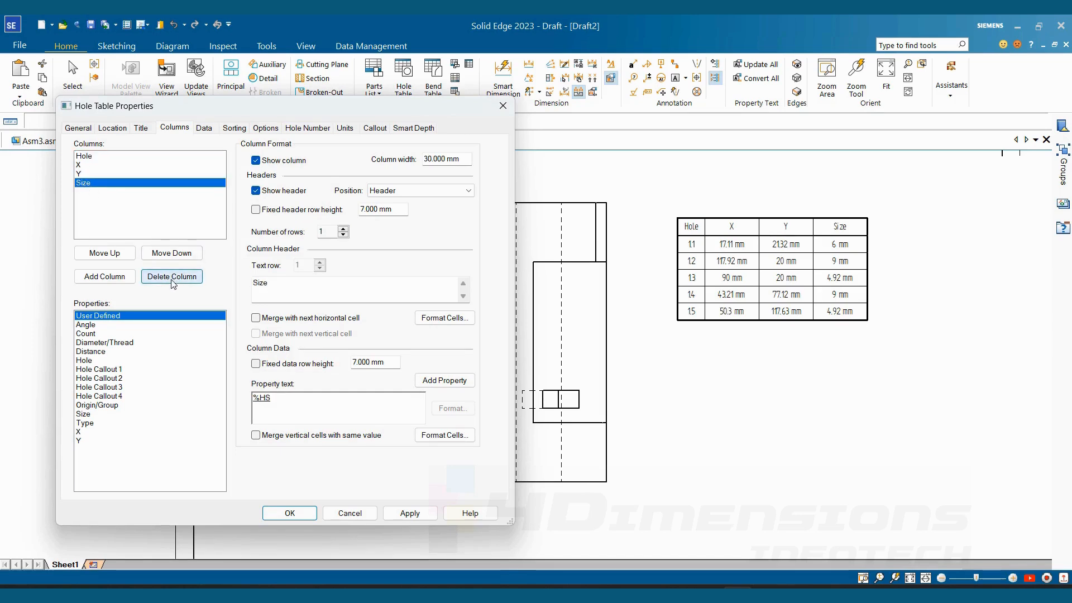
{"action": "left_click", "coordinate": [104, 279]}
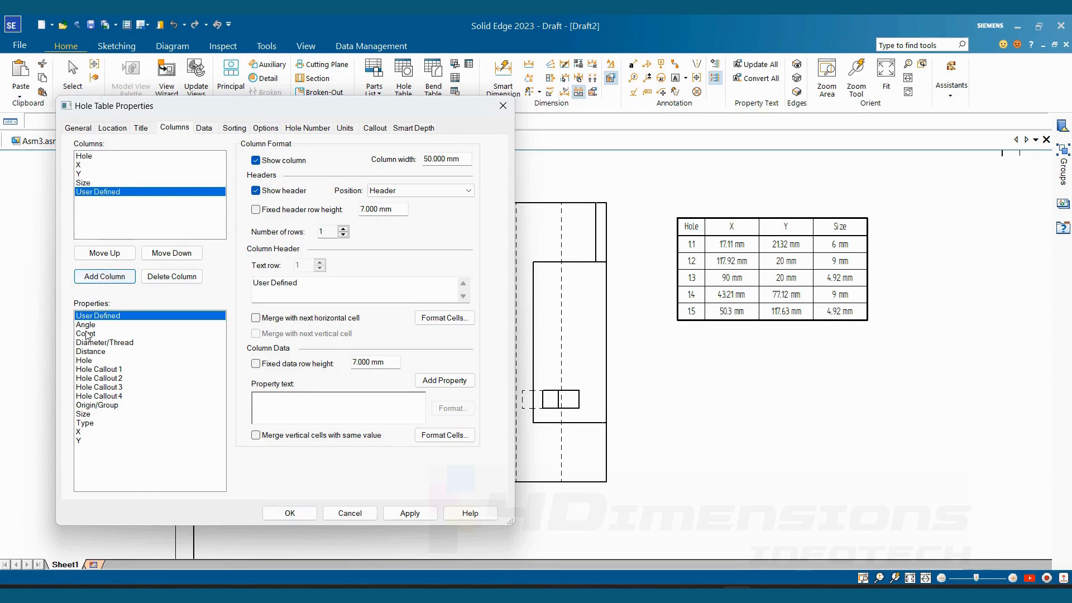
{"action": "left_click", "coordinate": [117, 371]}
{"action": "left_click", "coordinate": [105, 276]}
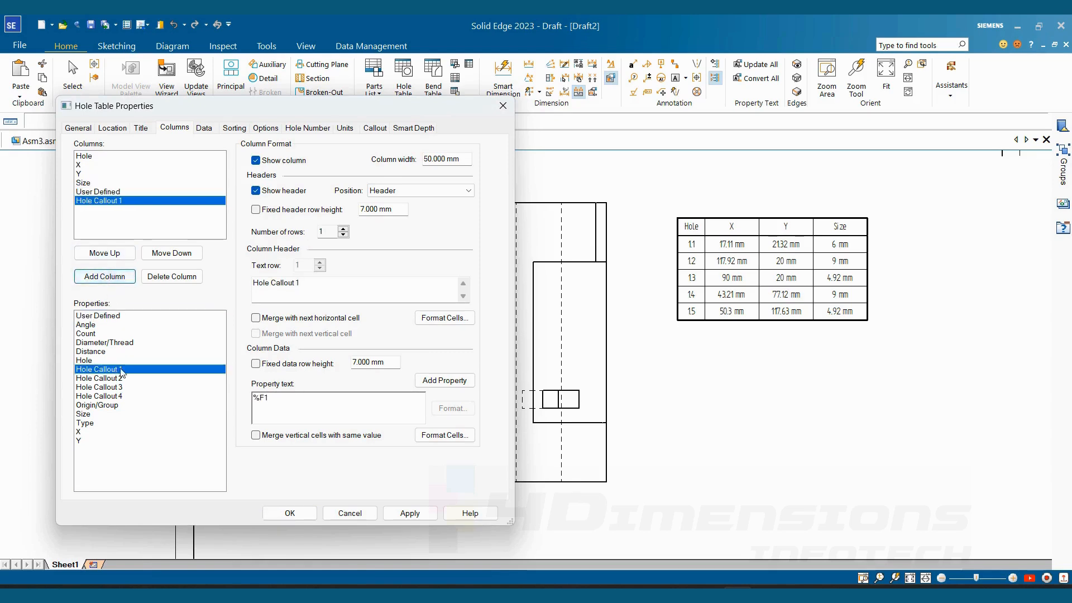
- Add Type and Count columns to the hole table after Hole Callout 1
{"action": "left_click", "coordinate": [86, 426]}
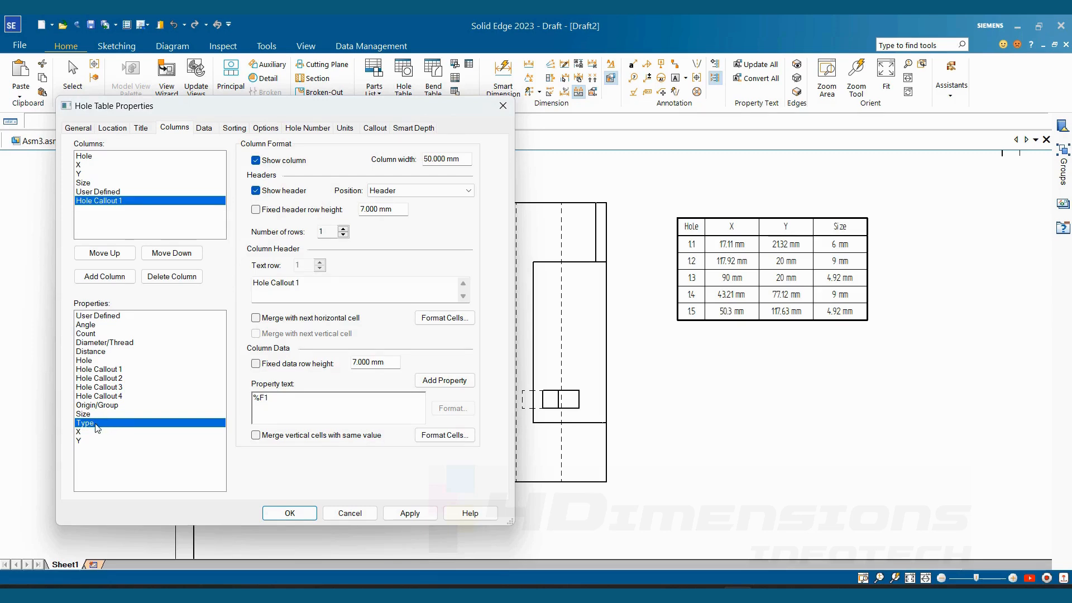
{"action": "left_click", "coordinate": [105, 277]}
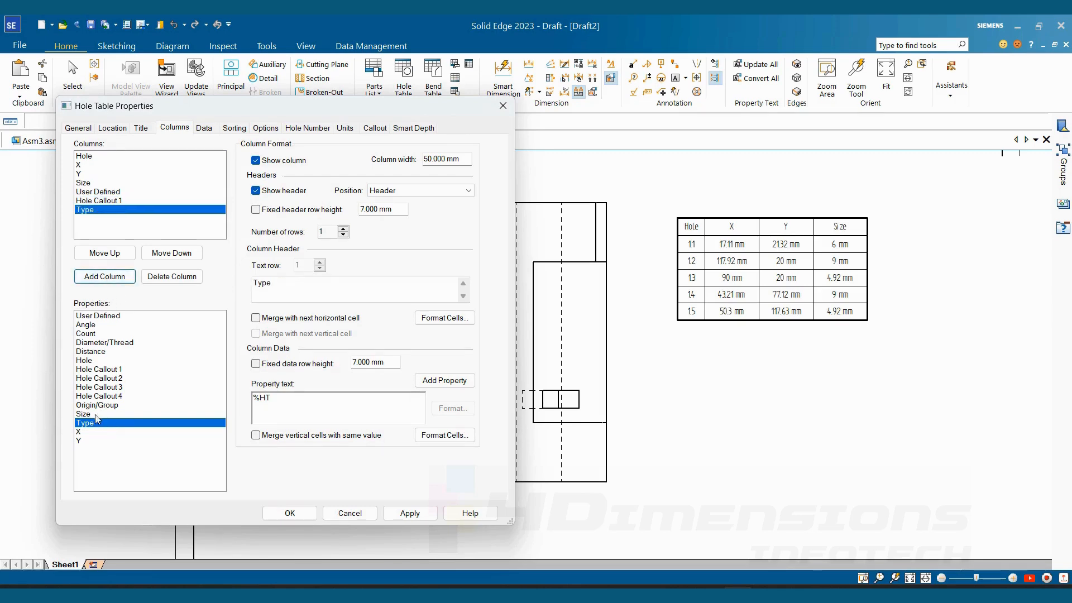
{"action": "left_click", "coordinate": [91, 334]}
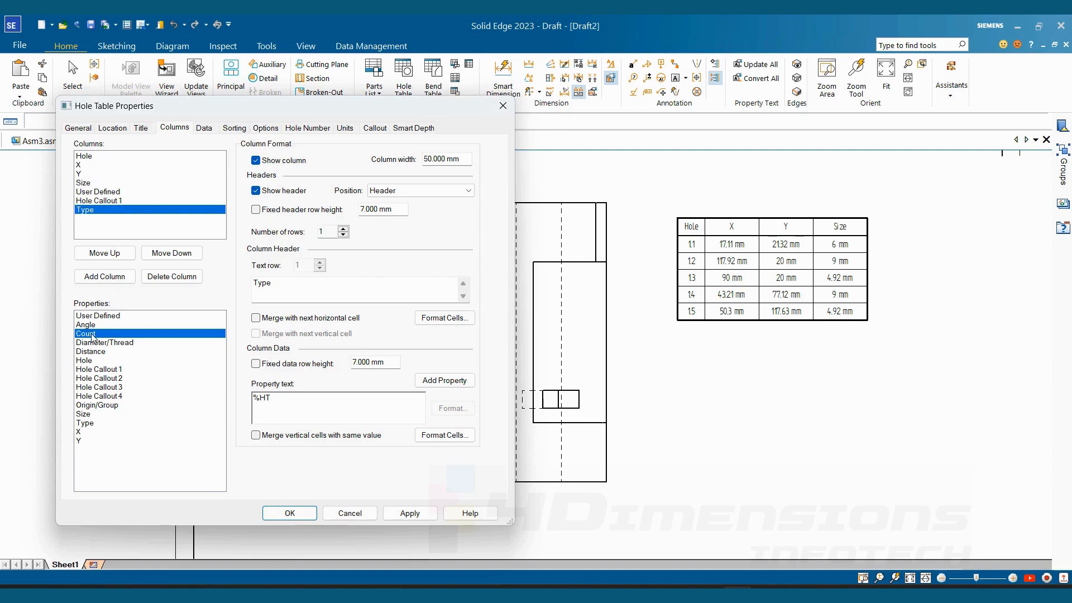
{"action": "left_click", "coordinate": [109, 281]}
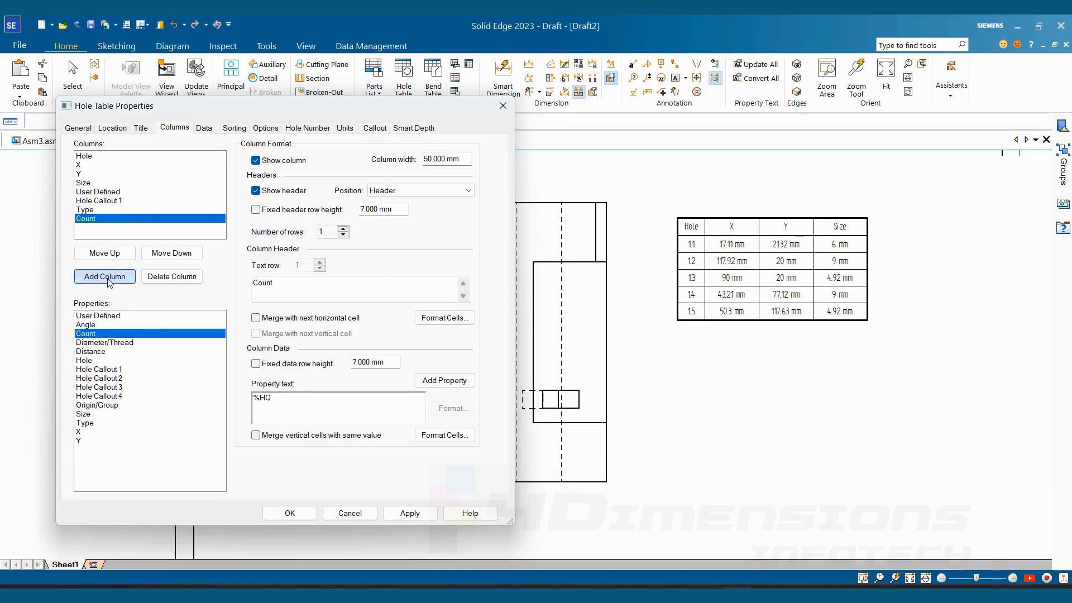
- Delete the User Defined column from the hole table and apply the column changes
{"action": "left_click", "coordinate": [93, 191]}
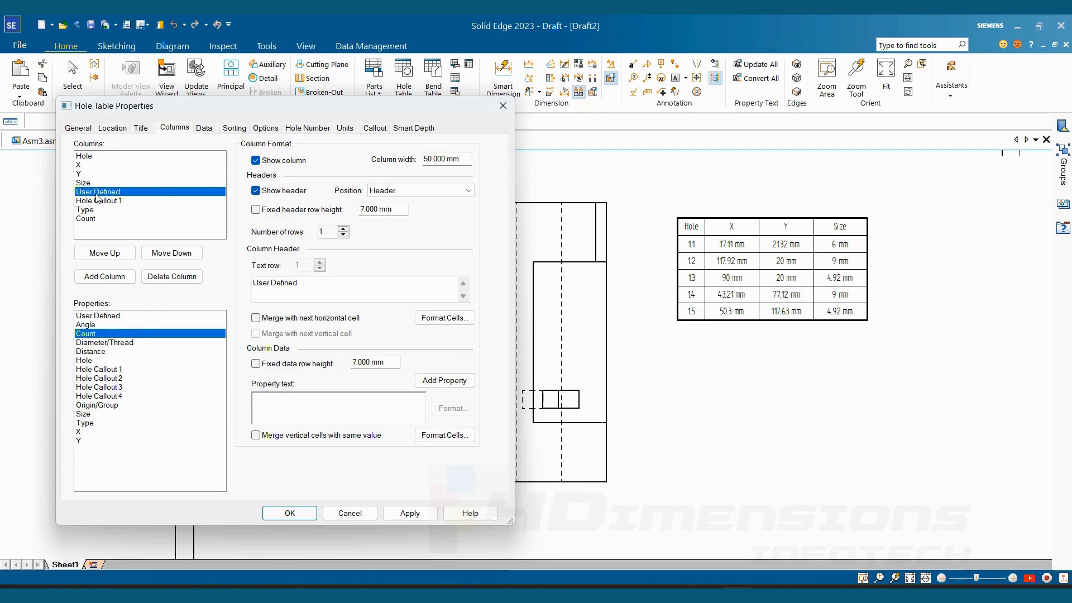
{"action": "left_click", "coordinate": [171, 276]}
{"action": "left_click", "coordinate": [152, 223]}
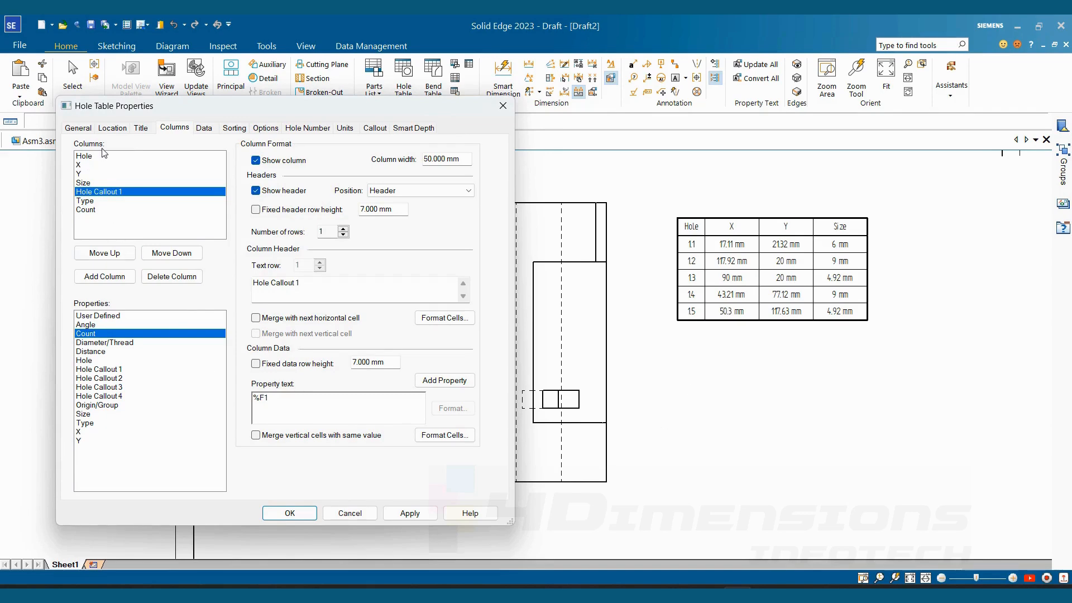
{"action": "left_click", "coordinate": [409, 513]}
{"action": "left_click", "coordinate": [288, 513]}
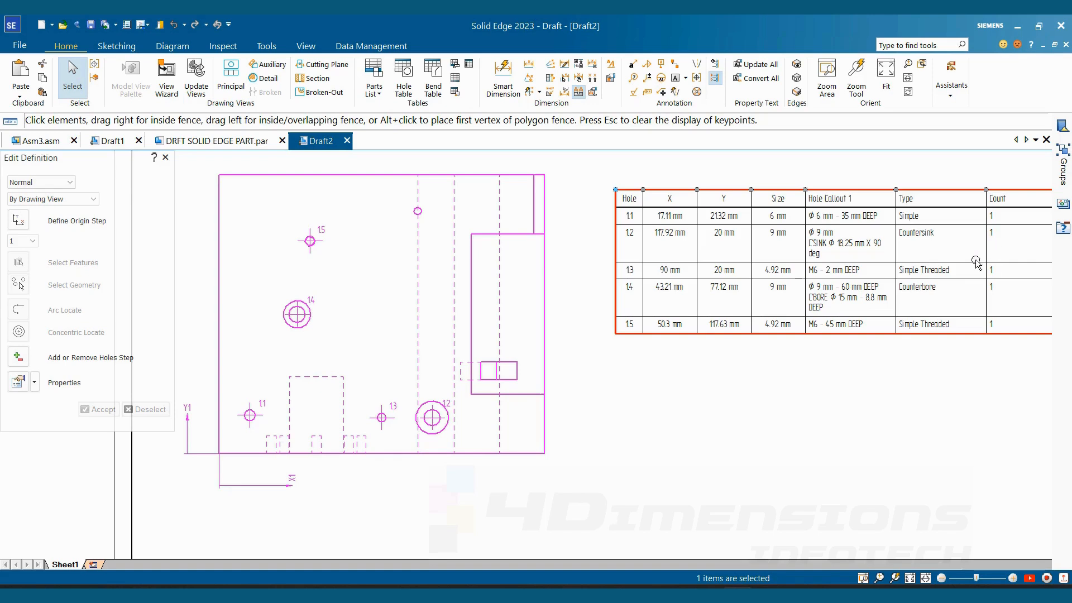
- Narrow the hole table's Count column until it just fits its header text
{"action": "middle_click_drag", "start_coordinate": [986, 268], "coordinate": [939, 275]}
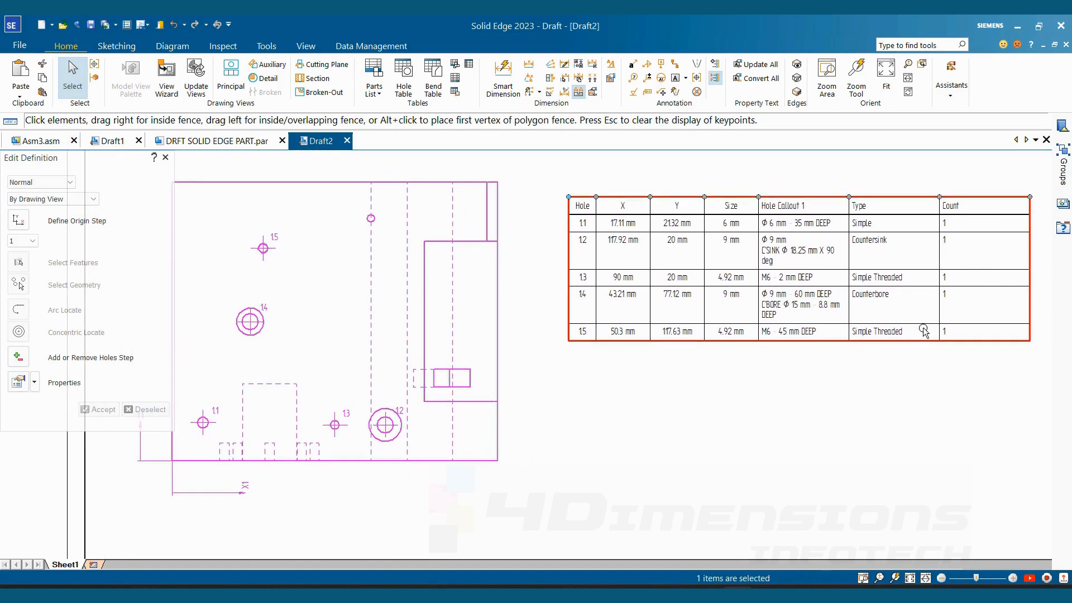
{"action": "middle_click_drag", "start_coordinate": [921, 327], "coordinate": [939, 317]}
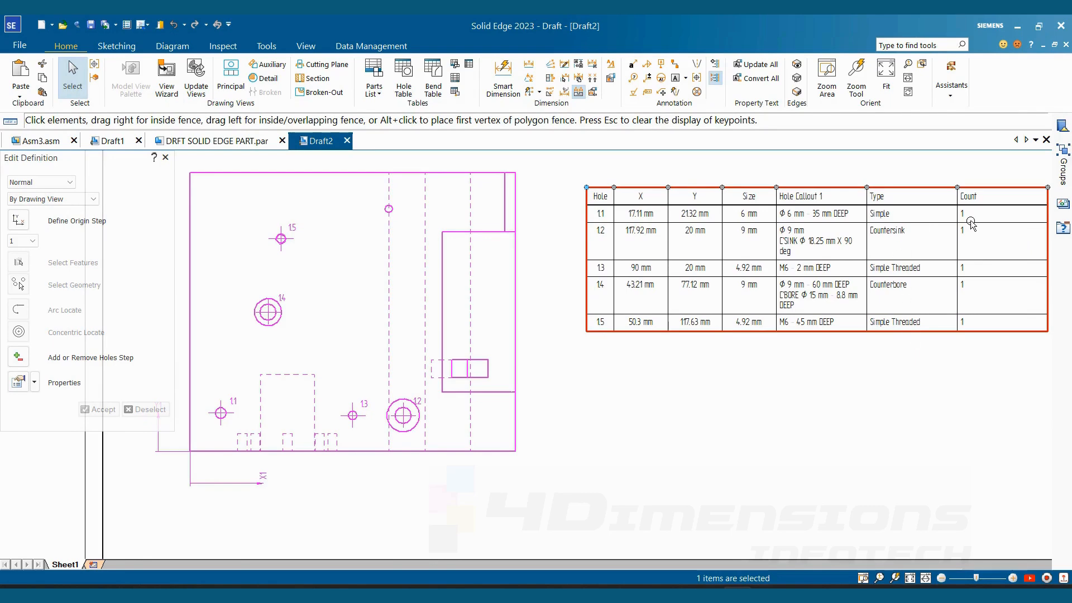
{"action": "left_click", "coordinate": [748, 427]}
{"action": "middle_click_drag", "start_coordinate": [970, 243], "coordinate": [940, 249]}
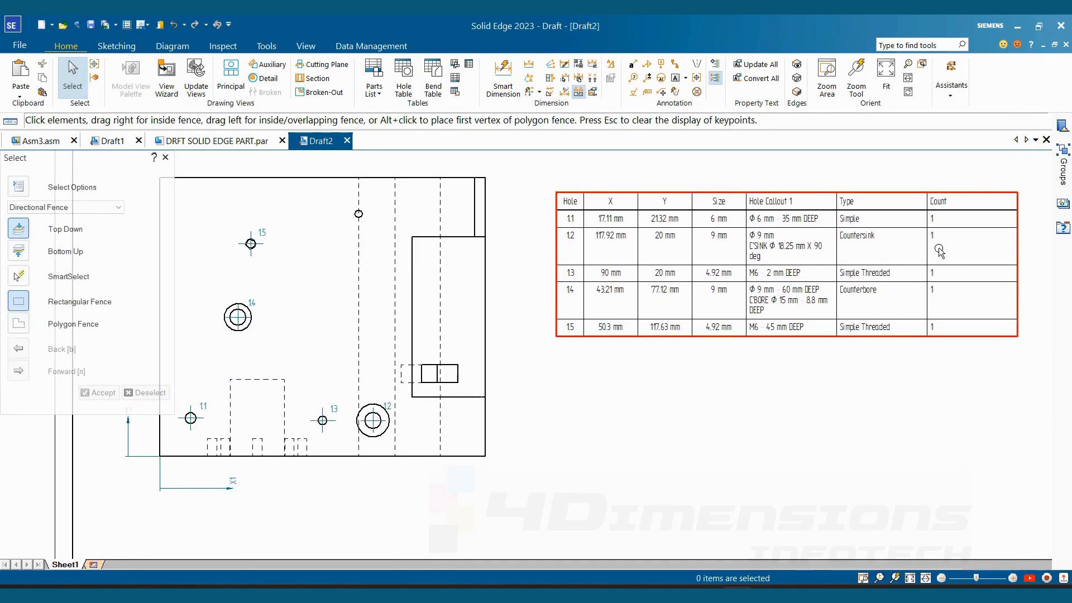
{"action": "double_click", "coordinate": [993, 195]}
{"action": "left_click_drag", "start_coordinate": [1017, 191], "coordinate": [950, 206]}
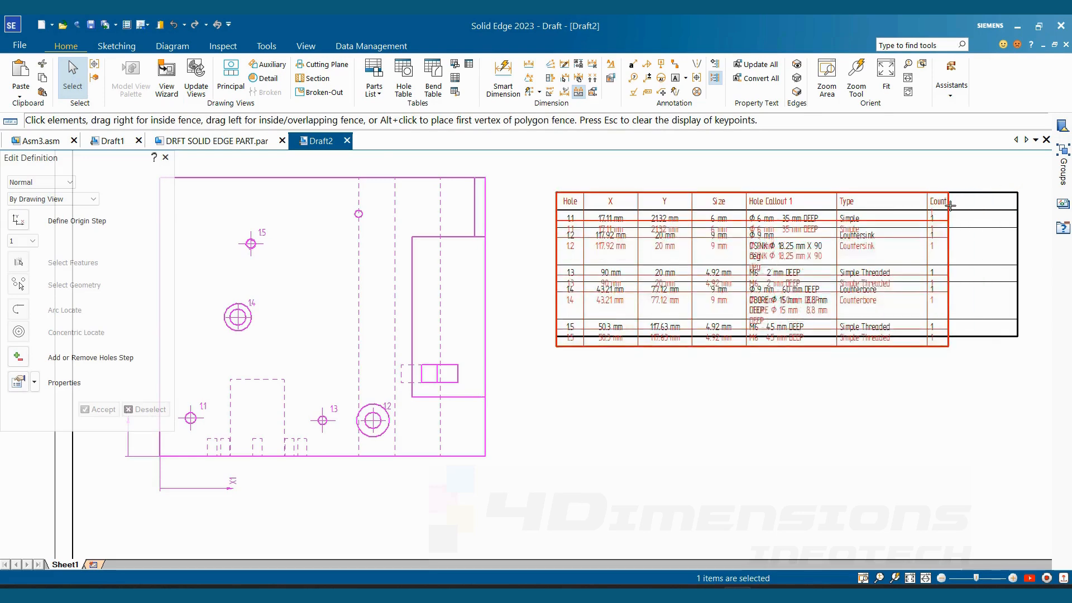
{"action": "left_click_drag", "start_coordinate": [951, 205], "coordinate": [954, 206]}
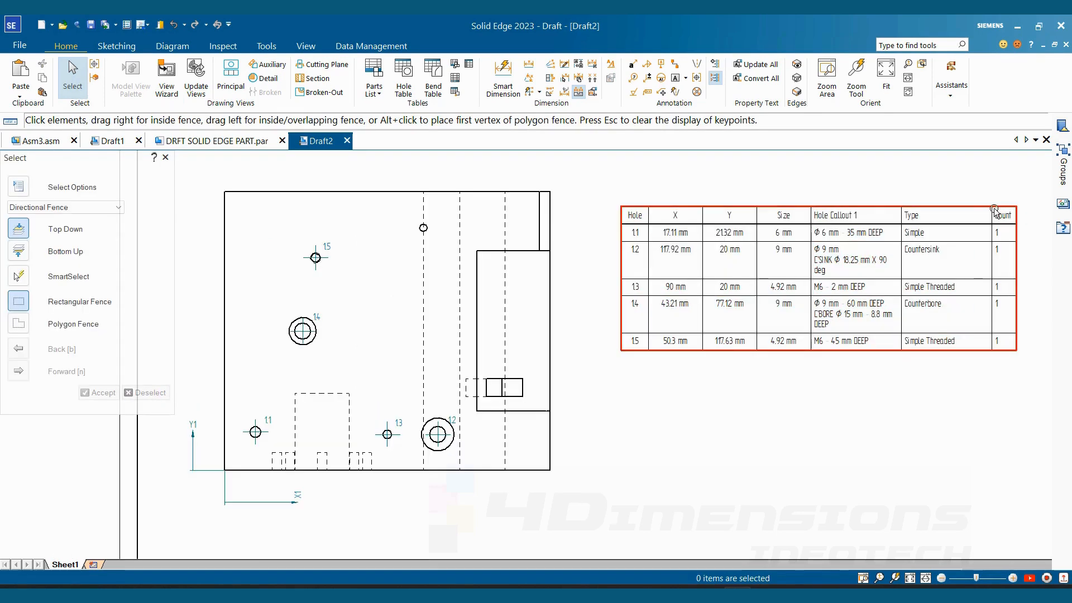
- Narrow the hole table's Type column to fit its longest entry, Simple Threaded, and deselect the table
{"action": "double_click", "coordinate": [995, 211]}
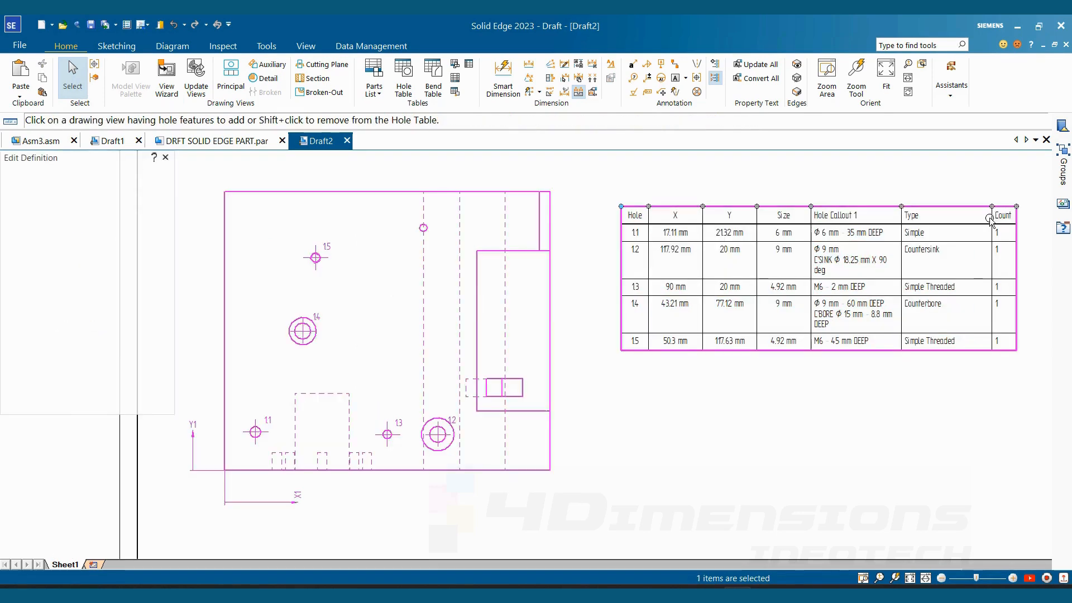
{"action": "left_click_drag", "start_coordinate": [991, 207], "coordinate": [965, 208]}
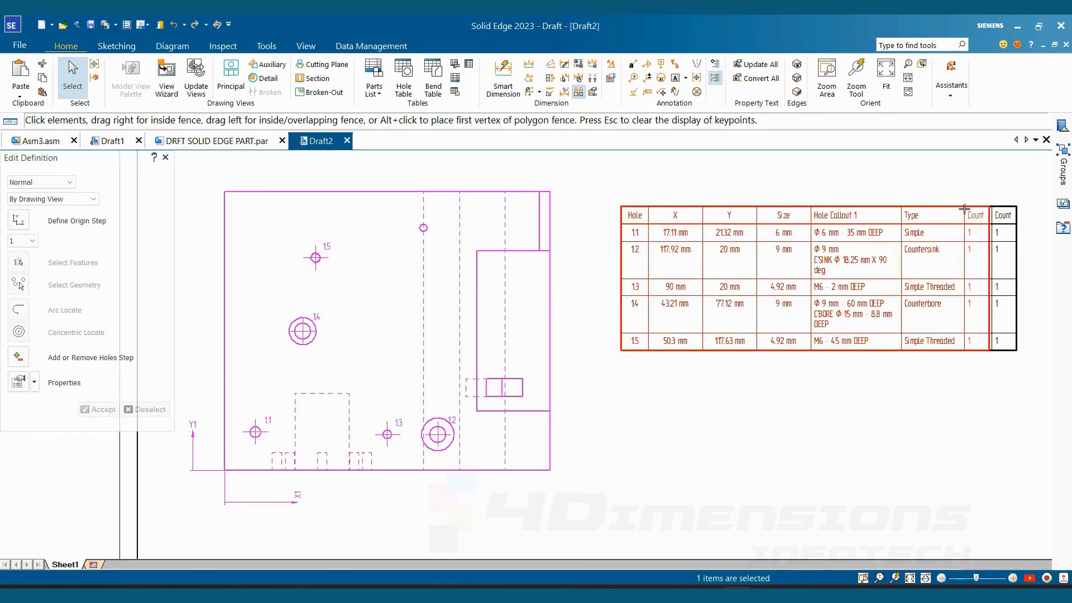
{"action": "left_click", "coordinate": [892, 406]}
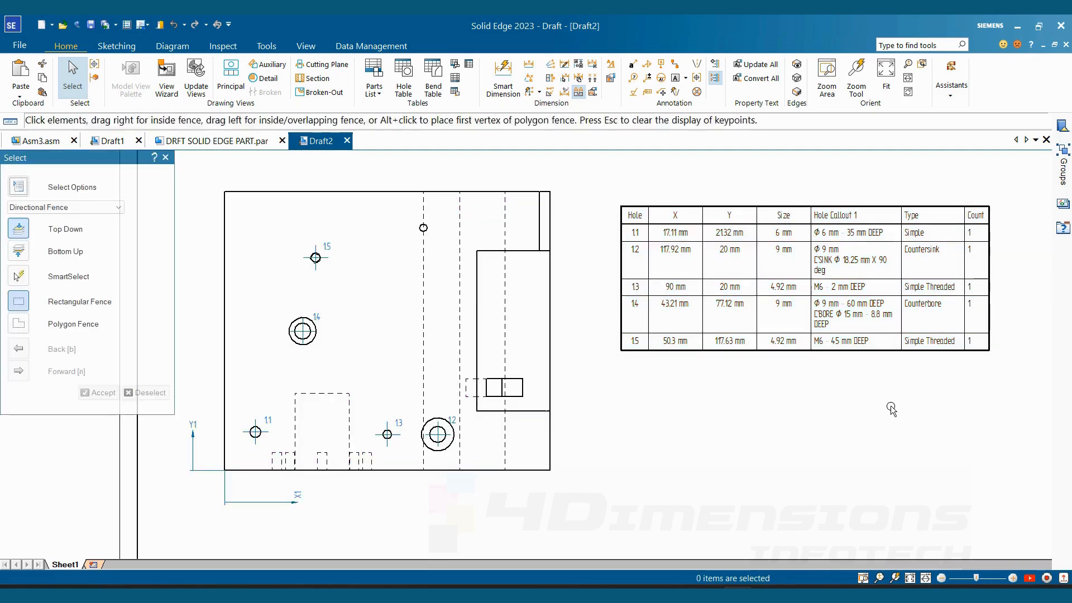
- Open the recent sheet metal file Sheet Metal1.psm
{"action": "scroll", "coordinate": [892, 407], "scroll_direction": "down", "scroll_amount": 3}
{"action": "scroll", "coordinate": [891, 407], "scroll_direction": "up", "scroll_amount": 2}
{"action": "middle_click_drag", "start_coordinate": [770, 394], "coordinate": [743, 406]}
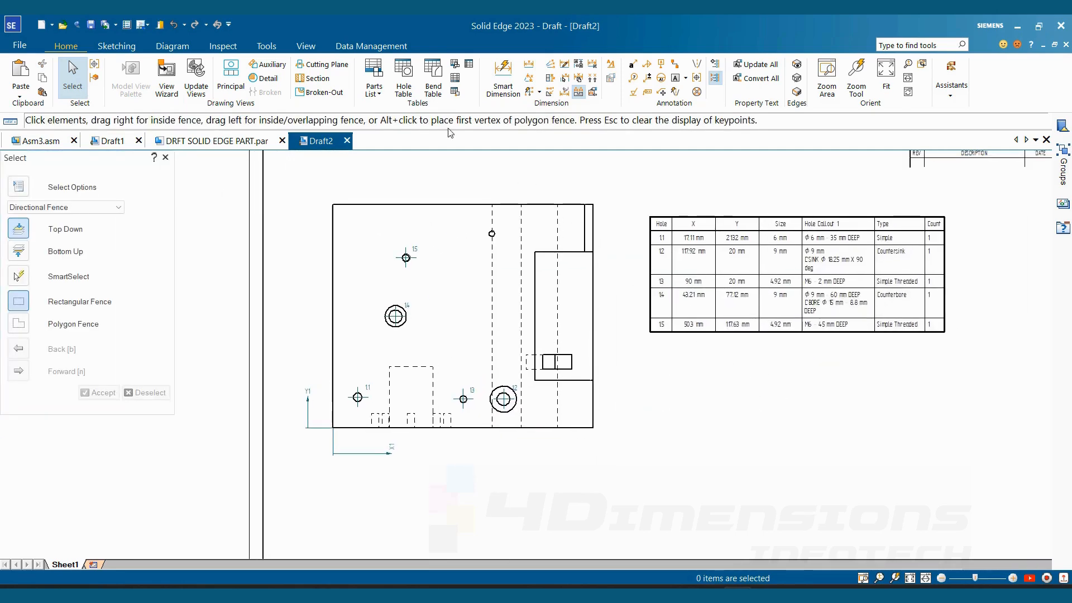
{"action": "left_click", "coordinate": [20, 49]}
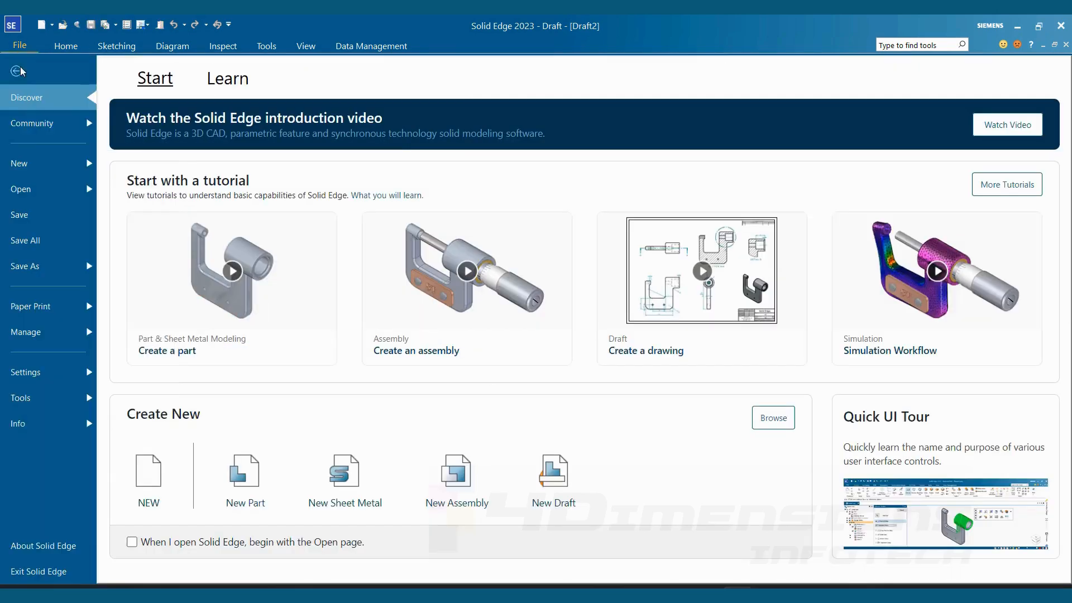
{"action": "left_click", "coordinate": [29, 189]}
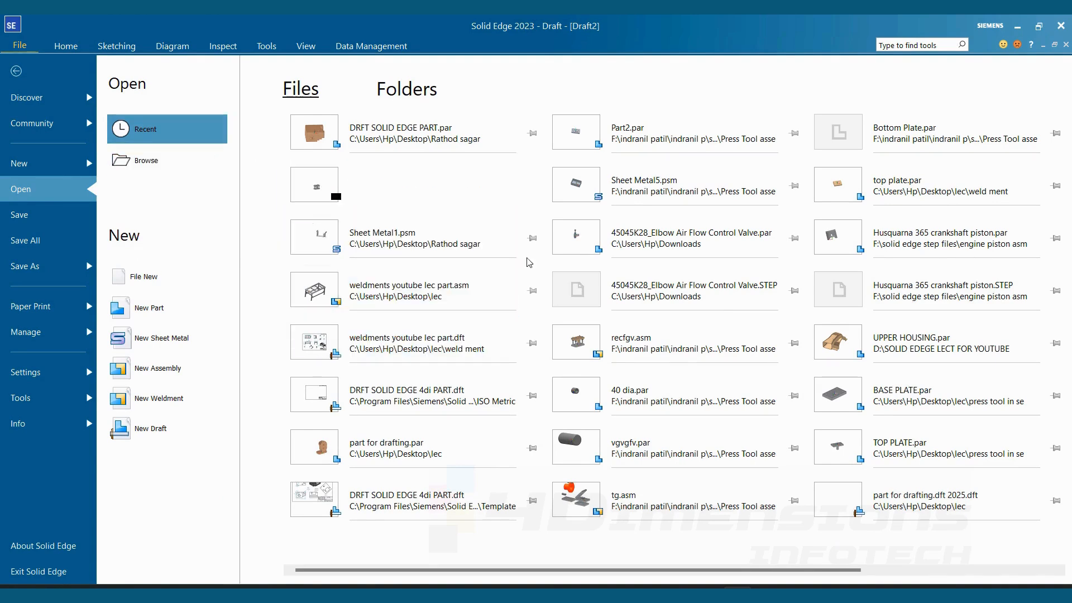
{"action": "left_click", "coordinate": [389, 241]}
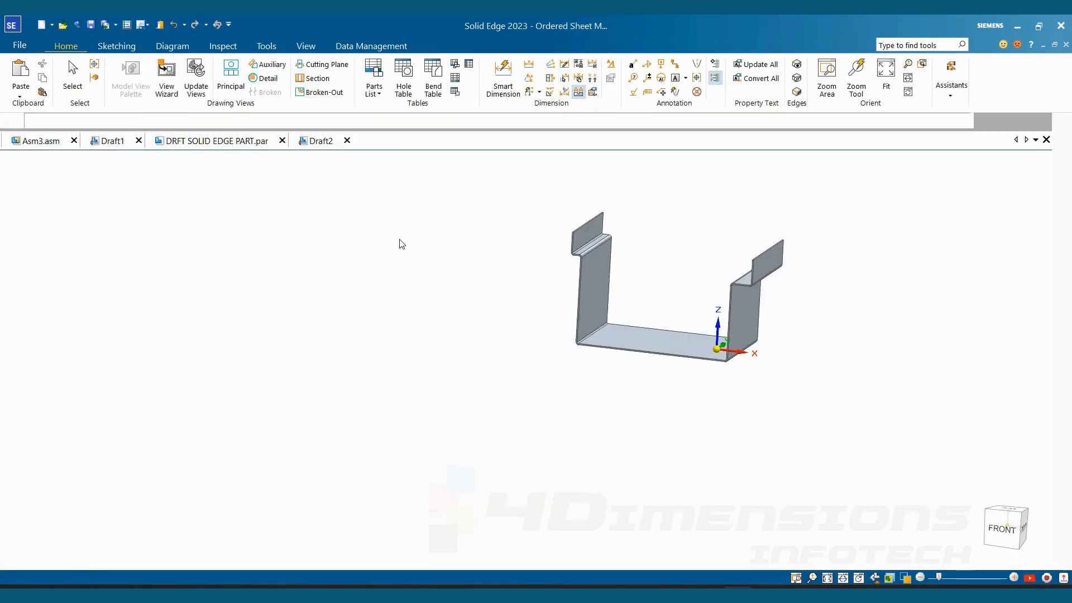
{"action": "scroll", "coordinate": [671, 343], "scroll_direction": "down", "scroll_amount": 3}
{"action": "scroll", "coordinate": [685, 338], "scroll_direction": "up", "scroll_amount": 4}
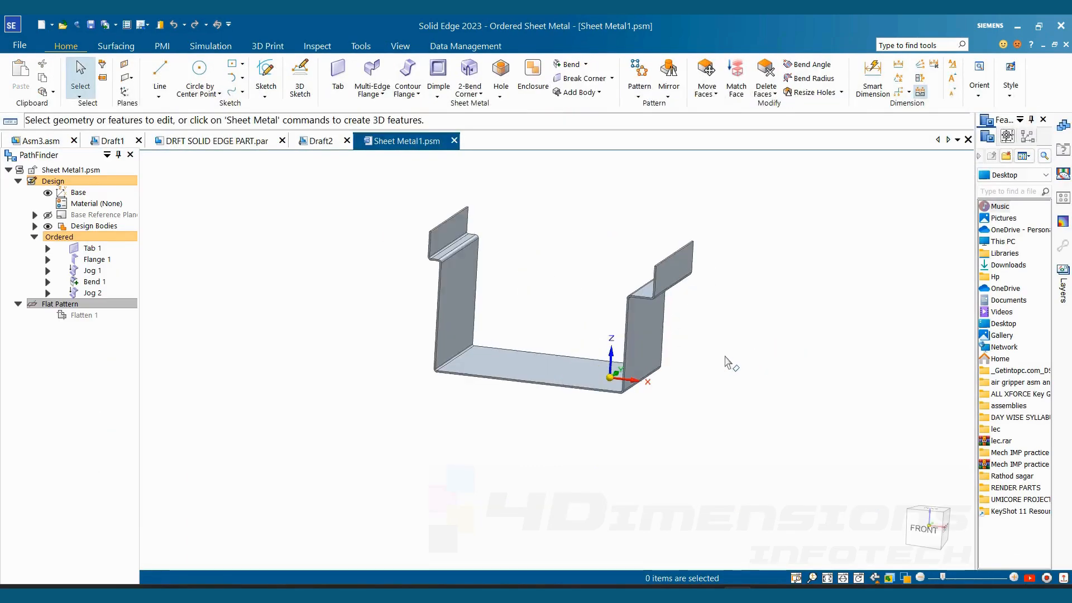
- Inspect the sheet metal part's flat pattern in the Flatten environment and return to the Ordered model
{"action": "middle_click_drag", "start_coordinate": [726, 358], "coordinate": [462, 153]}
{"action": "left_click", "coordinate": [367, 50]}
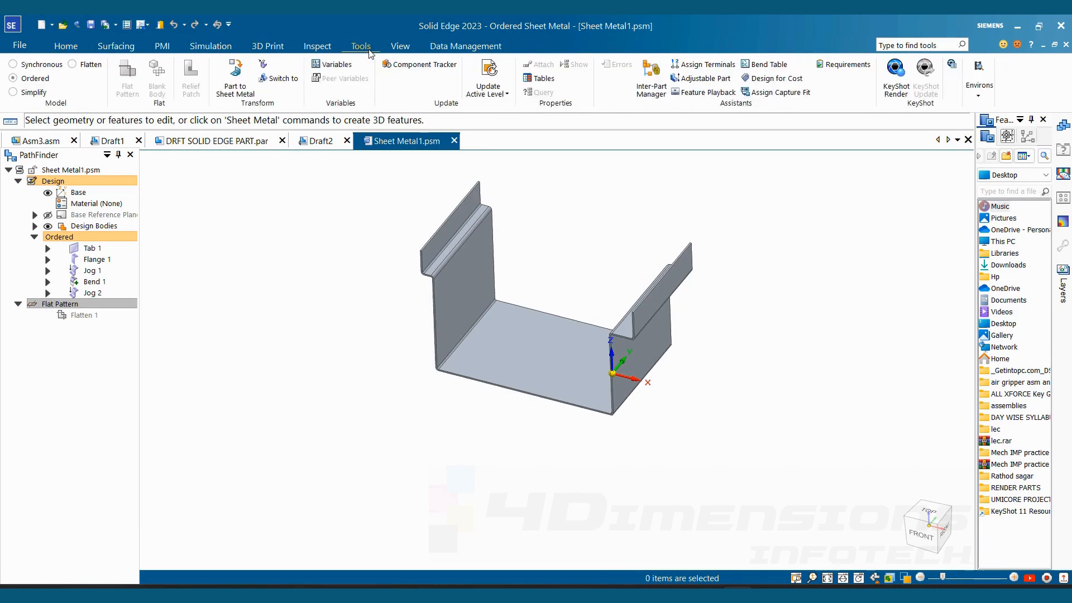
{"action": "left_click", "coordinate": [84, 64]}
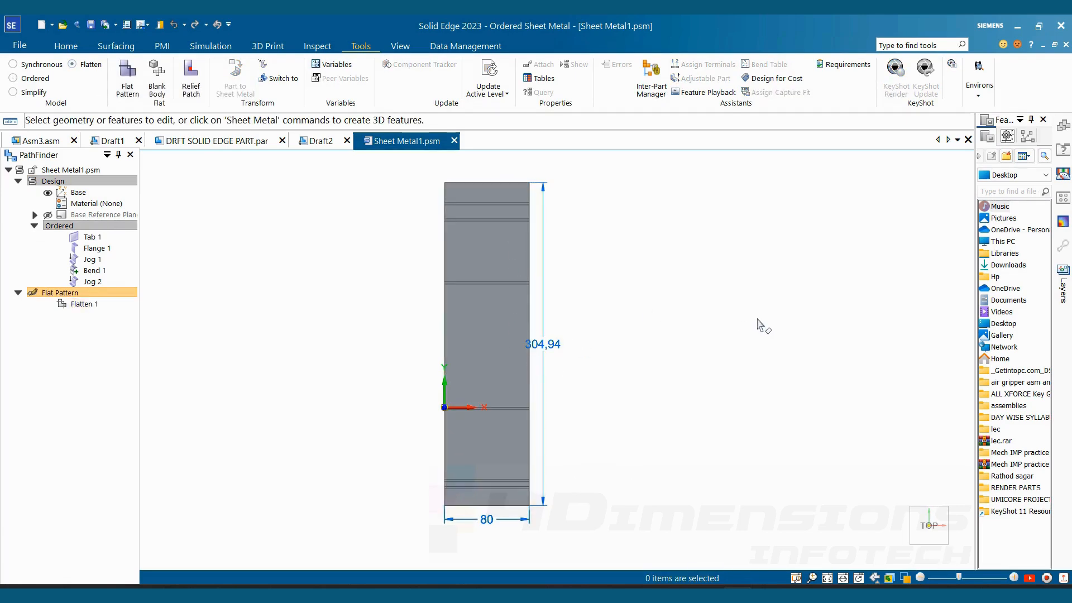
{"action": "left_click", "coordinate": [28, 79]}
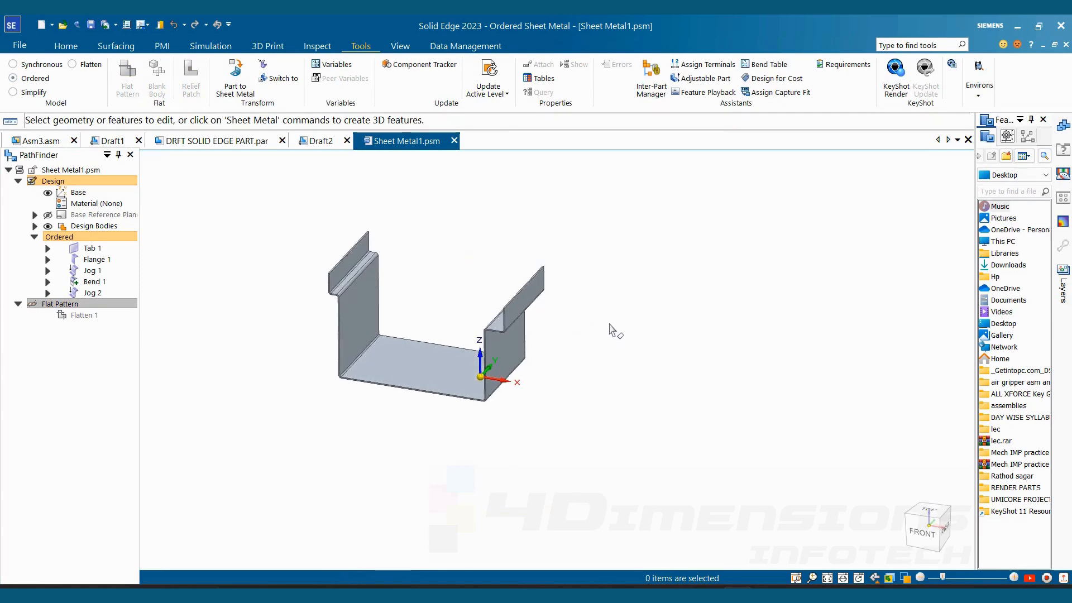
{"action": "mouse_move", "coordinate": [610, 325]}
{"action": "middle_mouse_down"}
{"action": "mouse_move", "coordinate": [597, 337]}
{"action": "mouse_move", "coordinate": [612, 319]}
{"action": "middle_mouse_up"}
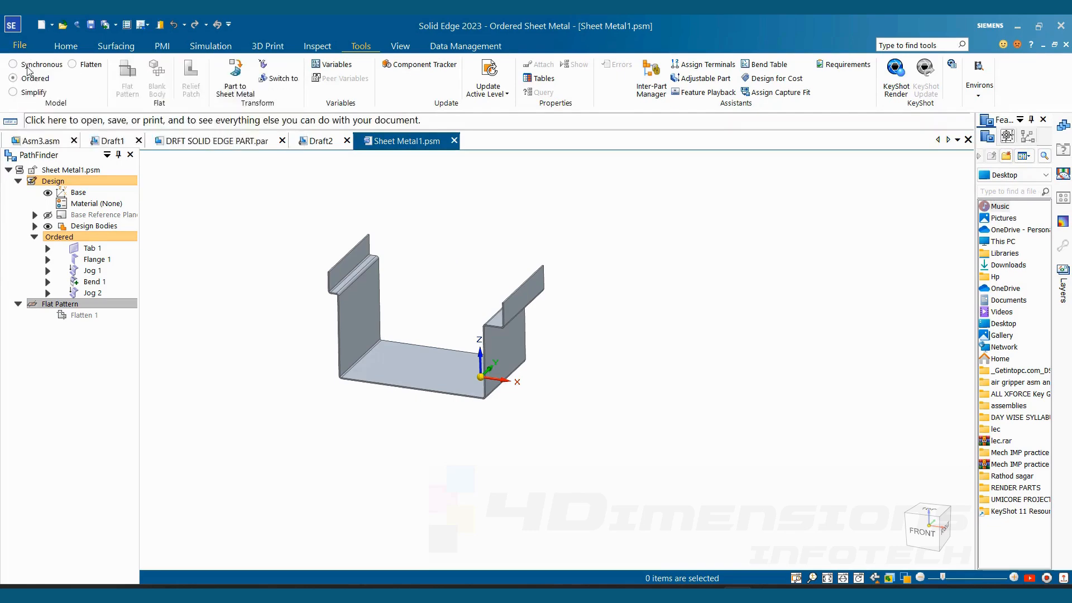
- Create a drawing of the active sheet metal model from the iso metric draft.dft template, running the Drawing View Creation Wizard
{"action": "left_click", "coordinate": [22, 47]}
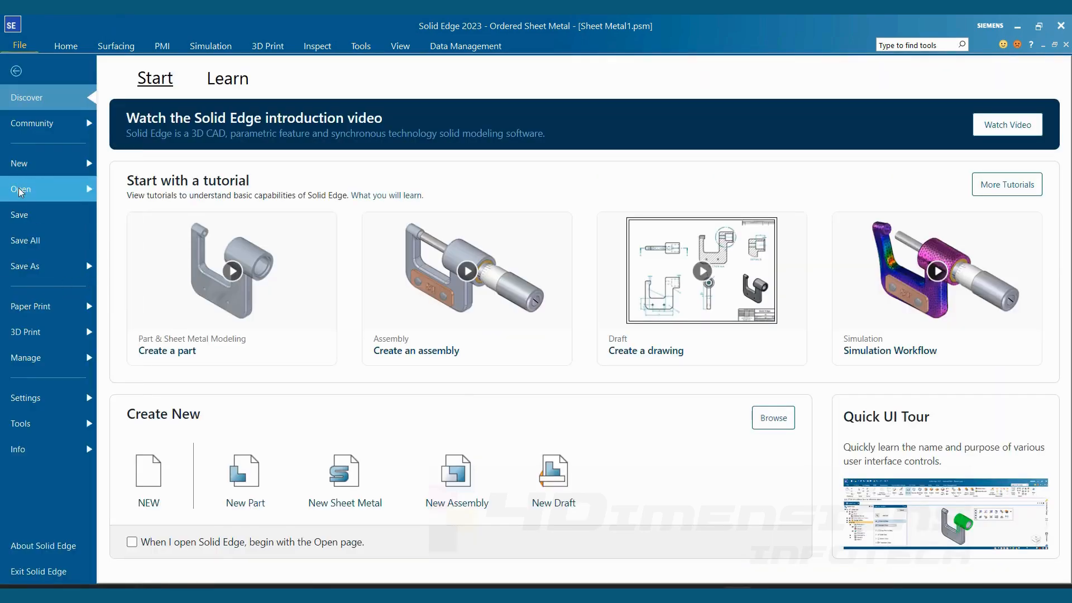
{"action": "left_click", "coordinate": [43, 193]}
{"action": "left_click", "coordinate": [19, 163]}
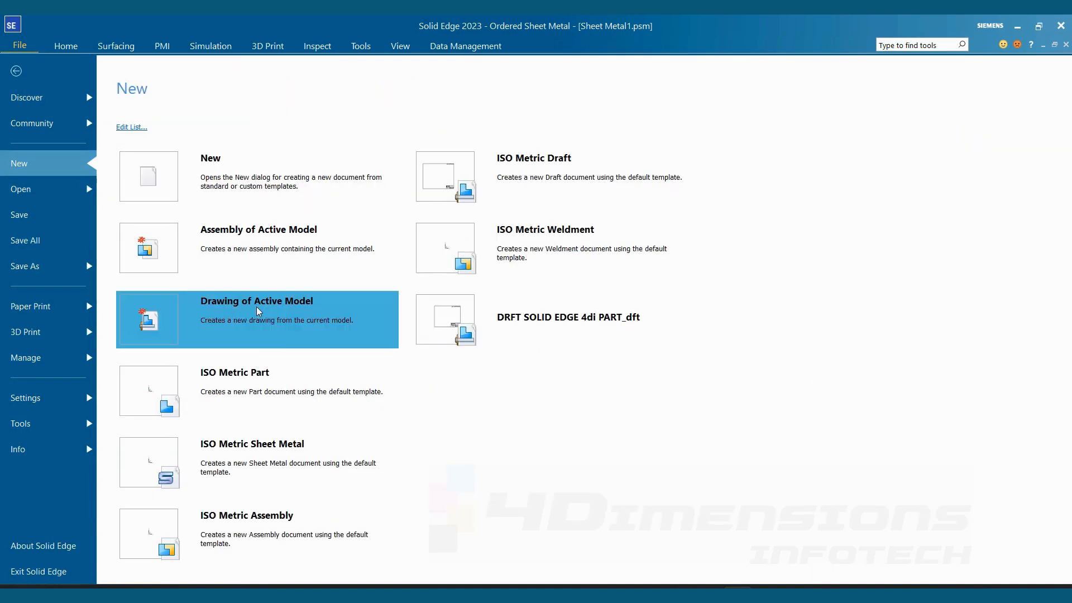
{"action": "left_click", "coordinate": [257, 307]}
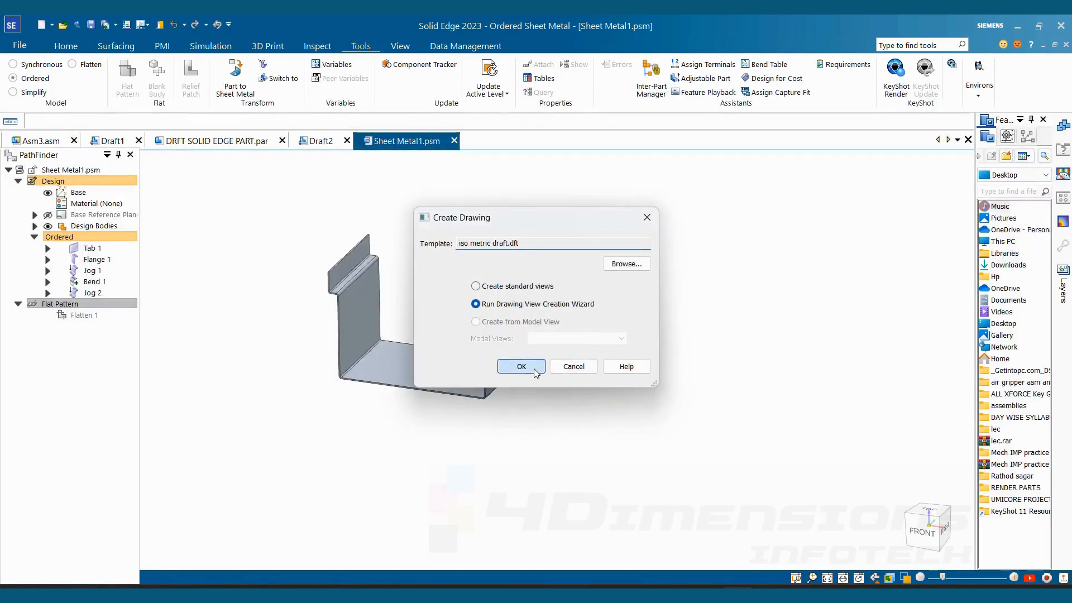
{"action": "left_click", "coordinate": [521, 366]}
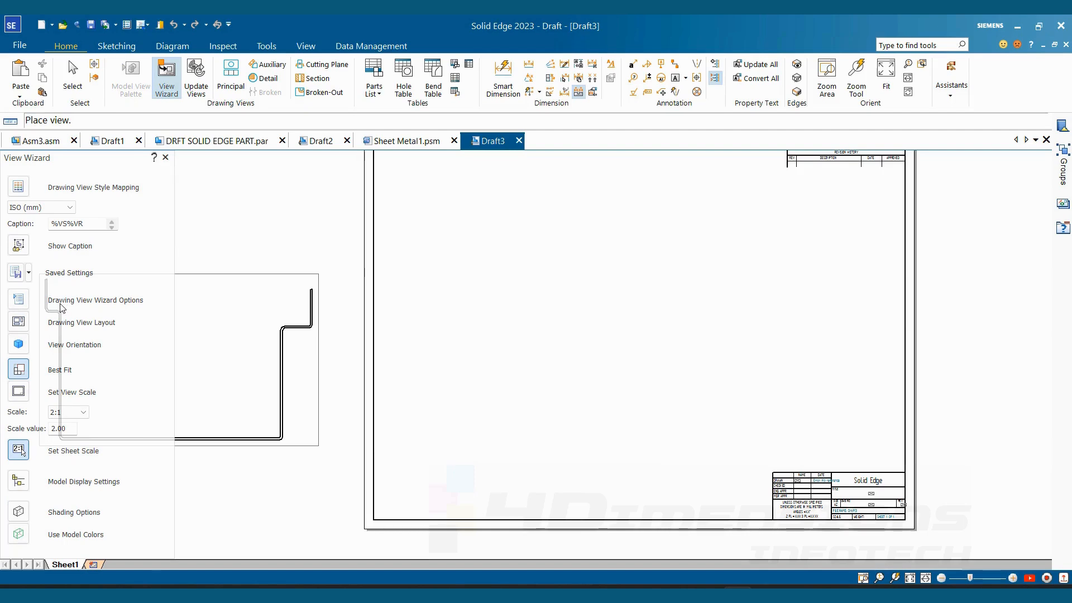
- Place the part's flat pattern as a drawing view in the sheet's left half at 1:1 scale
{"action": "left_click", "coordinate": [24, 302]}
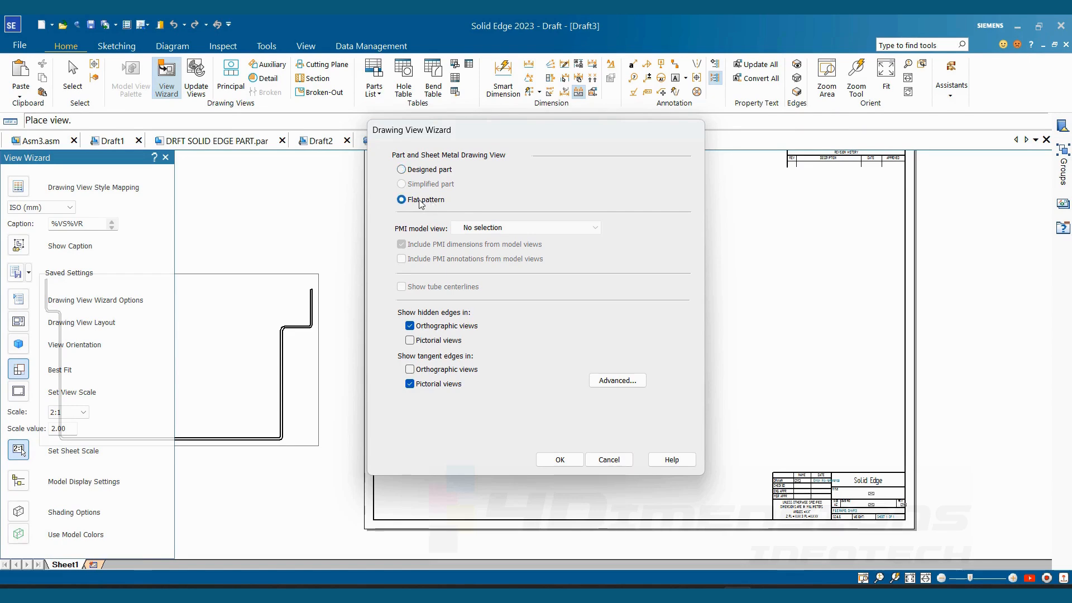
{"action": "left_click", "coordinate": [563, 460]}
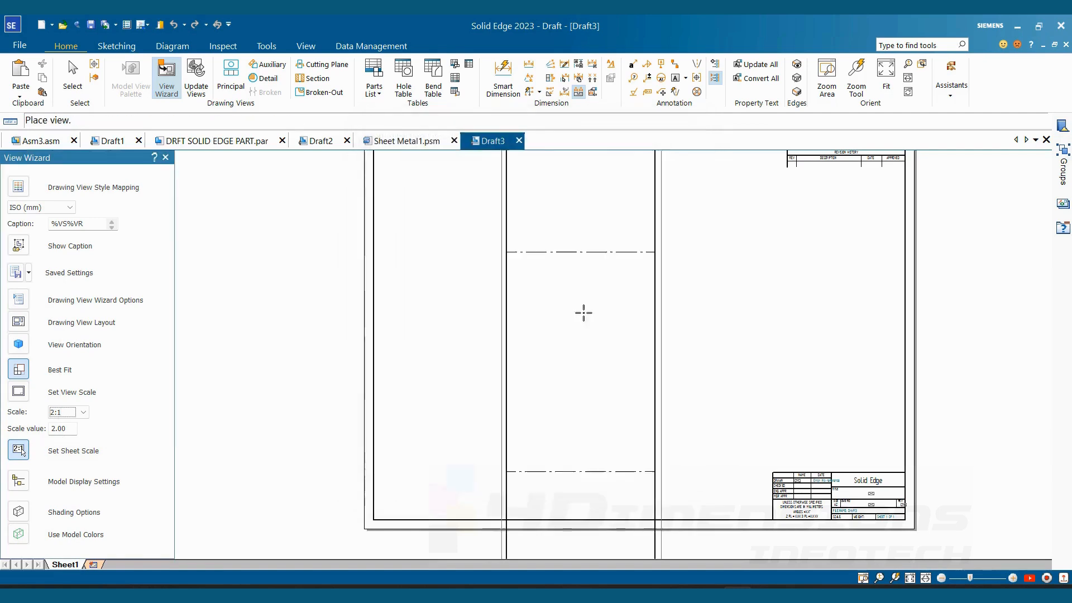
{"action": "scroll", "coordinate": [550, 345], "scroll_direction": "down", "scroll_amount": 5}
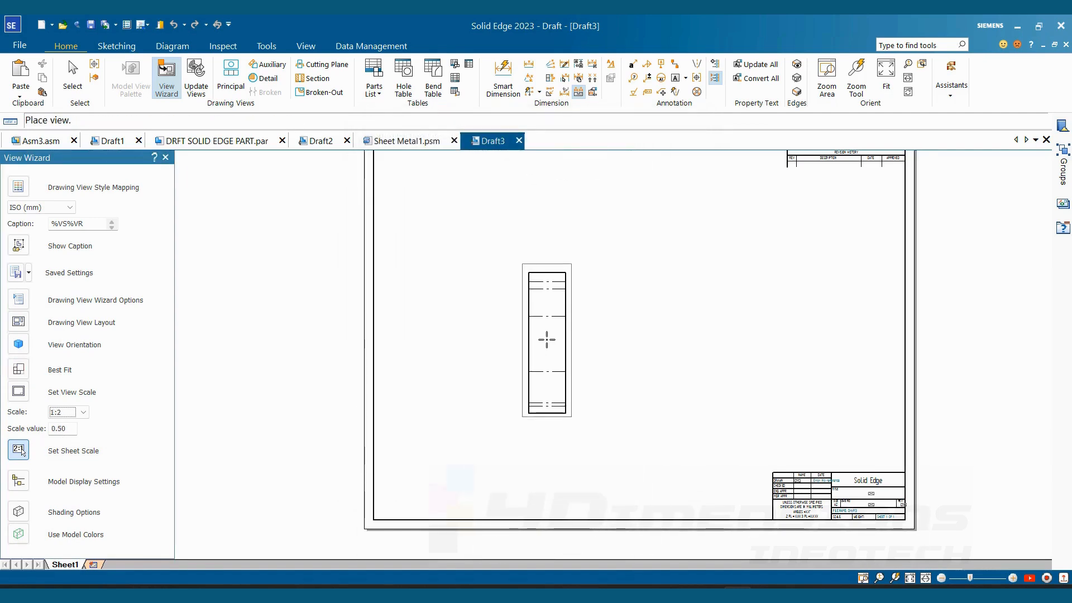
{"action": "middle_click_drag", "start_coordinate": [545, 340], "coordinate": [599, 352]}
{"action": "scroll", "coordinate": [323, 259], "scroll_direction": "down", "scroll_amount": 1}
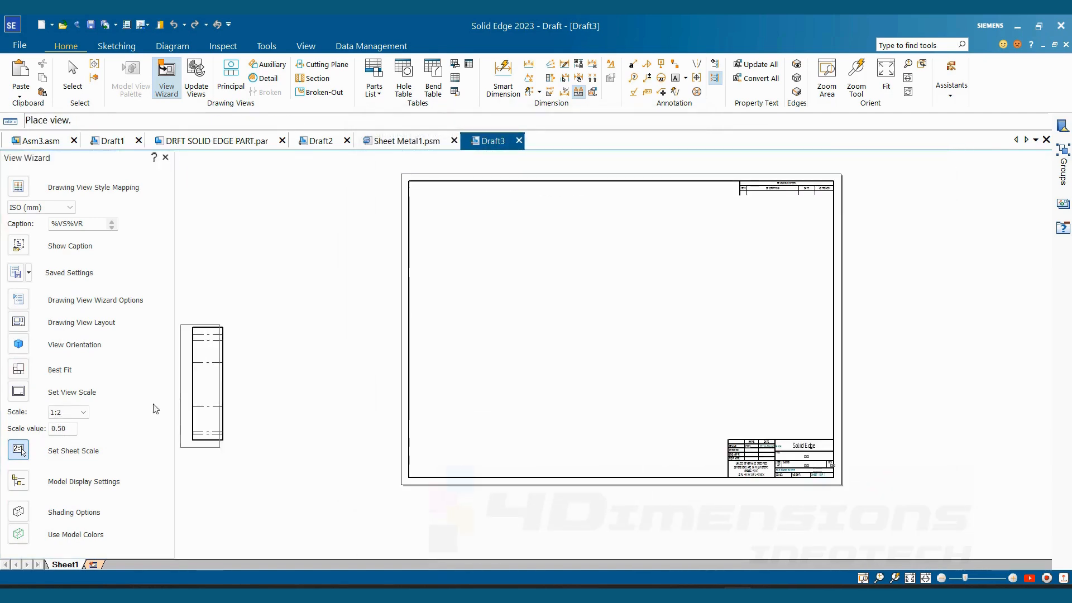
{"action": "left_click", "coordinate": [67, 412]}
{"action": "left_click", "coordinate": [55, 469]}
{"action": "left_click", "coordinate": [498, 322]}
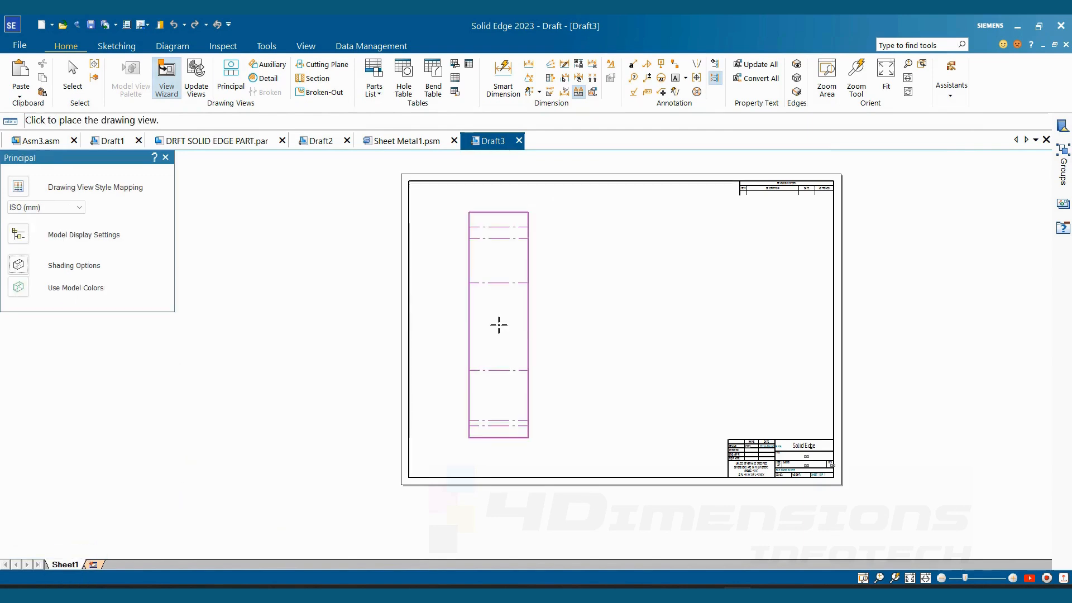
- Place a principal side view directly to the right of the flat pattern view and end view placement
{"action": "left_click", "coordinate": [566, 333]}
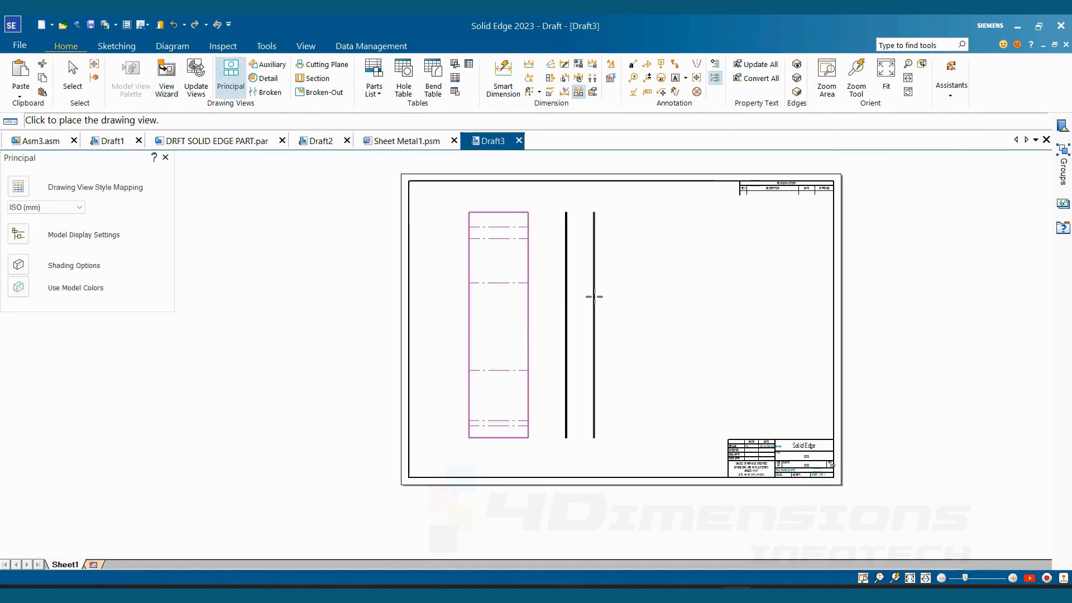
{"action": "key", "text": "Escape"}
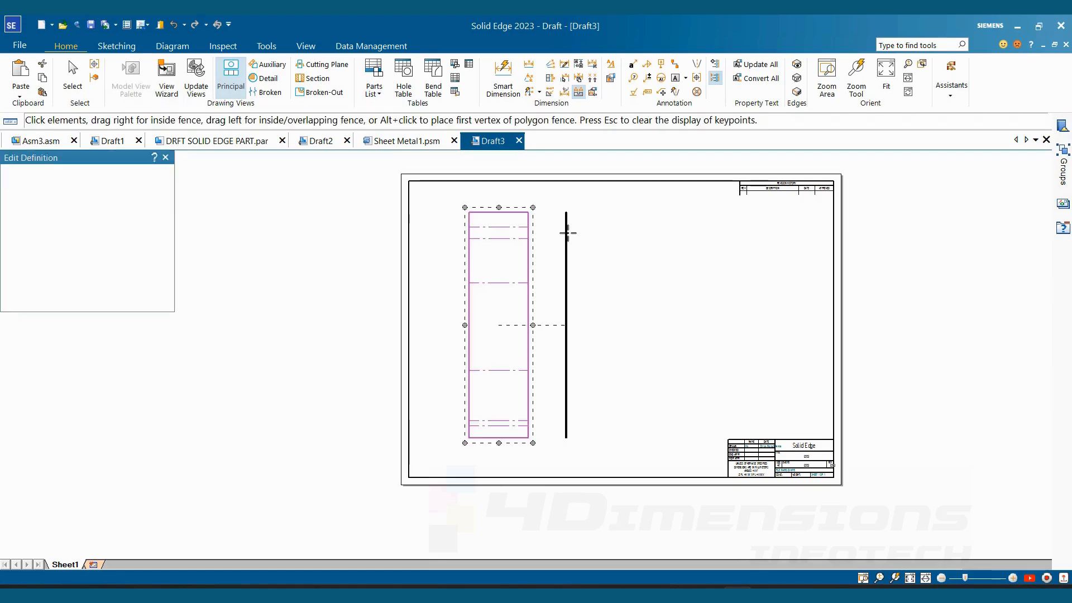
{"action": "middle_click_drag", "start_coordinate": [630, 314], "coordinate": [596, 328]}
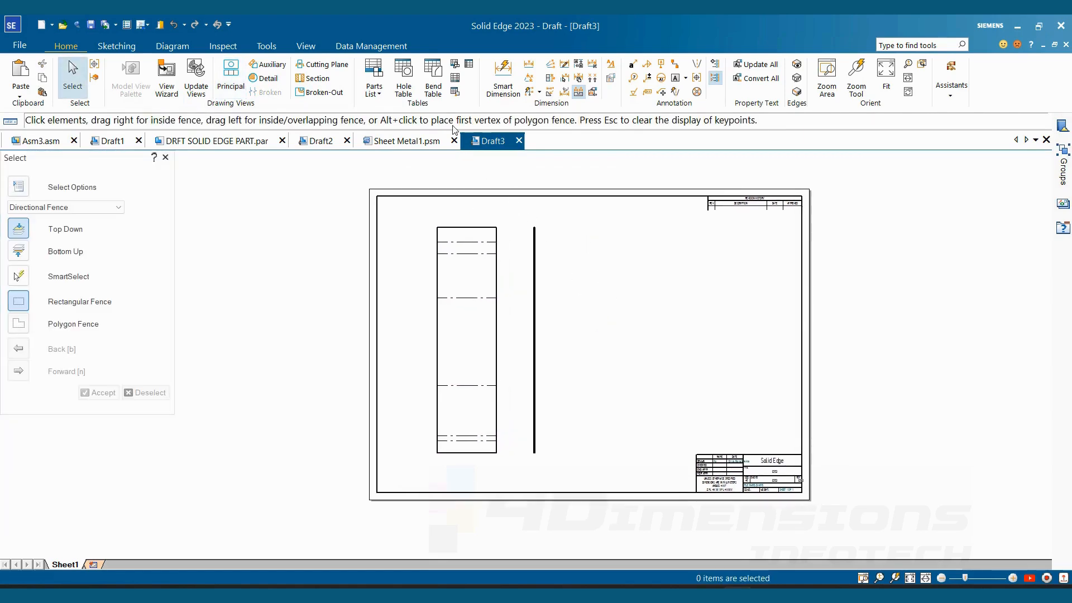
- Add a bend table with auto-callouts for the flat pattern view, placing it right of the side view, and examine its entries
{"action": "left_click", "coordinate": [441, 91]}
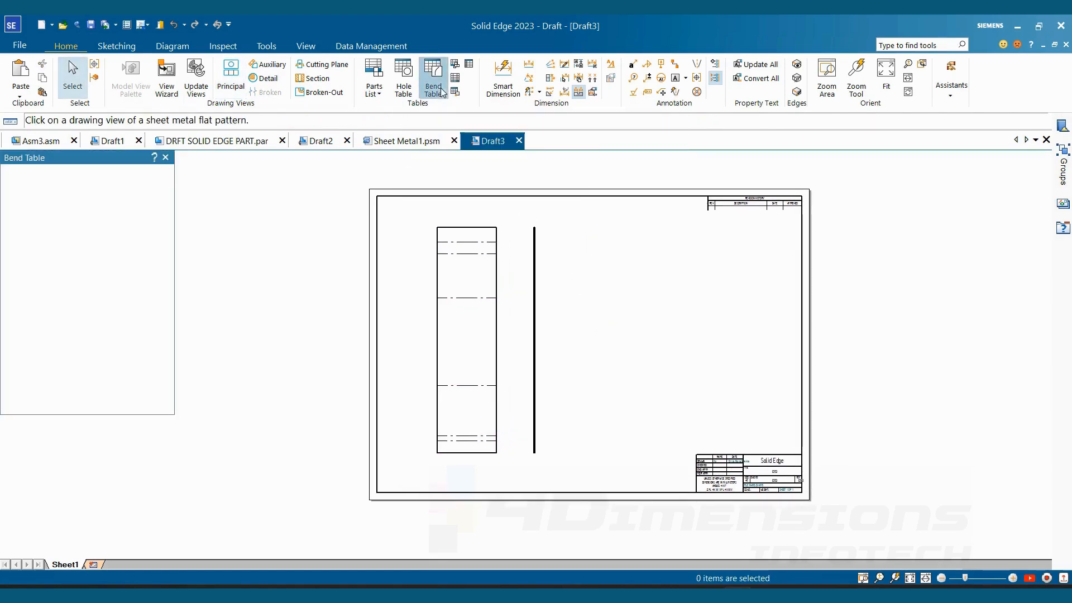
{"action": "left_click", "coordinate": [484, 231]}
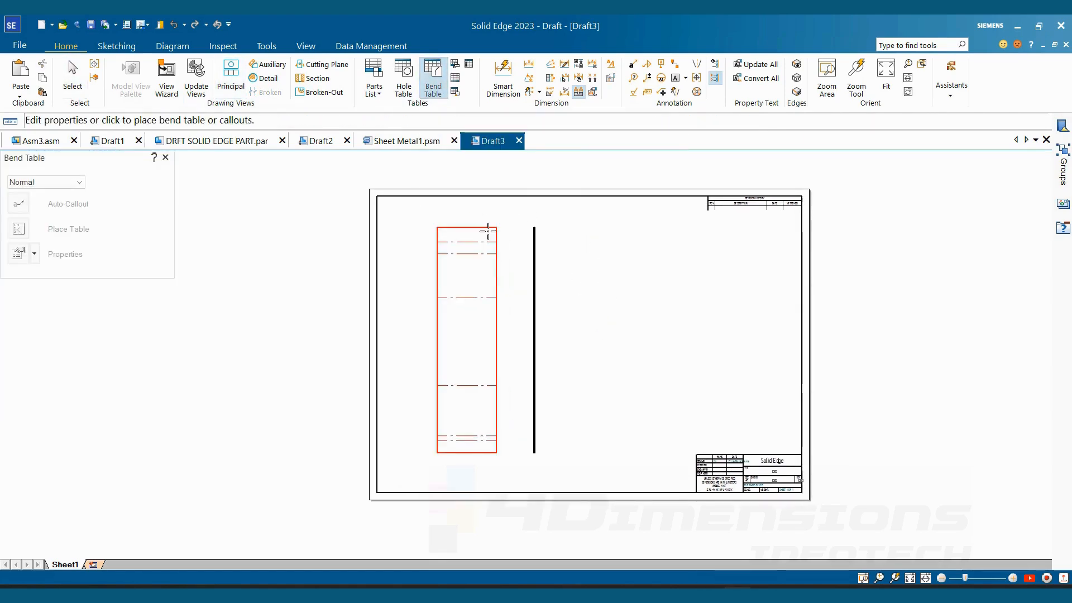
{"action": "left_click", "coordinate": [578, 241]}
{"action": "scroll", "coordinate": [643, 334], "scroll_direction": "up", "scroll_amount": 2}
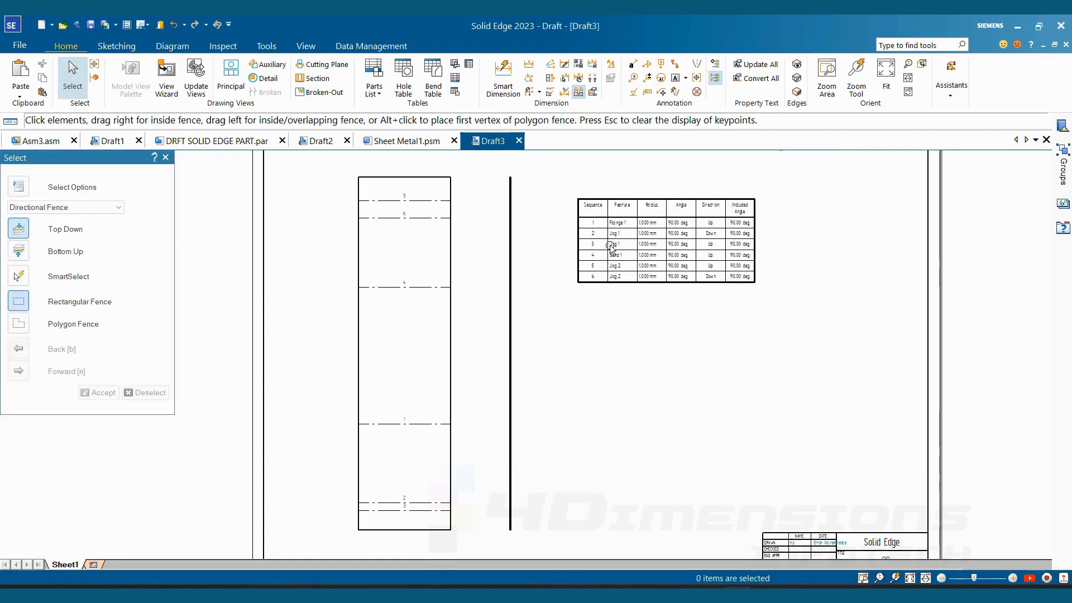
{"action": "mouse_move", "coordinate": [702, 310]}
{"action": "middle_mouse_down"}
{"action": "mouse_move", "coordinate": [691, 289]}
{"action": "mouse_move", "coordinate": [675, 294]}
{"action": "middle_mouse_up"}
{"action": "scroll", "coordinate": [654, 222], "scroll_direction": "up", "scroll_amount": 1}
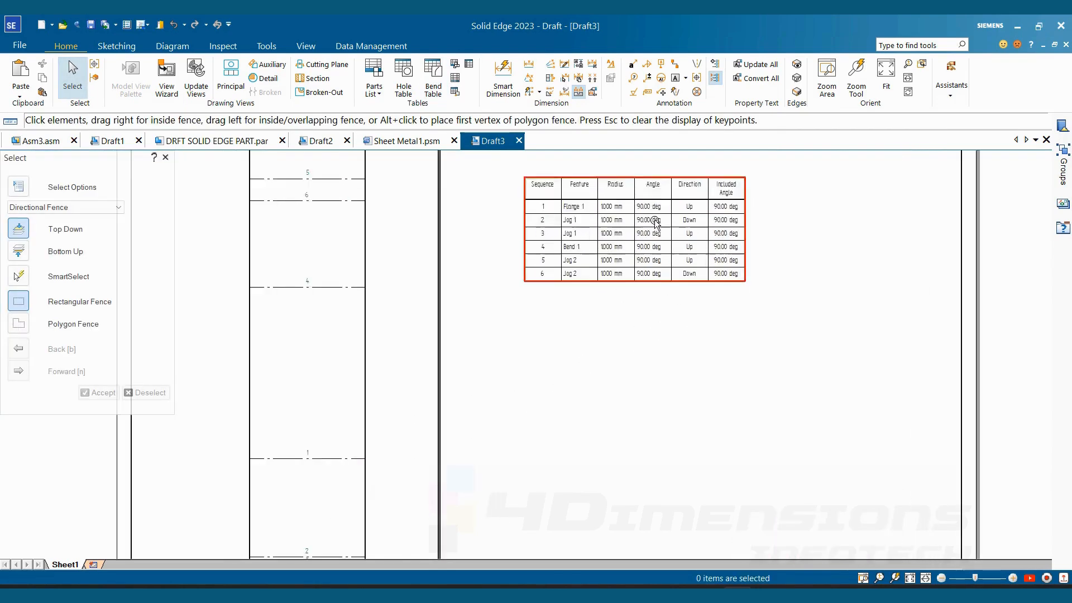
{"action": "middle_click_drag", "start_coordinate": [654, 221], "coordinate": [654, 253]}
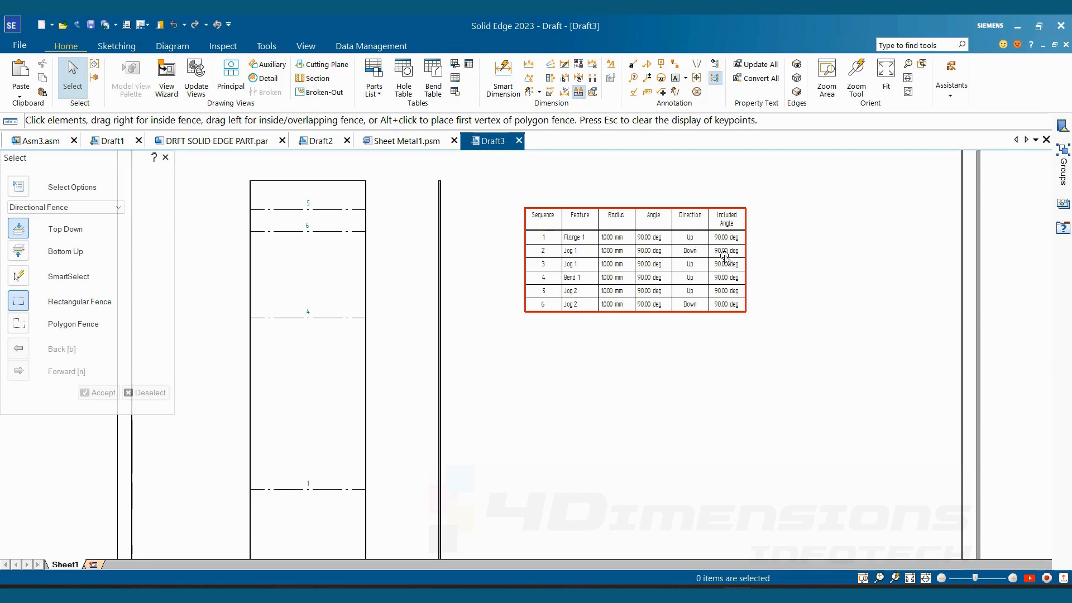
{"action": "middle_click_drag", "start_coordinate": [682, 272], "coordinate": [702, 267]}
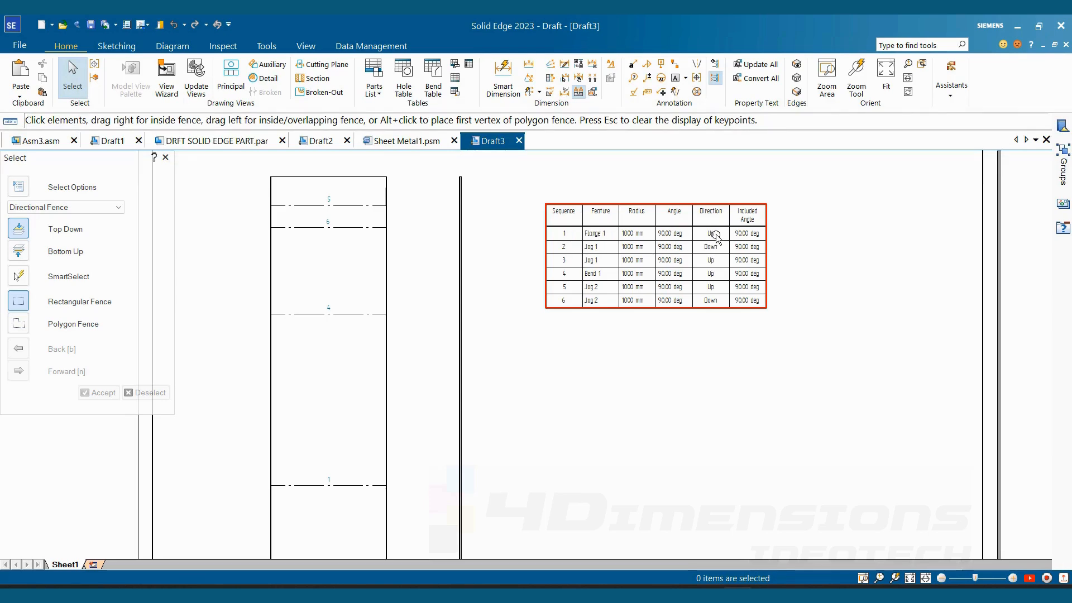
{"action": "scroll", "coordinate": [641, 287], "scroll_direction": "down", "scroll_amount": 6}
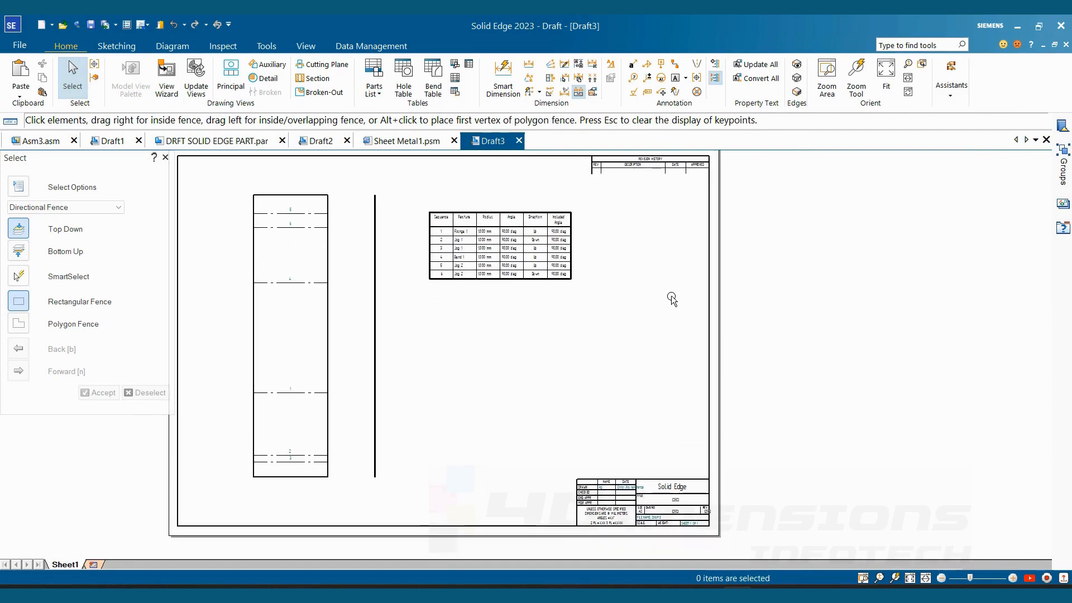
- Place an iso view of the designed Sheet Metal1.psm part at 1:1 scale below the bend table
{"action": "left_click", "coordinate": [151, 77]}
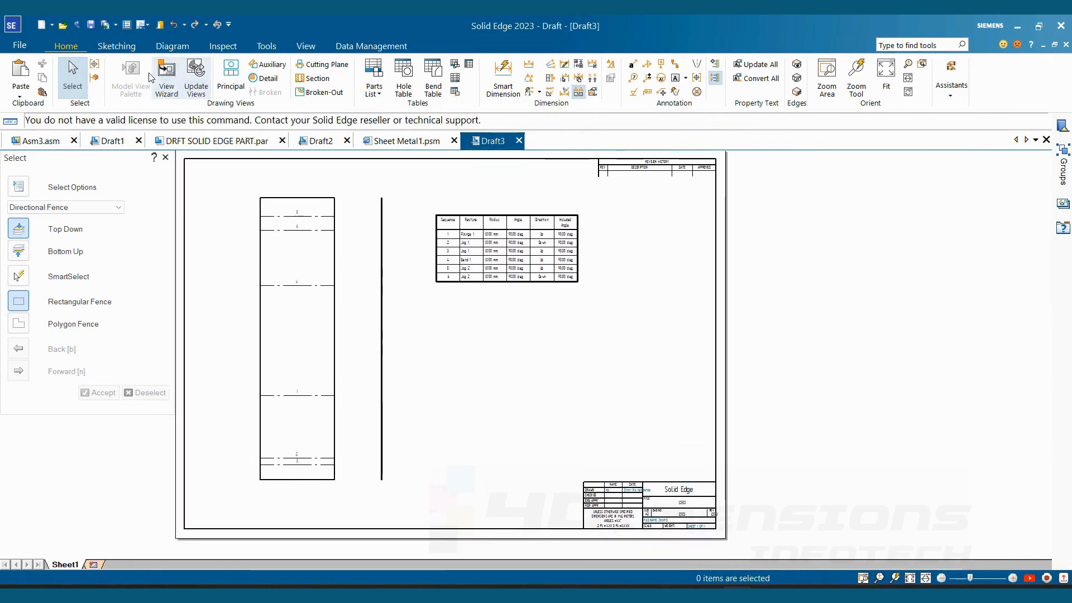
{"action": "left_click", "coordinate": [166, 77]}
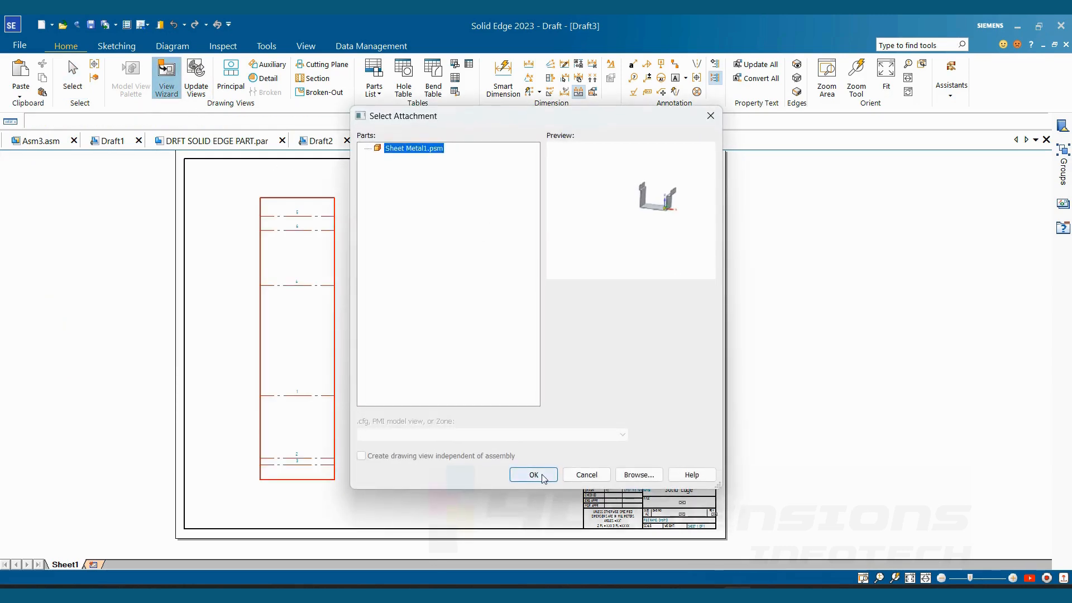
{"action": "left_click", "coordinate": [534, 475]}
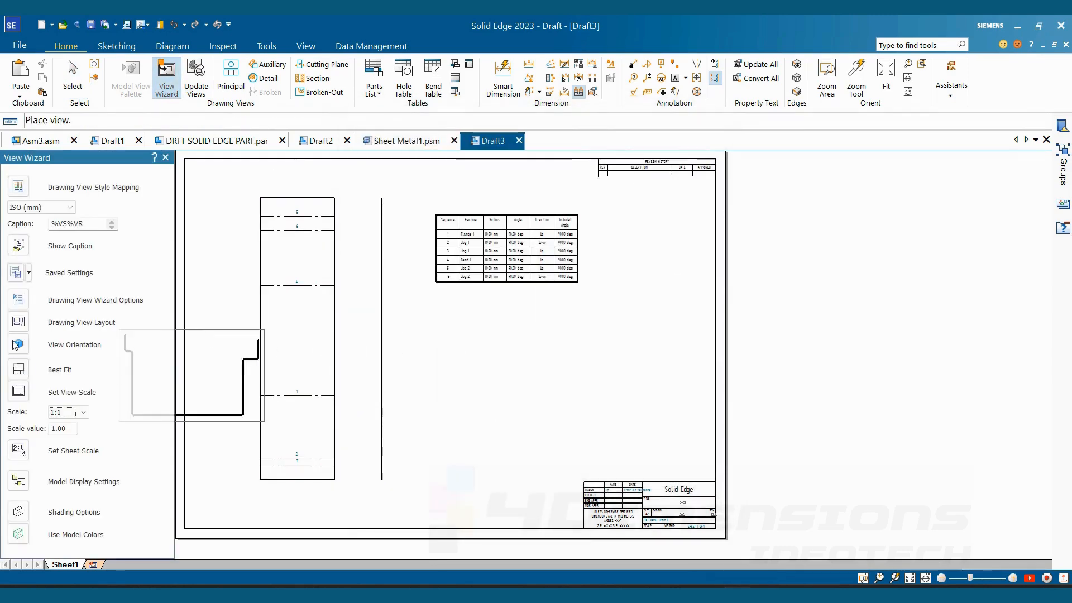
{"action": "left_click", "coordinate": [18, 322]}
{"action": "left_click", "coordinate": [468, 253]}
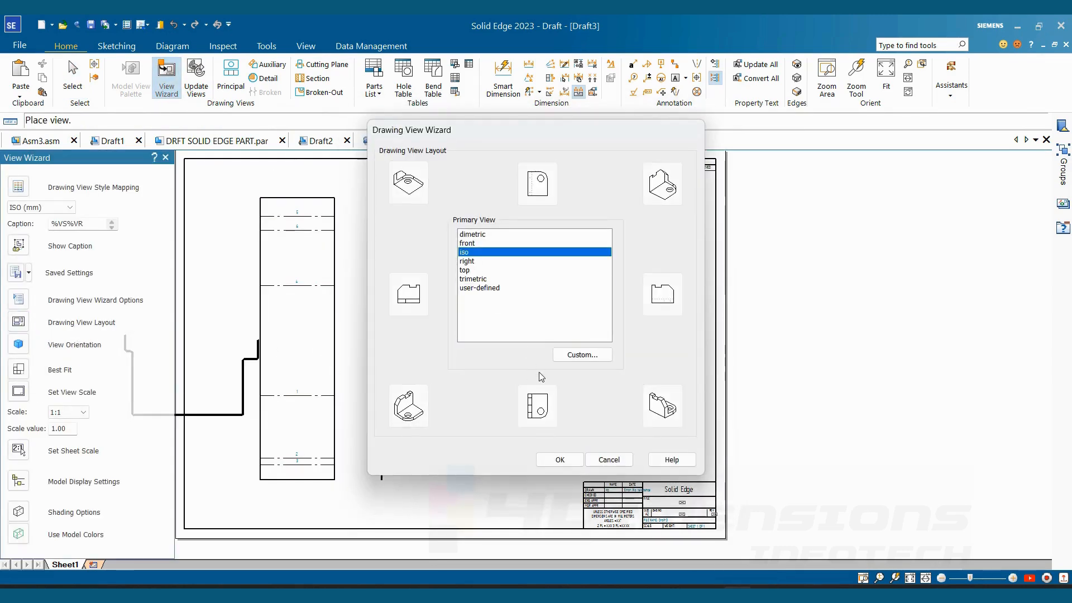
{"action": "left_click", "coordinate": [559, 459]}
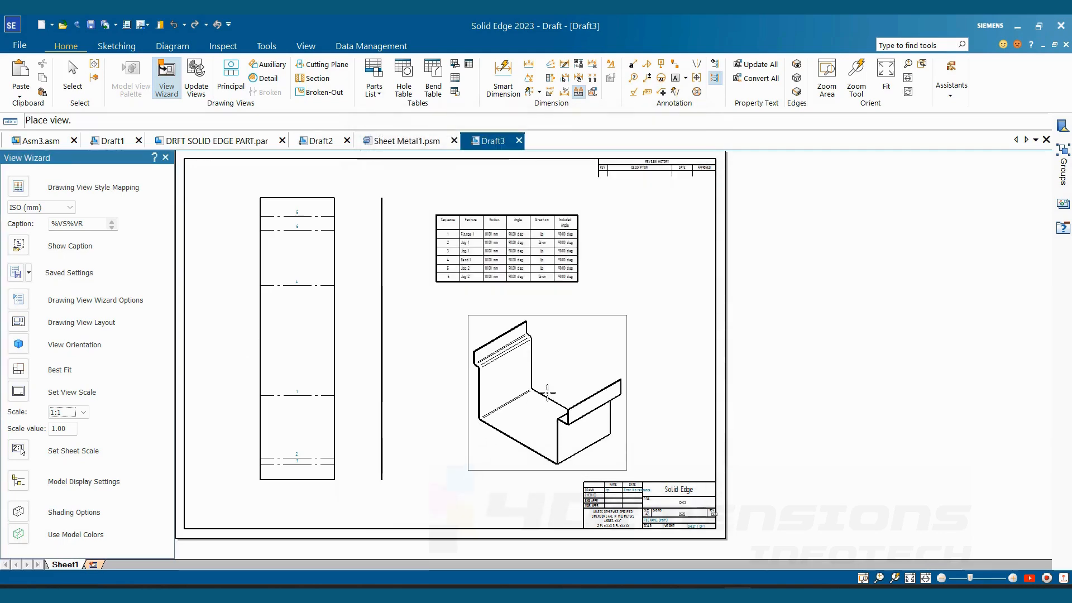
{"action": "left_click", "coordinate": [529, 375]}
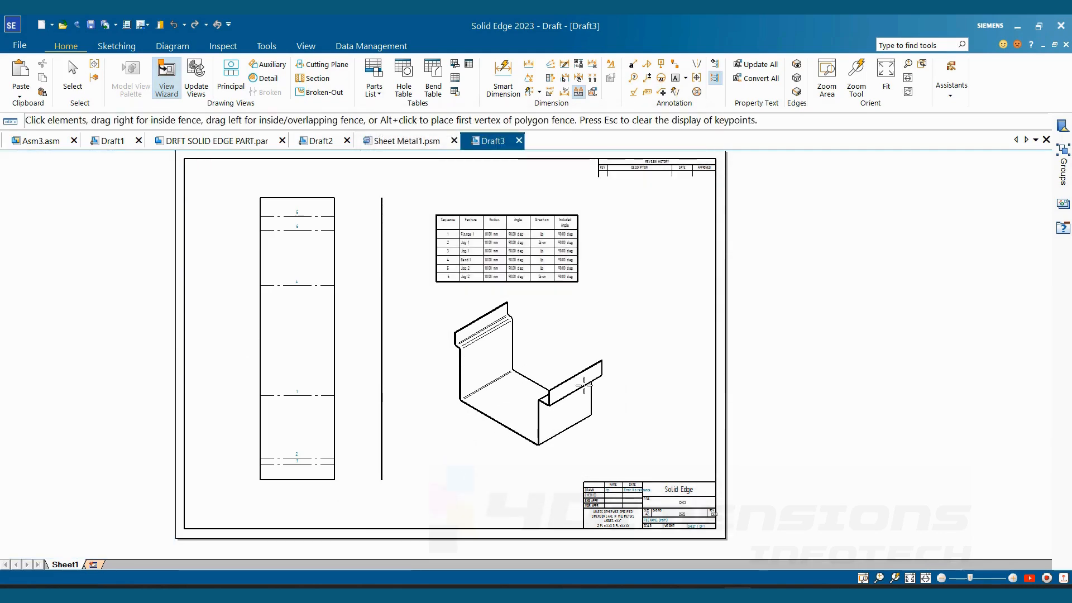
{"action": "left_click", "coordinate": [654, 318]}
- Examine the bend table's entries together with the isometric view and the flat pattern's bend callouts
{"action": "middle_click_drag", "start_coordinate": [570, 385], "coordinate": [686, 367]}
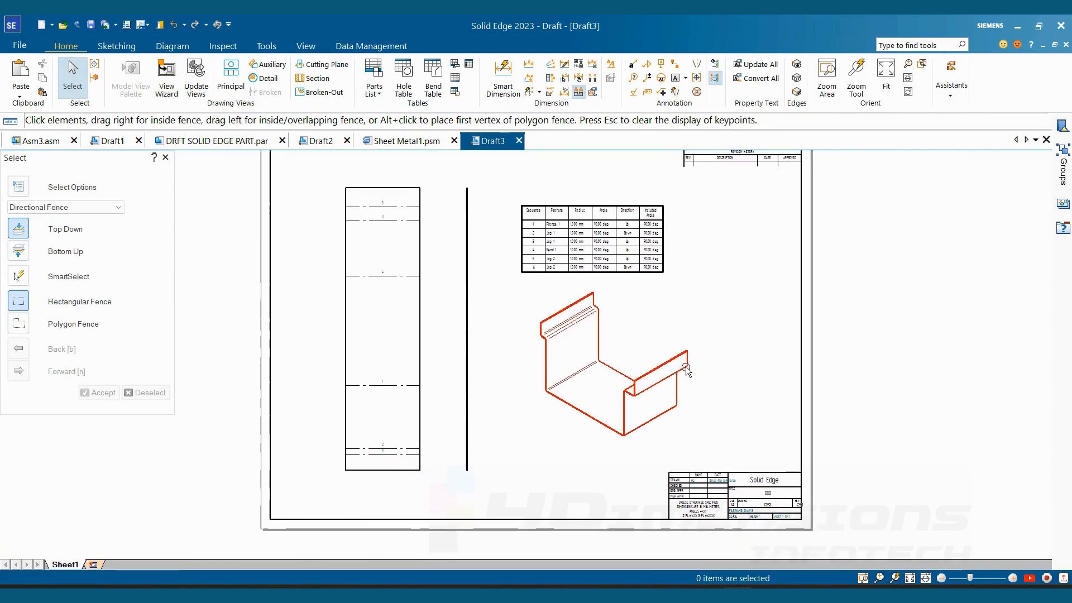
{"action": "scroll", "coordinate": [616, 240], "scroll_direction": "up", "scroll_amount": 1}
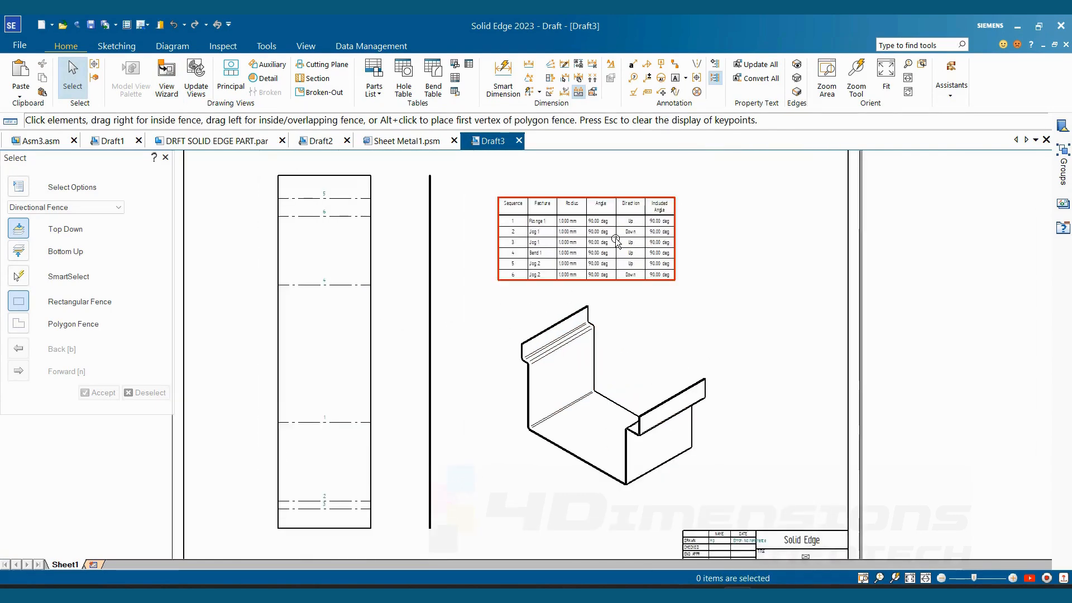
{"action": "middle_click_drag", "start_coordinate": [616, 240], "coordinate": [621, 252]}
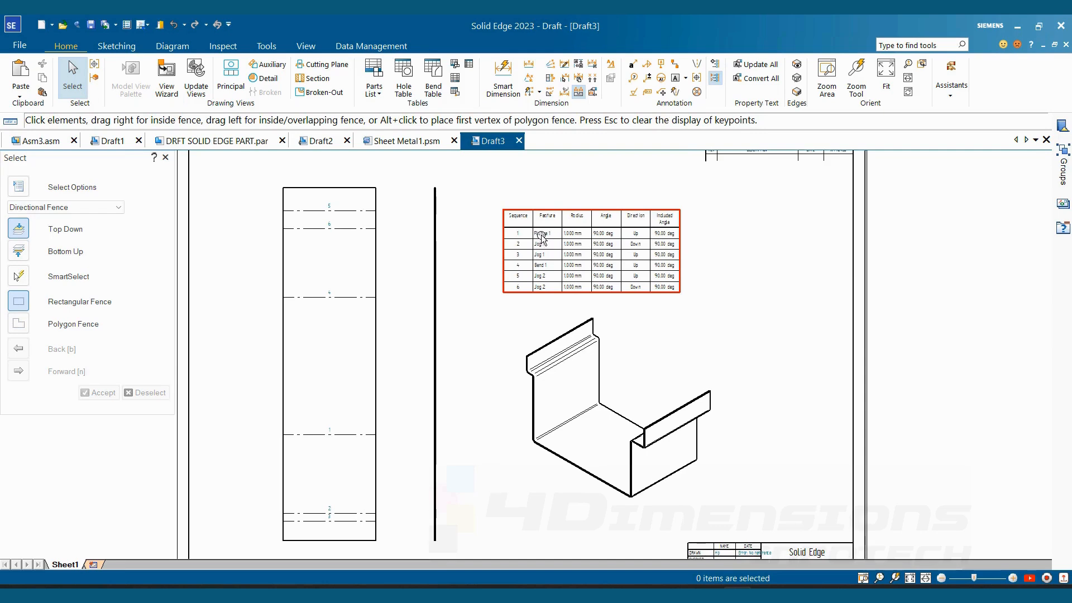
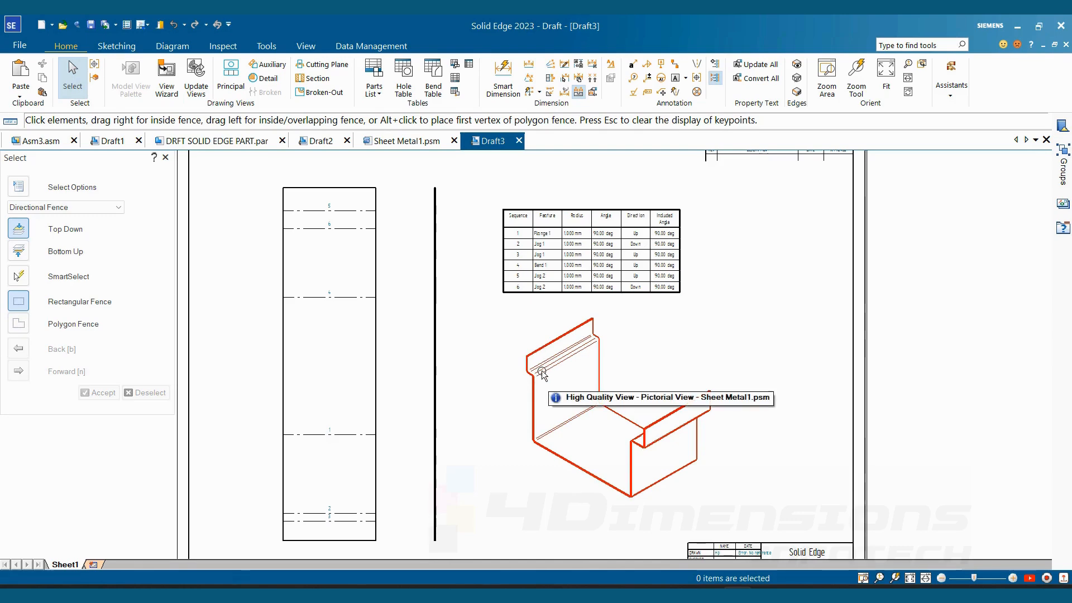
- Examine the jog bends in the isometric view against the bend table's direction entries
{"action": "scroll", "coordinate": [541, 373], "scroll_direction": "up", "scroll_amount": 4}
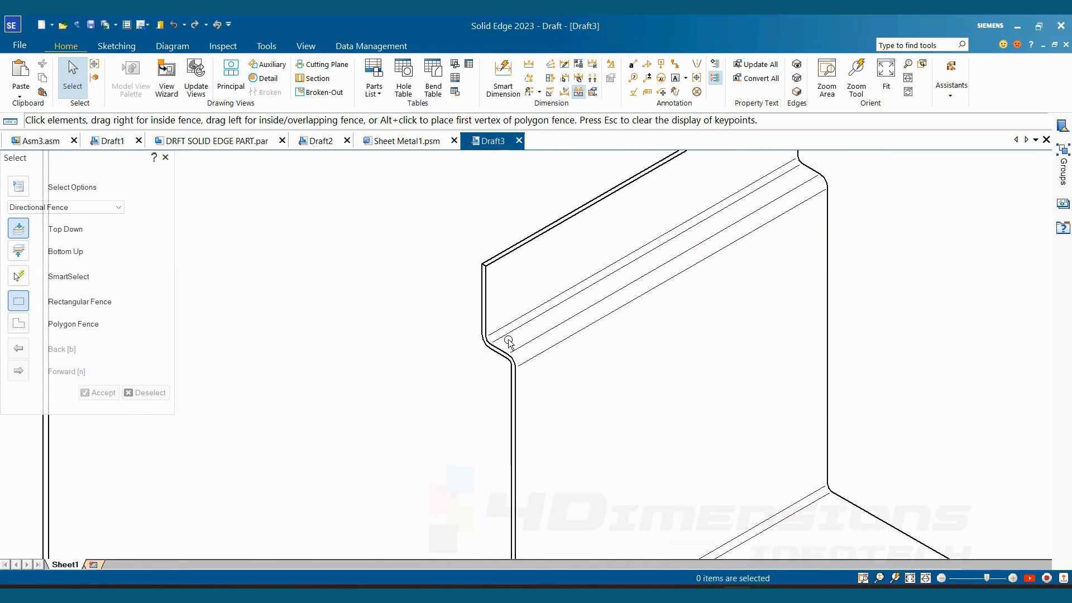
{"action": "scroll", "coordinate": [511, 334], "scroll_direction": "down", "scroll_amount": 2}
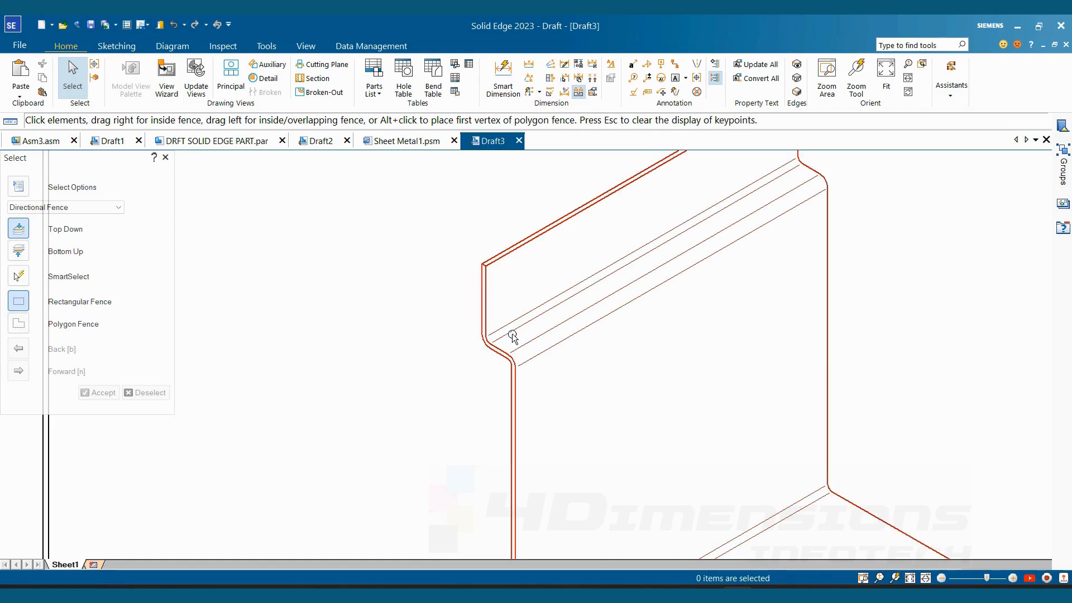
{"action": "scroll", "coordinate": [607, 363], "scroll_direction": "down", "scroll_amount": 4}
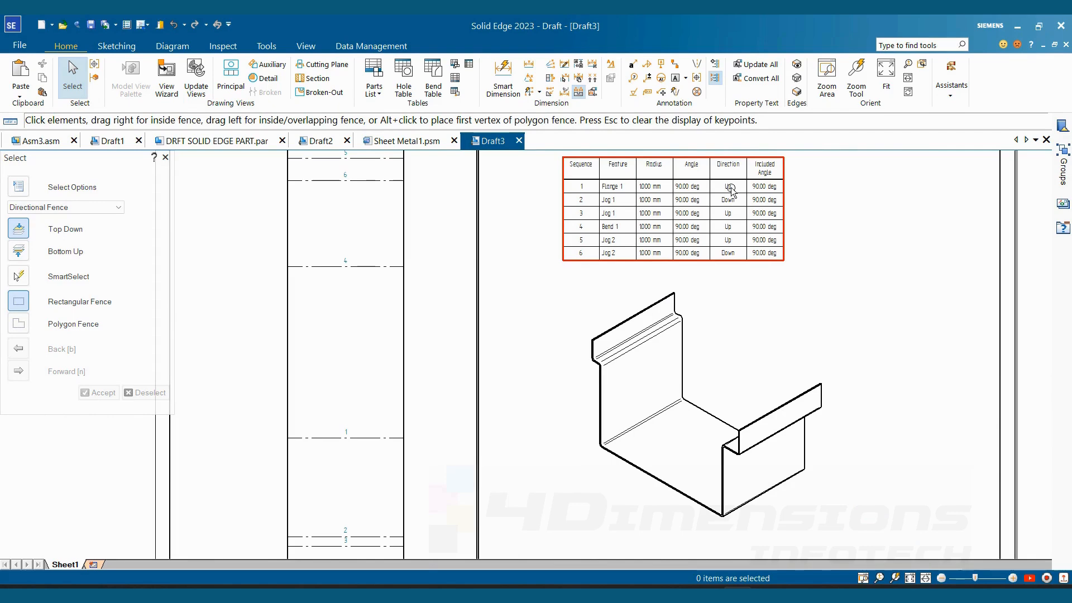
{"action": "scroll", "coordinate": [682, 386], "scroll_direction": "down", "scroll_amount": 3}
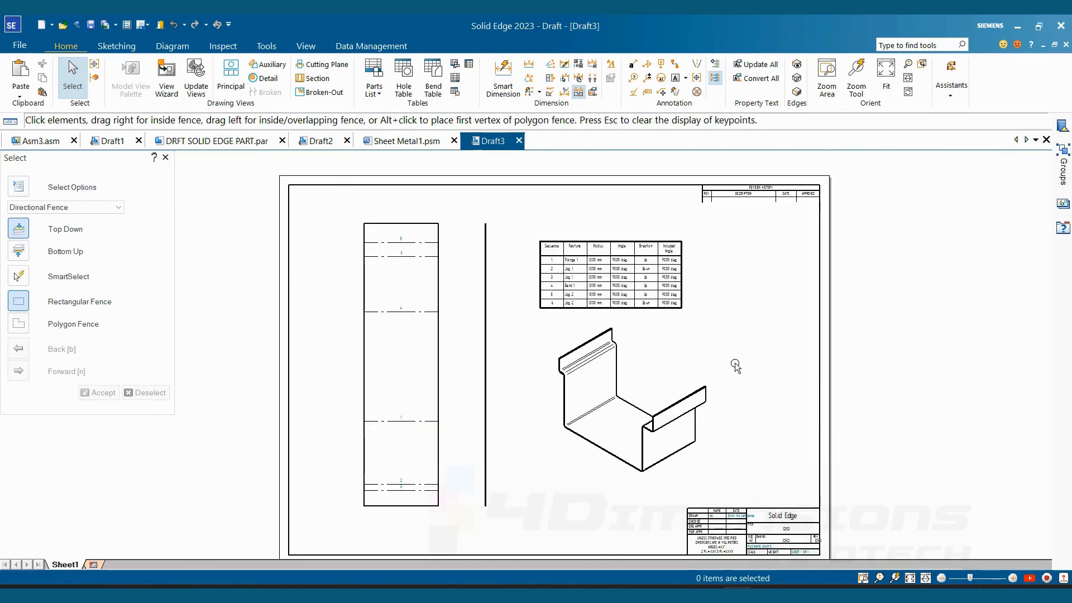
{"action": "key", "text": "Escape"}
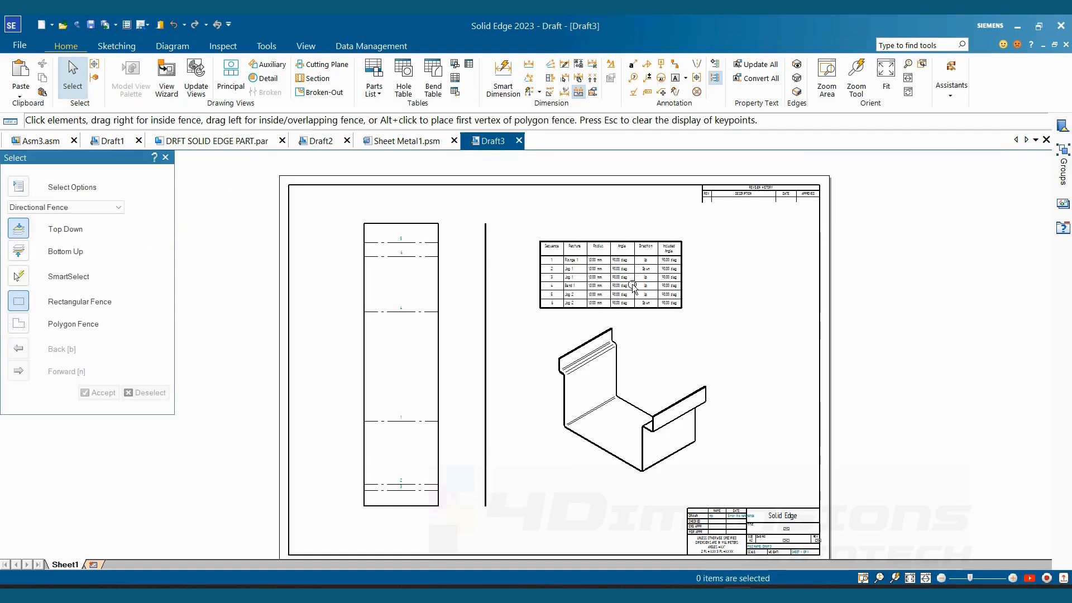
- Replace the isometric view with an orthographic profile view of the designed Sheet Metal1.psm part below the bend table
{"action": "left_click", "coordinate": [609, 341]}
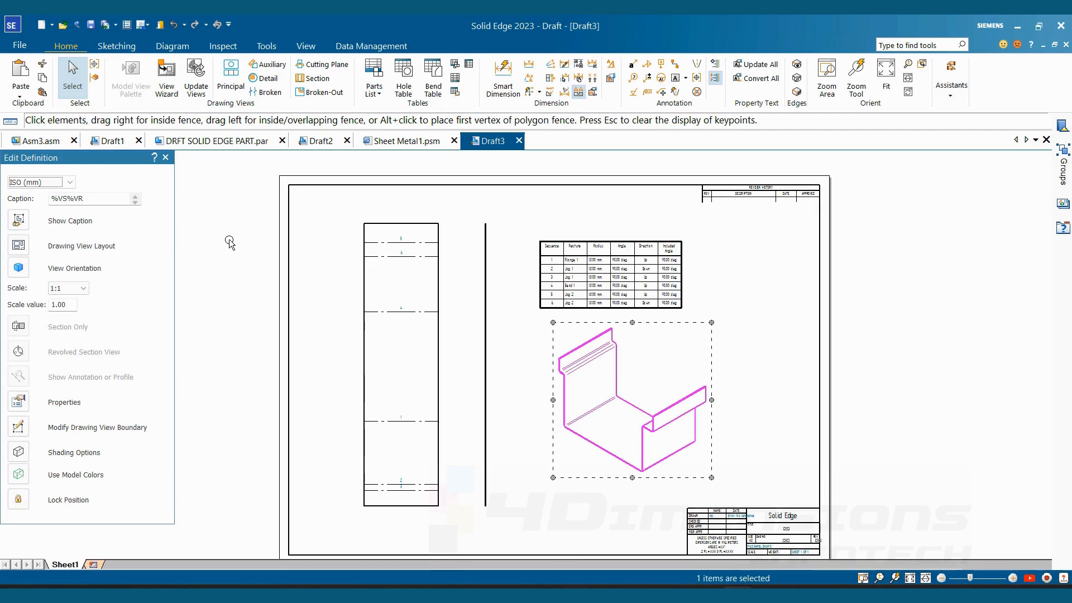
{"action": "left_click", "coordinate": [166, 84]}
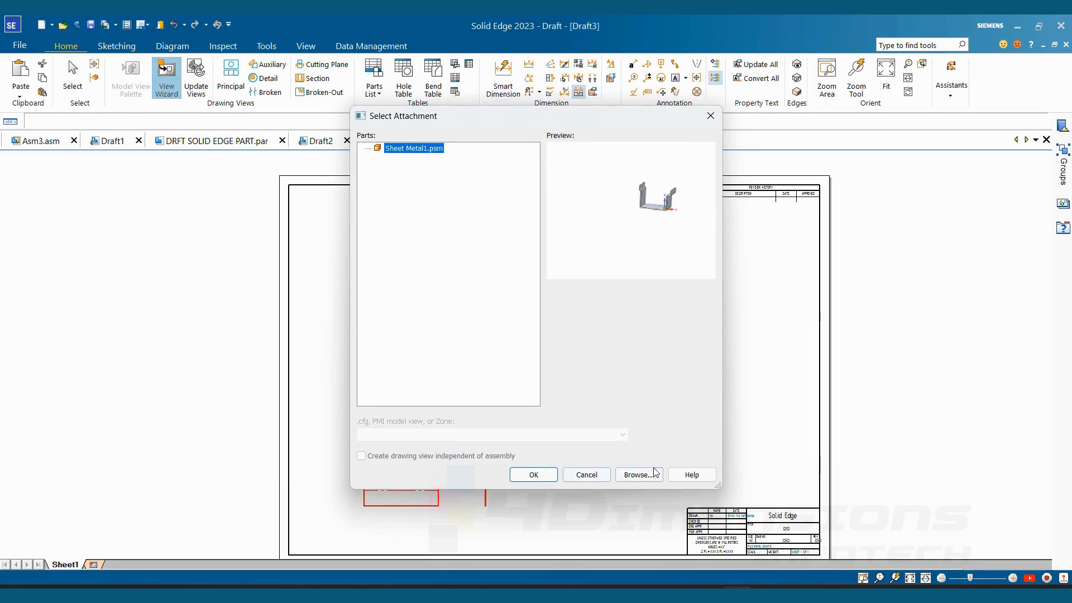
{"action": "left_click", "coordinate": [556, 477]}
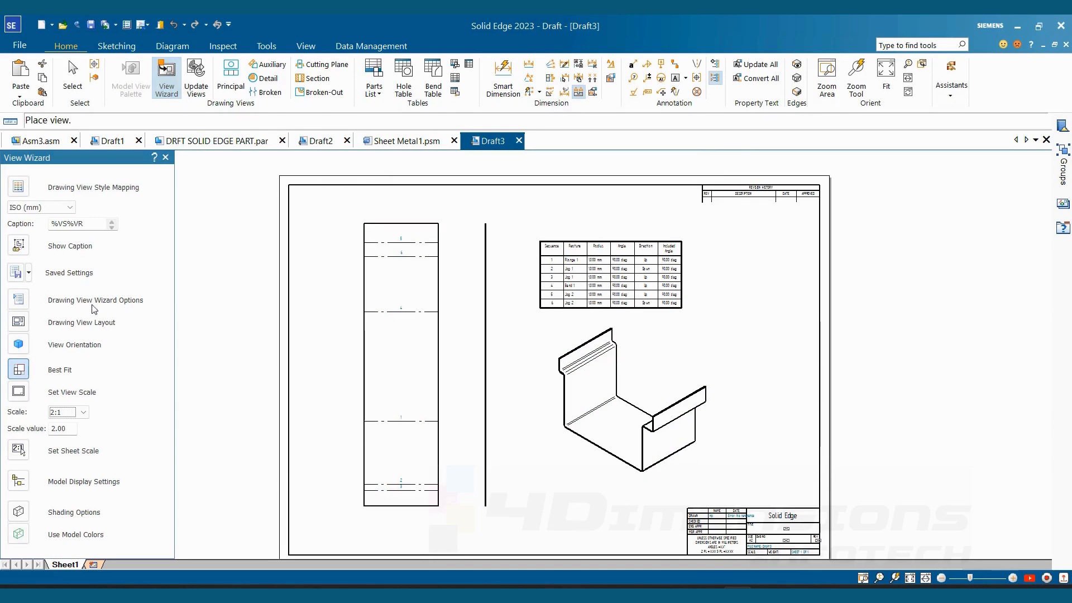
{"action": "left_click", "coordinate": [20, 300]}
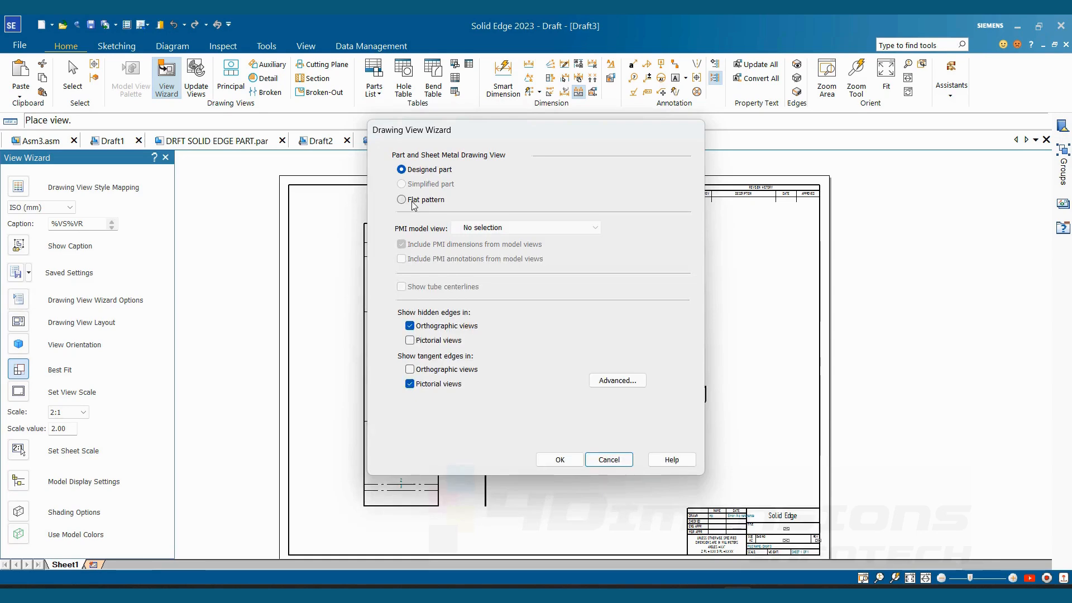
{"action": "left_click", "coordinate": [414, 201]}
{"action": "left_click", "coordinate": [559, 460]}
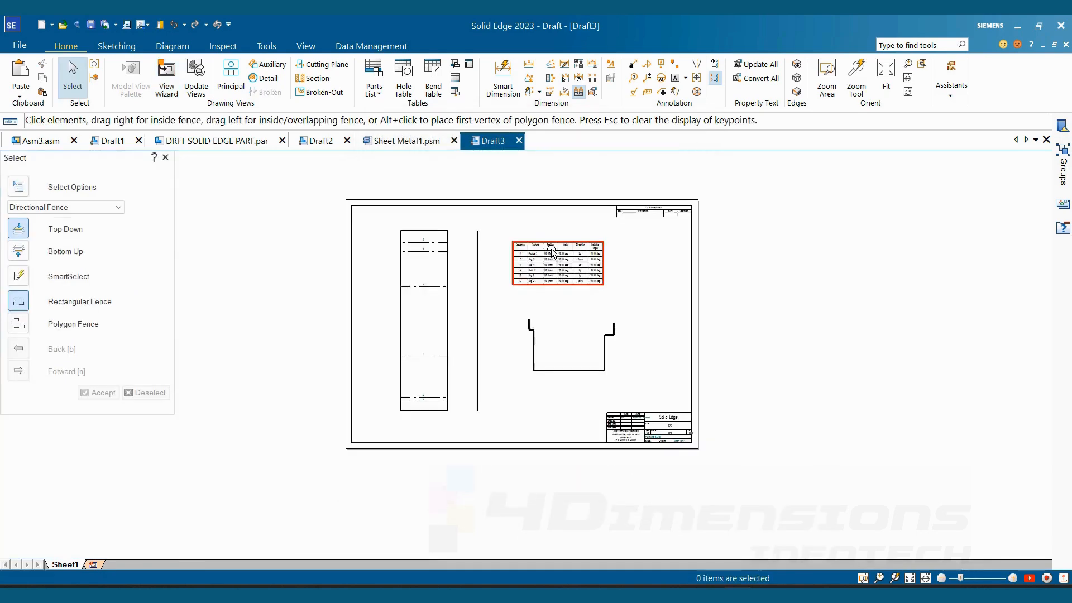
- Create a user-defined table with an added third column headed 3 and place it outside the sheet, beside the revision history block
{"action": "scroll", "coordinate": [552, 251], "scroll_direction": "up", "scroll_amount": 3}
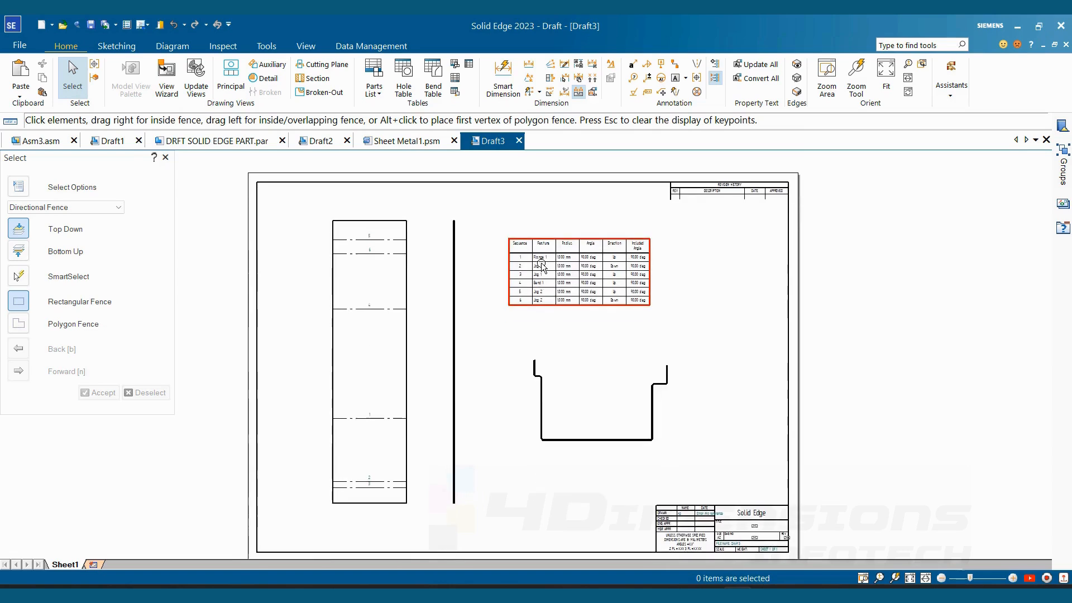
{"action": "left_click", "coordinate": [455, 78]}
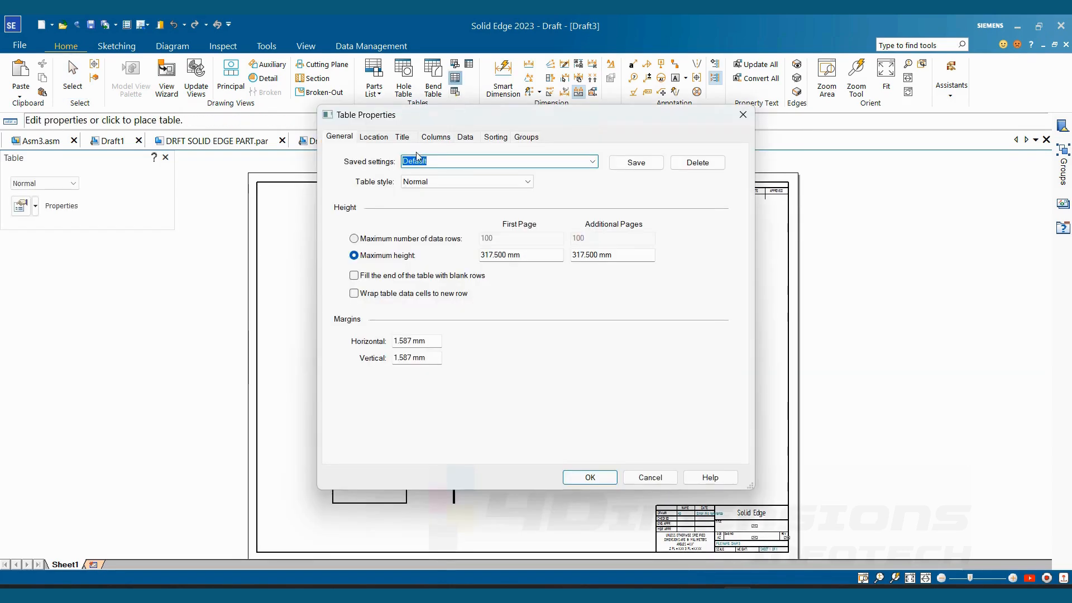
{"action": "left_click", "coordinate": [431, 138]}
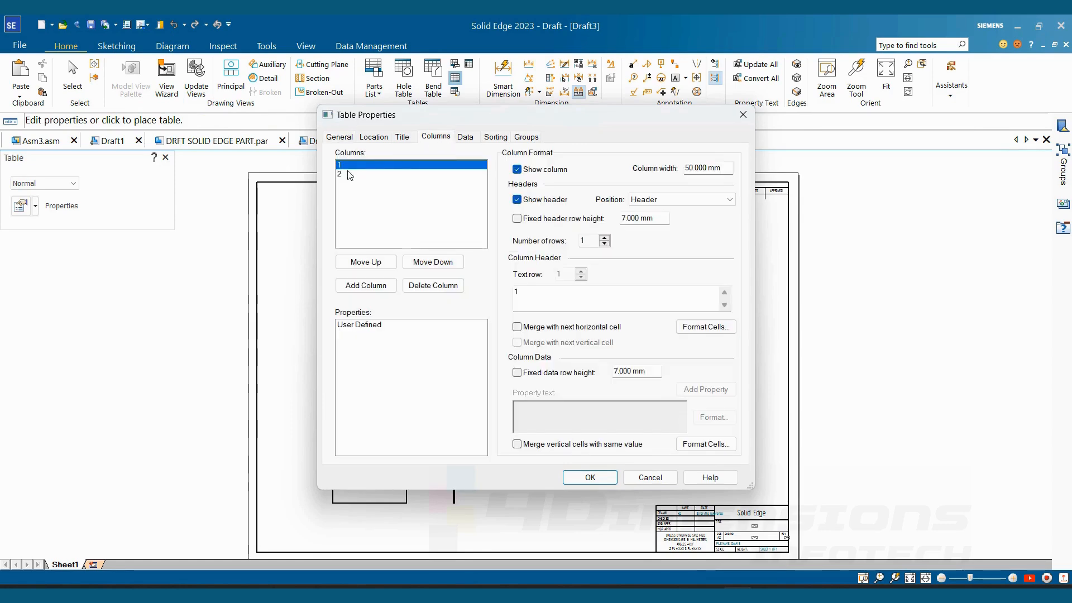
{"action": "left_click", "coordinate": [367, 287]}
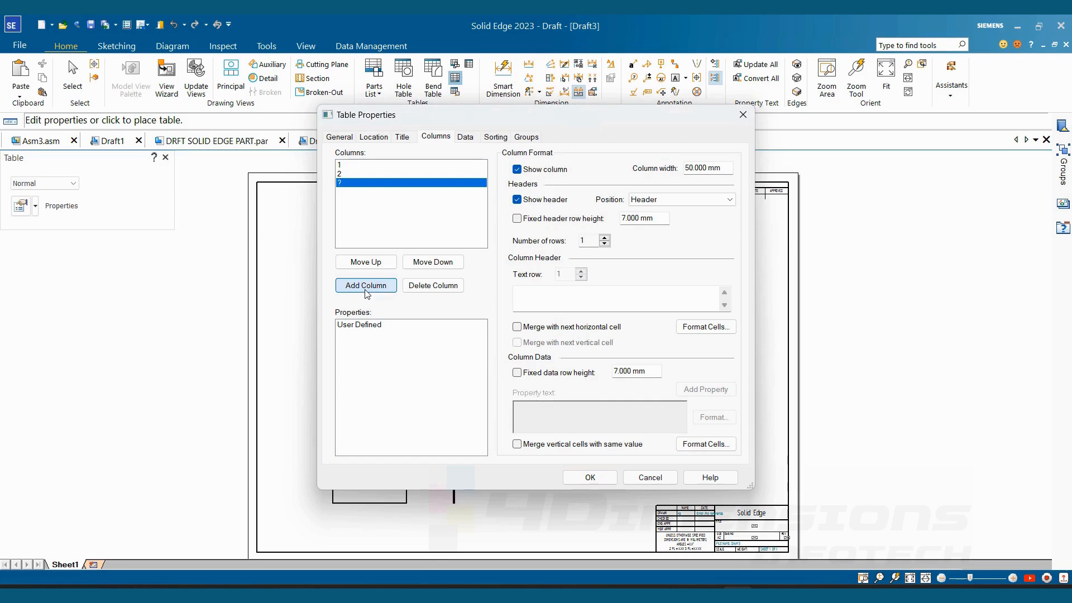
{"action": "left_click", "coordinate": [525, 294]}
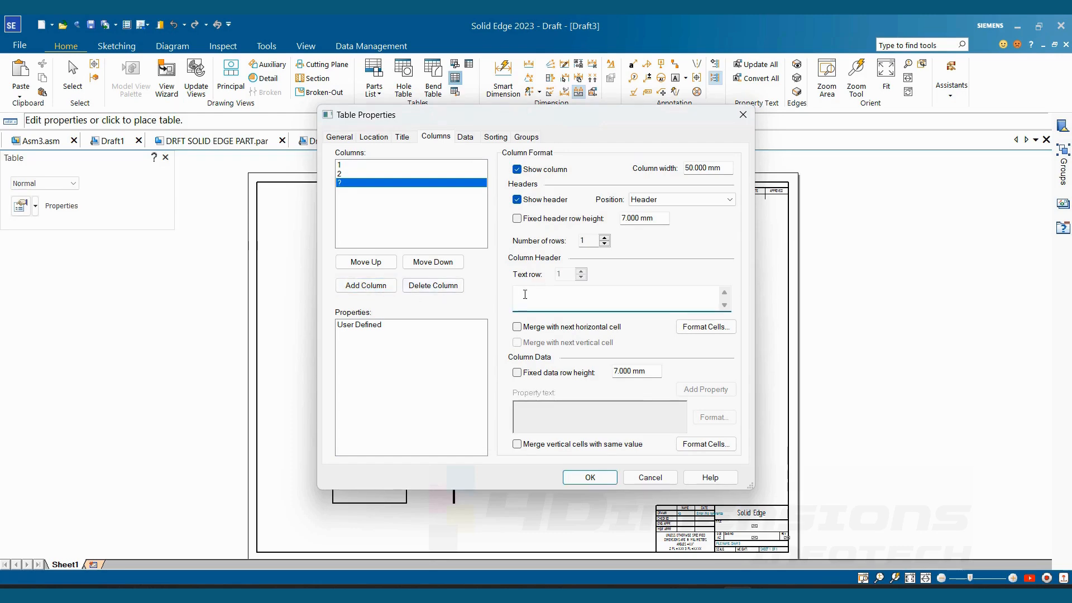
{"action": "left_click", "coordinate": [578, 478]}
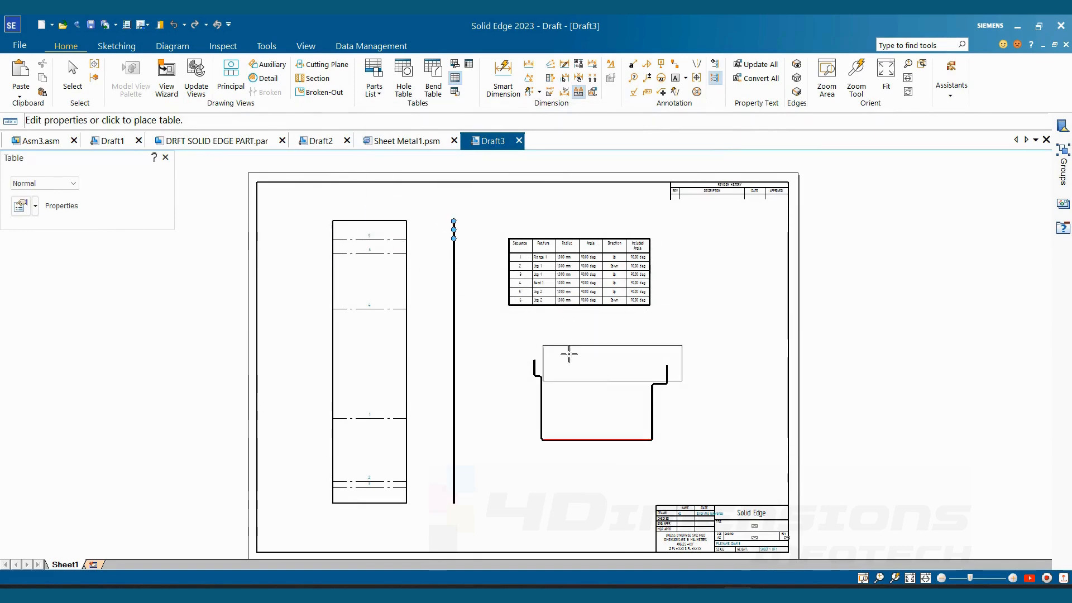
{"action": "middle_click_drag", "start_coordinate": [620, 369], "coordinate": [448, 368]}
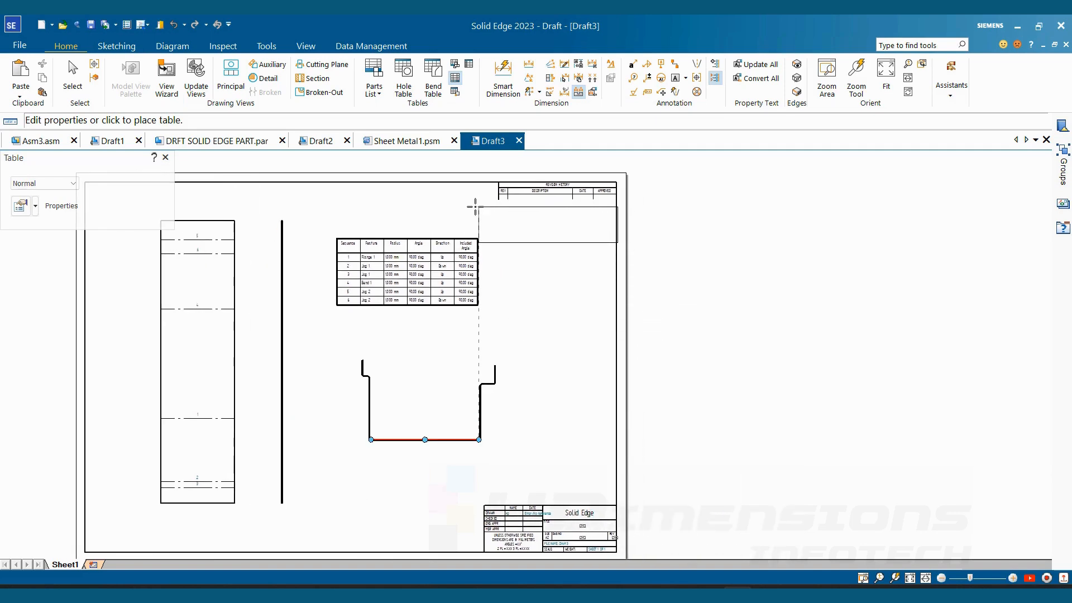
{"action": "left_click", "coordinate": [655, 220]}
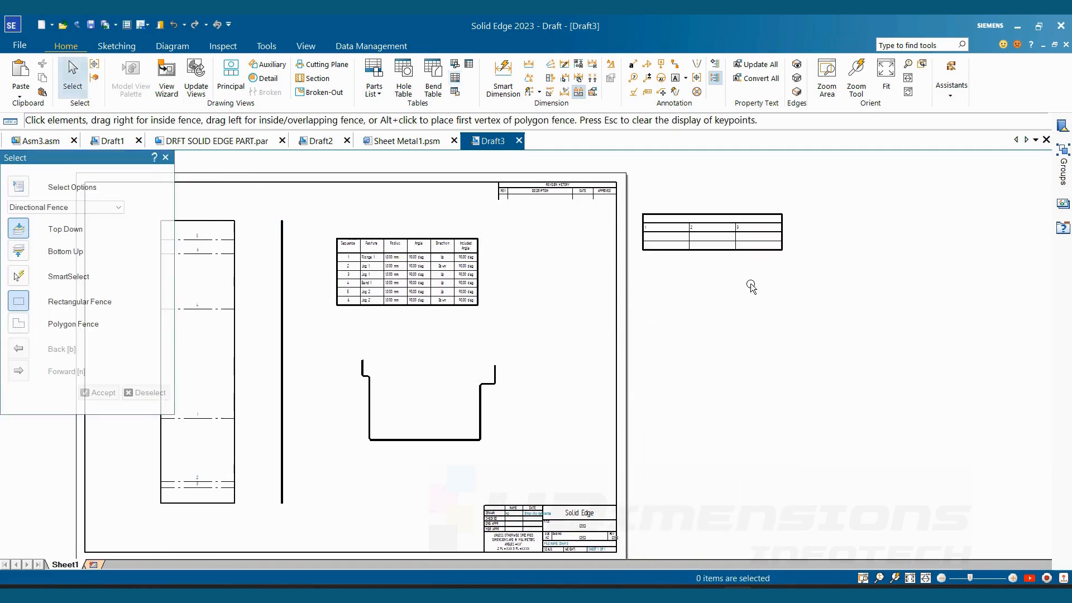
- Set the number of header rows to 5 in the user-defined table's column properties and apply the change
{"action": "scroll", "coordinate": [722, 271], "scroll_direction": "up", "scroll_amount": 2}
{"action": "scroll", "coordinate": [705, 251], "scroll_direction": "up", "scroll_amount": 1}
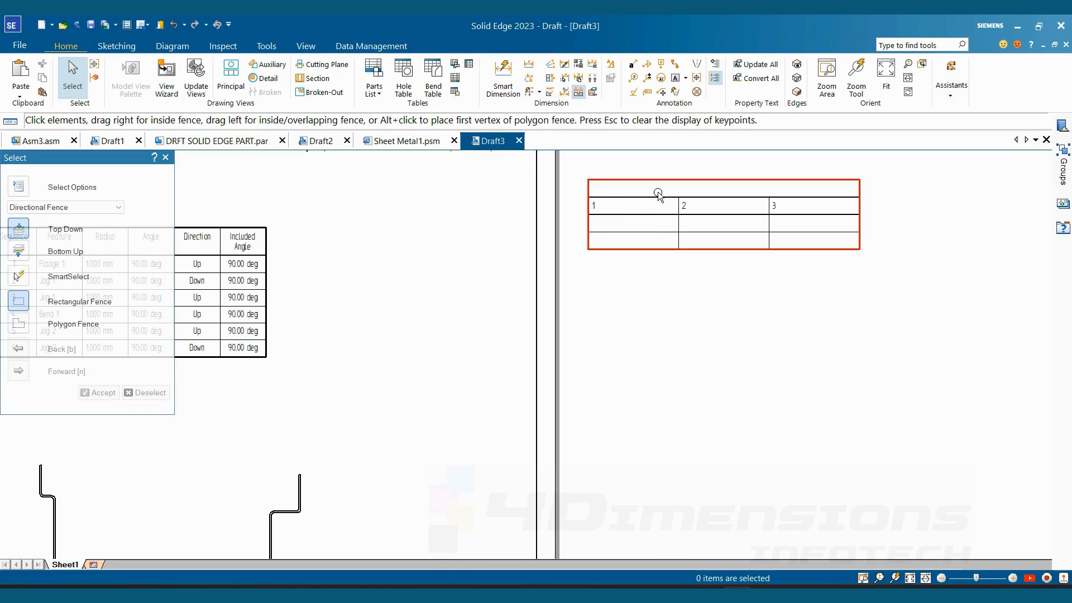
{"action": "scroll", "coordinate": [699, 370], "scroll_direction": "down", "scroll_amount": 3}
{"action": "scroll", "coordinate": [701, 367], "scroll_direction": "down", "scroll_amount": 2}
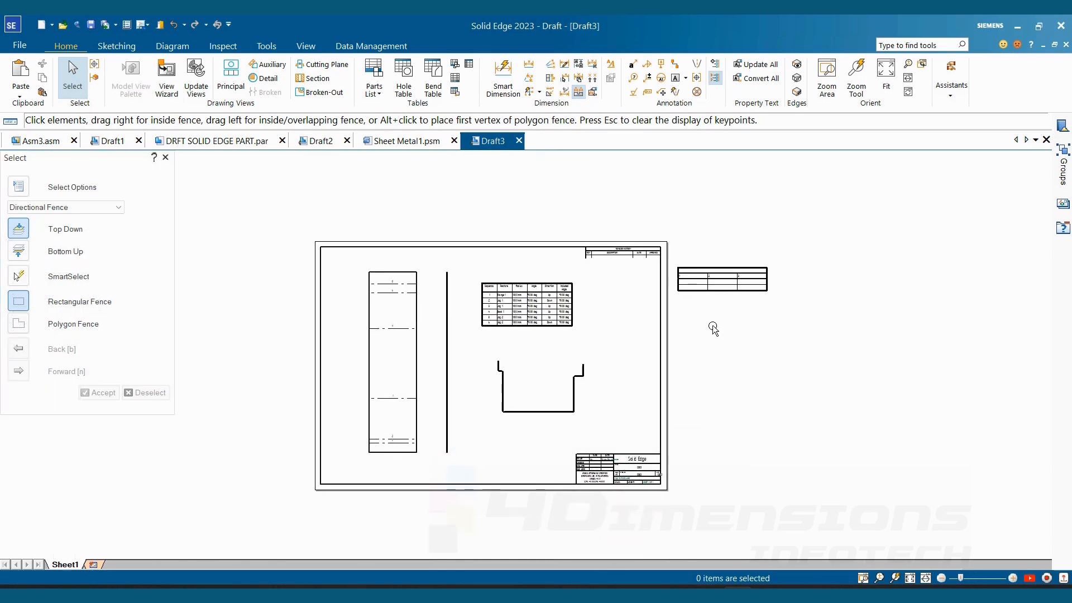
{"action": "scroll", "coordinate": [702, 330], "scroll_direction": "up", "scroll_amount": 1}
{"action": "left_click", "coordinate": [706, 281]}
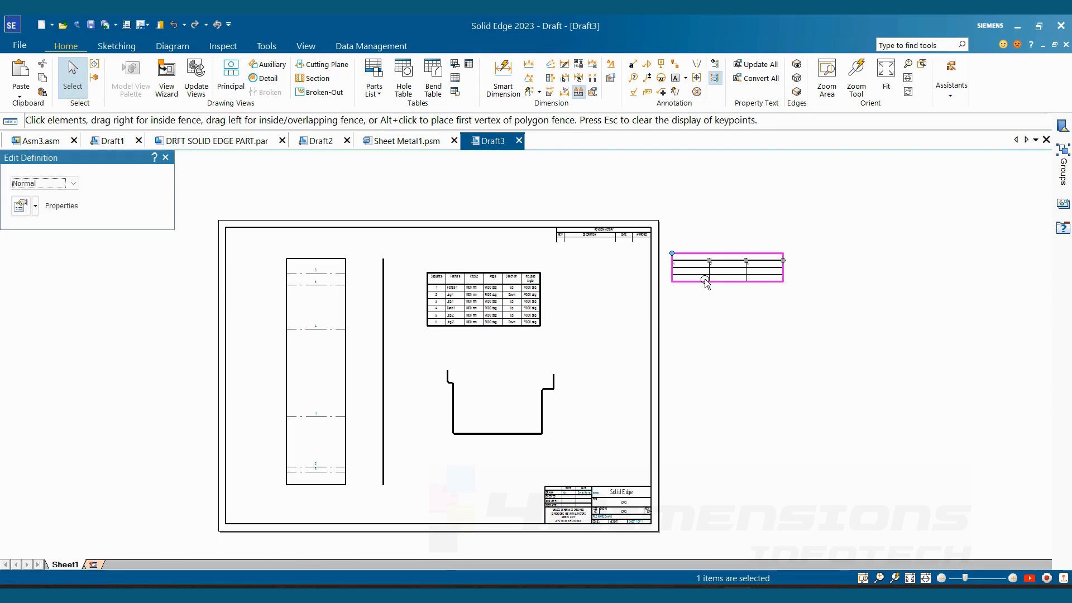
{"action": "right_click", "coordinate": [706, 281]}
{"action": "left_click", "coordinate": [741, 339]}
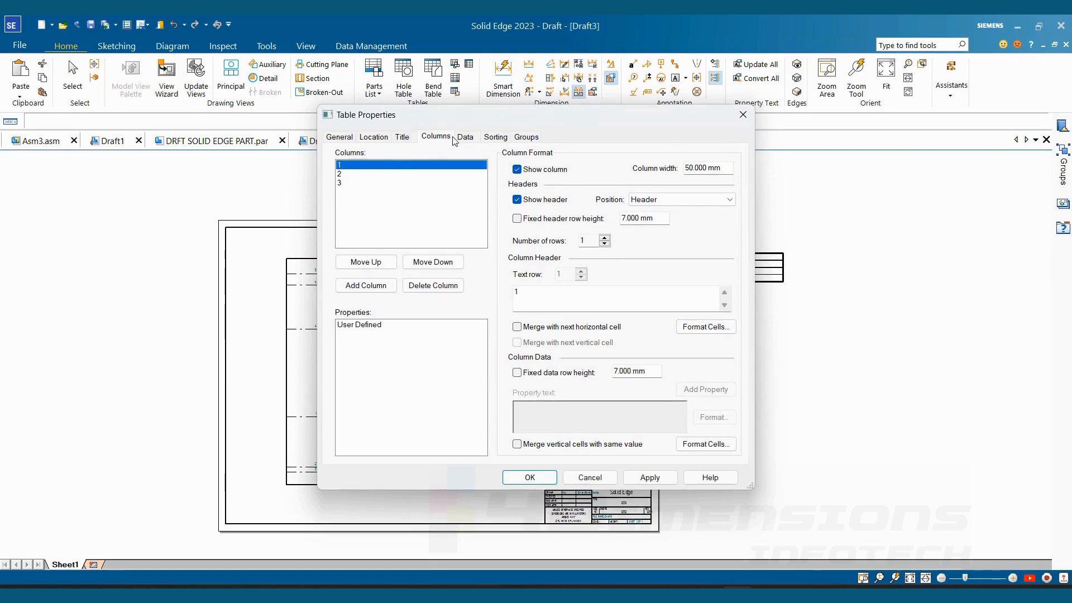
{"action": "left_click", "coordinate": [605, 238]}
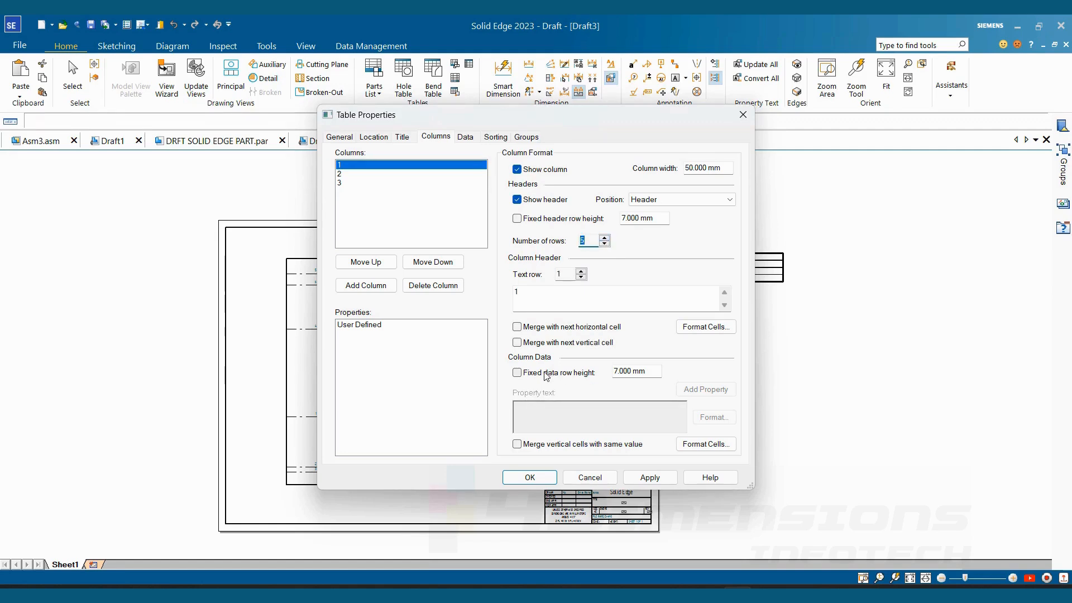
{"action": "left_click_drag", "start_coordinate": [643, 372], "coordinate": [597, 373]}
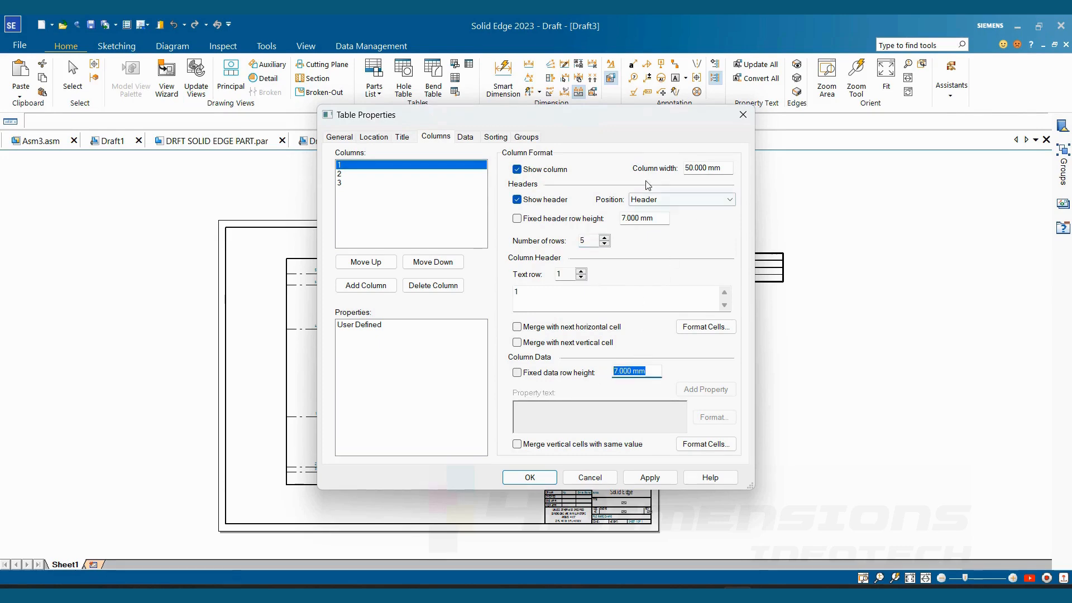
{"action": "left_click_drag", "start_coordinate": [722, 167], "coordinate": [679, 167]}
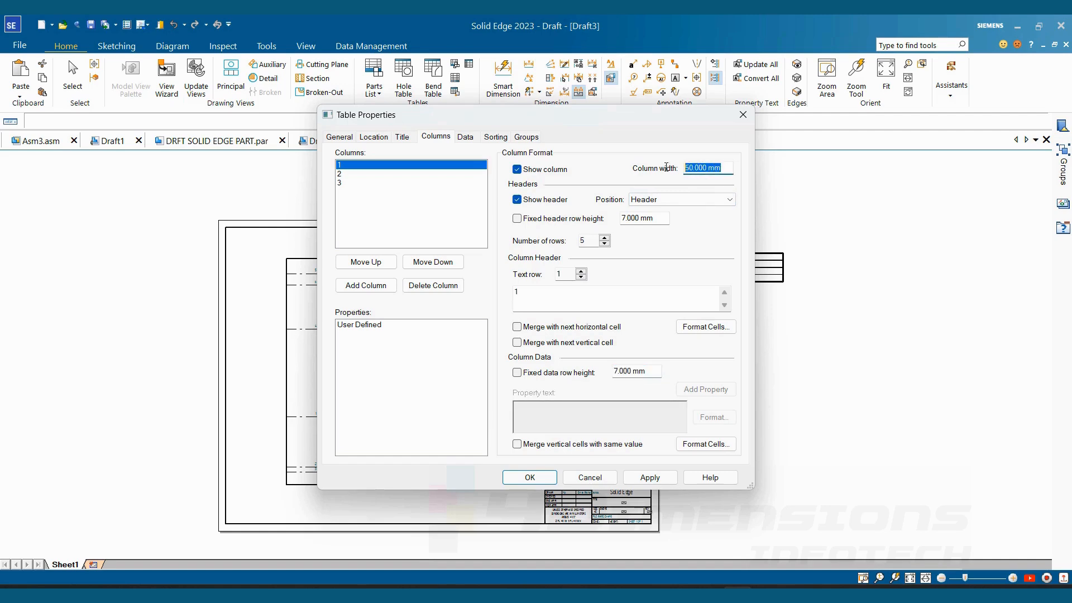
{"action": "left_click", "coordinate": [530, 477]}
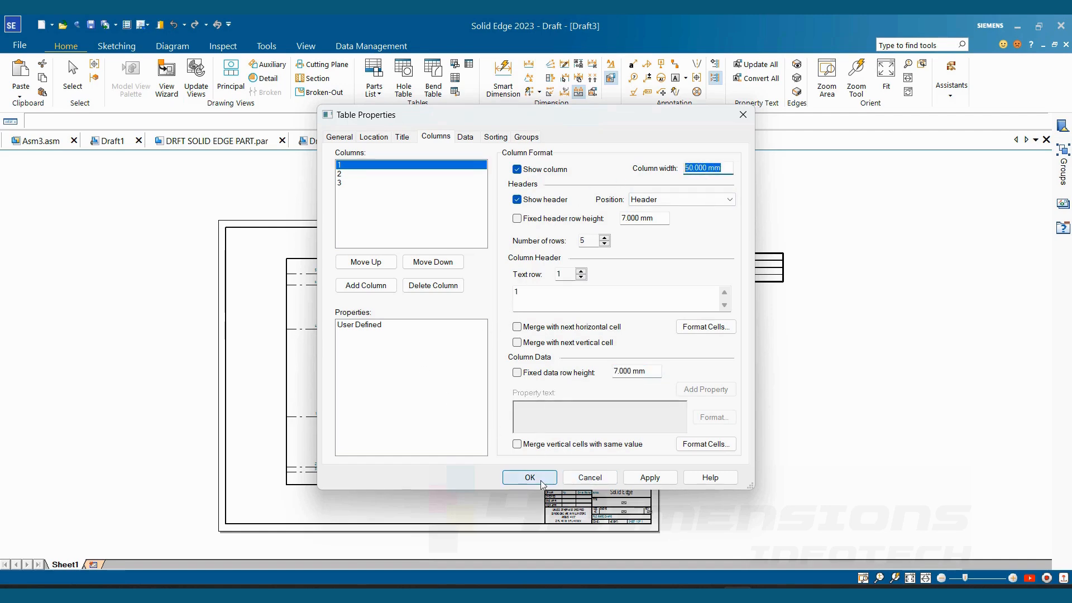
{"action": "scroll", "coordinate": [730, 296], "scroll_direction": "up", "scroll_amount": 4}
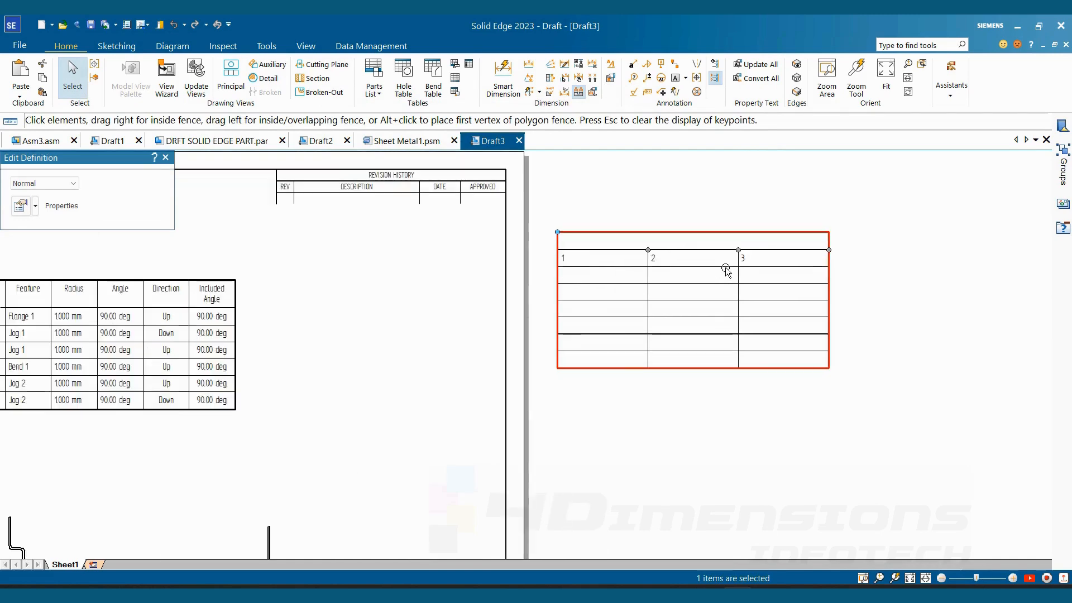
{"action": "key", "text": "Escape"}
- Inspect the editable data cells of the user-defined table in its properties
{"action": "right_click", "coordinate": [706, 246]}
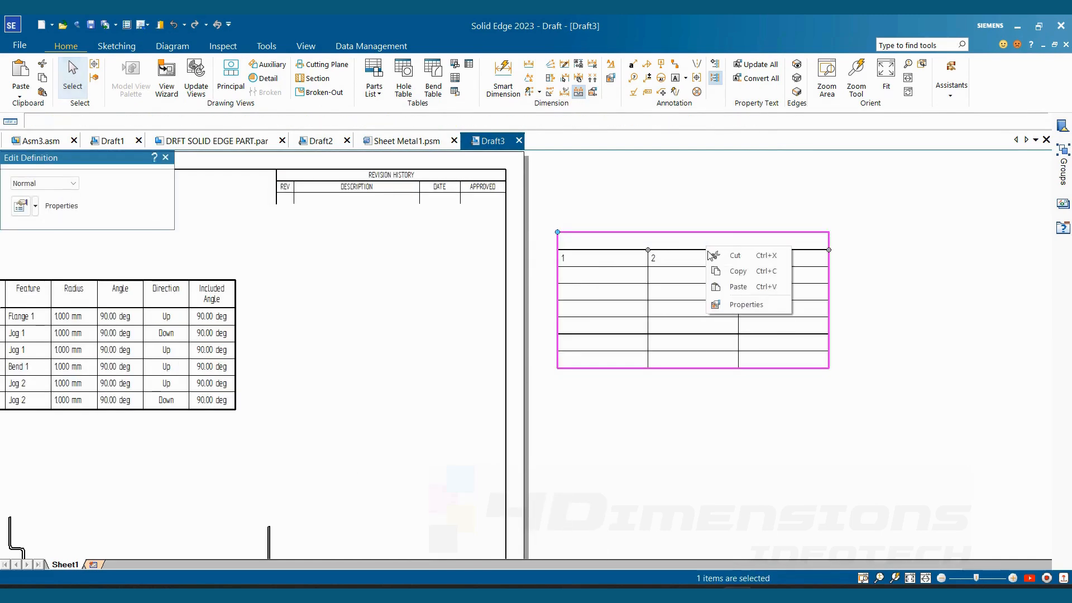
{"action": "left_click", "coordinate": [739, 305]}
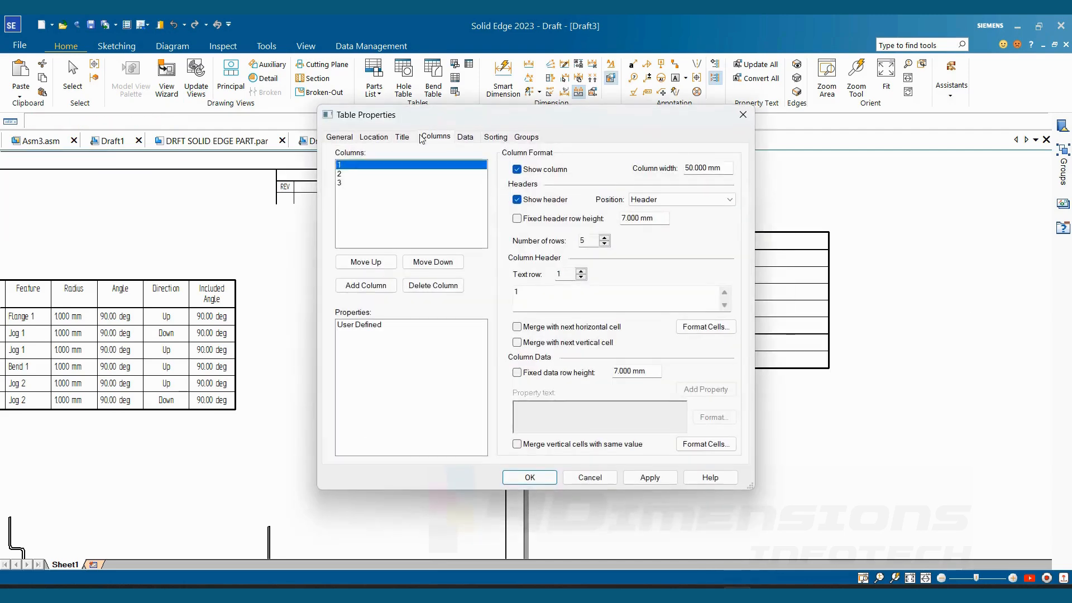
{"action": "left_click", "coordinate": [466, 137]}
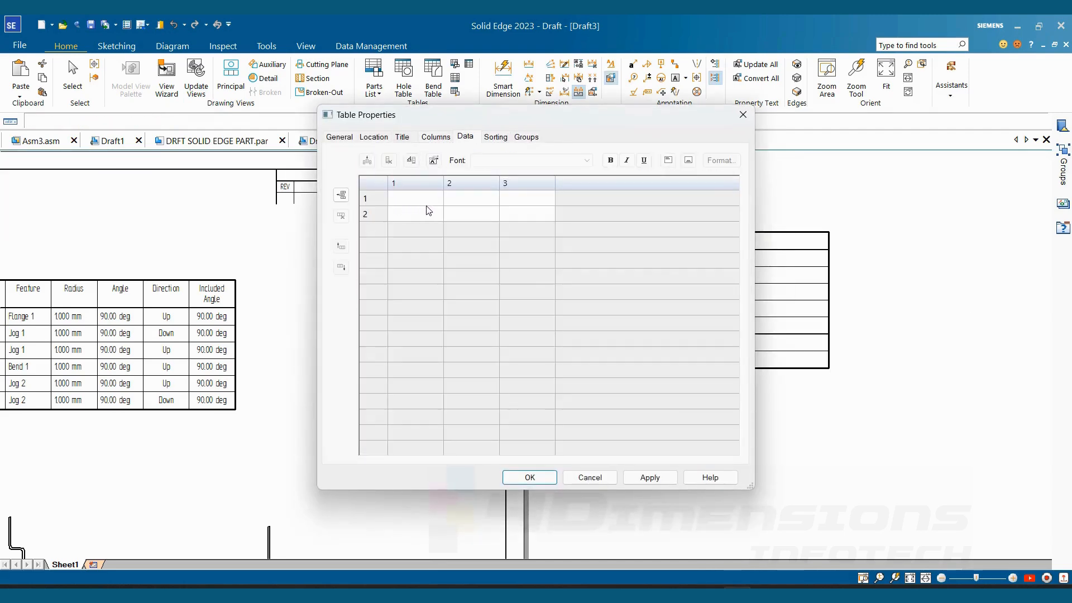
{"action": "left_click", "coordinate": [413, 203]}
{"action": "left_click", "coordinate": [464, 199]}
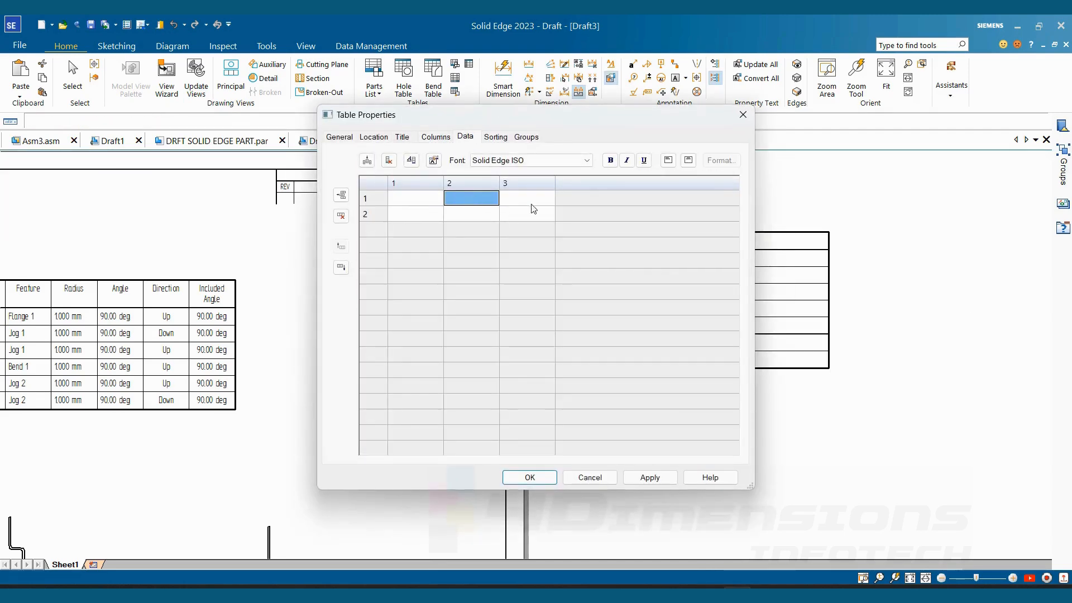
{"action": "left_click", "coordinate": [531, 202]}
{"action": "left_click", "coordinate": [417, 215]}
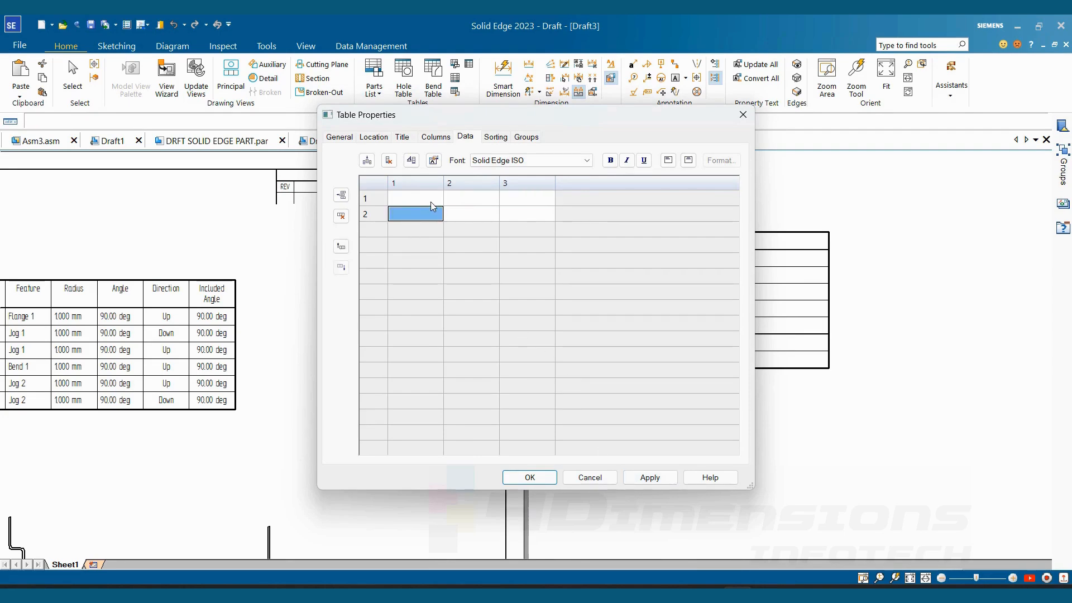
{"action": "left_click", "coordinate": [529, 478]}
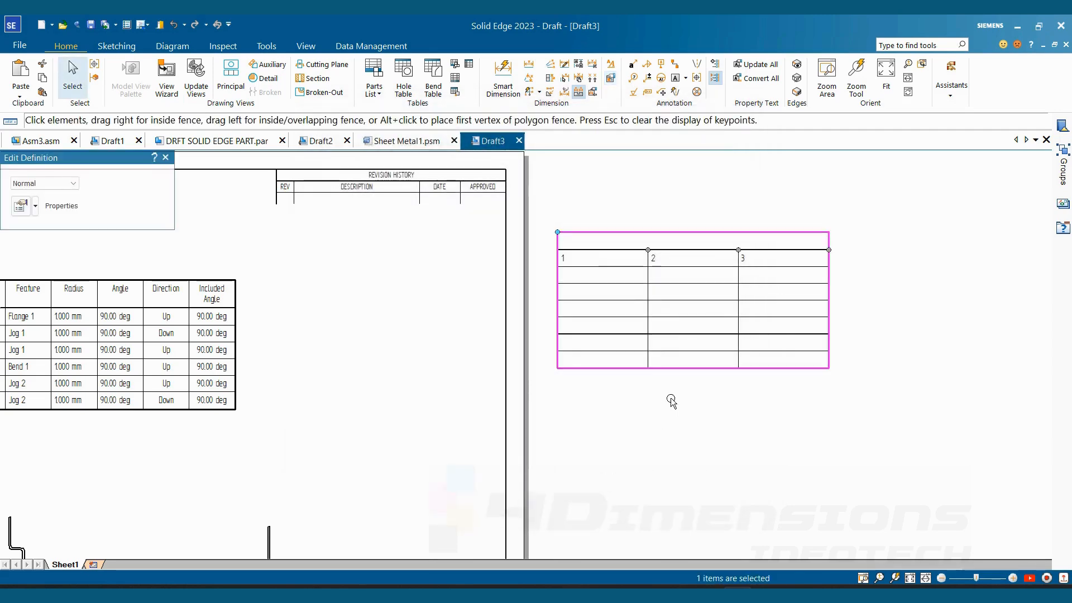
- Switch to the Draft1 drawing with the exploded assembly and its parts list
{"action": "scroll", "coordinate": [797, 446], "scroll_direction": "down", "scroll_amount": 2}
{"action": "middle_click_drag", "start_coordinate": [727, 417], "coordinate": [751, 385]}
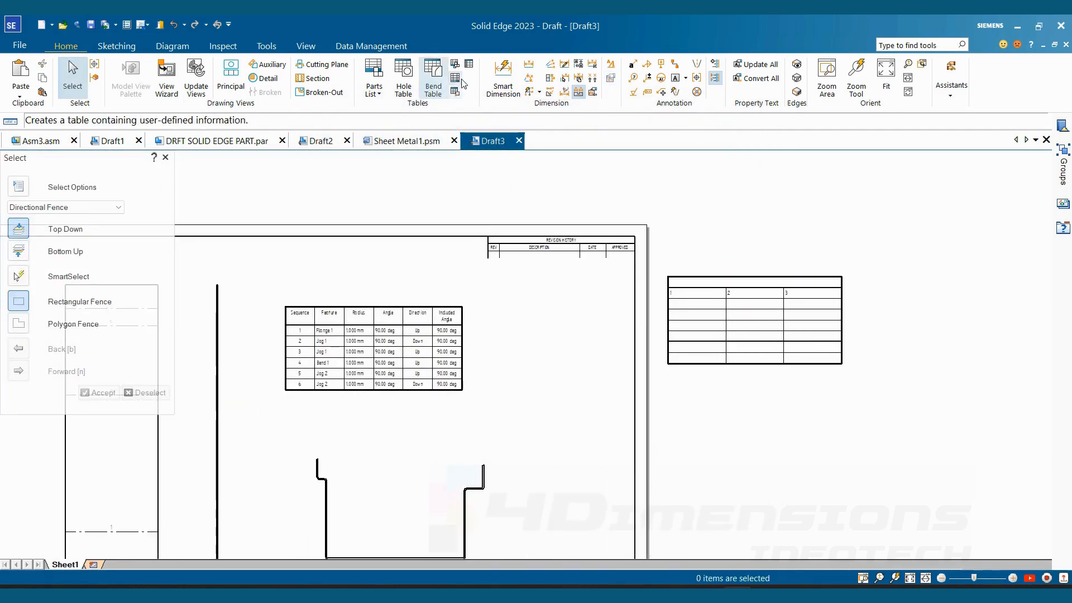
{"action": "scroll", "coordinate": [690, 389], "scroll_direction": "down", "scroll_amount": 3}
{"action": "middle_click_drag", "start_coordinate": [698, 425], "coordinate": [672, 374]}
{"action": "left_click", "coordinate": [114, 142]}
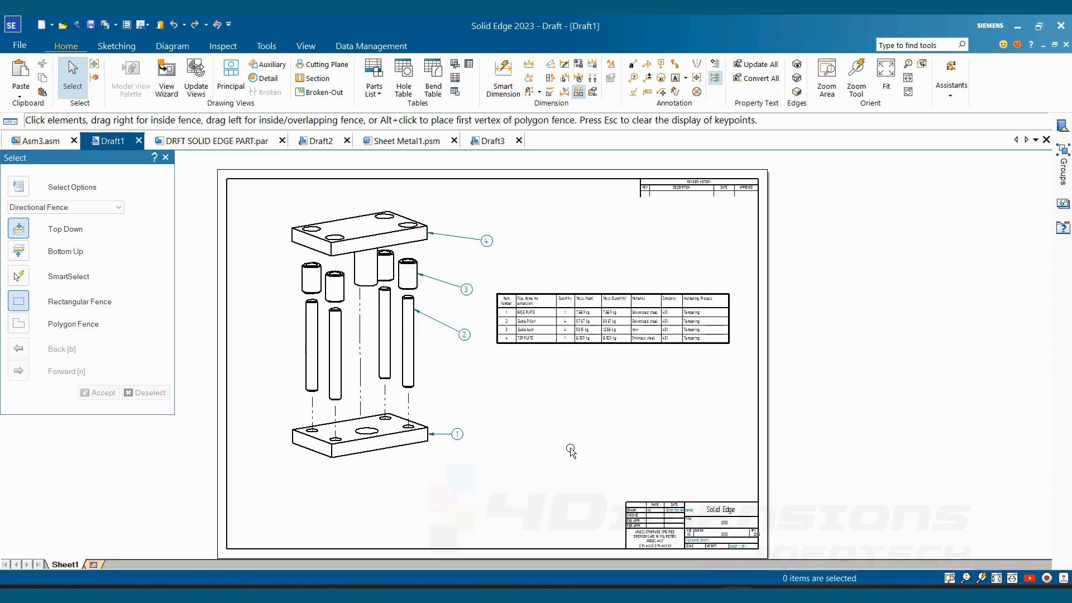
- Open the recent assembly file weldments youtube lec part.asm
{"action": "left_click", "coordinate": [19, 45]}
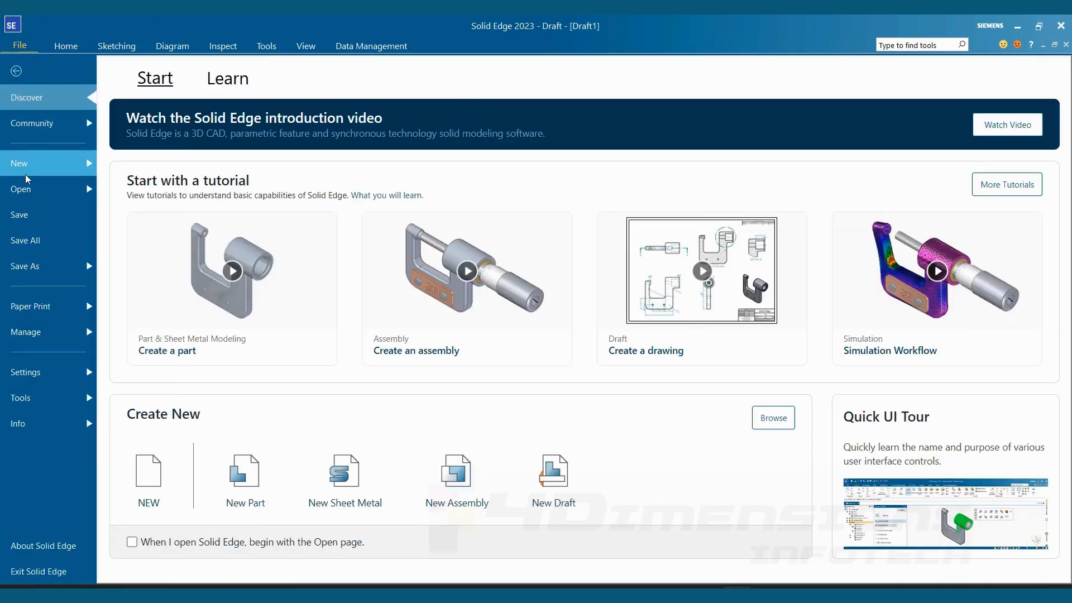
{"action": "left_click", "coordinate": [32, 188]}
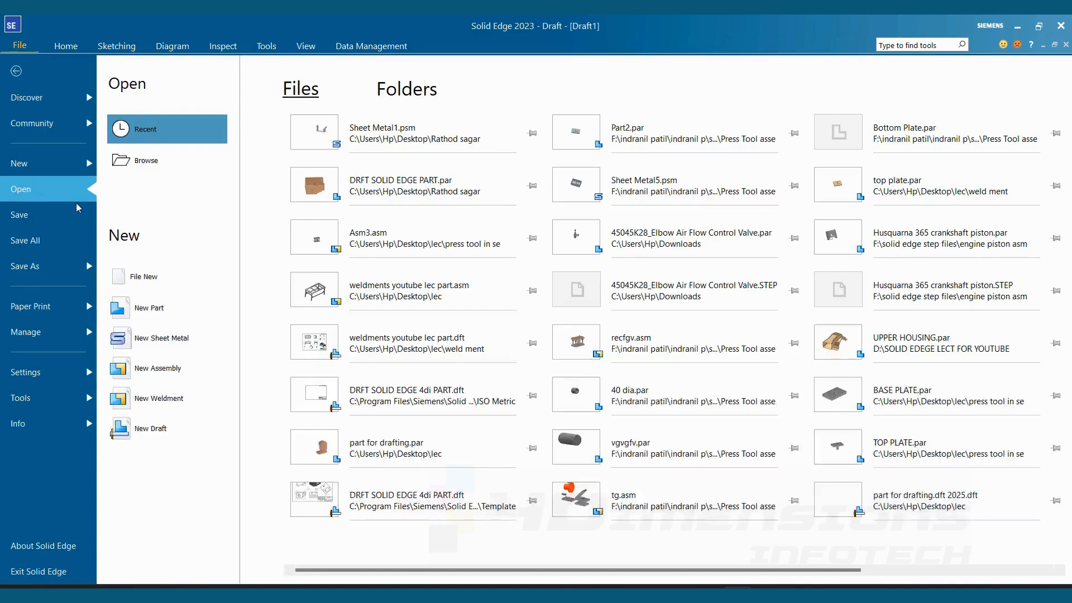
{"action": "left_click", "coordinate": [448, 315]}
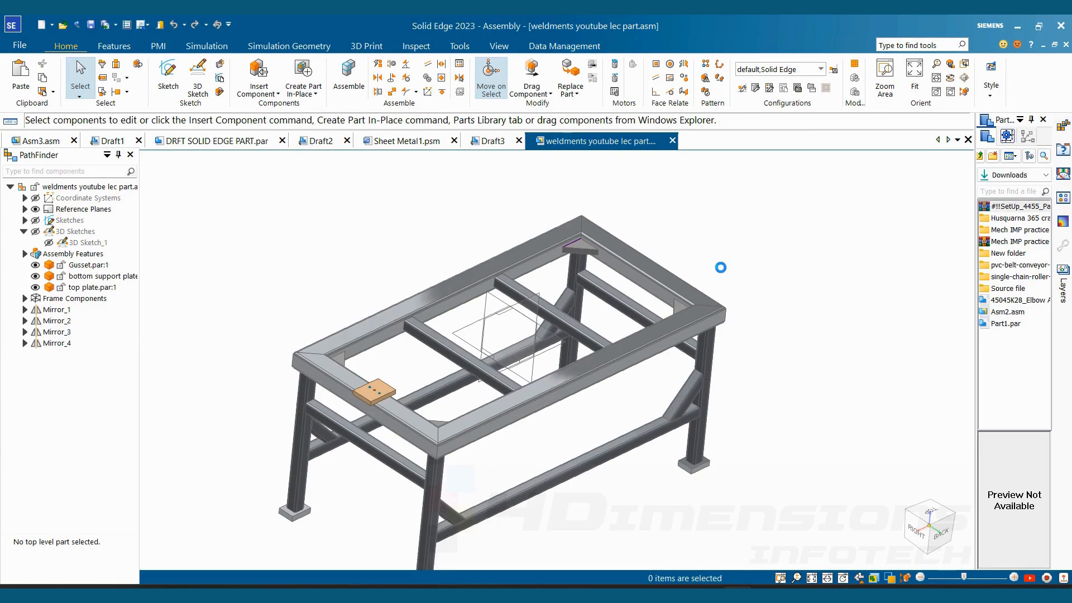
- Create a drawing of the active weldment assembly from the iso metric draft.dft template using the Drawing View Creation Wizard
{"action": "left_click", "coordinate": [19, 45]}
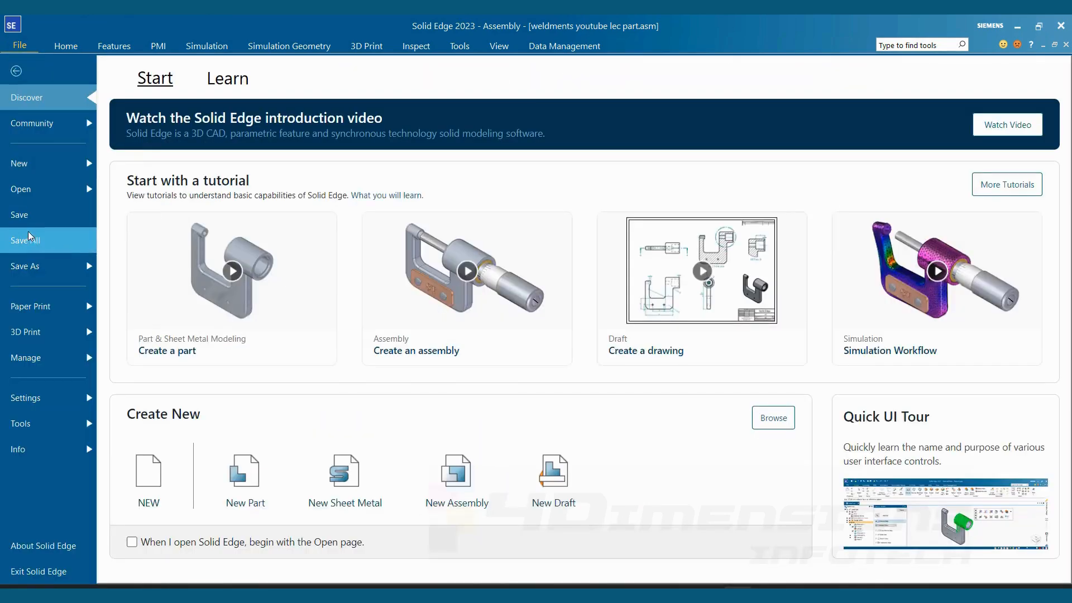
{"action": "left_click", "coordinate": [42, 162]}
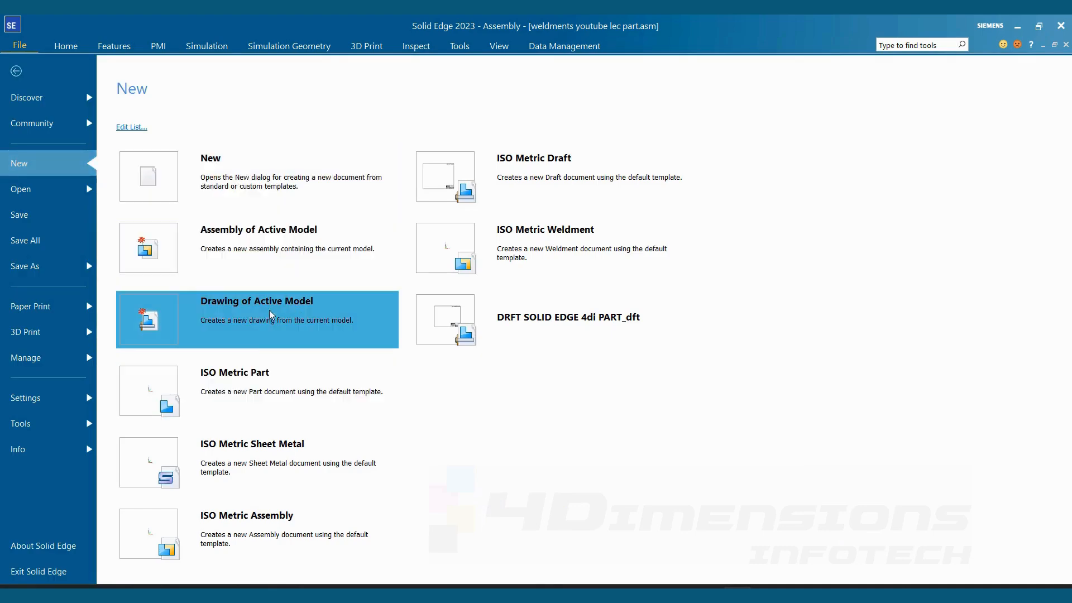
{"action": "left_click", "coordinate": [284, 307]}
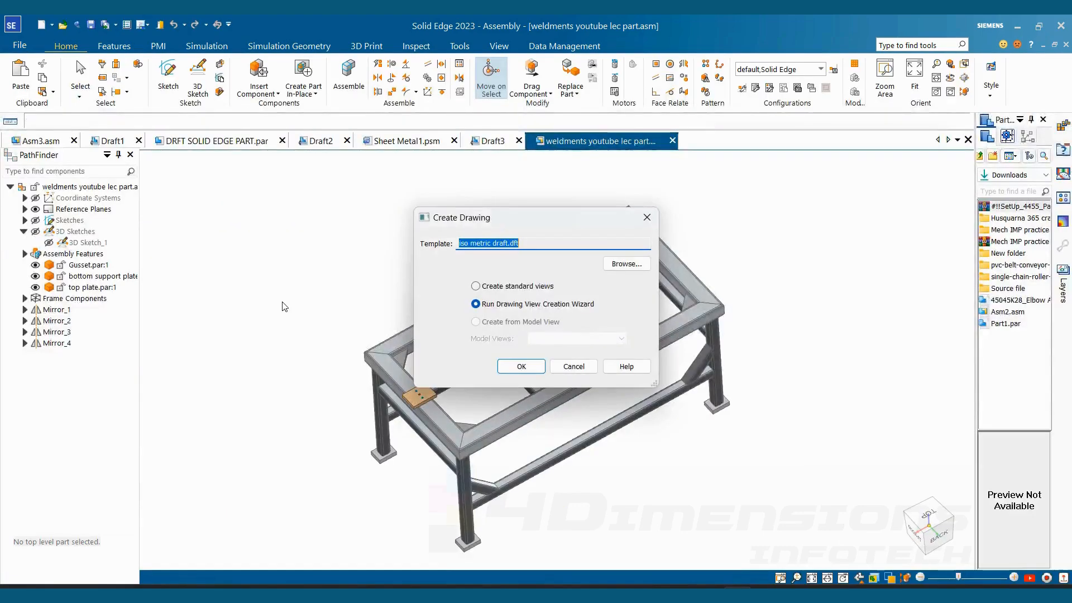
{"action": "left_click", "coordinate": [521, 367]}
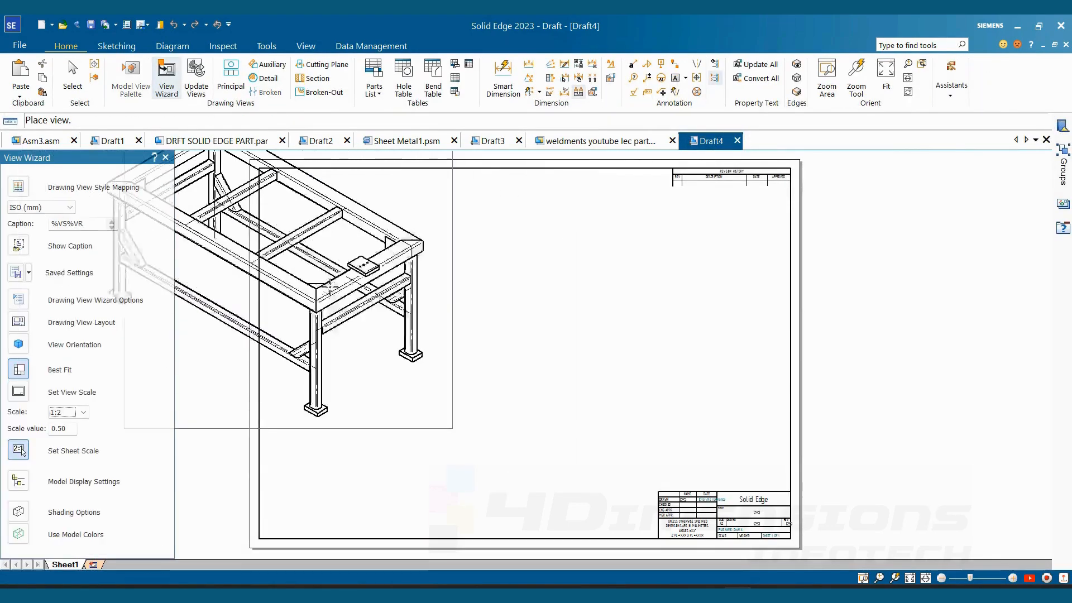
- Place the isometric view of the weldment frame on the drawing sheet and end view placement
{"action": "scroll", "coordinate": [423, 337], "scroll_direction": "down", "scroll_amount": 1}
{"action": "scroll", "coordinate": [424, 347], "scroll_direction": "up", "scroll_amount": 1}
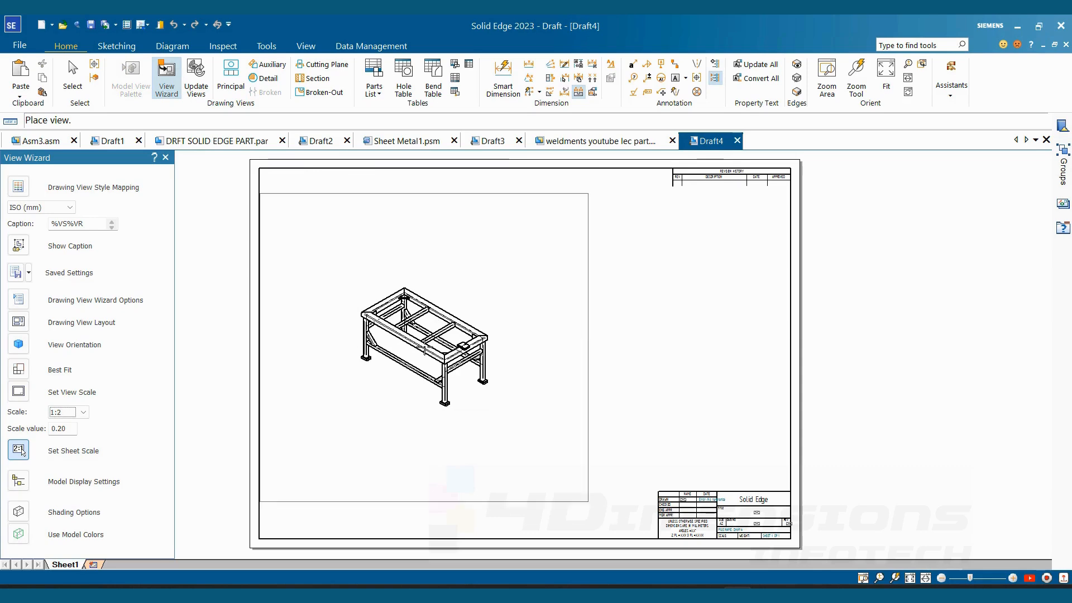
{"action": "left_click", "coordinate": [448, 357]}
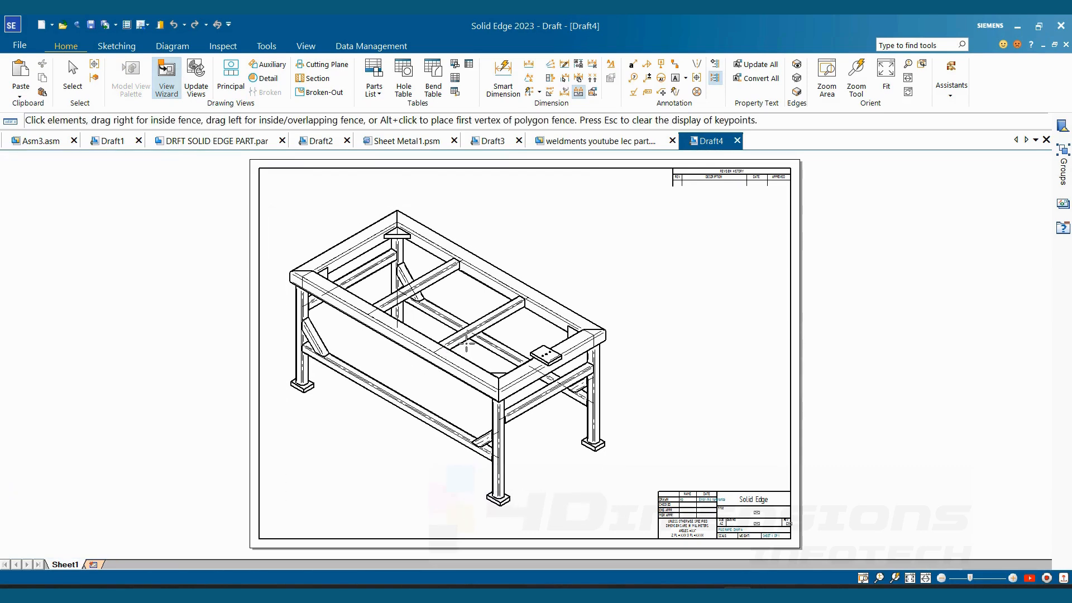
{"action": "left_click", "coordinate": [467, 342]}
{"action": "left_click", "coordinate": [263, 212]}
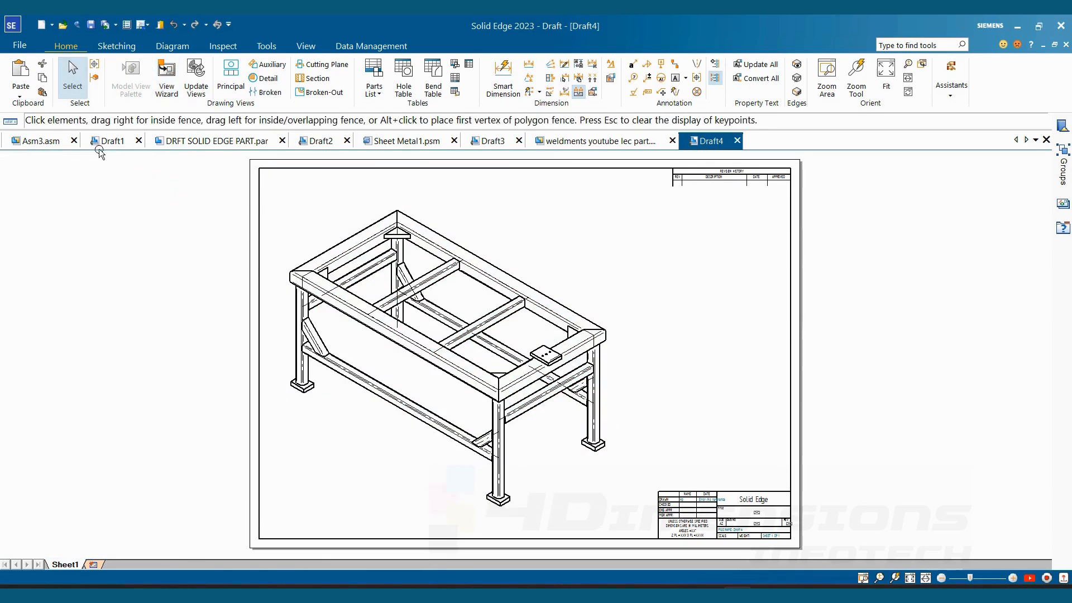
{"action": "left_click", "coordinate": [60, 144]}
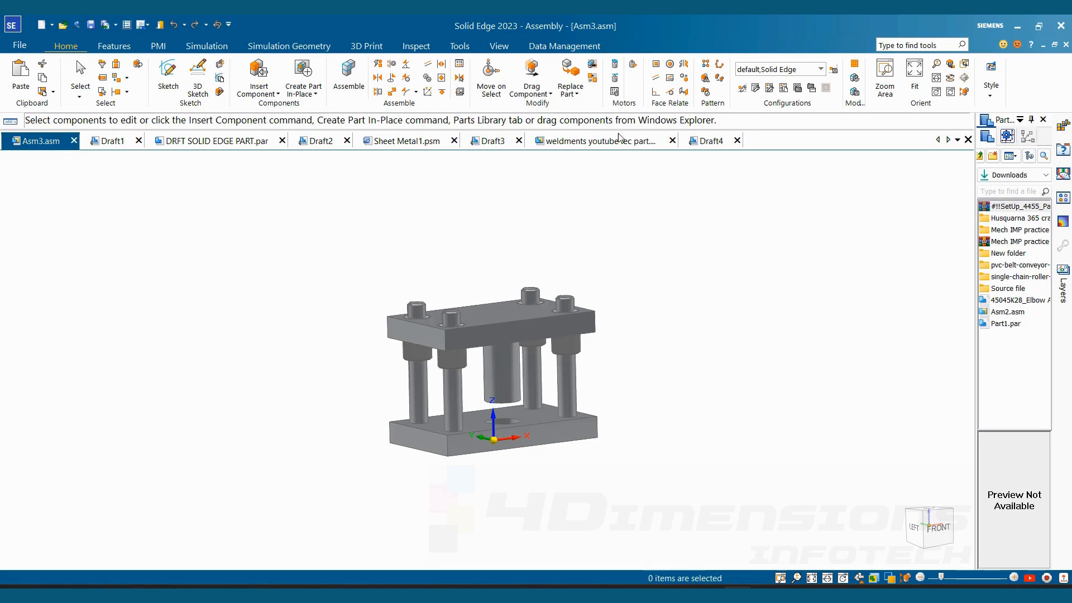
{"action": "left_click", "coordinate": [600, 142]}
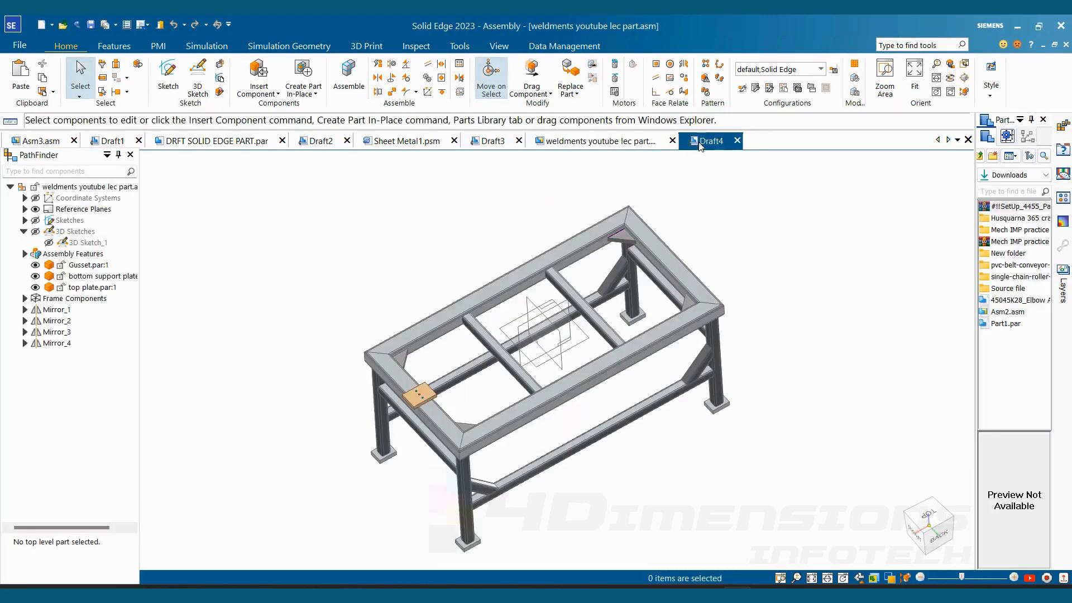
{"action": "left_click", "coordinate": [700, 143]}
{"action": "scroll", "coordinate": [535, 318], "scroll_direction": "up", "scroll_amount": 3}
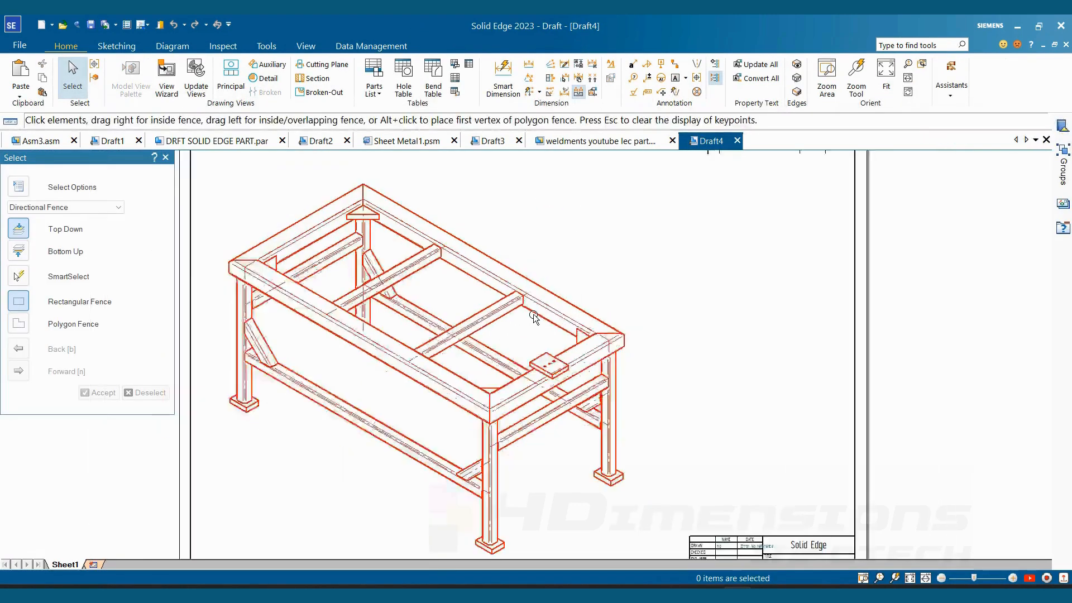
{"action": "scroll", "coordinate": [536, 322], "scroll_direction": "down", "scroll_amount": 3}
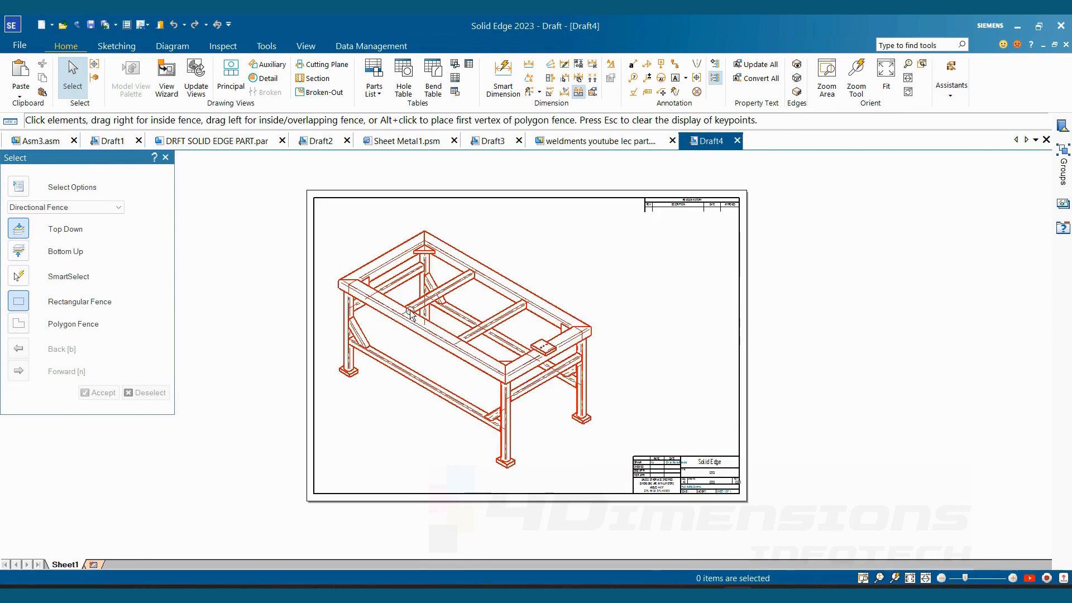
- Set the scale of the isometric frame view to 1:5 and deselect it
{"action": "left_click", "coordinate": [467, 276]}
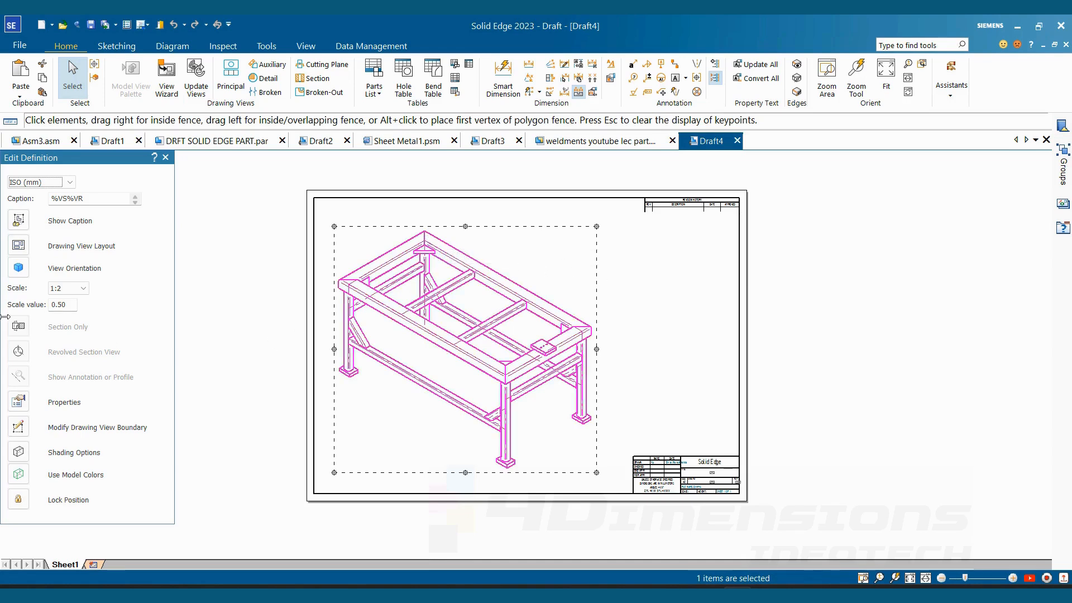
{"action": "left_click", "coordinate": [65, 289]}
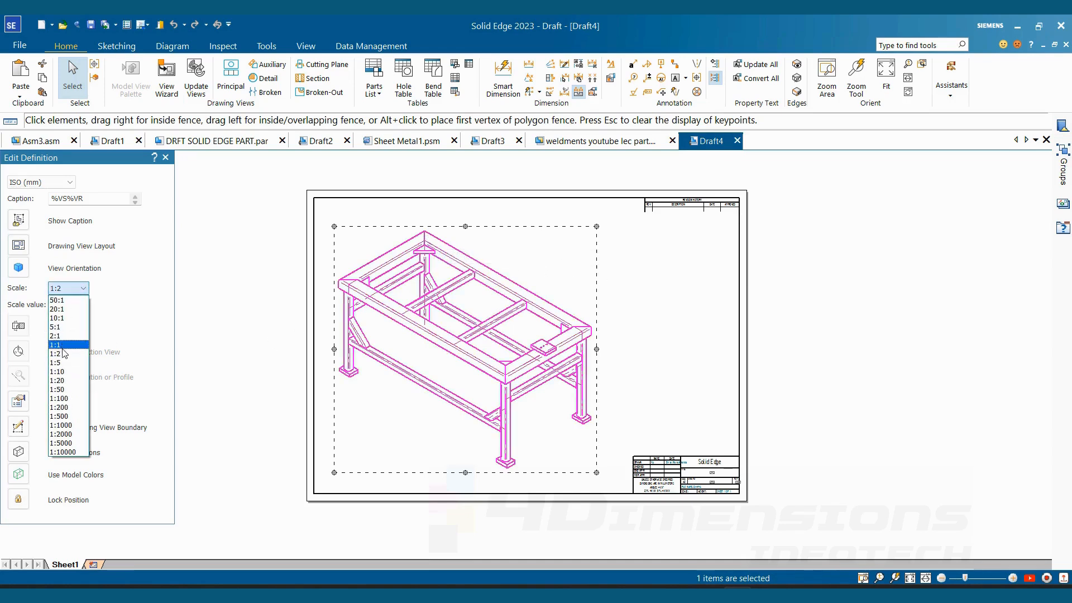
{"action": "left_click", "coordinate": [63, 364]}
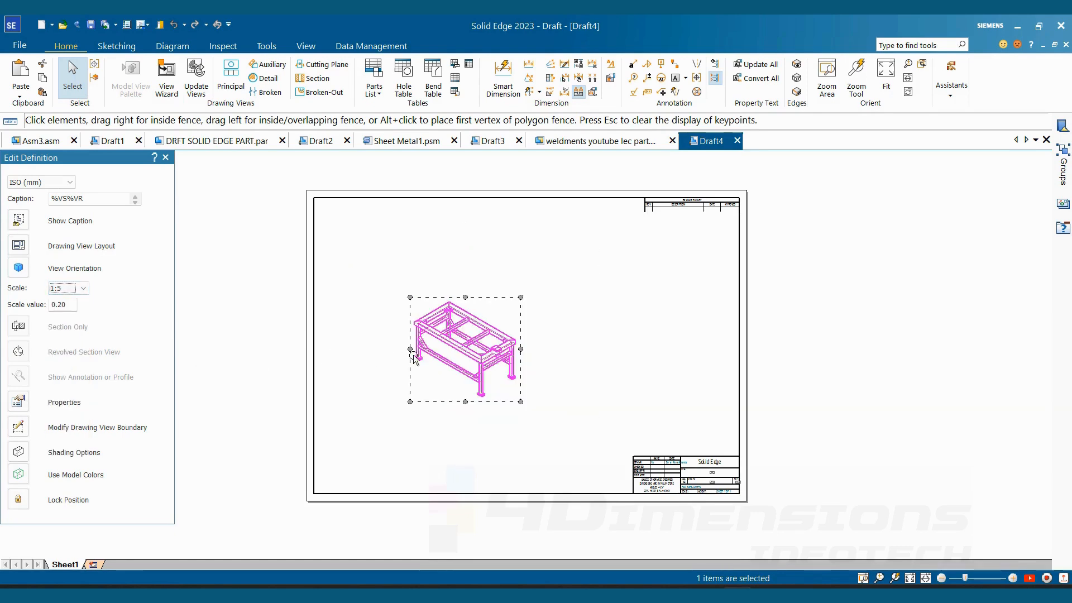
{"action": "scroll", "coordinate": [490, 356], "scroll_direction": "up", "scroll_amount": 2}
{"action": "left_click", "coordinate": [634, 337]}
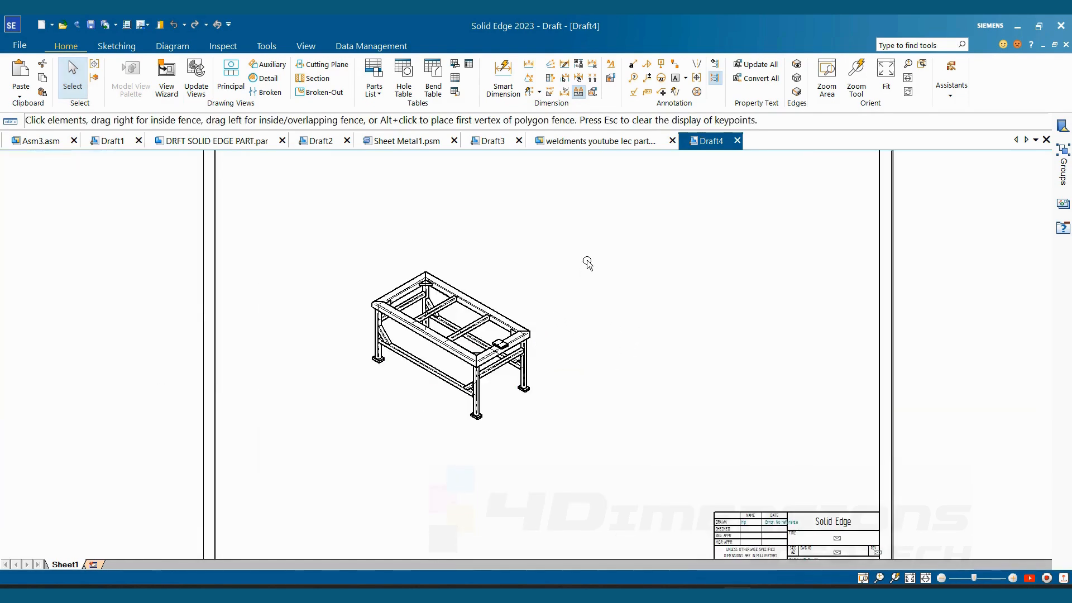
- Create an auto-ballooned parts list from the frame view and place the table beside the view
{"action": "left_click", "coordinate": [374, 92]}
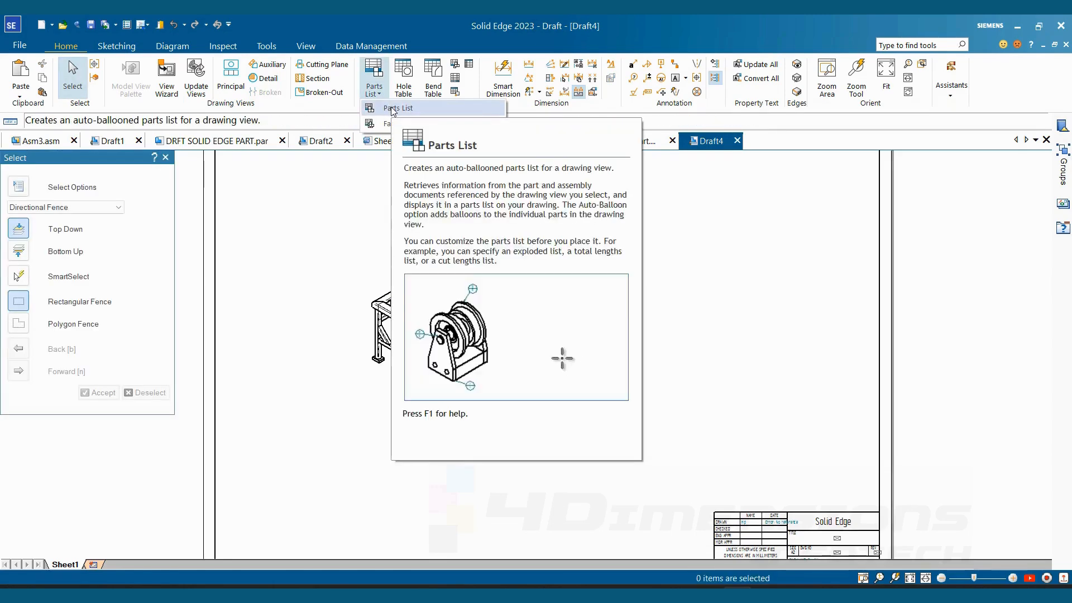
{"action": "left_click", "coordinate": [392, 108]}
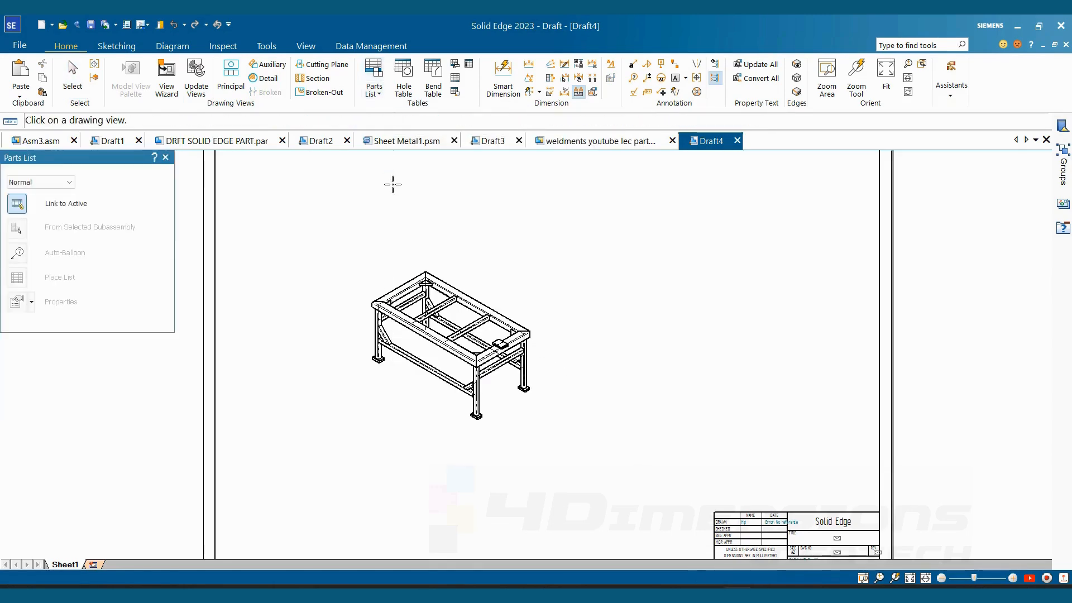
{"action": "left_click", "coordinate": [427, 271]}
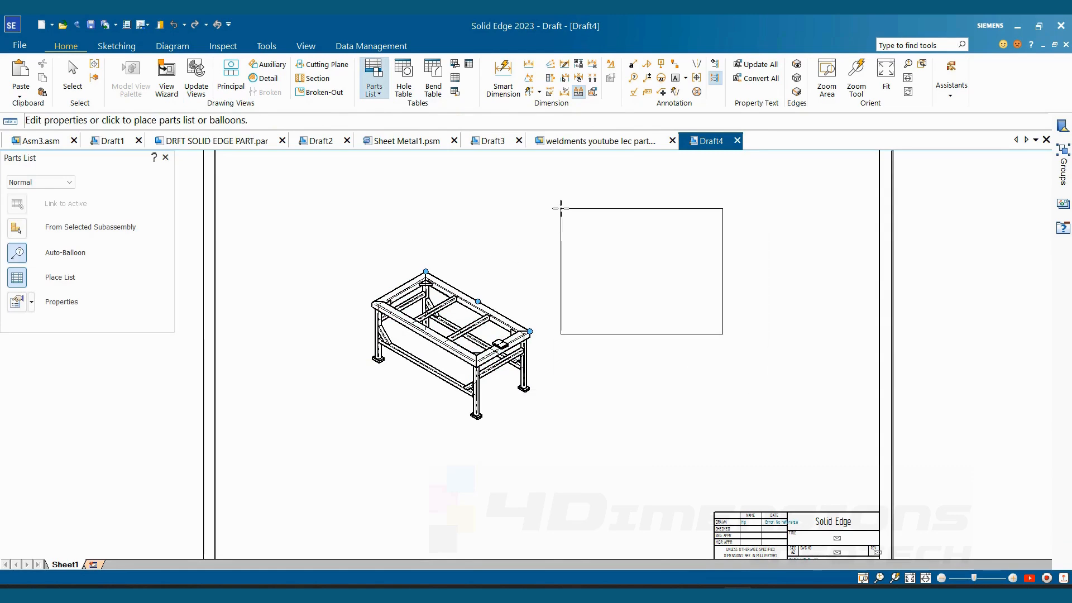
{"action": "left_click", "coordinate": [561, 208]}
{"action": "left_click", "coordinate": [379, 254]}
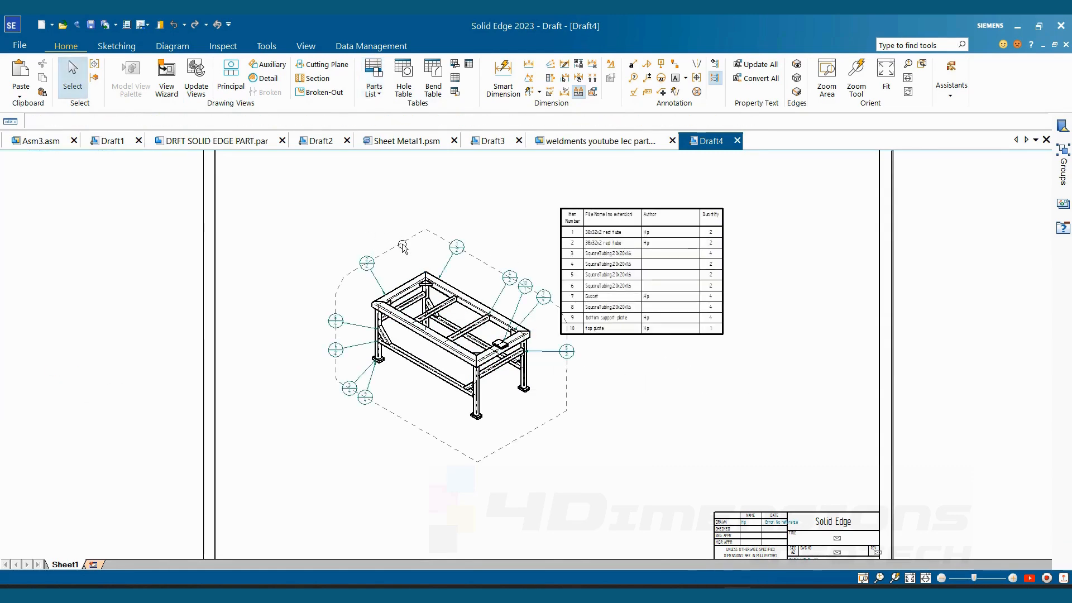
{"action": "left_click", "coordinate": [813, 502]}
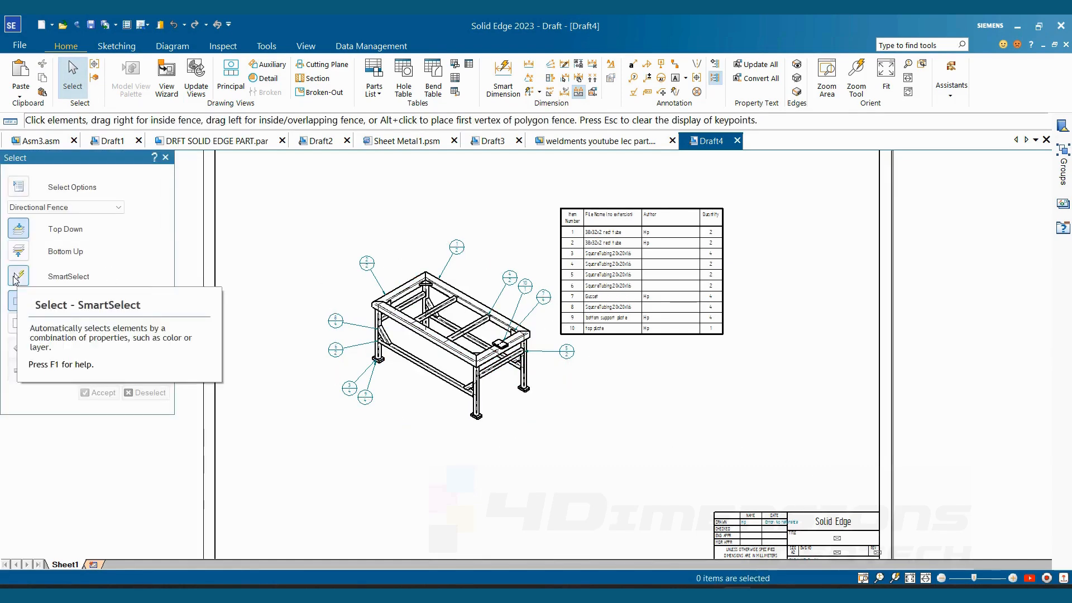
- Select all balloons with SmartSelect by element type and turn off their item count
{"action": "left_click", "coordinate": [17, 277]}
{"action": "left_click", "coordinate": [367, 262]}
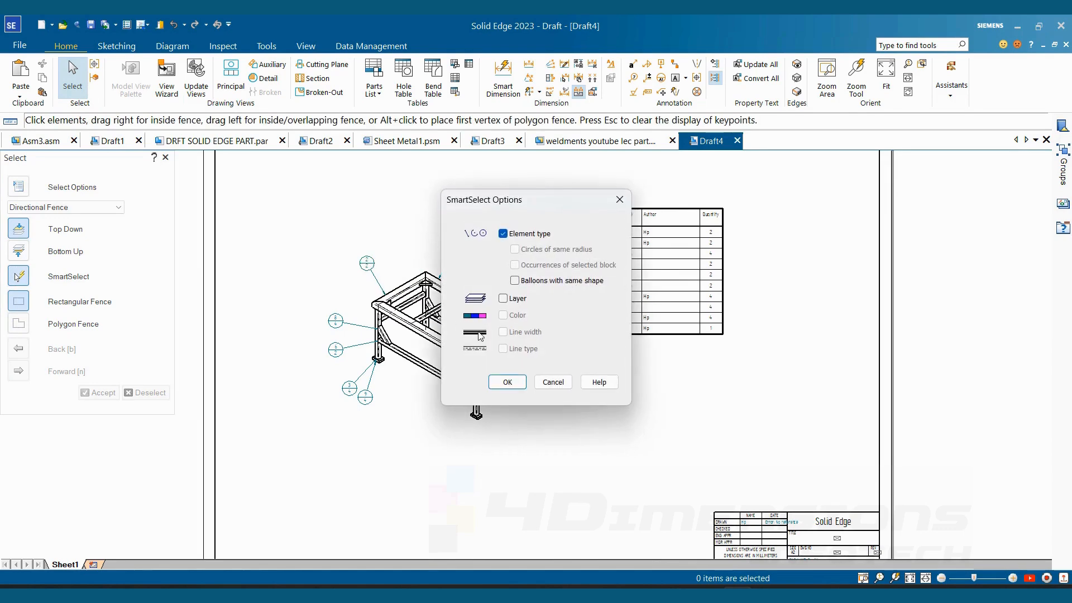
{"action": "left_click", "coordinate": [508, 380]}
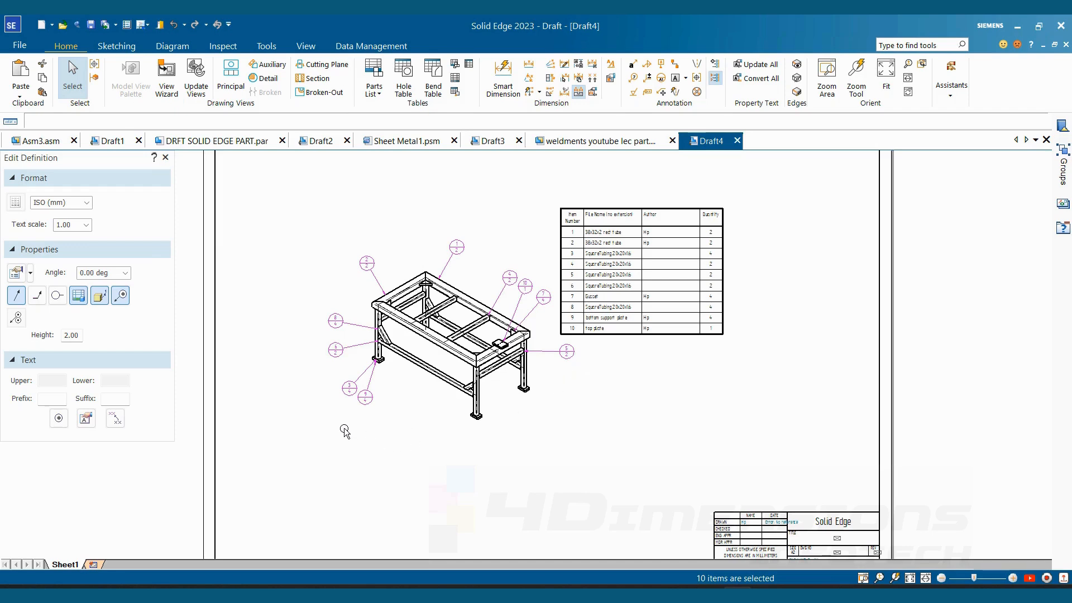
{"action": "left_click", "coordinate": [121, 296]}
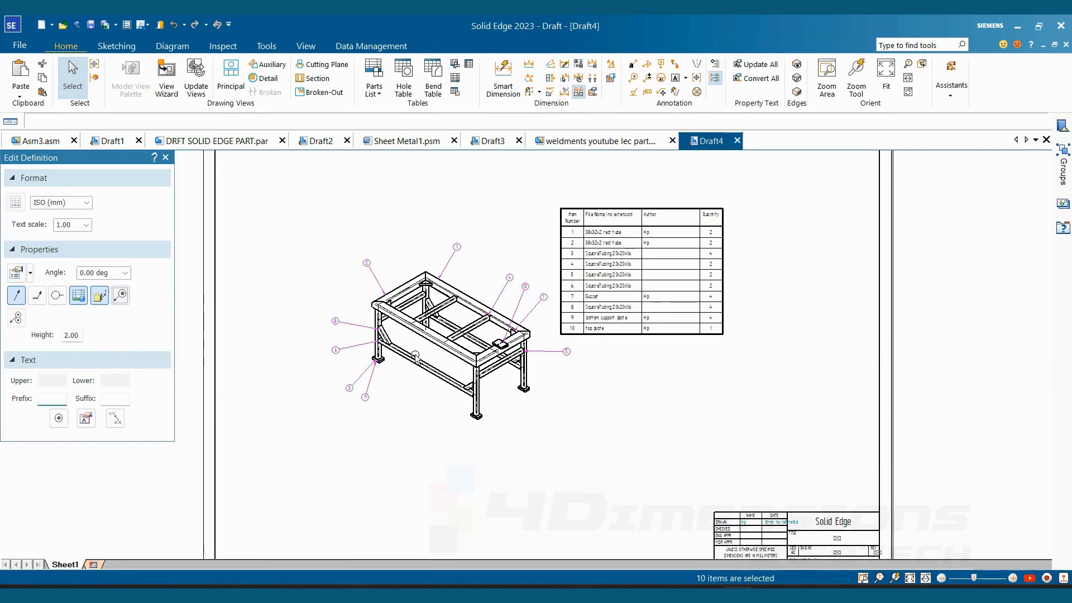
- Set the text scale of the selected balloons to 2.00 and move the parts list farther away from the view
{"action": "left_click", "coordinate": [74, 229]}
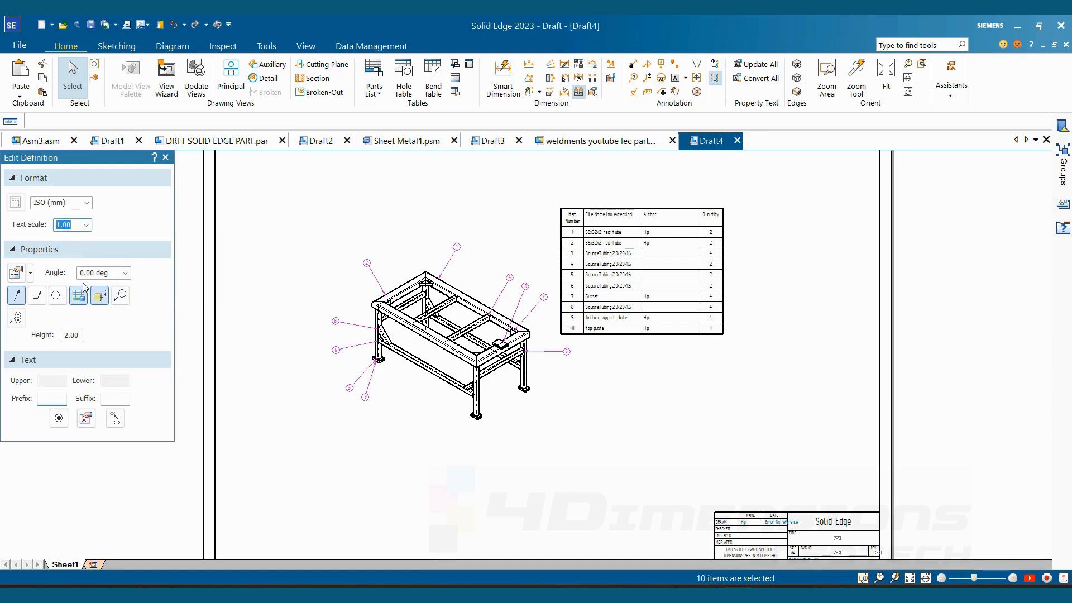
{"action": "key", "text": "Return"}
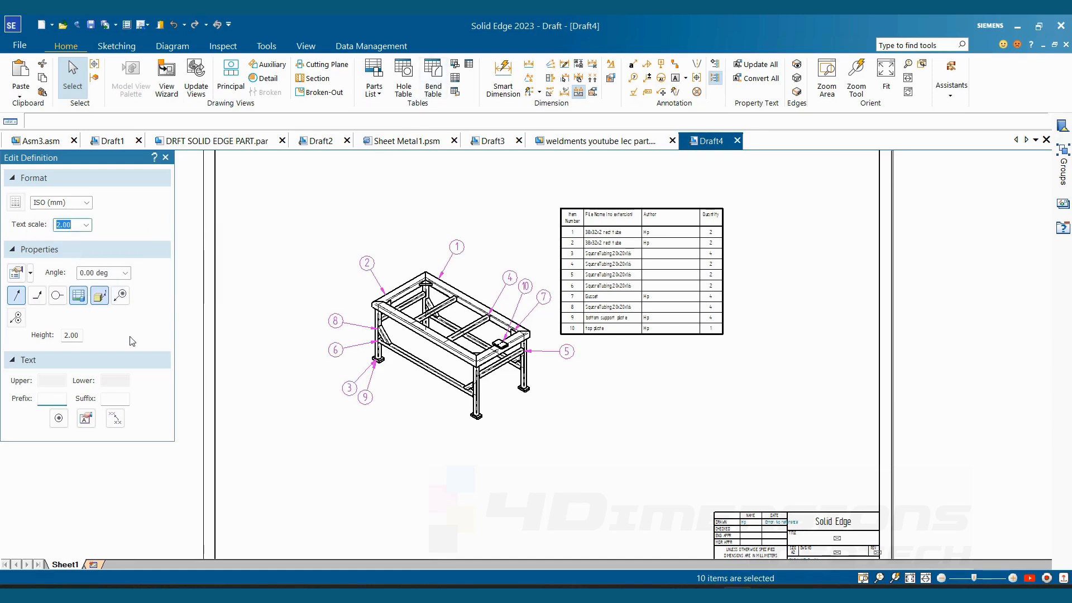
{"action": "left_click", "coordinate": [633, 440]}
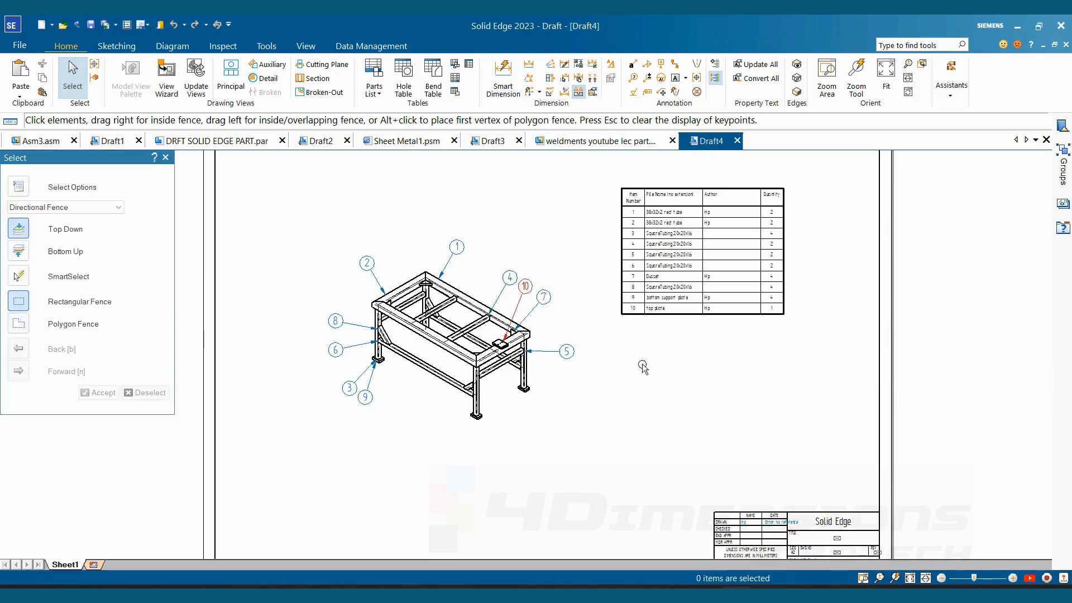
- Delete the Author column in the column properties of the parts list
{"action": "scroll", "coordinate": [643, 367], "scroll_direction": "up", "scroll_amount": 3}
{"action": "left_click", "coordinate": [781, 181]}
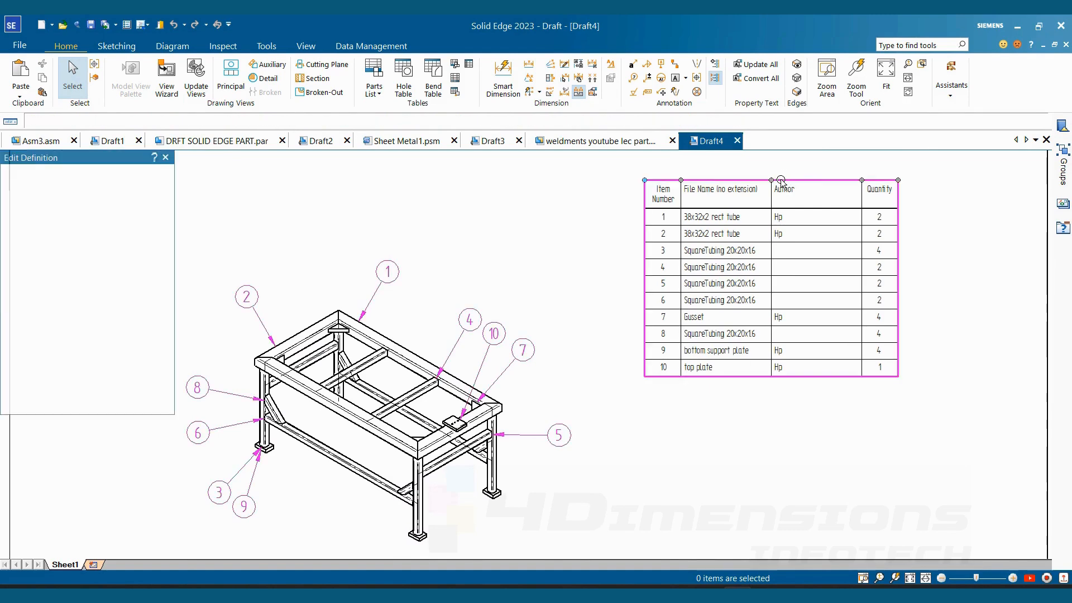
{"action": "right_click", "coordinate": [781, 181]}
{"action": "left_click", "coordinate": [819, 308]}
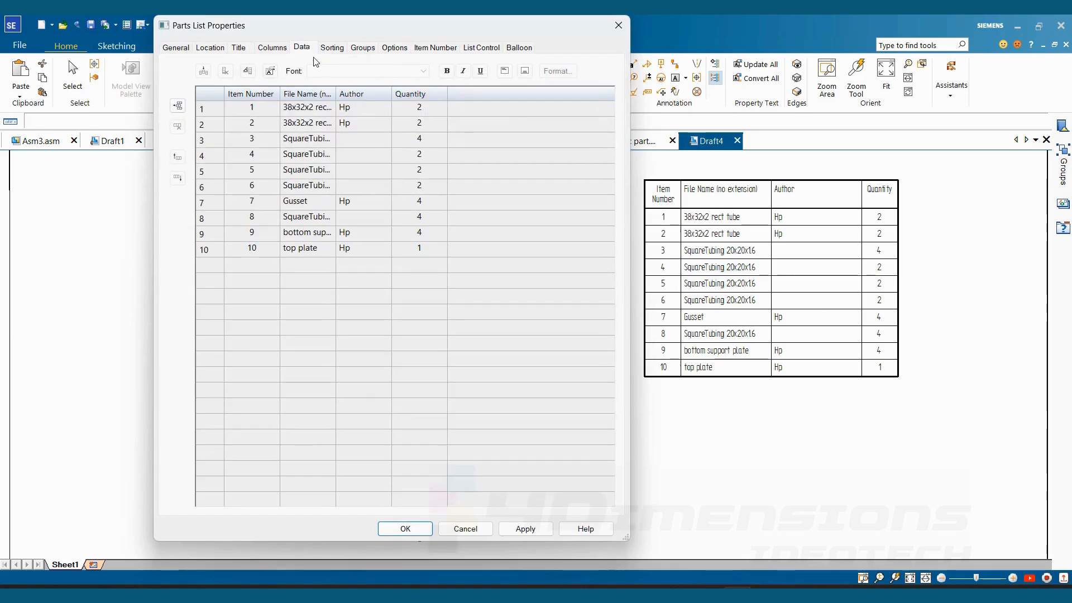
{"action": "left_click", "coordinate": [273, 48]}
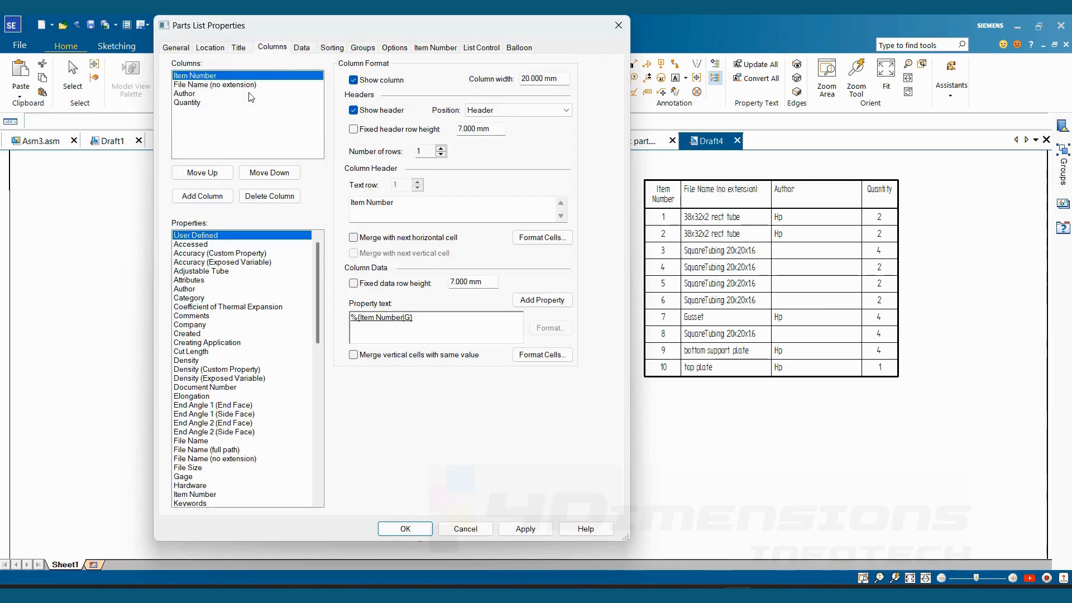
{"action": "left_click", "coordinate": [186, 94]}
{"action": "left_click", "coordinate": [270, 196]}
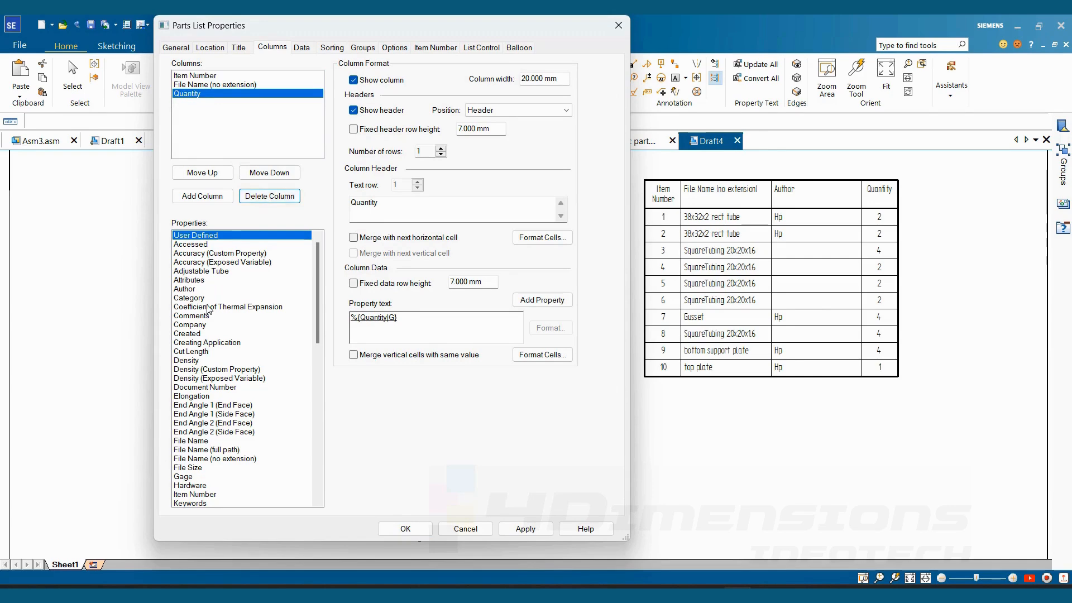
- Add a Cut Length column after Quantity in the parts list properties
{"action": "left_click", "coordinate": [185, 353]}
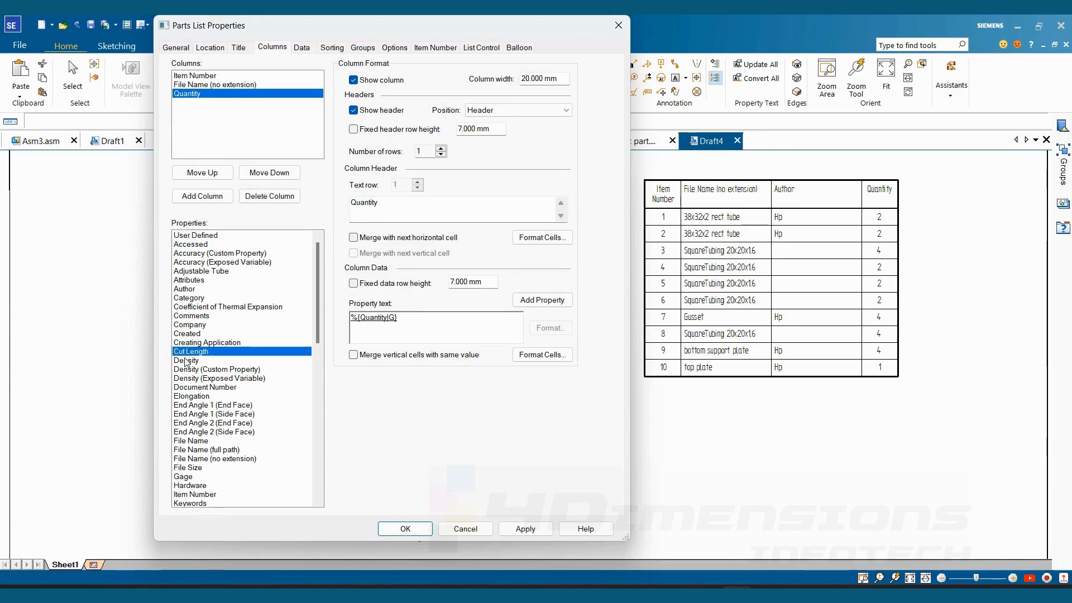
{"action": "left_click", "coordinate": [203, 196]}
{"action": "scroll", "coordinate": [194, 343], "scroll_direction": "down", "scroll_amount": 7}
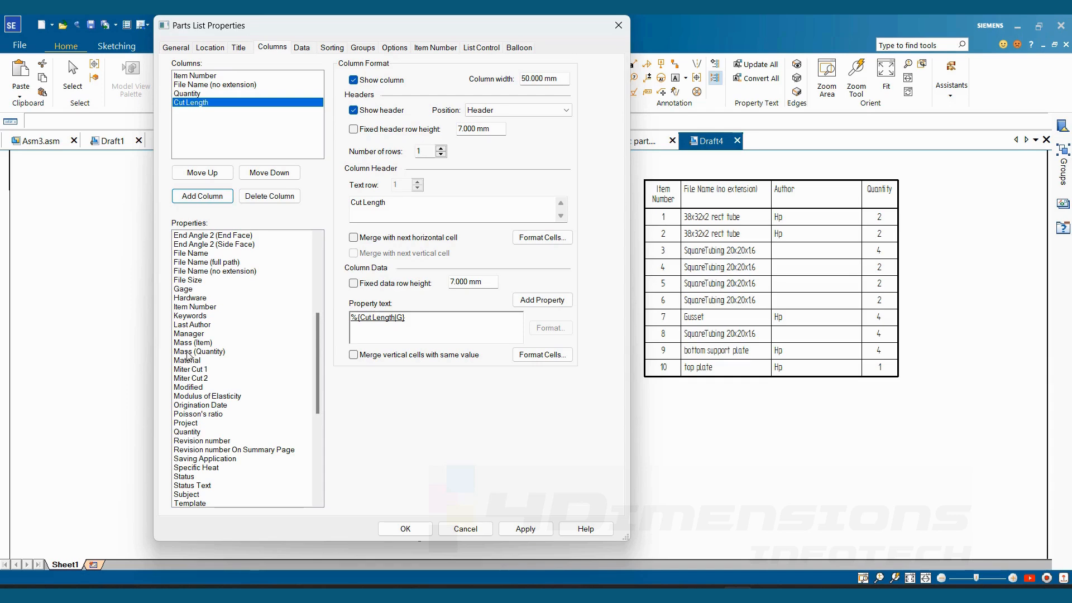
- Add Mass (Quantity), Mass (Item) and Material columns after Cut Length and apply them to the parts list
{"action": "double_click", "coordinate": [189, 352]}
{"action": "double_click", "coordinate": [190, 343]}
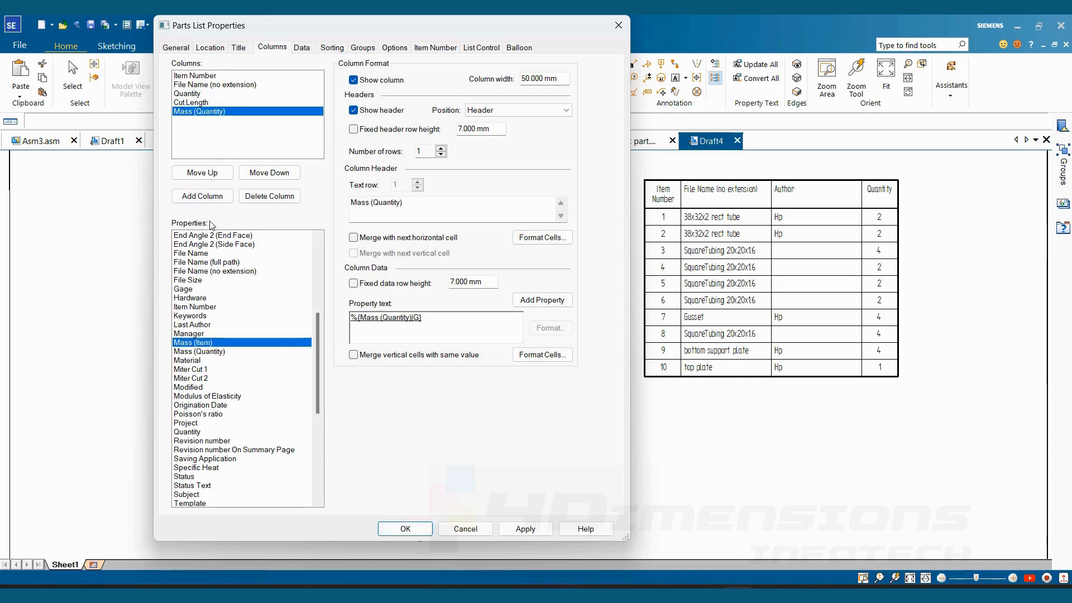
{"action": "left_click", "coordinate": [187, 360]}
{"action": "left_click", "coordinate": [202, 196]}
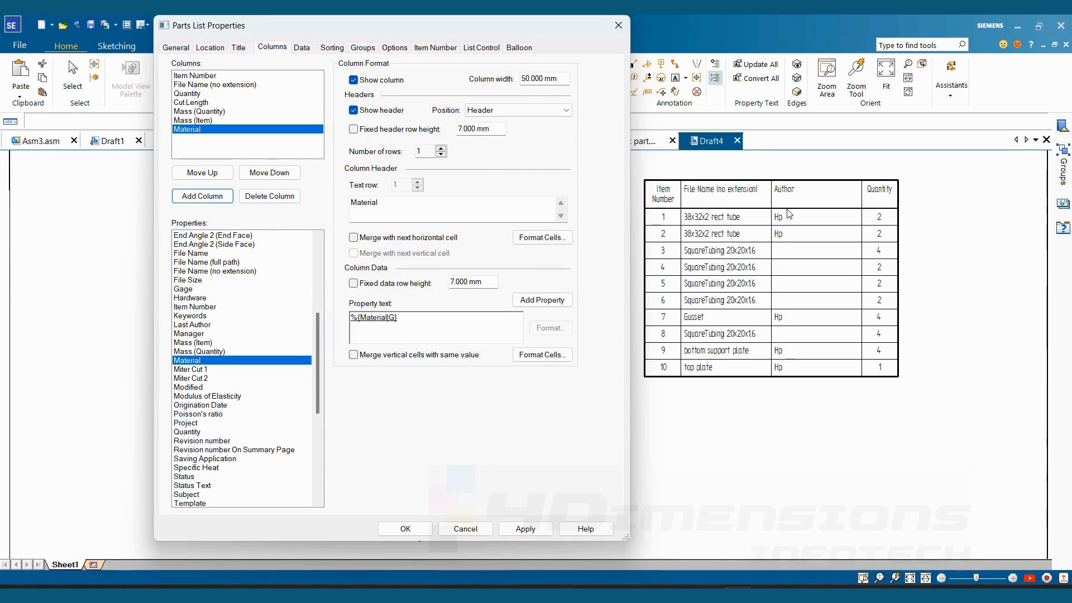
{"action": "left_click", "coordinate": [525, 528]}
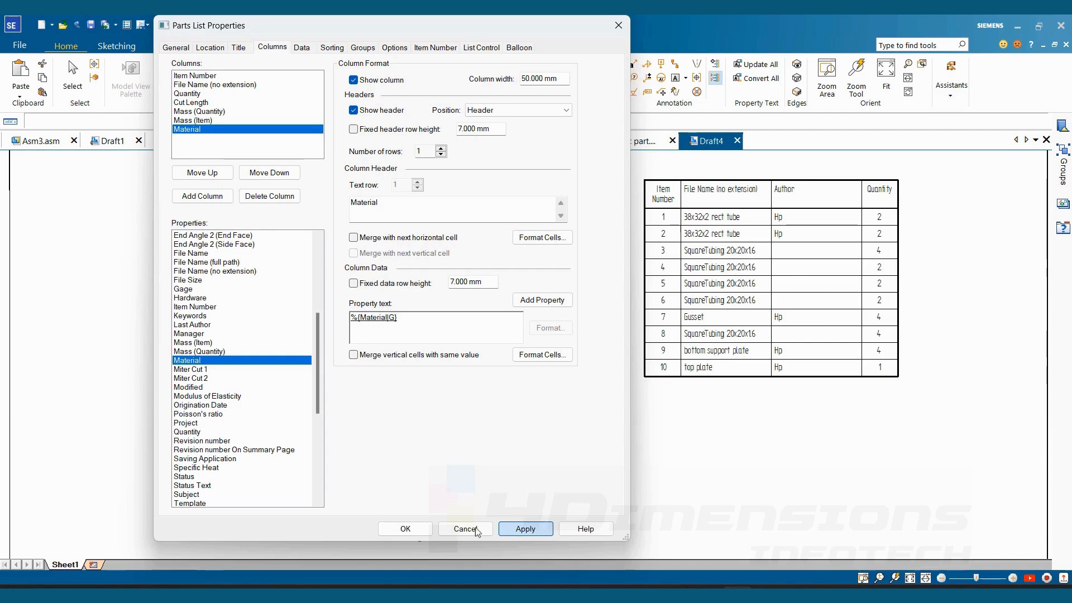
{"action": "left_click", "coordinate": [406, 528]}
- Move the widened parts list inside the sheet border, just below the revision history table
{"action": "middle_click_drag", "start_coordinate": [741, 387], "coordinate": [623, 384]}
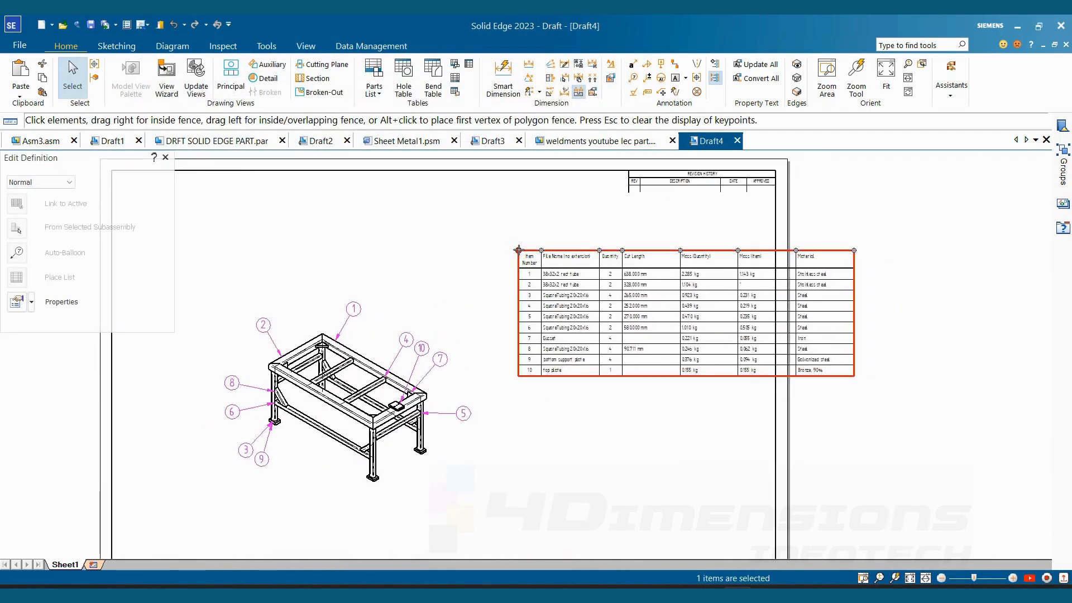
{"action": "left_click_drag", "start_coordinate": [517, 250], "coordinate": [419, 193]}
{"action": "middle_click_drag", "start_coordinate": [542, 217], "coordinate": [559, 239]}
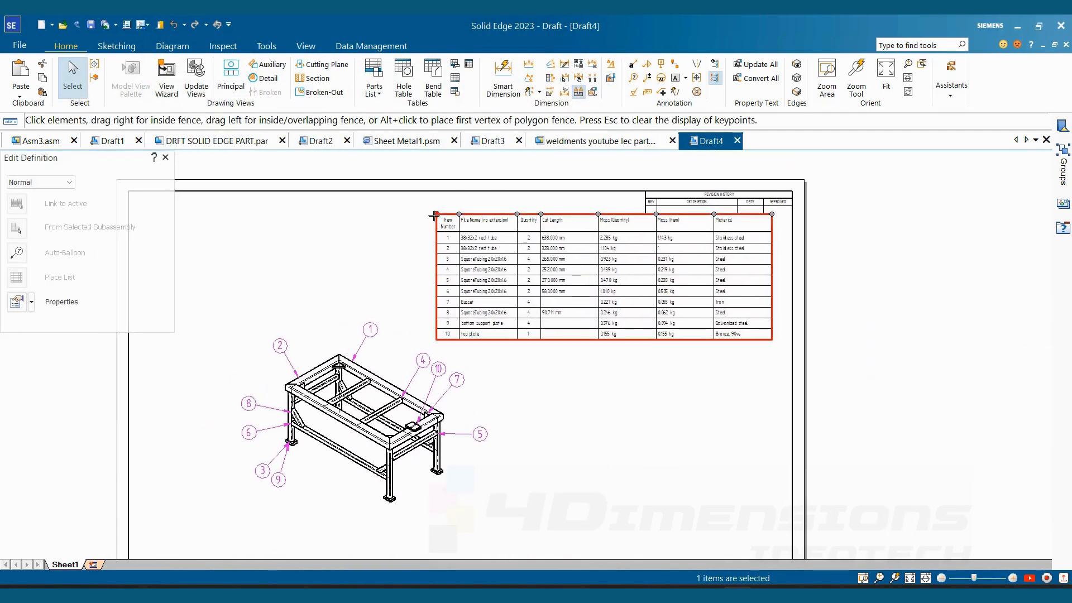
{"action": "left_click", "coordinate": [644, 395]}
- Examine the cut lengths, masses and materials in the parts list against the ballooned members of the frame view
{"action": "scroll", "coordinate": [603, 359], "scroll_direction": "up", "scroll_amount": 3}
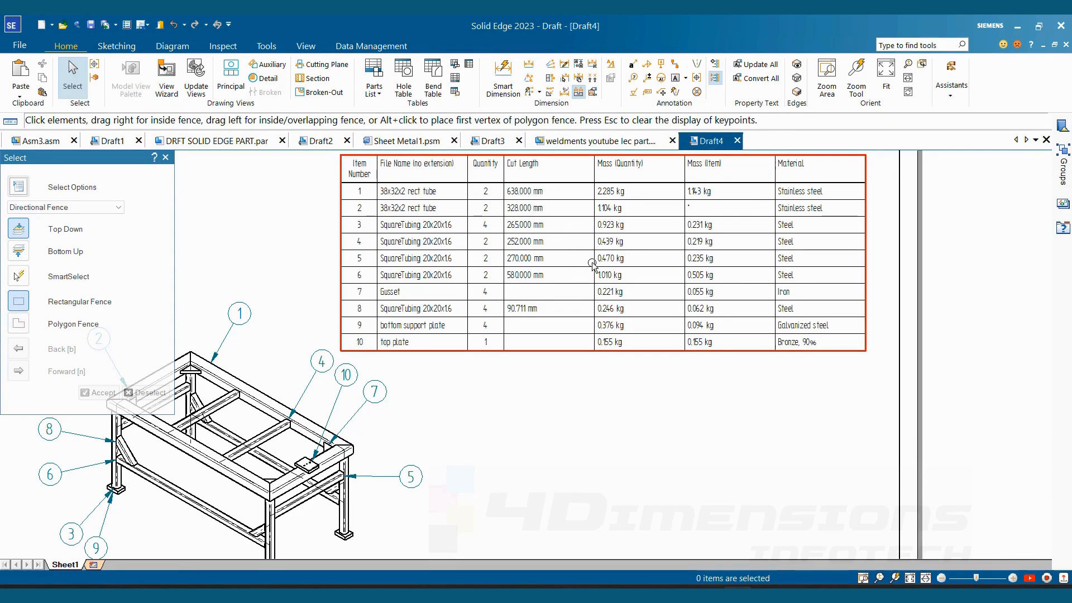
{"action": "scroll", "coordinate": [593, 266], "scroll_direction": "up", "scroll_amount": 2}
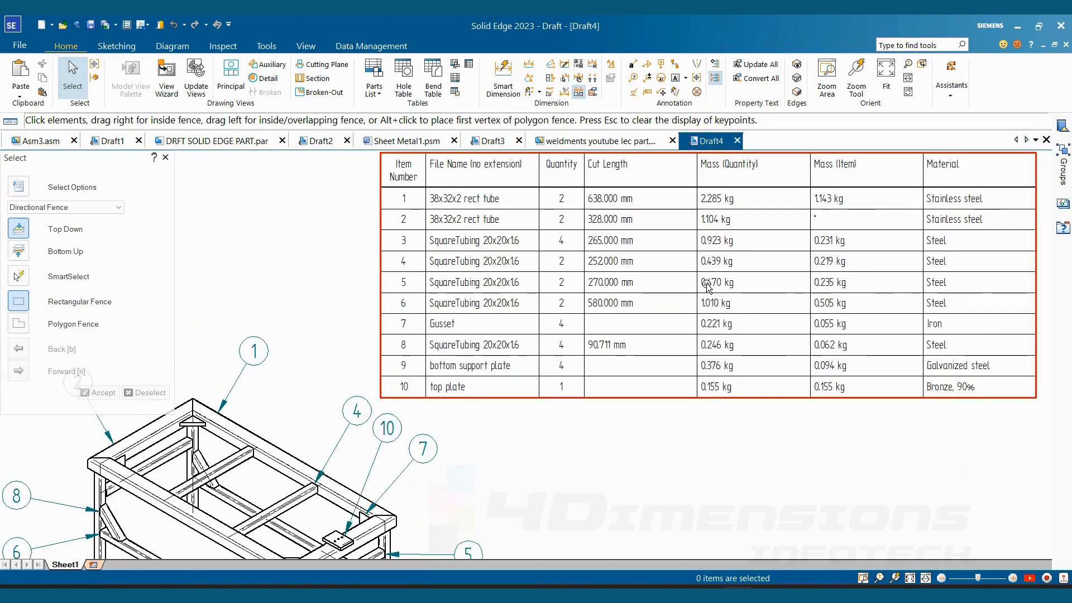
{"action": "scroll", "coordinate": [615, 263], "scroll_direction": "down", "scroll_amount": 3}
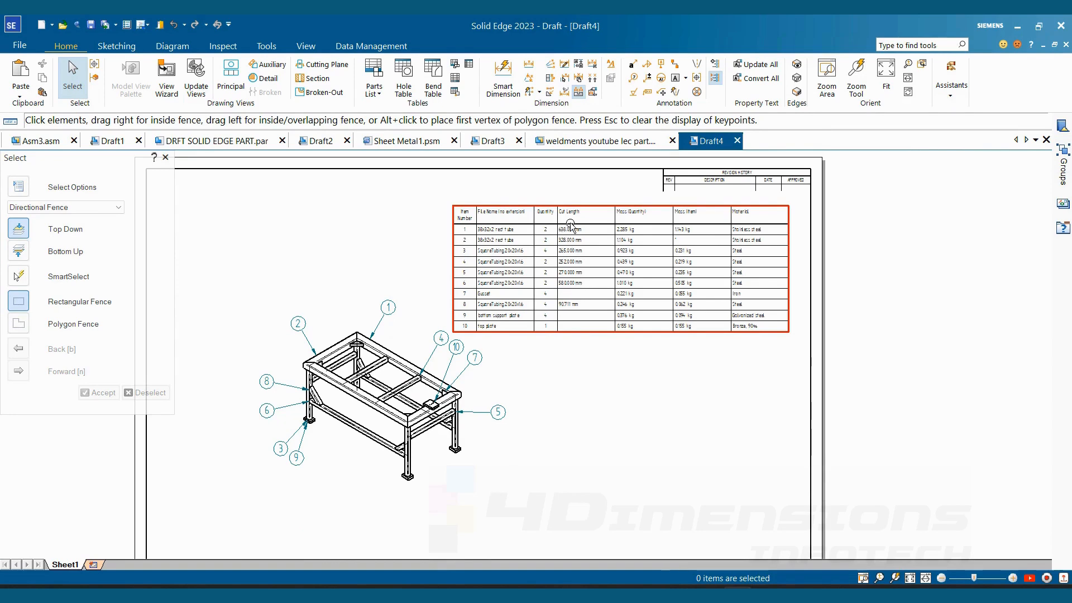
{"action": "scroll", "coordinate": [570, 226], "scroll_direction": "up", "scroll_amount": 3}
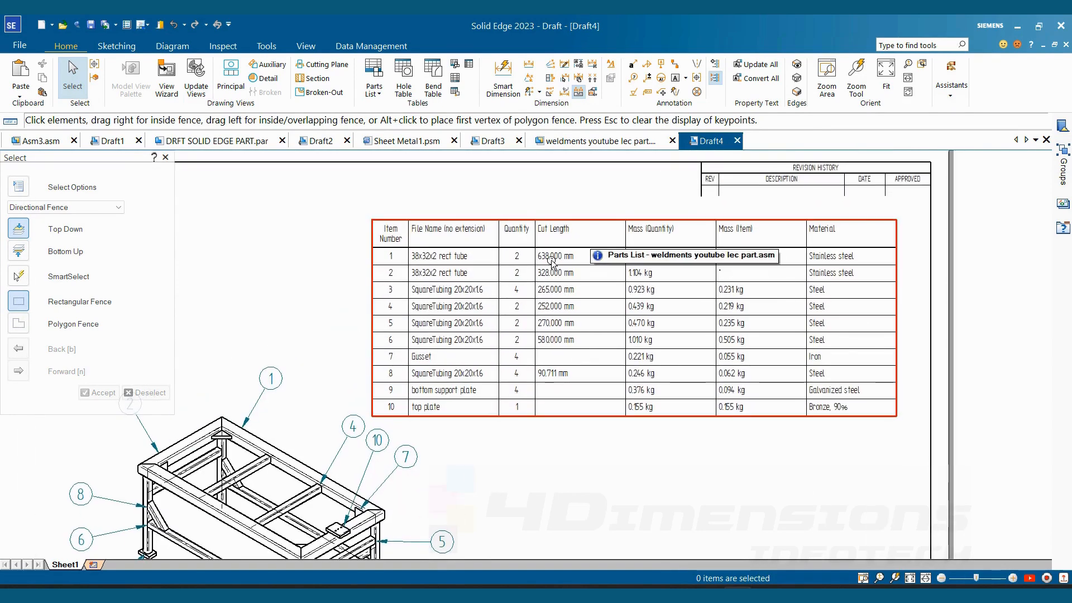
{"action": "middle_click_drag", "start_coordinate": [560, 267], "coordinate": [563, 237]}
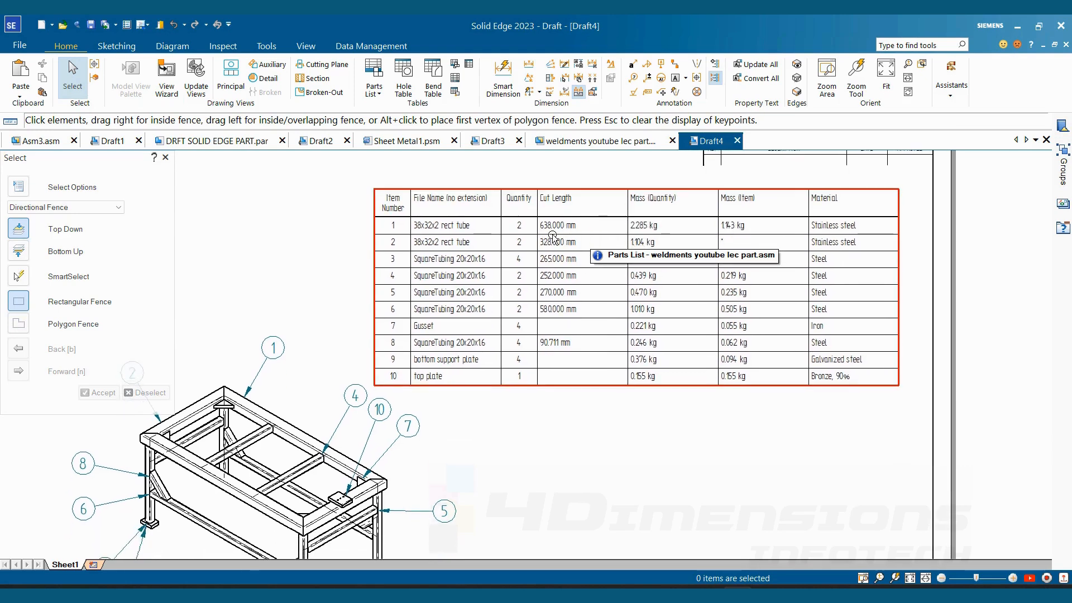
{"action": "scroll", "coordinate": [548, 263], "scroll_direction": "down", "scroll_amount": 2}
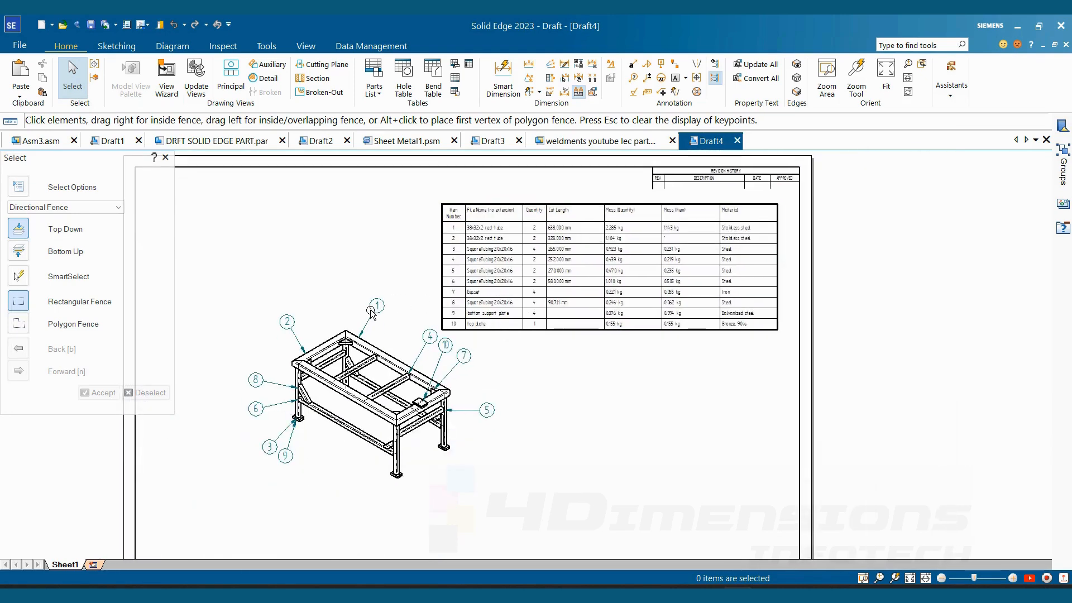
{"action": "scroll", "coordinate": [377, 321], "scroll_direction": "up", "scroll_amount": 2}
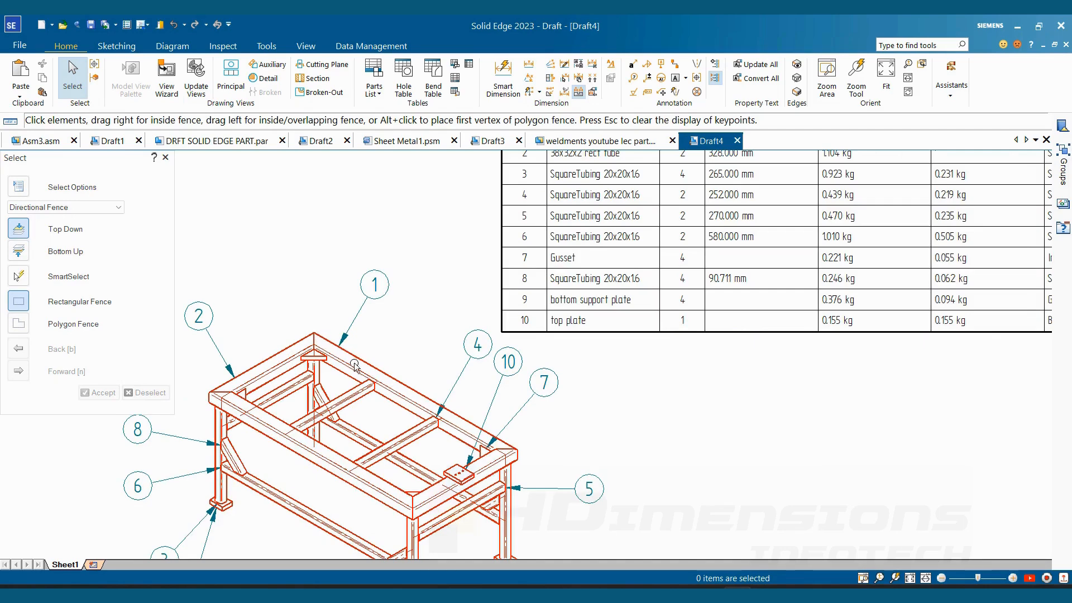
{"action": "middle_click_drag", "start_coordinate": [746, 419], "coordinate": [672, 456]}
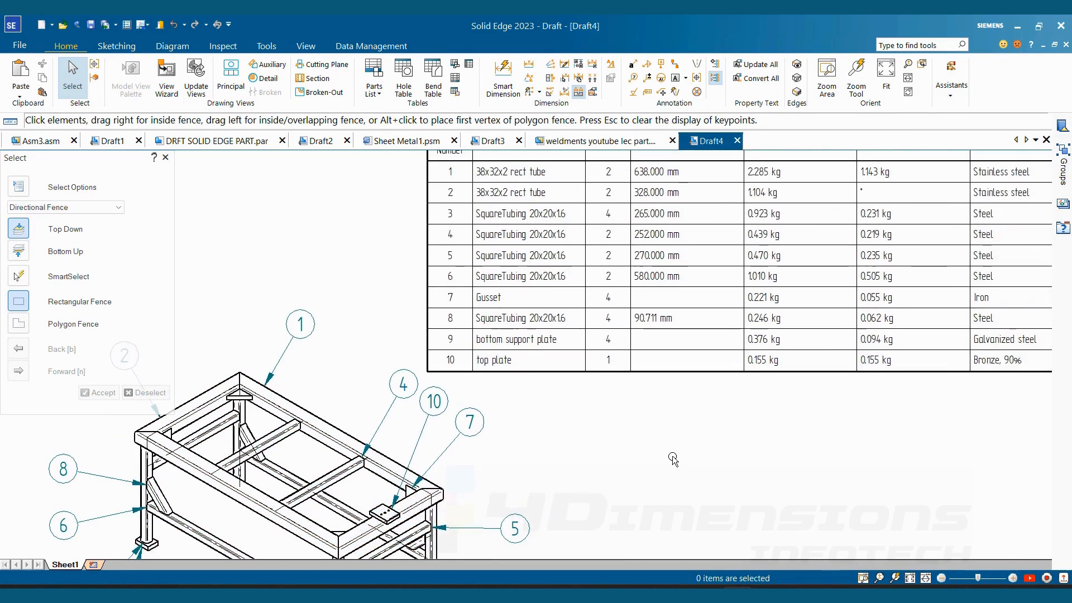
{"action": "scroll", "coordinate": [673, 456], "scroll_direction": "down", "scroll_amount": 1}
{"action": "scroll", "coordinate": [670, 243], "scroll_direction": "up", "scroll_amount": 2}
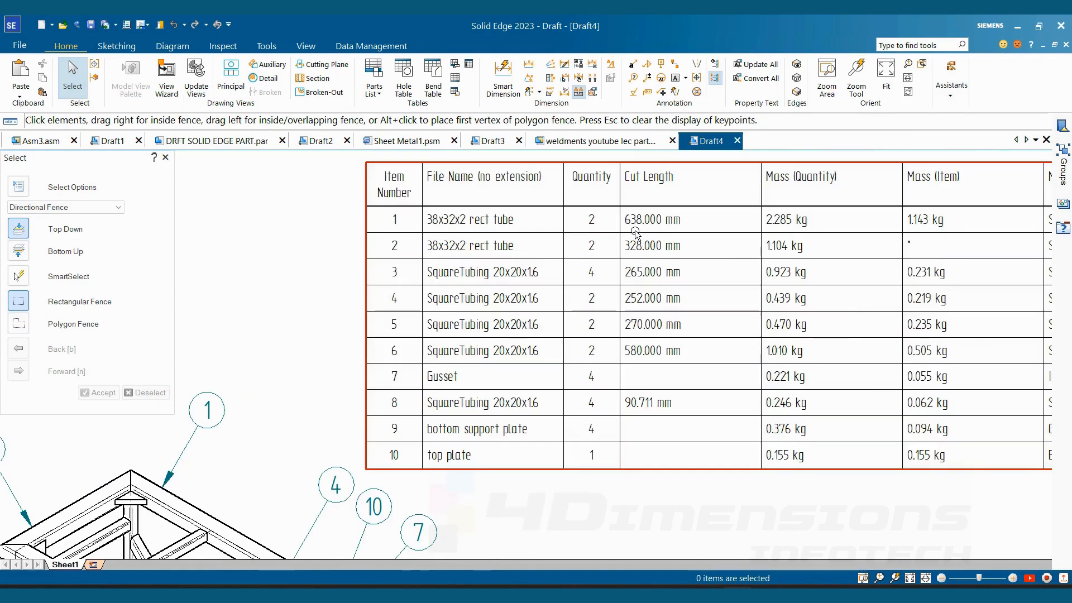
{"action": "scroll", "coordinate": [594, 308], "scroll_direction": "down", "scroll_amount": 2}
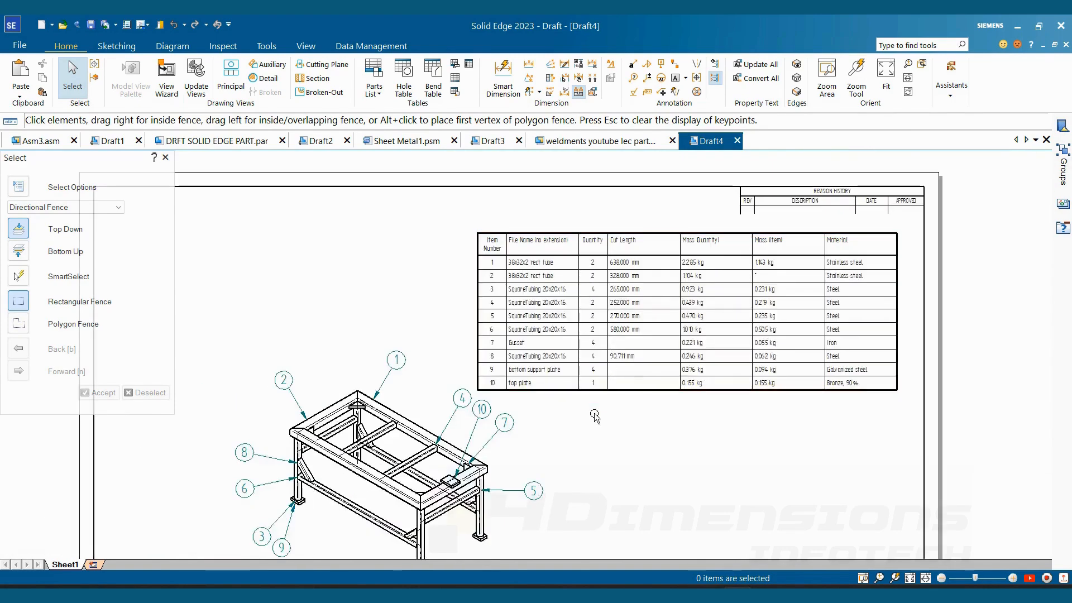
{"action": "mouse_move", "coordinate": [595, 416]}
{"action": "middle_mouse_down"}
{"action": "mouse_move", "coordinate": [577, 363]}
{"action": "mouse_move", "coordinate": [538, 352]}
{"action": "middle_mouse_up"}
{"action": "scroll", "coordinate": [537, 299], "scroll_direction": "up", "scroll_amount": 1}
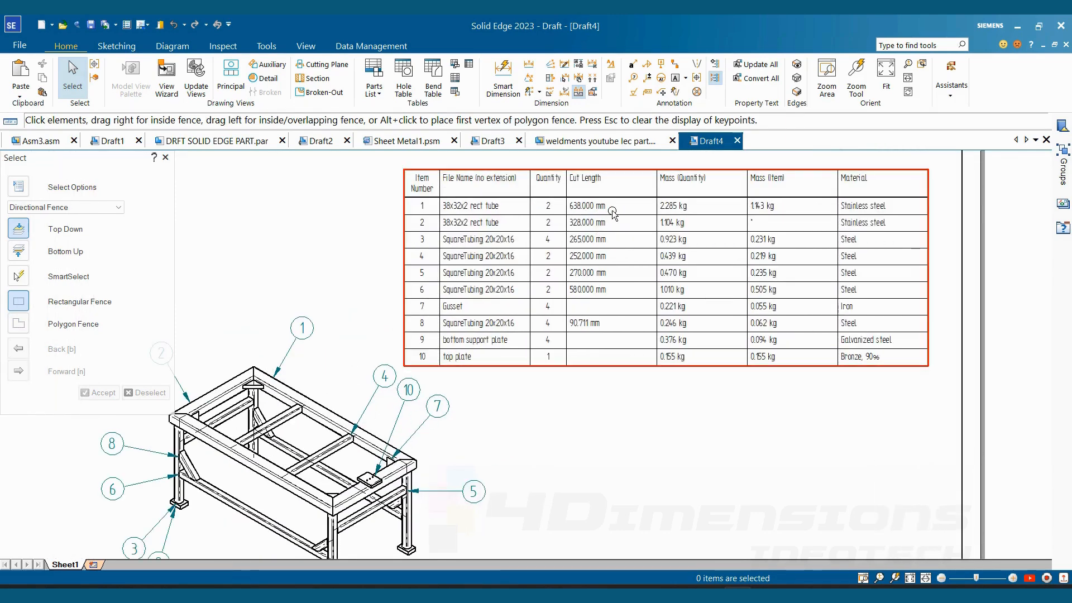
{"action": "scroll", "coordinate": [579, 311], "scroll_direction": "down", "scroll_amount": 1}
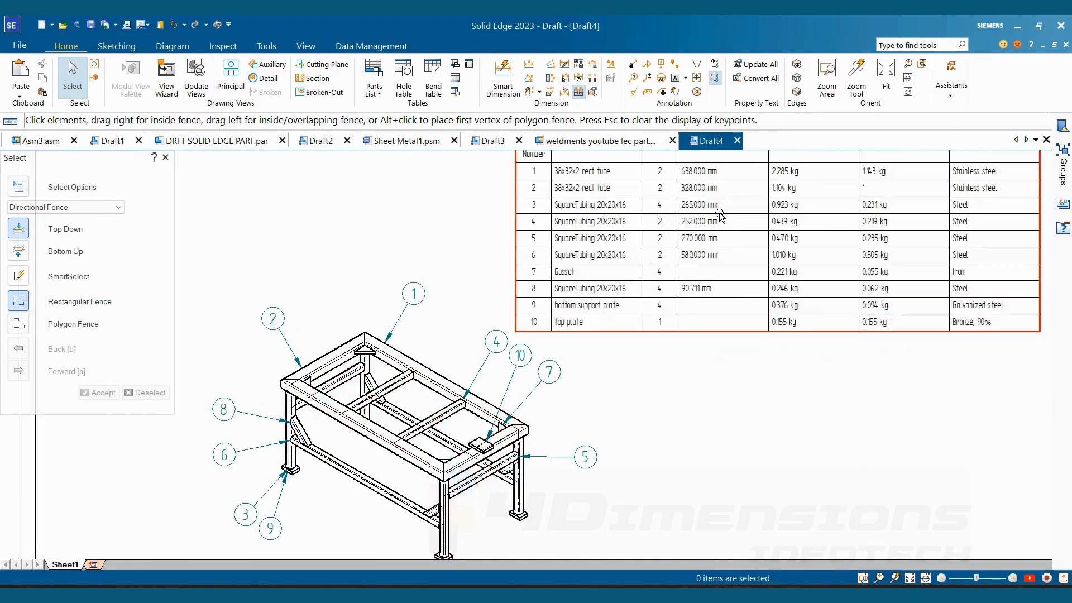
{"action": "scroll", "coordinate": [698, 279], "scroll_direction": "up", "scroll_amount": 3}
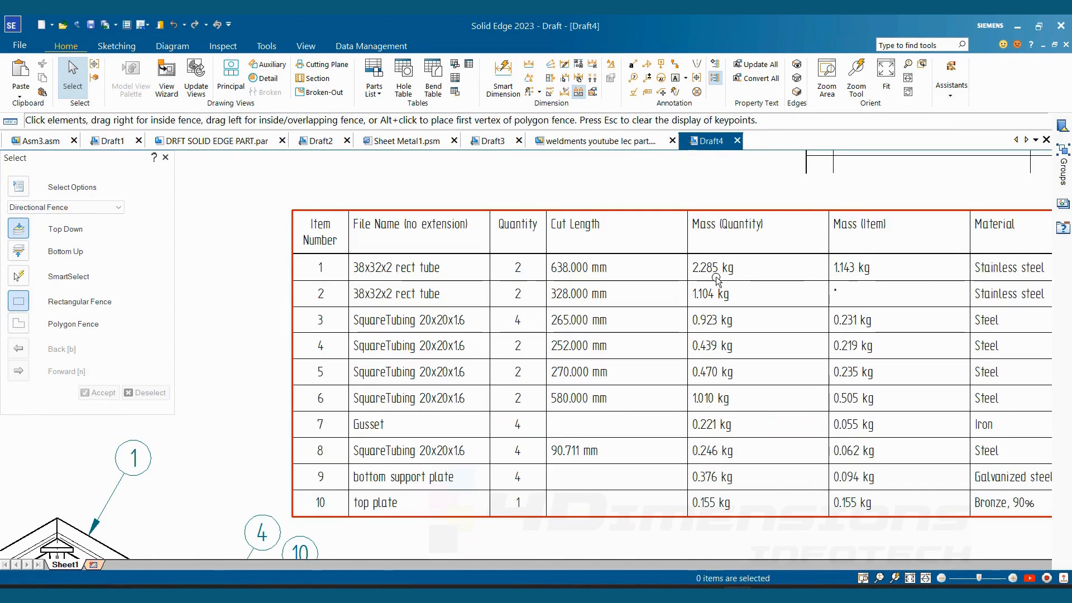
{"action": "middle_click_drag", "start_coordinate": [726, 277], "coordinate": [618, 246]}
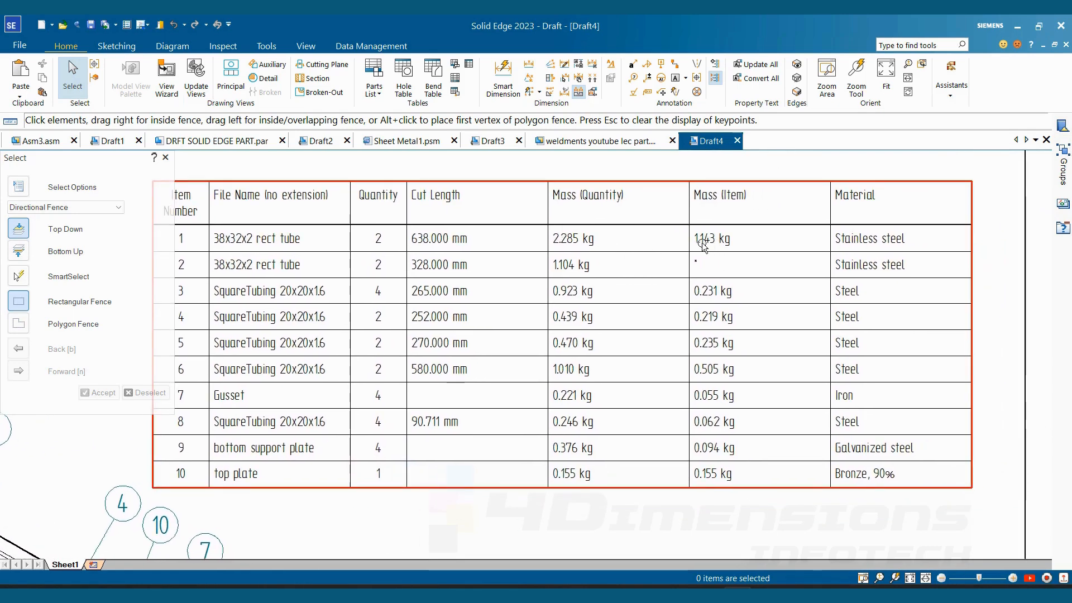
{"action": "scroll", "coordinate": [760, 284], "scroll_direction": "down", "scroll_amount": 2}
{"action": "scroll", "coordinate": [831, 255], "scroll_direction": "up", "scroll_amount": 2}
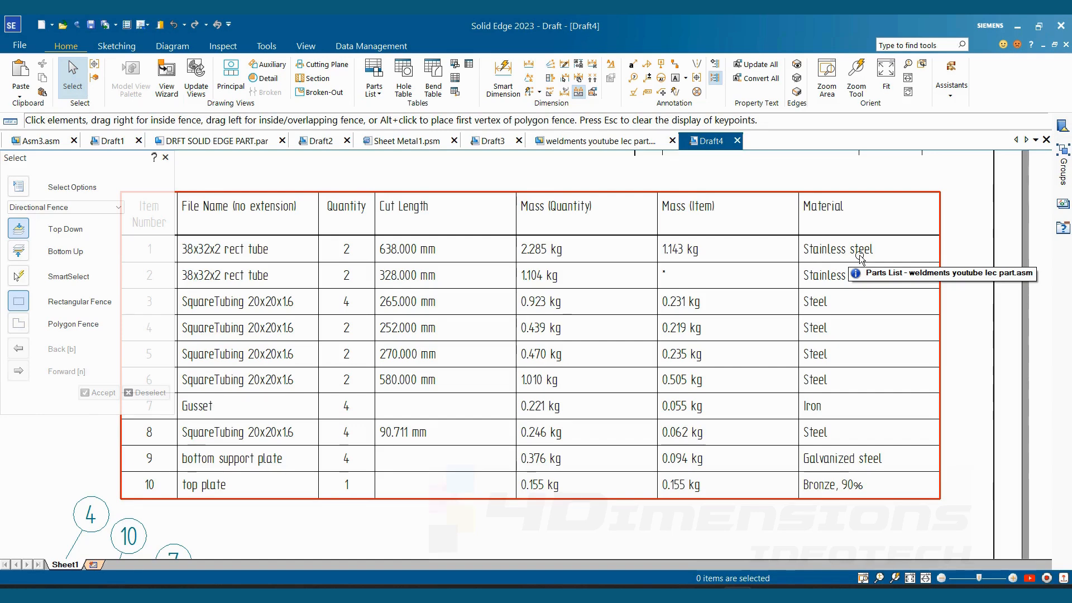
{"action": "scroll", "coordinate": [615, 228], "scroll_direction": "down", "scroll_amount": 4}
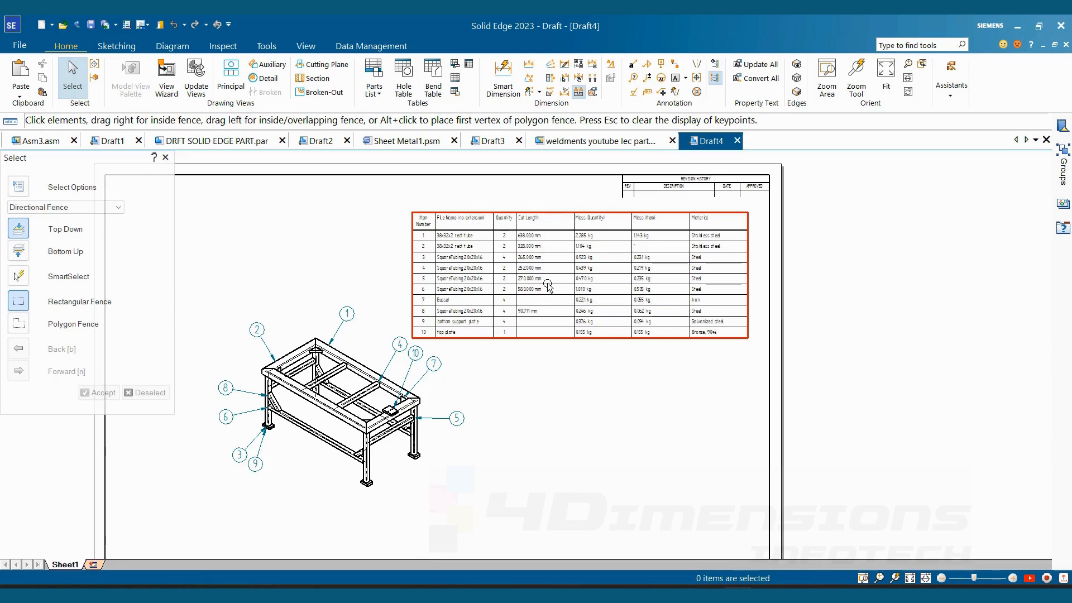
{"action": "scroll", "coordinate": [463, 315], "scroll_direction": "up", "scroll_amount": 3}
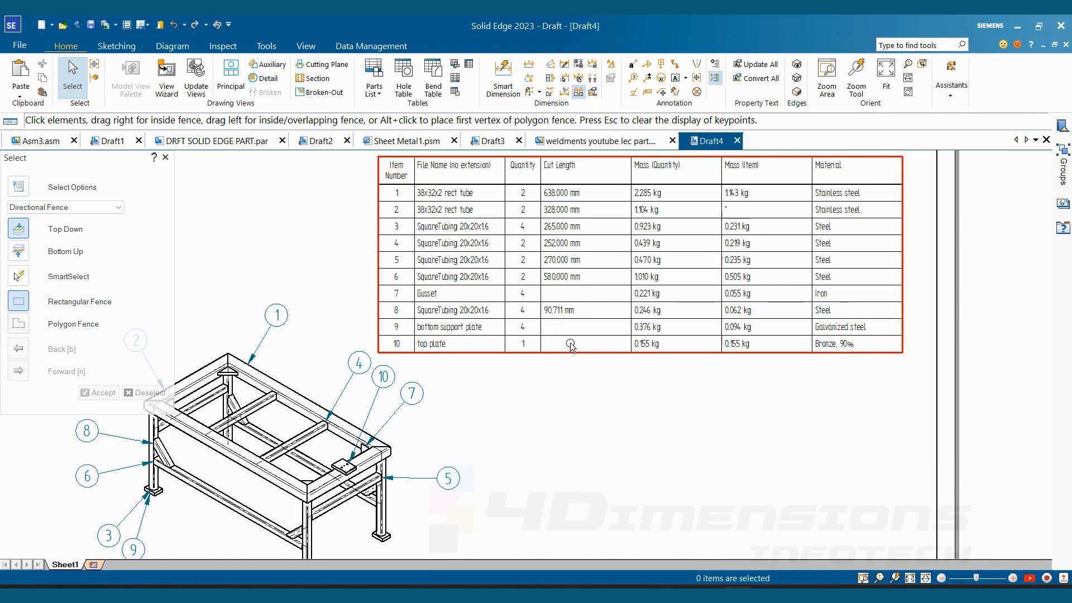
{"action": "scroll", "coordinate": [567, 339], "scroll_direction": "up", "scroll_amount": 1}
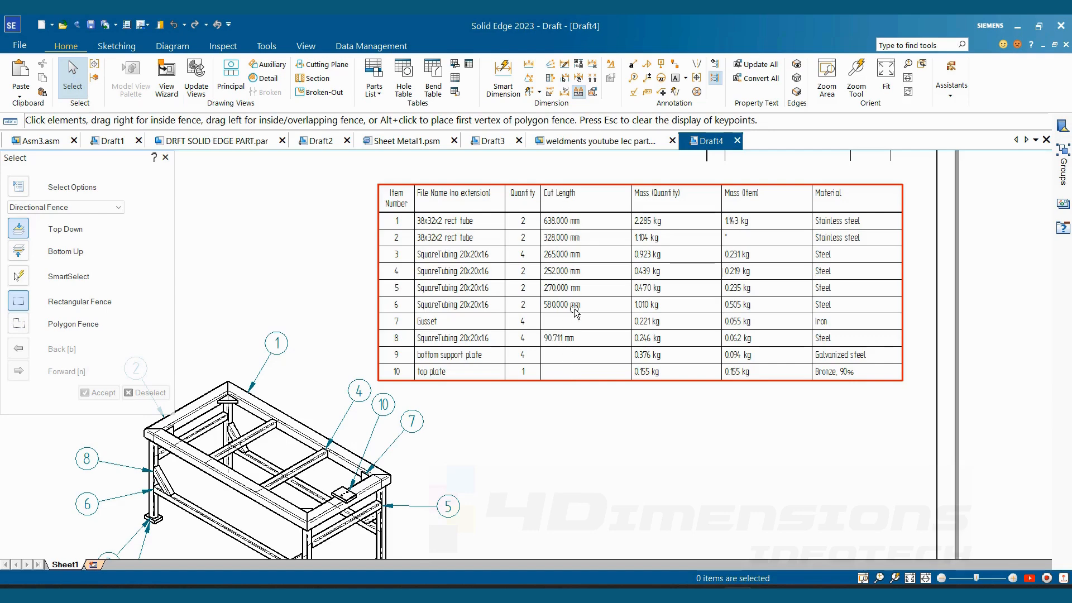
- Allow a cell override for the Gusset's Cut Length in the parts list data and enter 40x40x10
{"action": "left_click", "coordinate": [590, 188]}
{"action": "right_click", "coordinate": [592, 187]}
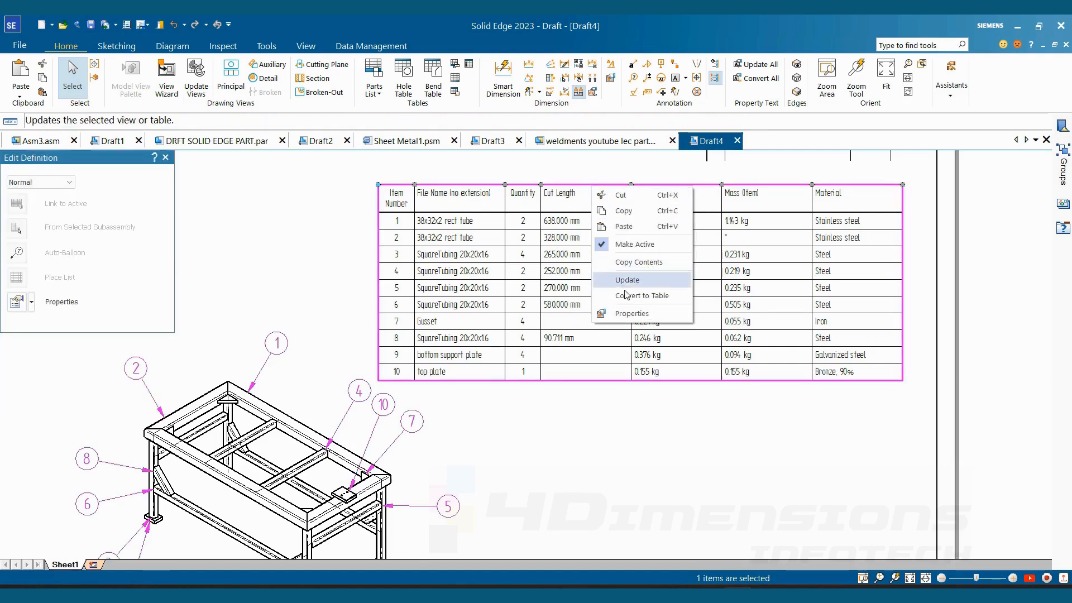
{"action": "left_click", "coordinate": [631, 313]}
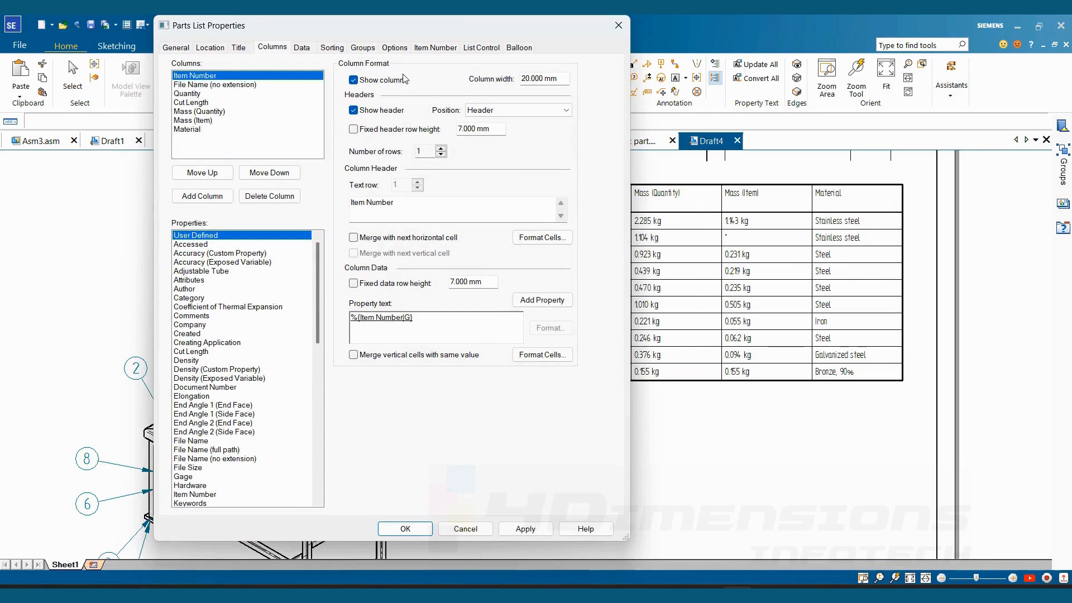
{"action": "left_click", "coordinate": [303, 48]}
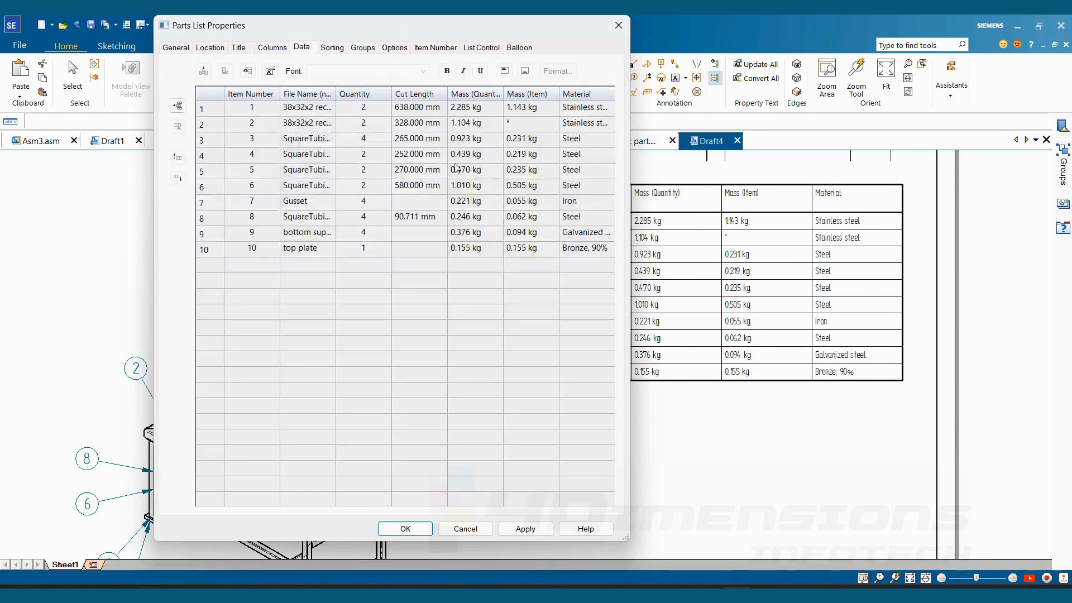
{"action": "left_click", "coordinate": [411, 208]}
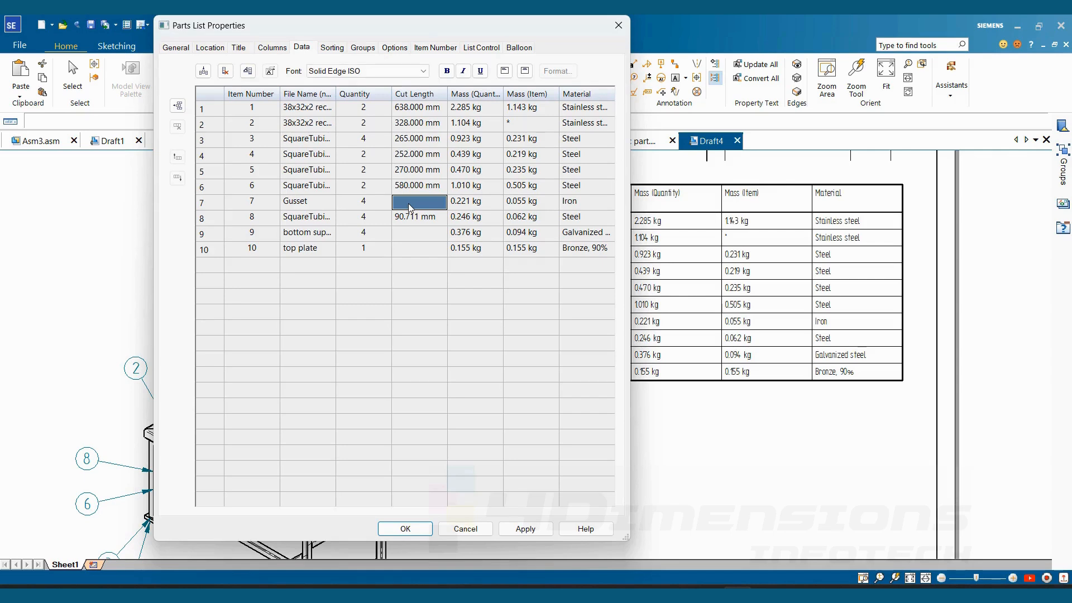
{"action": "right_click", "coordinate": [411, 207]}
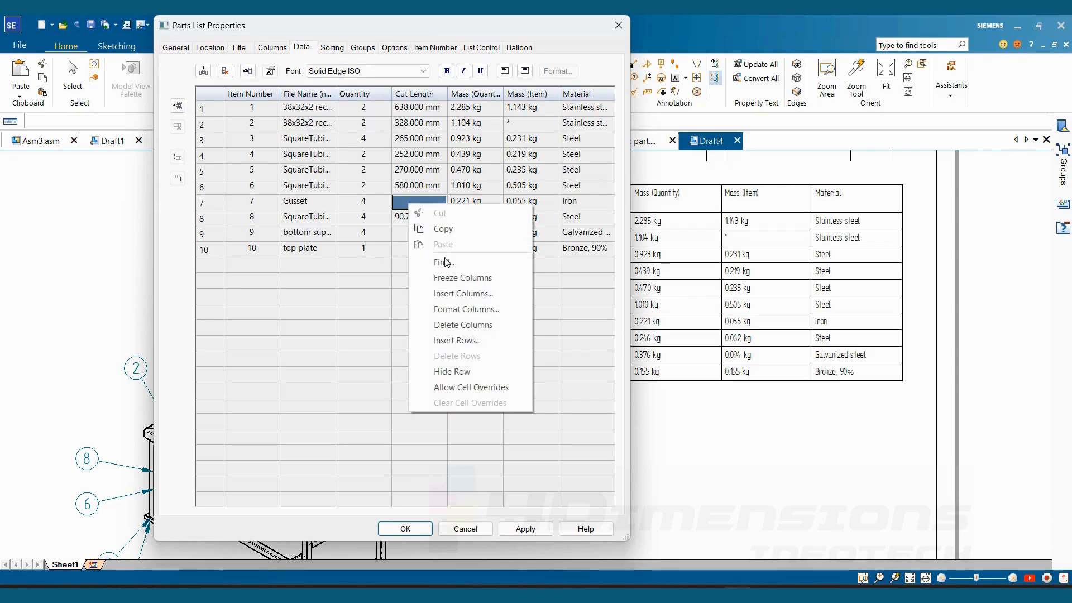
{"action": "left_click", "coordinate": [471, 387]}
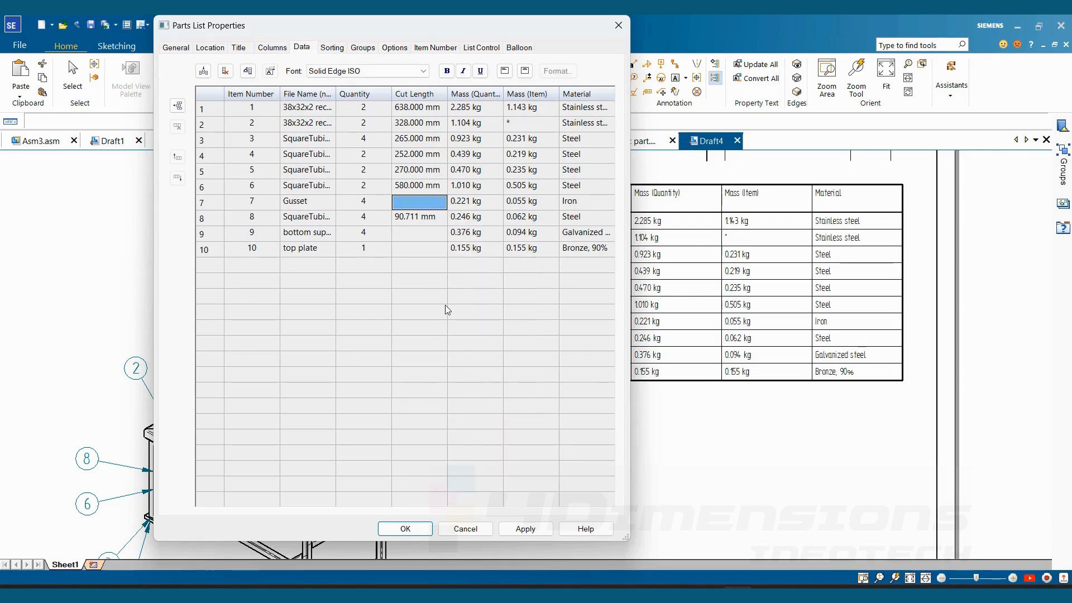
{"action": "left_click", "coordinate": [410, 200]}
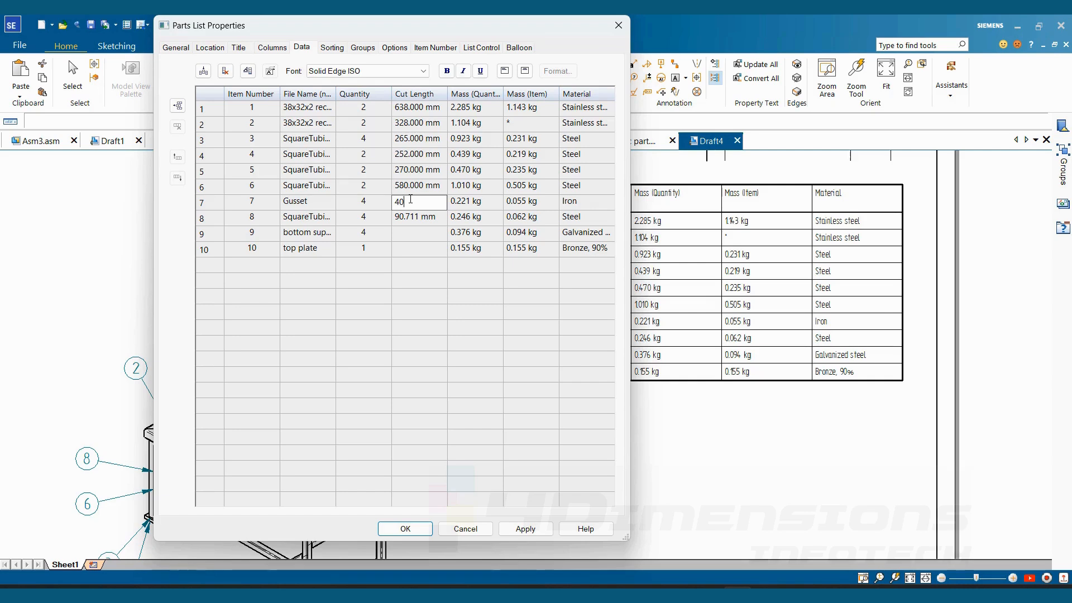
{"action": "type", "text": "40x40x10"}
- Allow a cell override for the bottom support plate's Cut Length and enter 25x25x6
{"action": "left_click", "coordinate": [416, 240]}
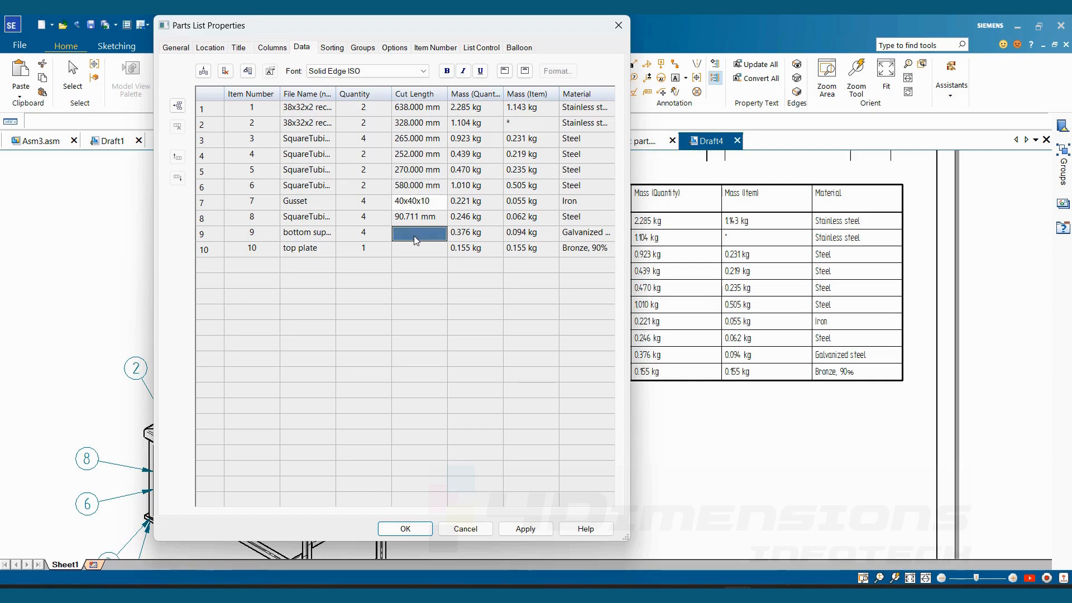
{"action": "right_click", "coordinate": [416, 239]}
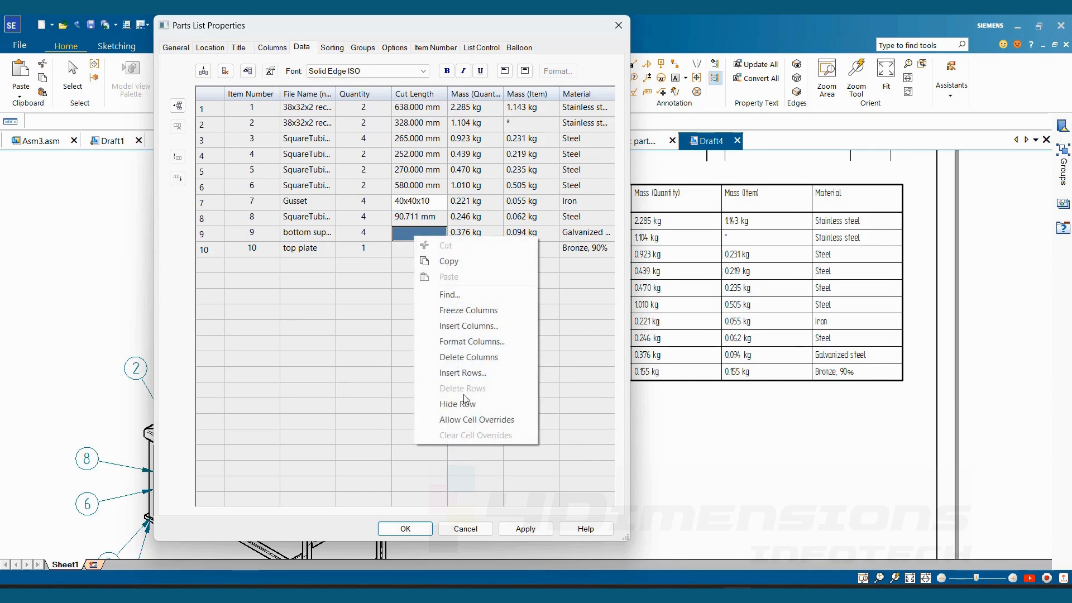
{"action": "left_click", "coordinate": [468, 420]}
{"action": "left_click", "coordinate": [405, 237]}
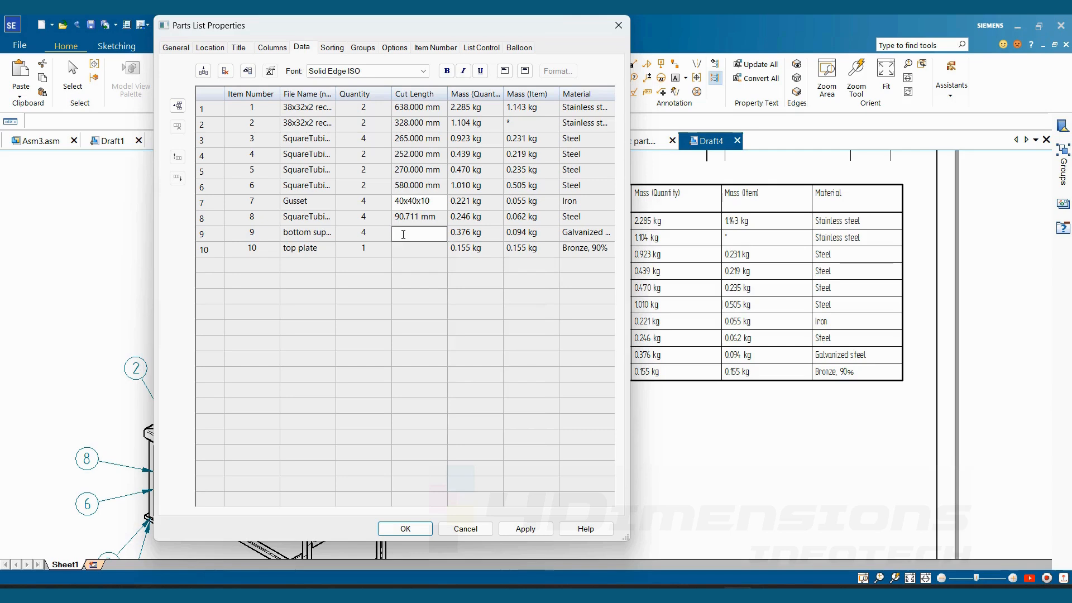
{"action": "type", "text": "25x25x6"}
{"action": "left_click", "coordinate": [321, 255]}
- Allow a cell override for the top plate's Cut Length, enter 60x60x12, and apply it to the parts list
{"action": "left_click", "coordinate": [405, 254]}
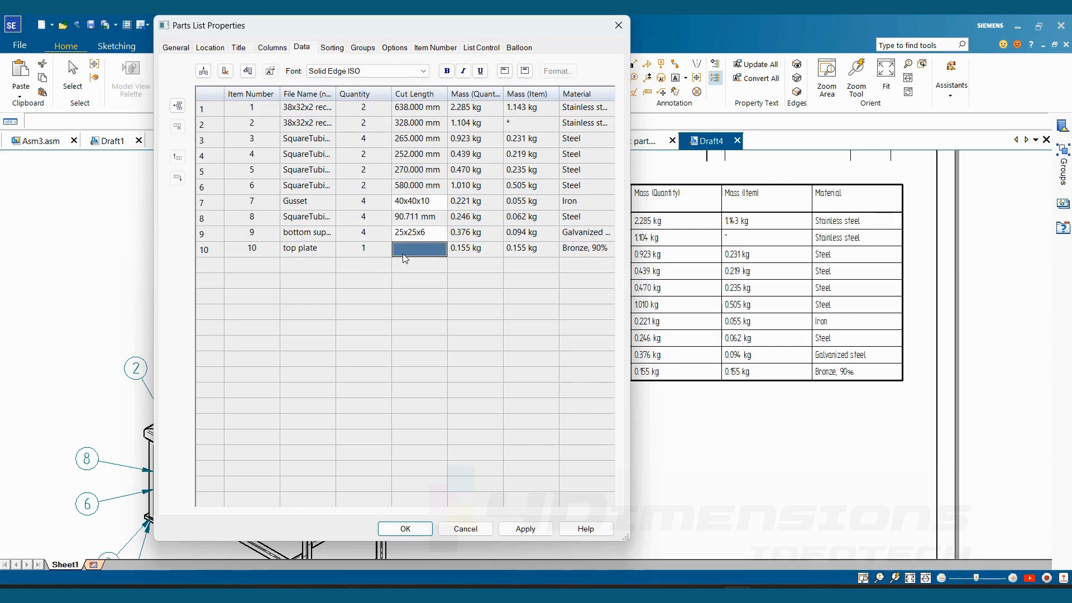
{"action": "right_click", "coordinate": [409, 258]}
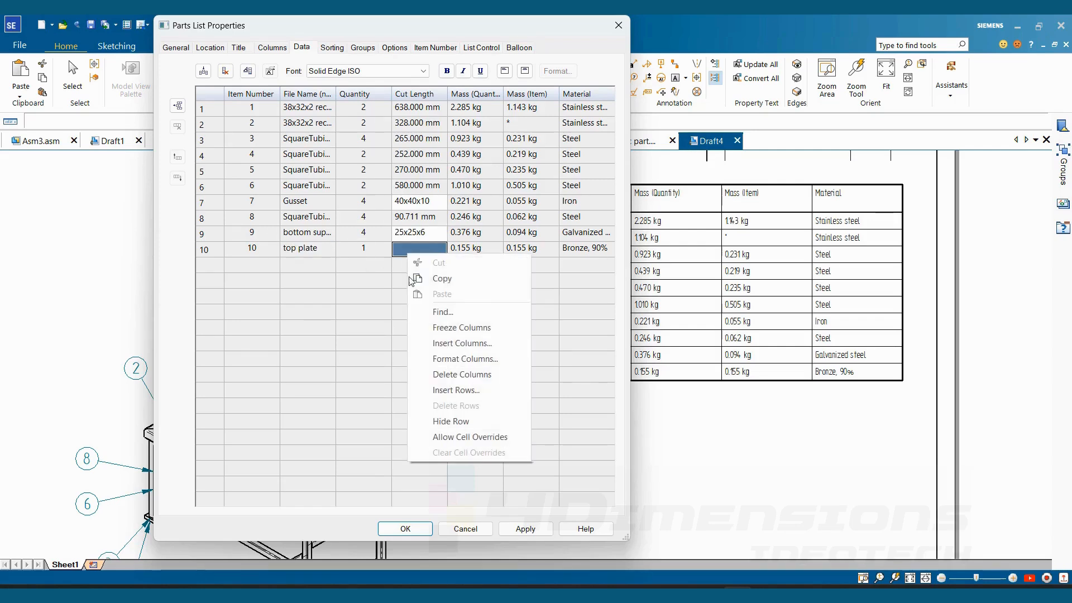
{"action": "left_click", "coordinate": [456, 440]}
{"action": "left_click", "coordinate": [413, 251]}
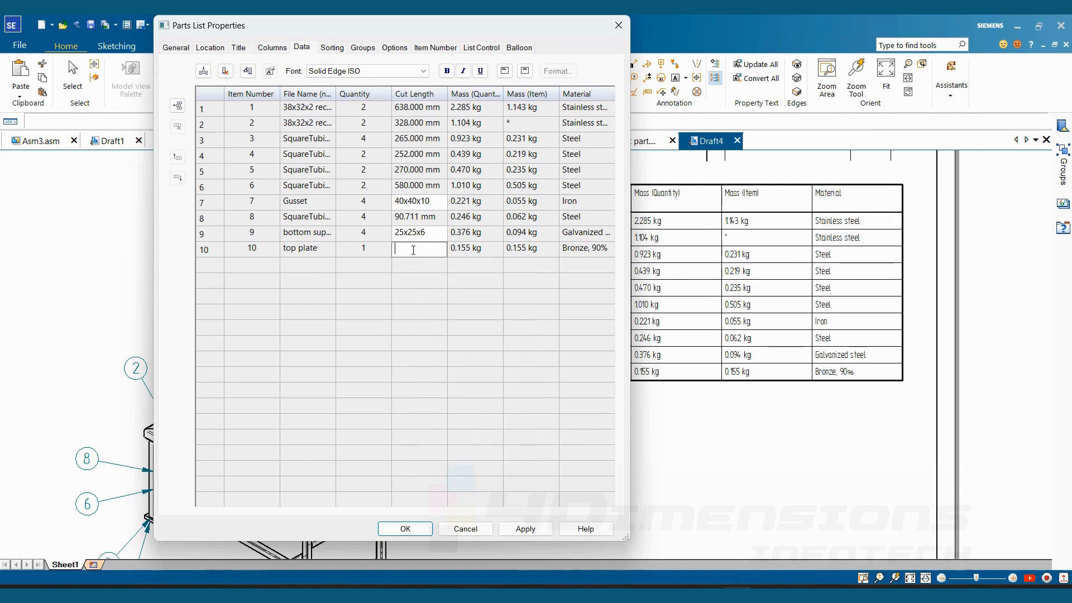
{"action": "type", "text": "60x60x12"}
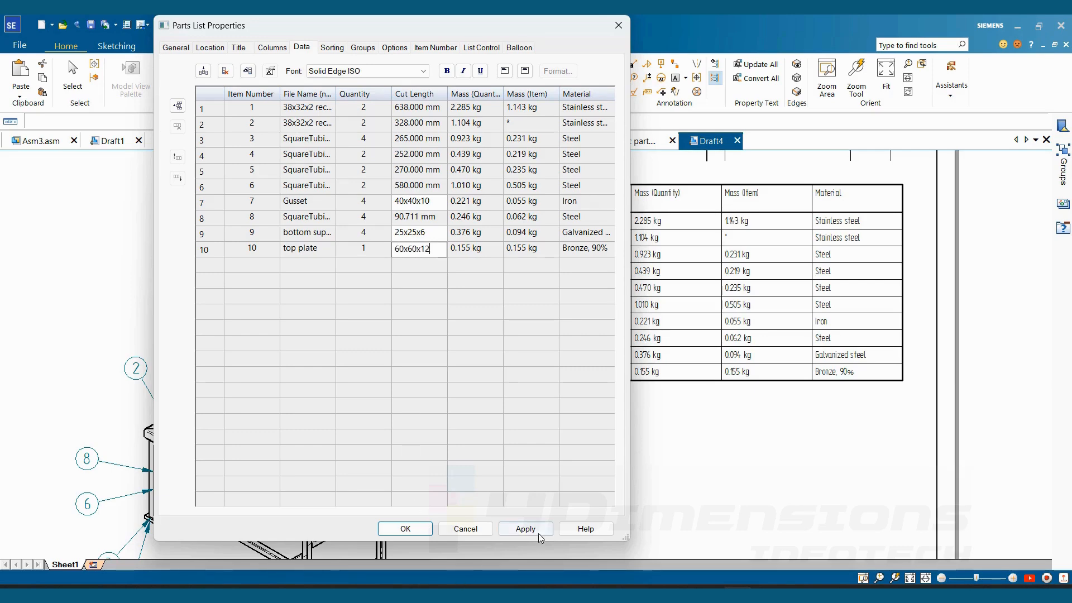
{"action": "left_click", "coordinate": [525, 529]}
{"action": "left_click", "coordinate": [405, 529]}
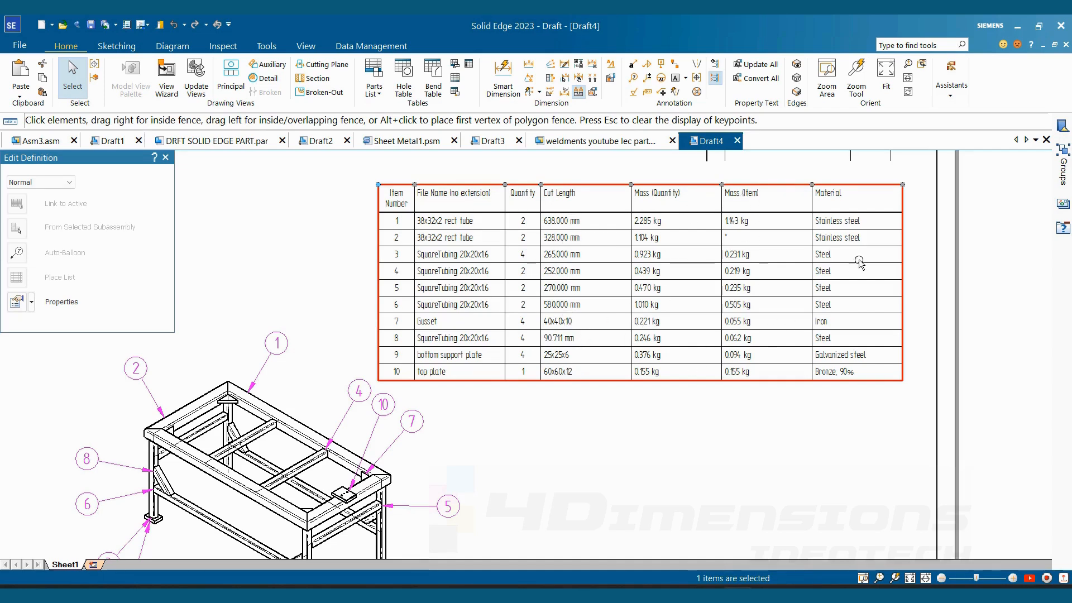
{"action": "left_click", "coordinate": [521, 418]}
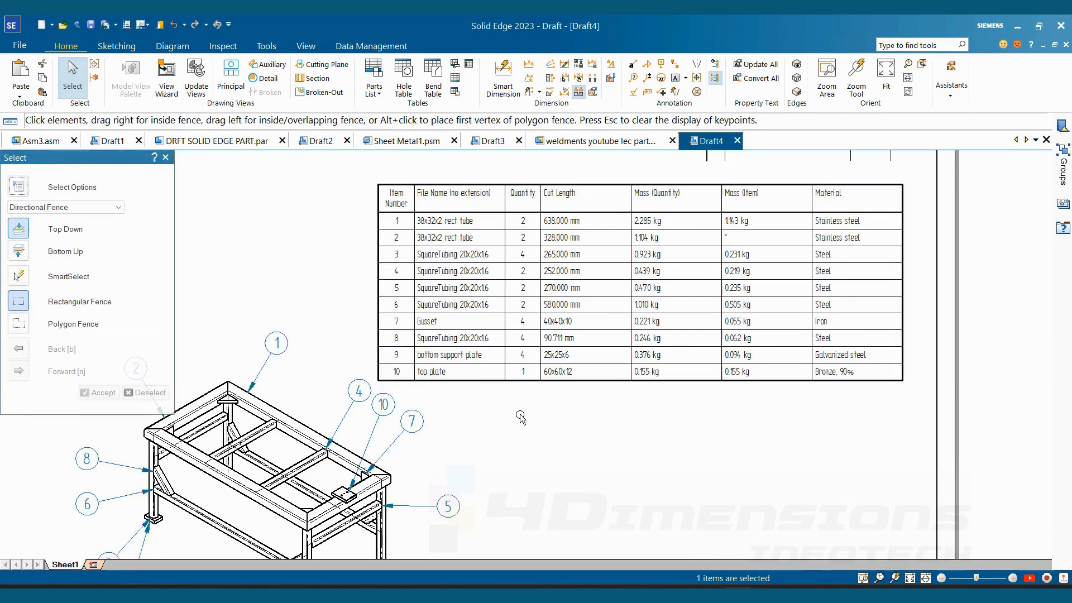
- Examine the column settings and the properties available for additional columns in the parts list, such as Company
{"action": "scroll", "coordinate": [522, 418], "scroll_direction": "down", "scroll_amount": 5}
{"action": "left_click", "coordinate": [545, 247]}
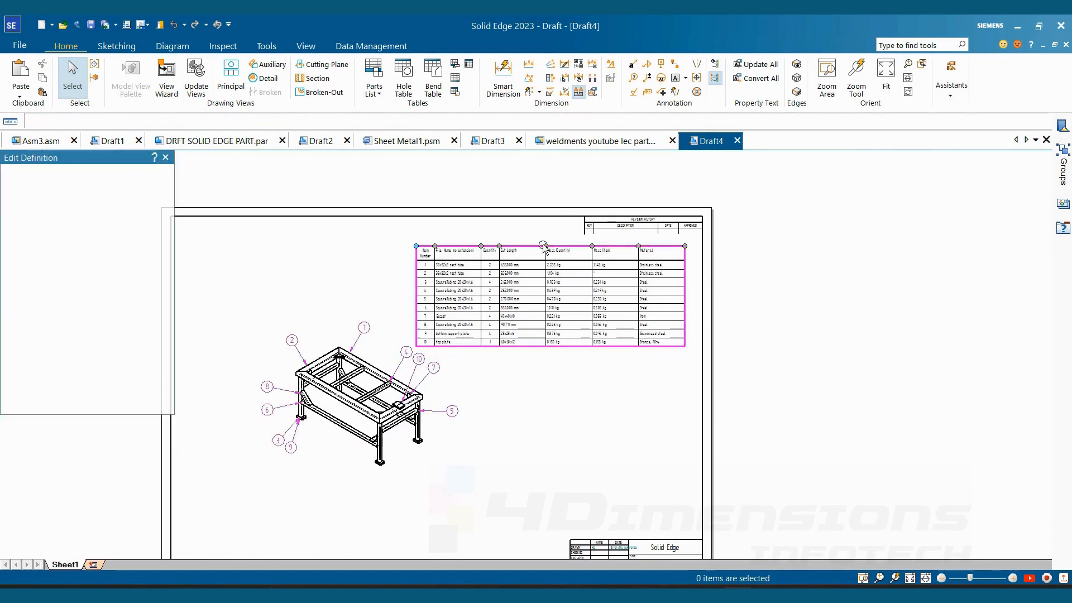
{"action": "right_click", "coordinate": [545, 248]}
{"action": "left_click", "coordinate": [578, 375]}
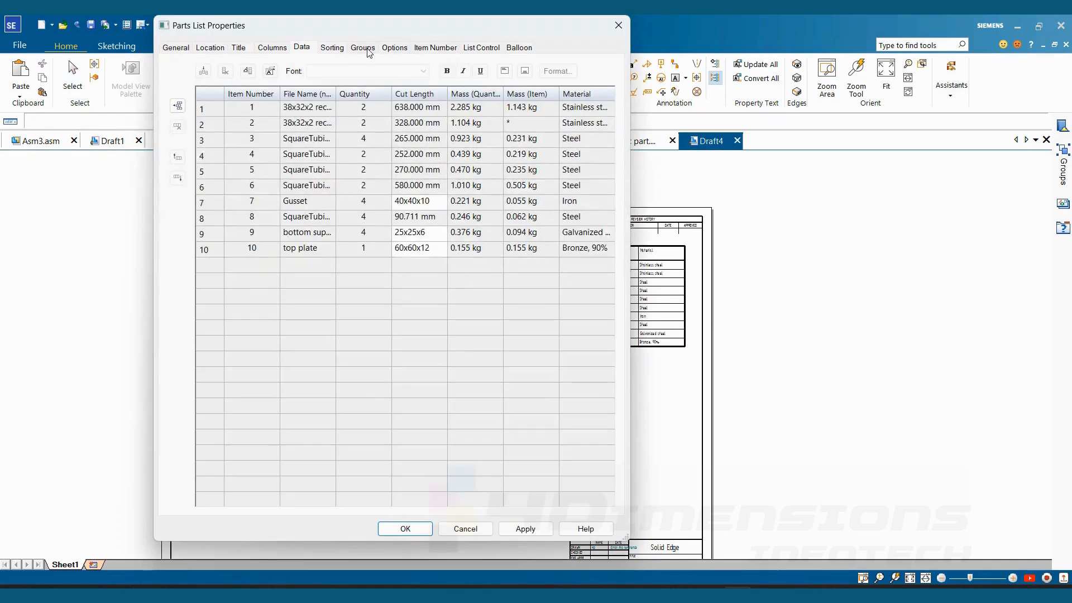
{"action": "left_click", "coordinate": [273, 48]}
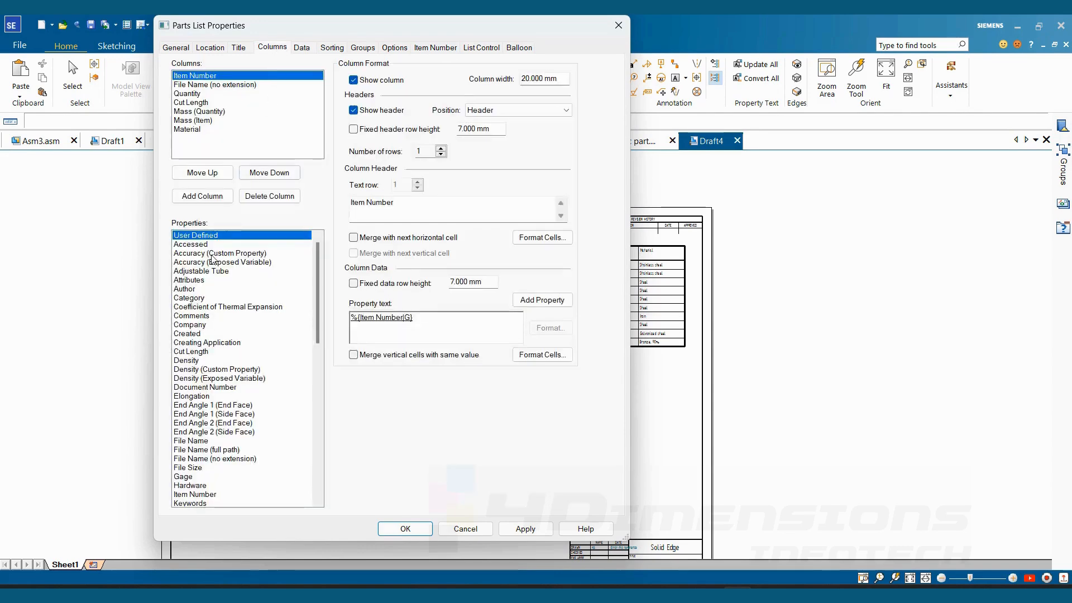
{"action": "left_click", "coordinate": [186, 326]}
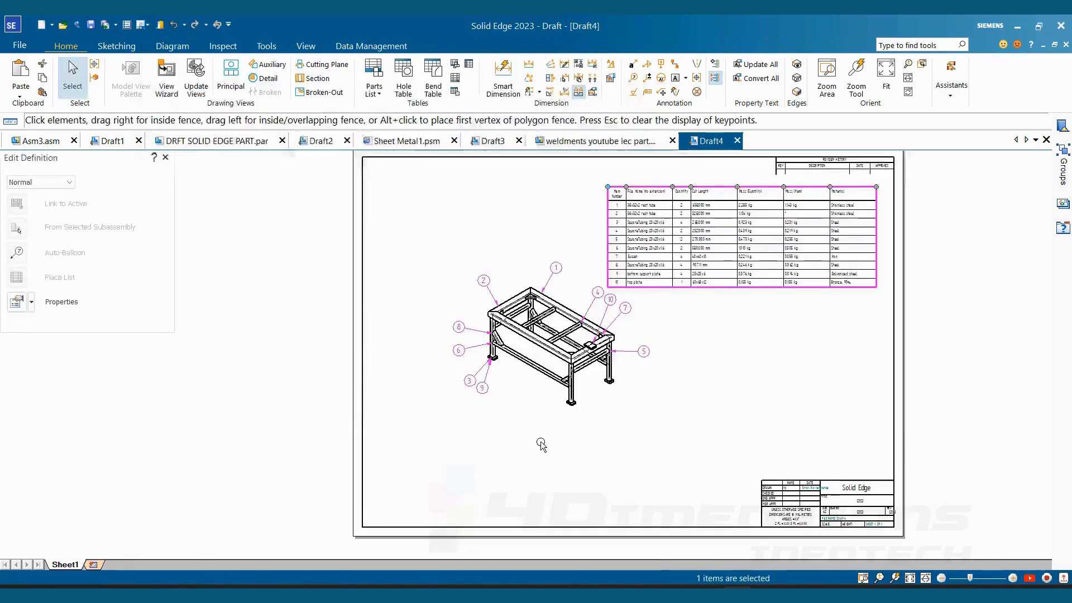
{"action": "middle_click_drag", "start_coordinate": [584, 439], "coordinate": [567, 446]}
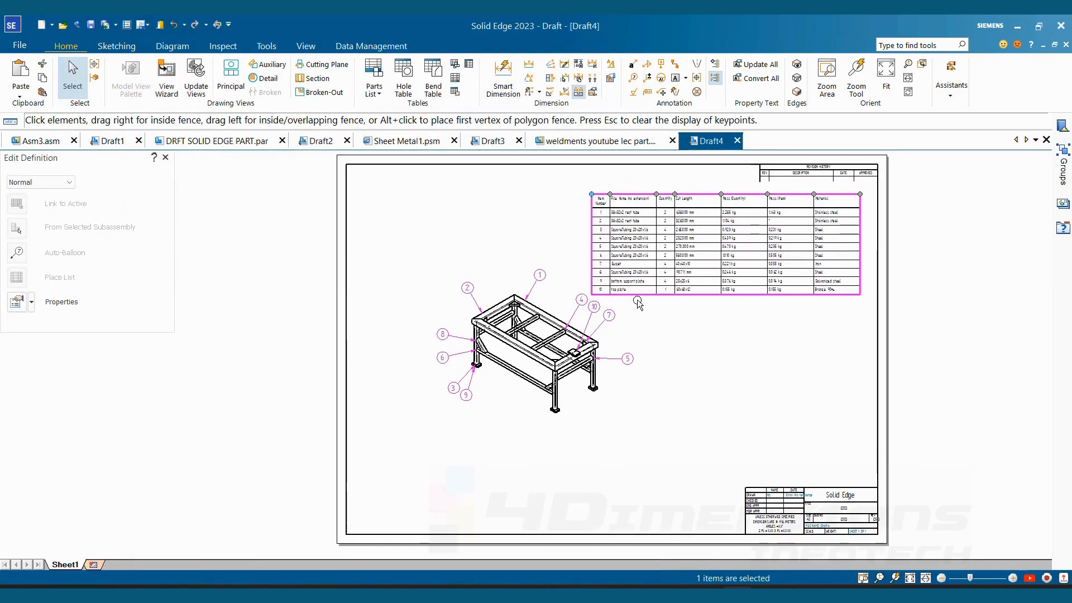
- Exclude Frame_1 from the weldment parts list and check the remaining rows against the balloons on the frame view
{"action": "double_click", "coordinate": [652, 289]}
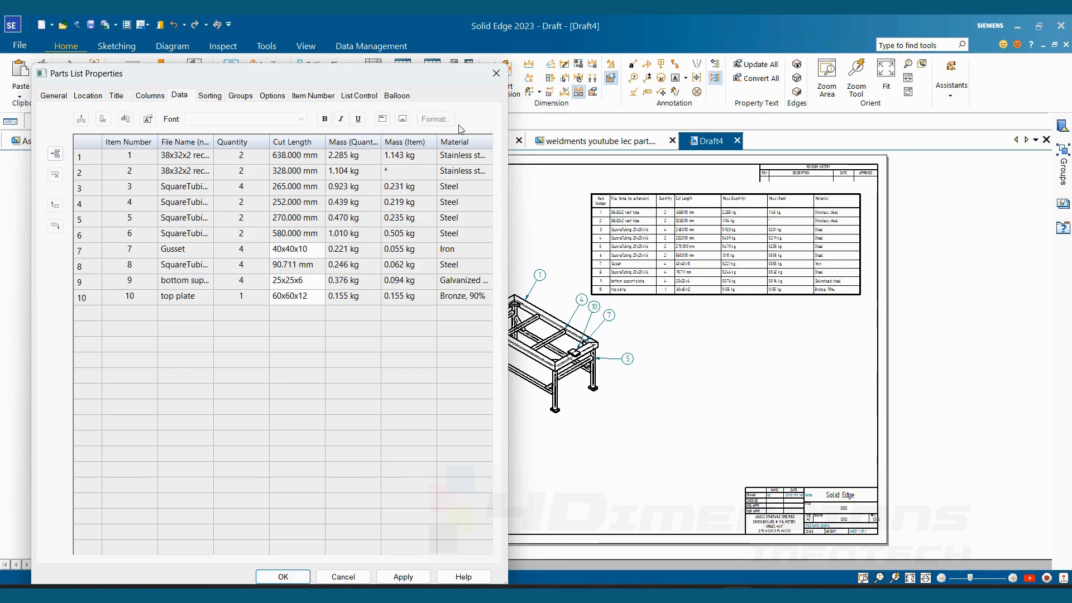
{"action": "left_click", "coordinate": [361, 100]}
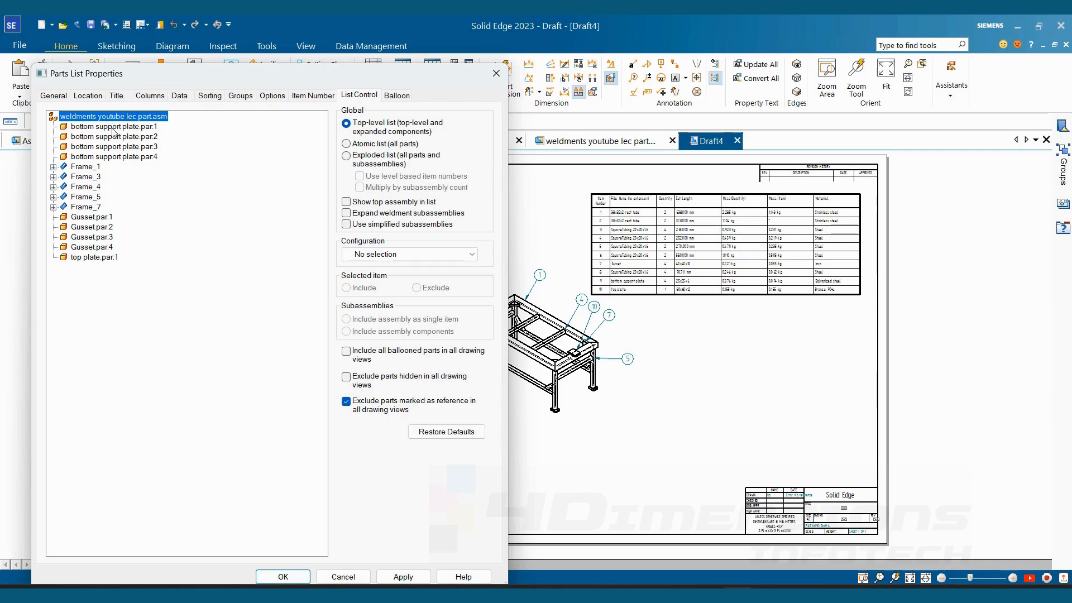
{"action": "left_click", "coordinate": [110, 127]}
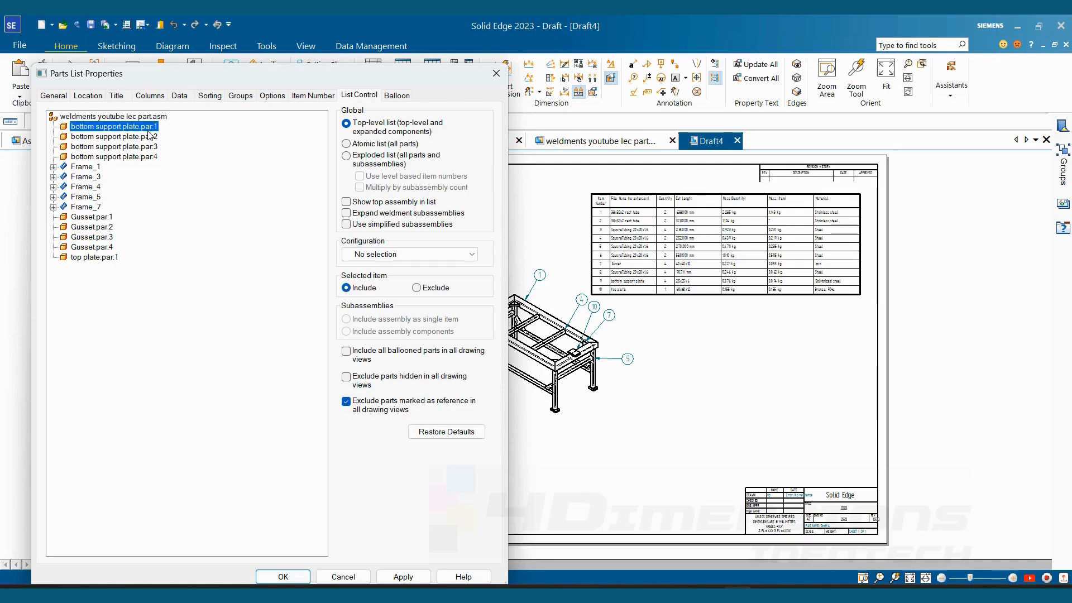
{"action": "left_click", "coordinate": [96, 167]}
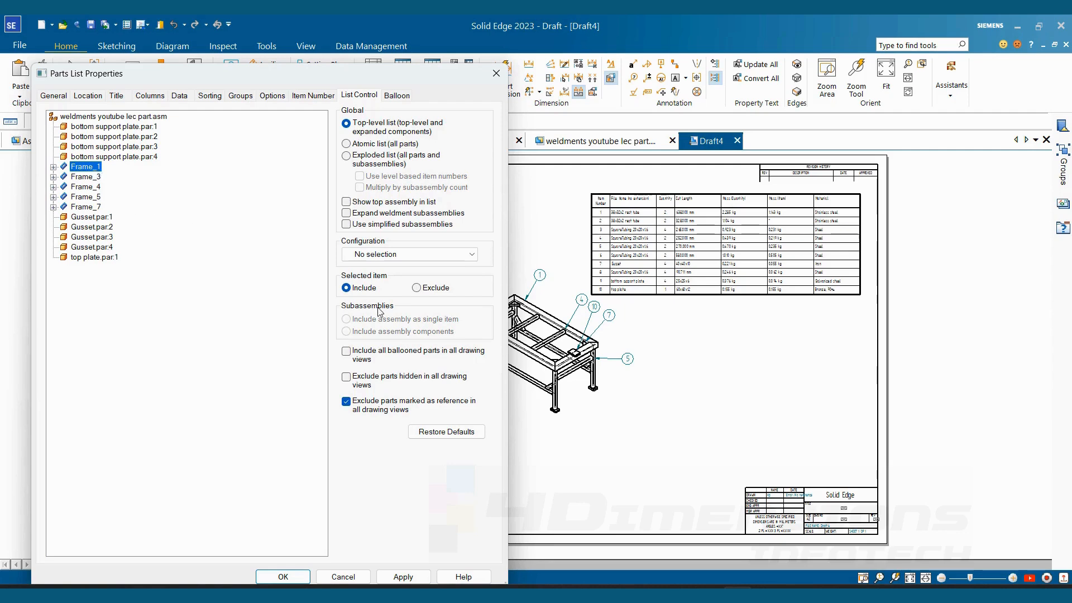
{"action": "left_click", "coordinate": [416, 288]}
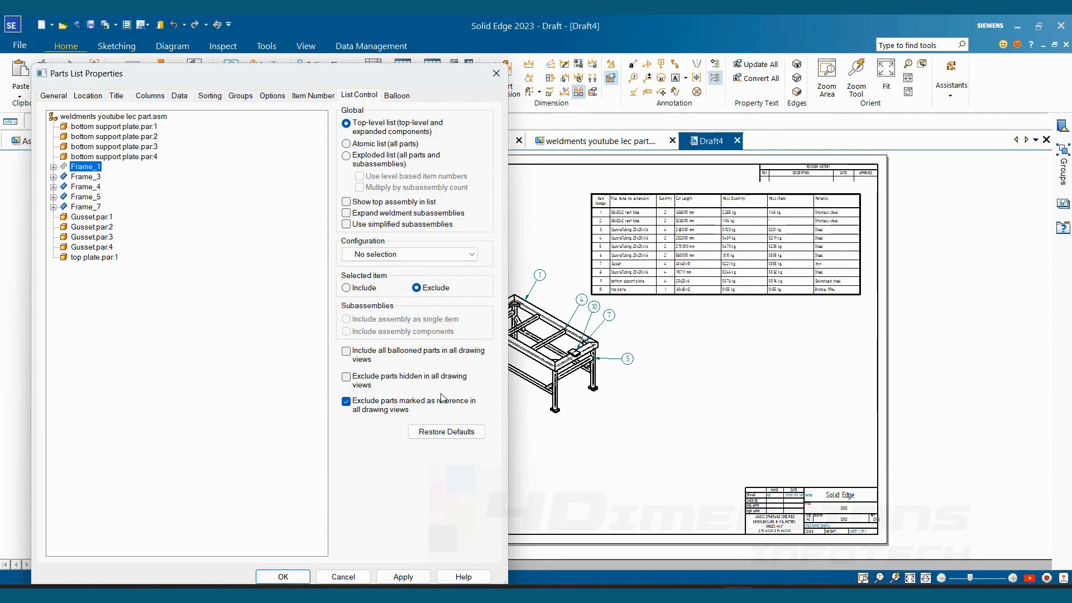
{"action": "left_click", "coordinate": [405, 581]}
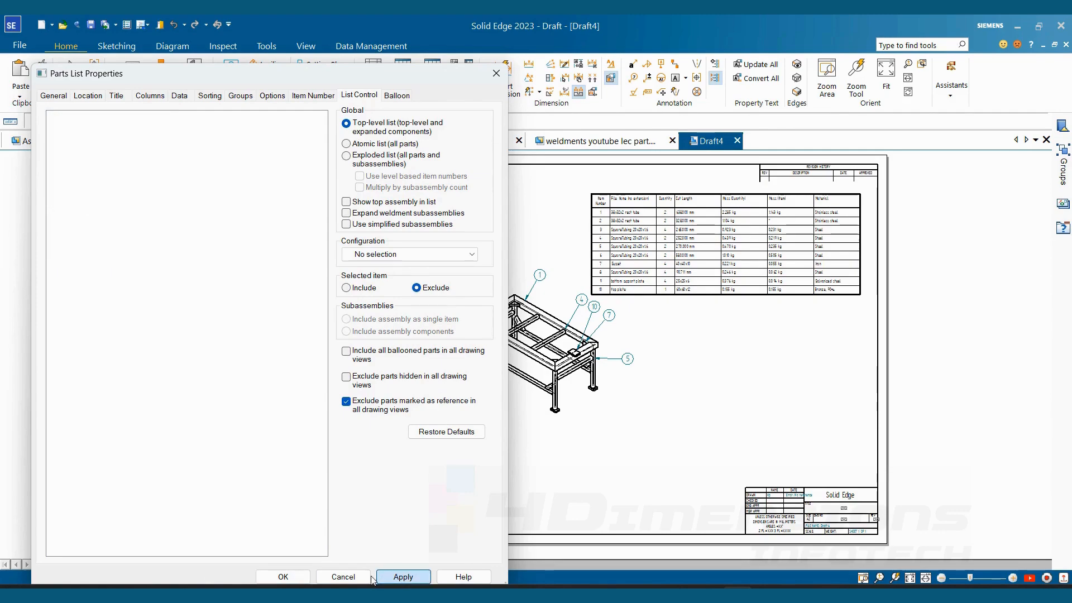
{"action": "left_click", "coordinate": [297, 580]}
{"action": "scroll", "coordinate": [780, 215], "scroll_direction": "up", "scroll_amount": 2}
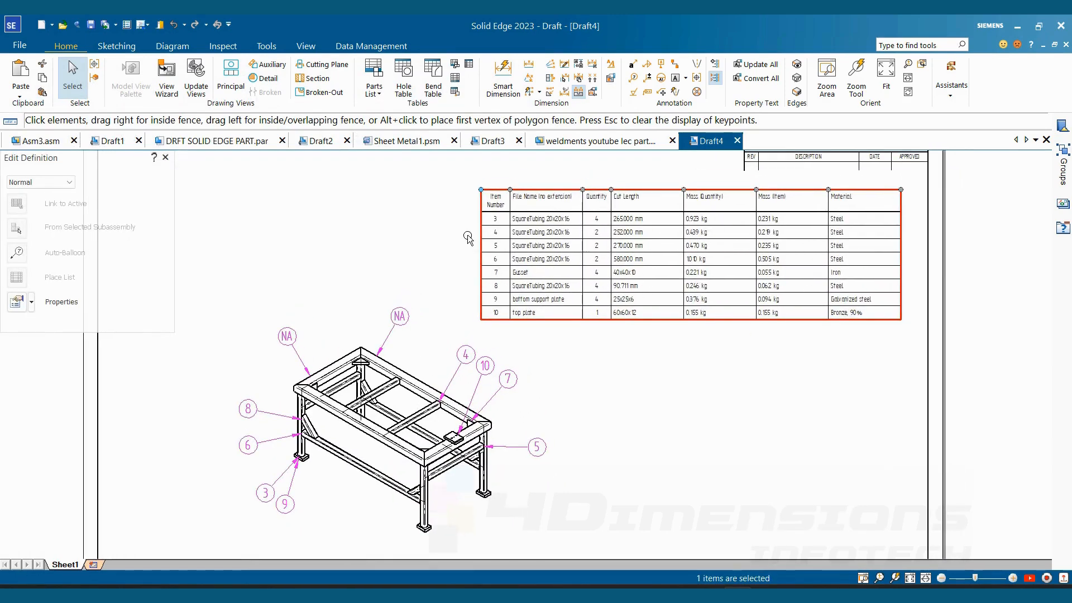
{"action": "scroll", "coordinate": [504, 232], "scroll_direction": "up", "scroll_amount": 1}
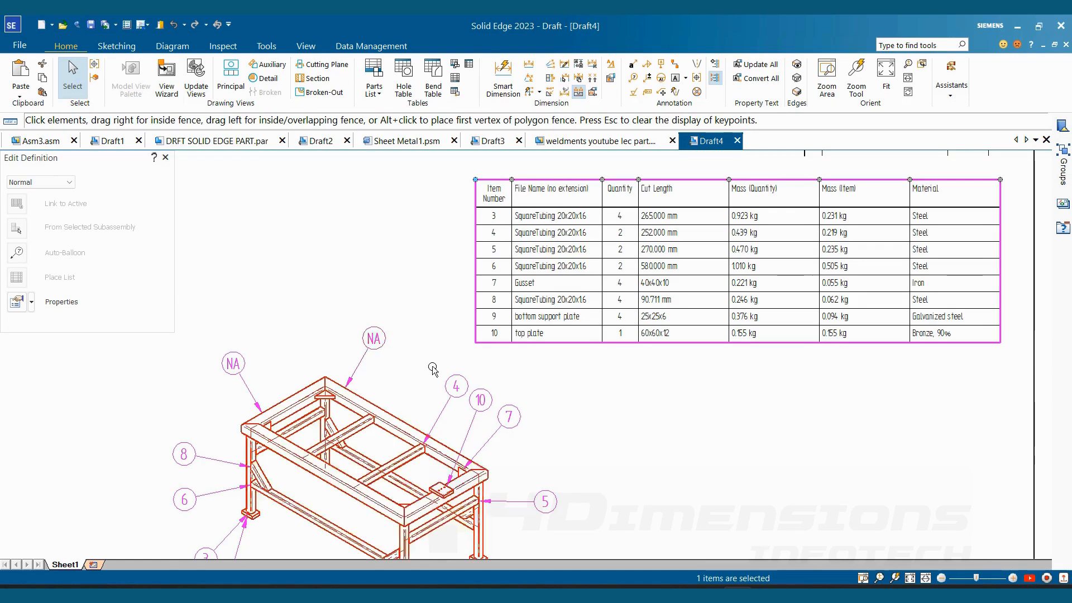
{"action": "middle_click_drag", "start_coordinate": [434, 367], "coordinate": [466, 294]}
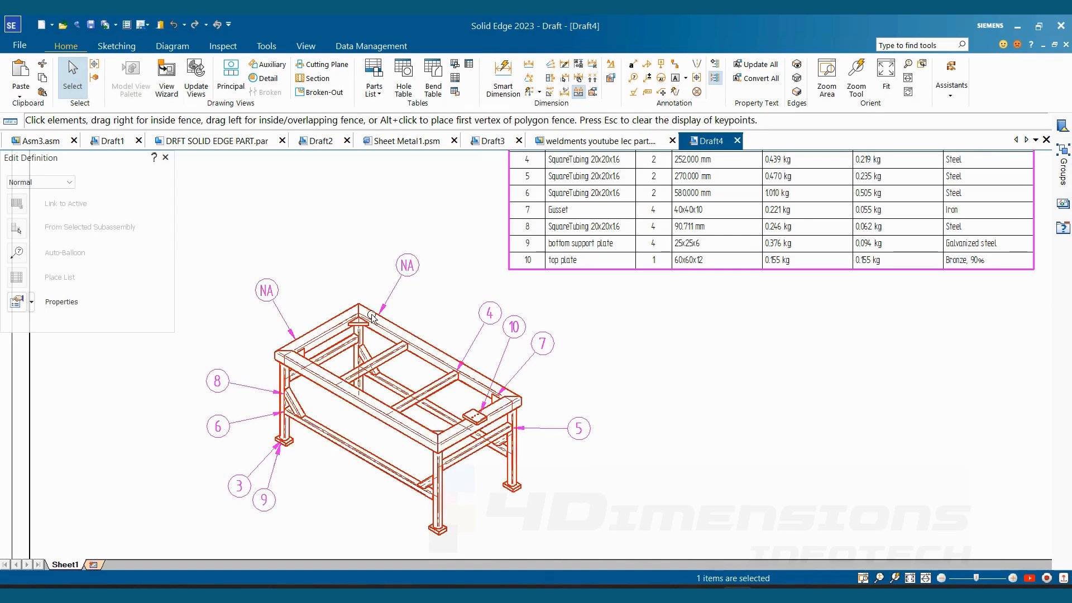
{"action": "left_click", "coordinate": [366, 227]}
{"action": "middle_click_drag", "start_coordinate": [642, 389], "coordinate": [606, 448]}
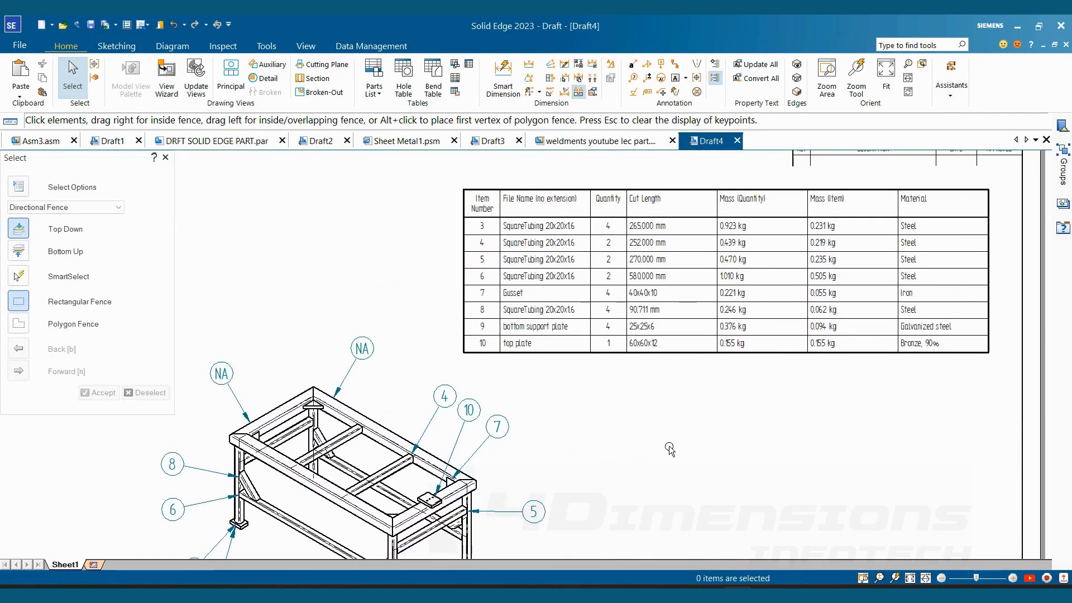
- Include Frame_1 with its rectangular tubes in the weldment parts list again
{"action": "scroll", "coordinate": [620, 431], "scroll_direction": "down", "scroll_amount": 3}
{"action": "left_click", "coordinate": [613, 274]}
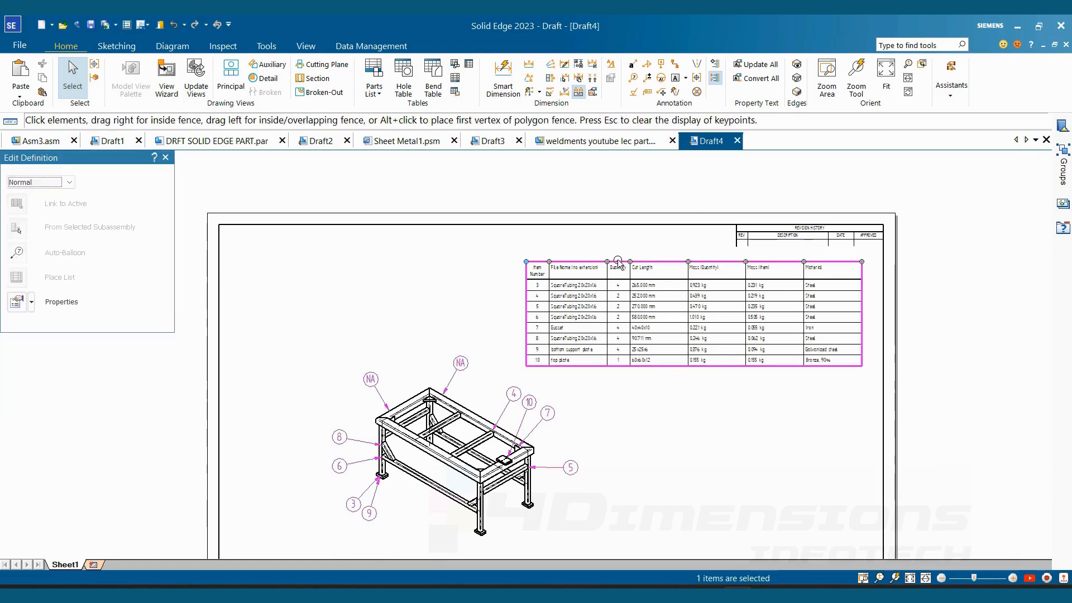
{"action": "right_click", "coordinate": [615, 274]}
{"action": "left_click", "coordinate": [662, 389]}
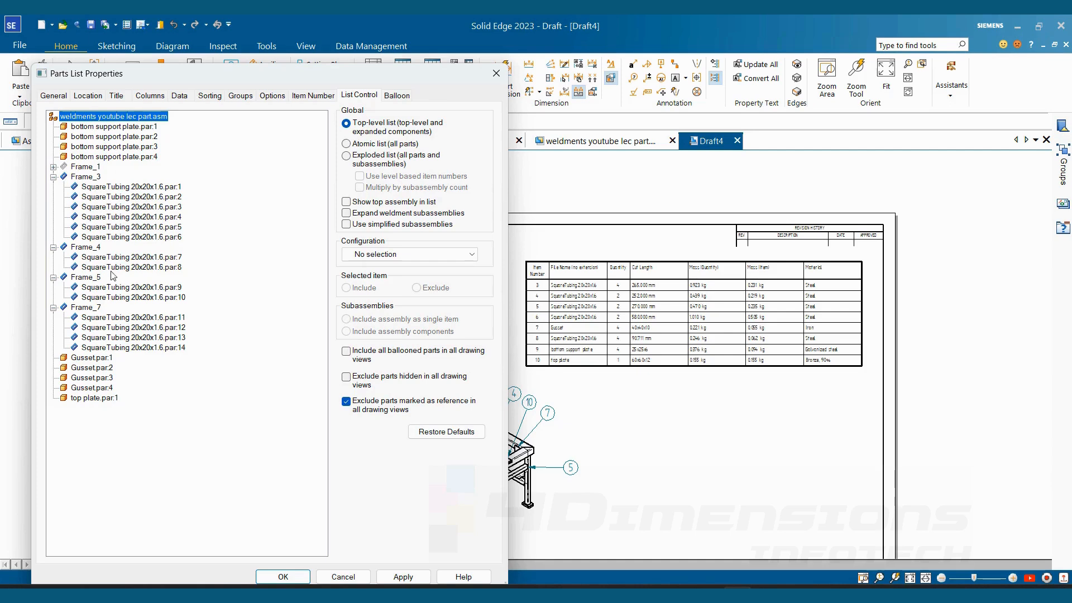
{"action": "left_click", "coordinate": [85, 168]}
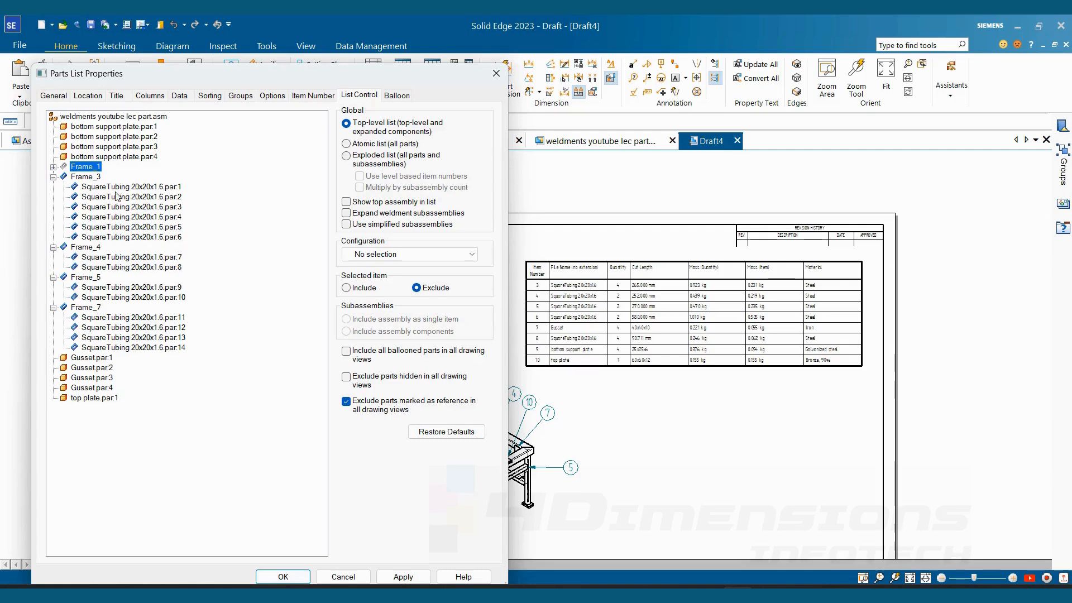
{"action": "left_click", "coordinate": [363, 289]}
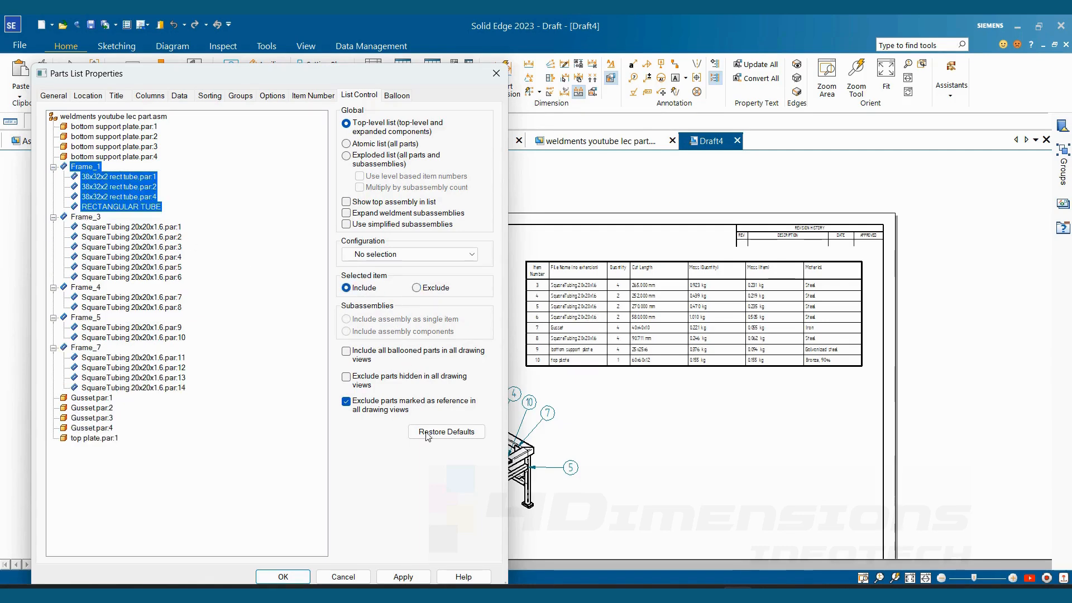
{"action": "left_click", "coordinate": [404, 577]}
{"action": "left_click", "coordinate": [283, 577]}
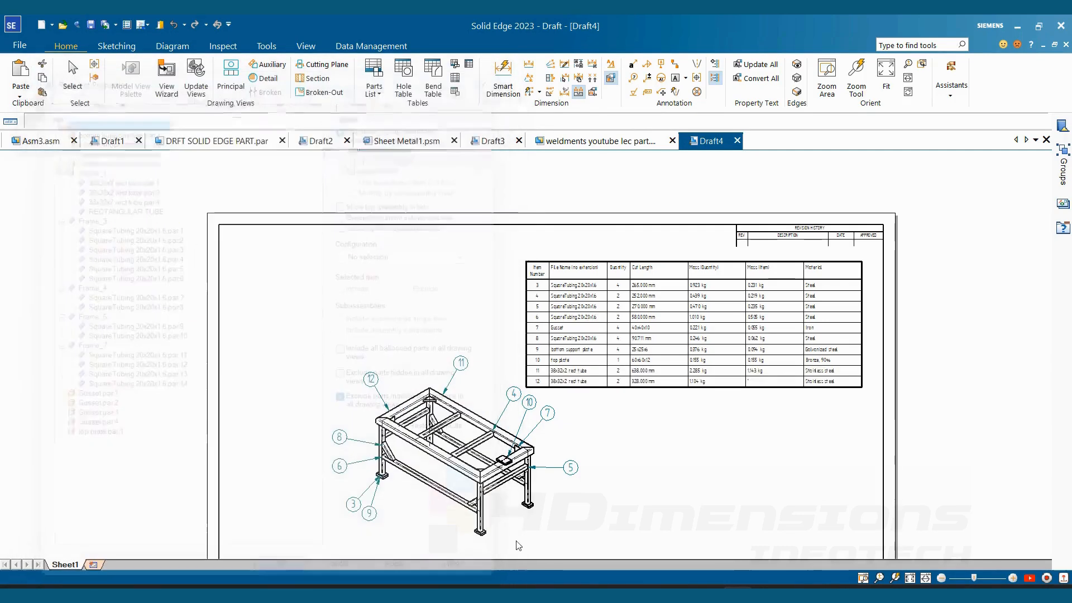
- Switch to the Draft1 drawing and exclude TOP PLATE.par:1 from its parts list
{"action": "left_click", "coordinate": [330, 147]}
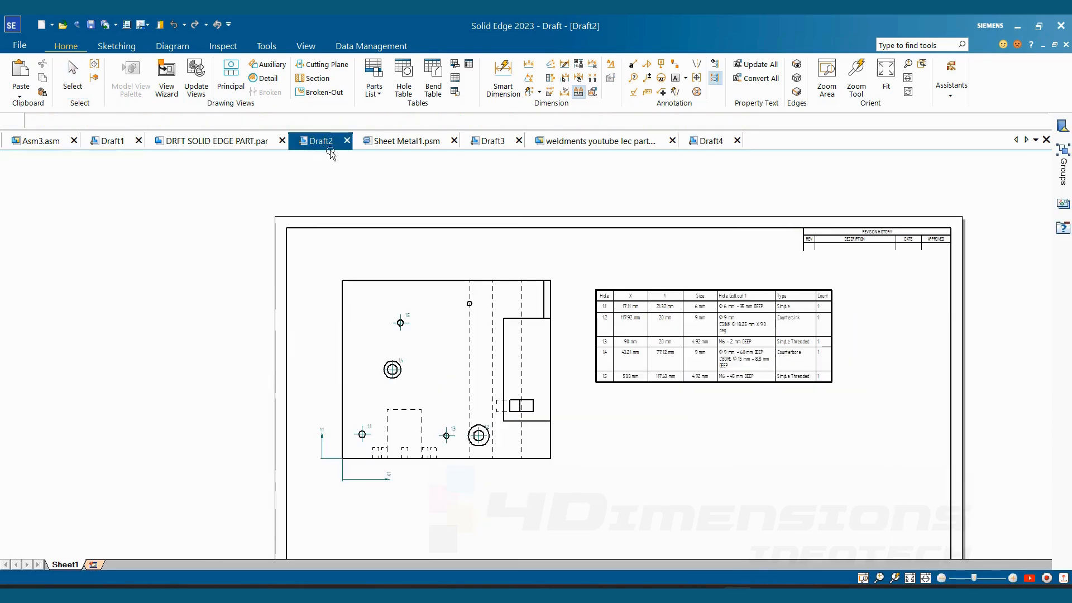
{"action": "left_click", "coordinate": [124, 140]}
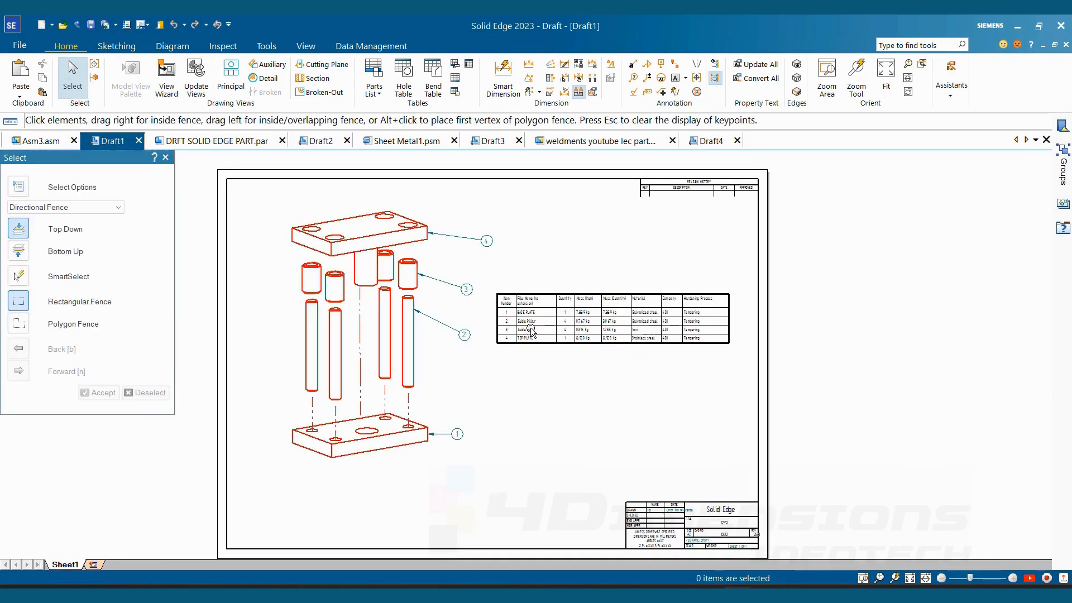
{"action": "scroll", "coordinate": [486, 263], "scroll_direction": "up", "scroll_amount": 4}
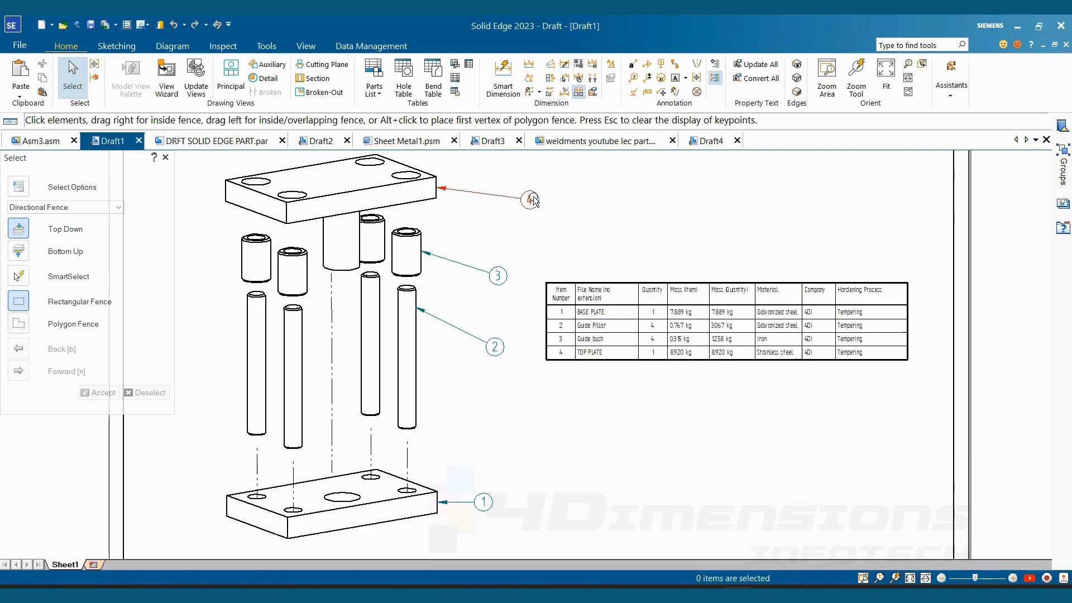
{"action": "left_click", "coordinate": [586, 285]}
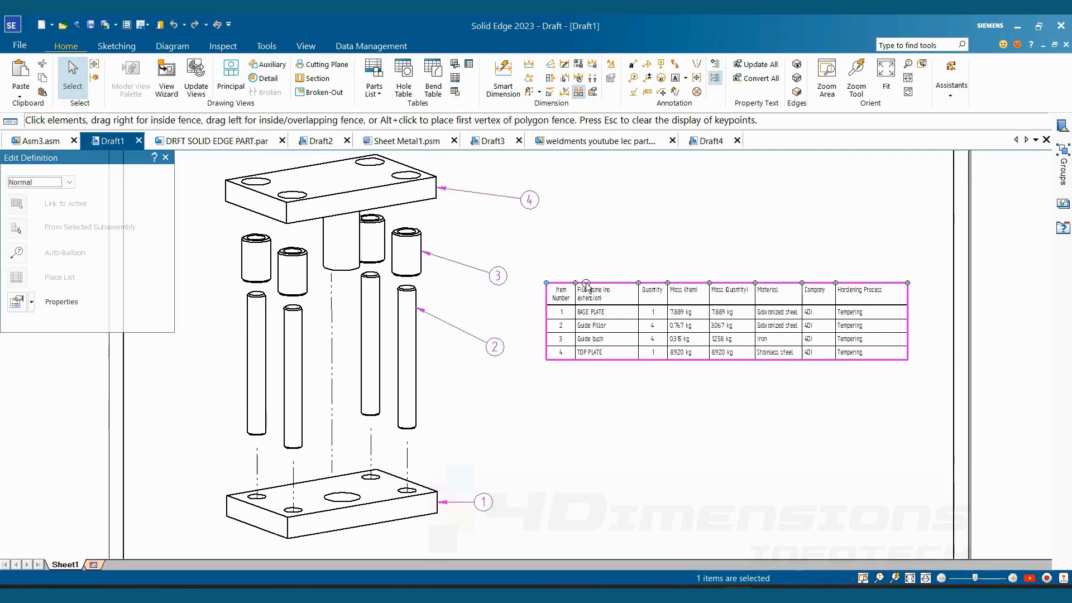
{"action": "right_click", "coordinate": [587, 286]}
{"action": "left_click", "coordinate": [628, 413]}
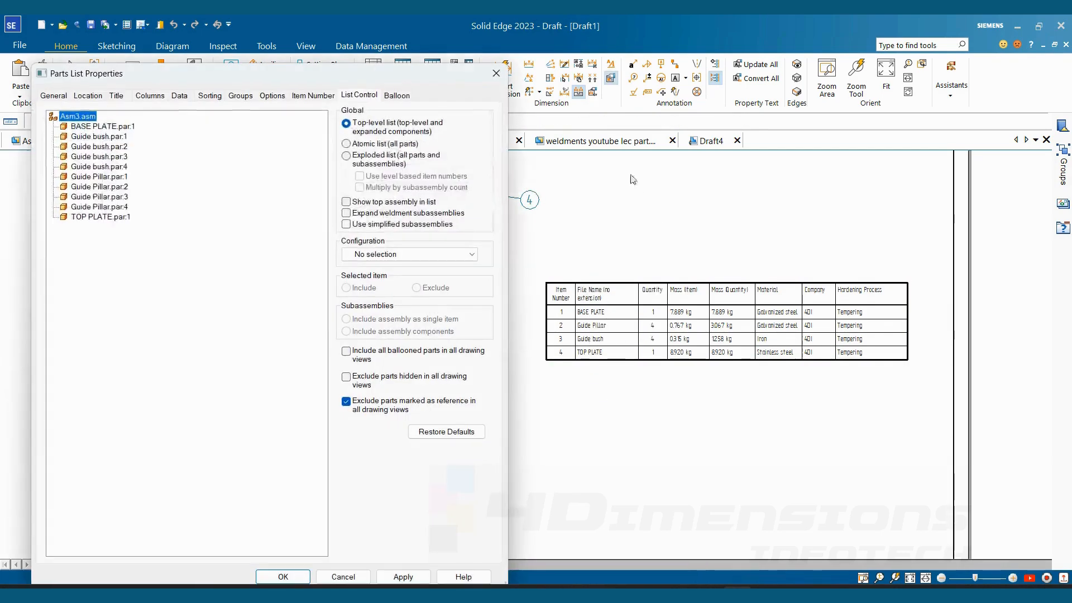
{"action": "left_click", "coordinate": [103, 218]}
{"action": "left_click", "coordinate": [417, 288]}
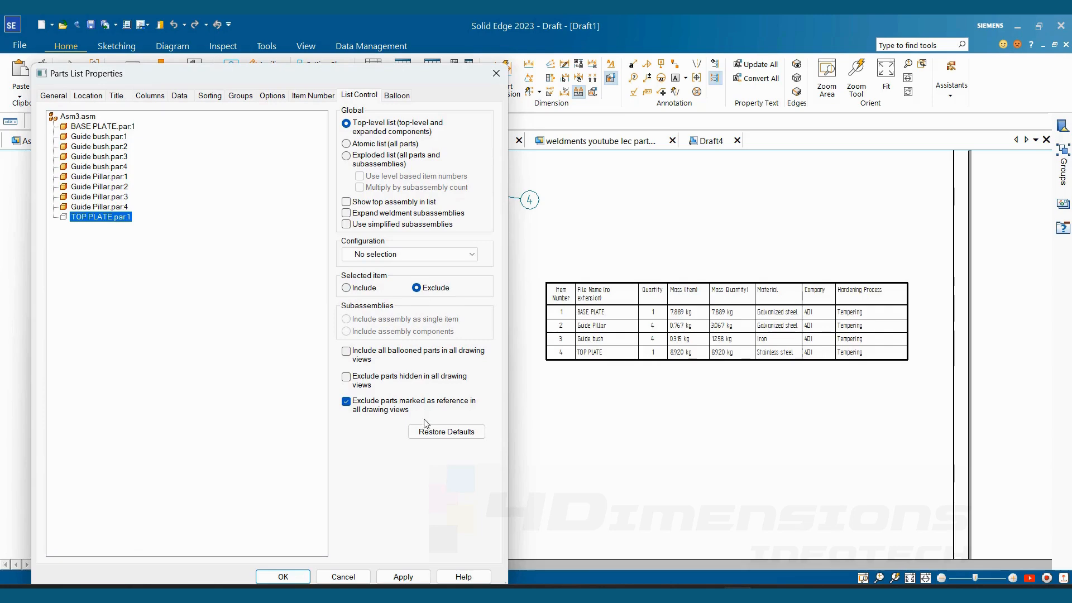
{"action": "left_click", "coordinate": [401, 577]}
{"action": "left_click", "coordinate": [307, 577]}
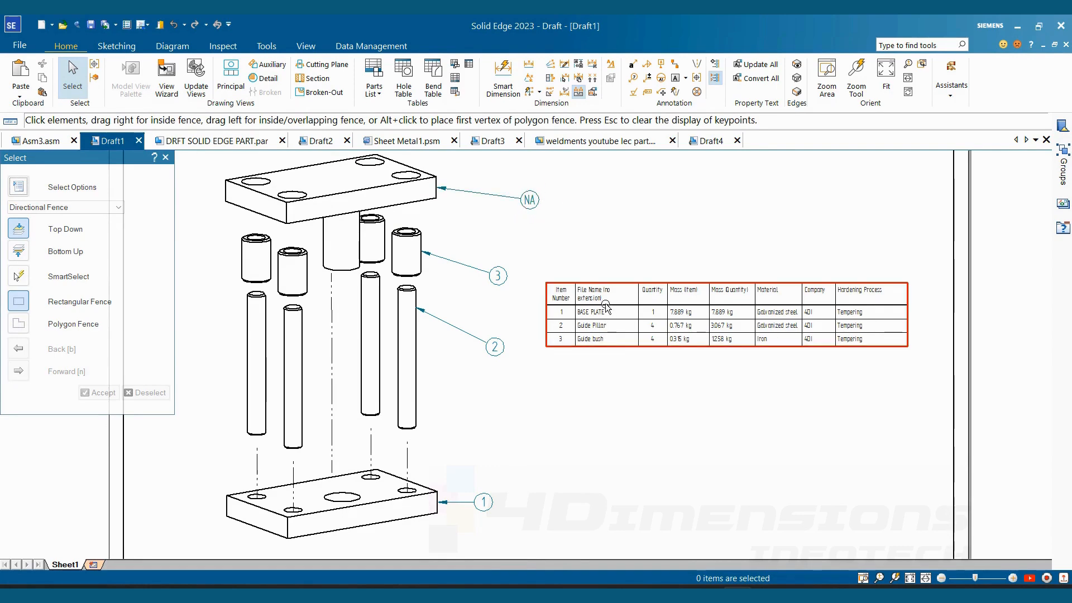
- Include TOP PLATE.par:1 in the Draft1 parts list again through the list control settings
{"action": "left_click", "coordinate": [633, 289]}
{"action": "right_click", "coordinate": [627, 281]}
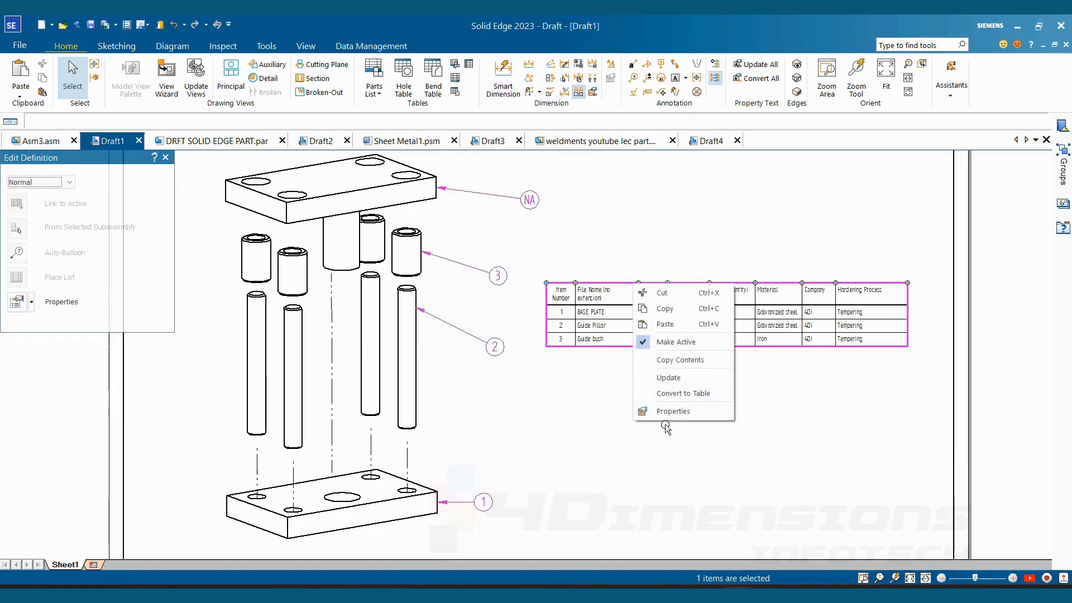
{"action": "left_click", "coordinate": [675, 416]}
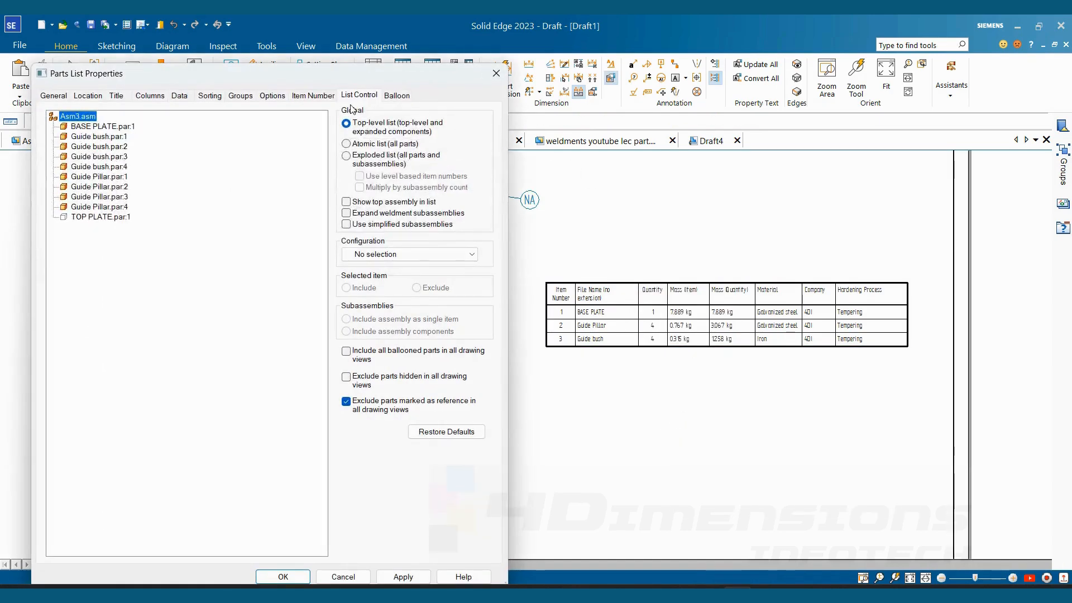
{"action": "left_click", "coordinate": [89, 217]}
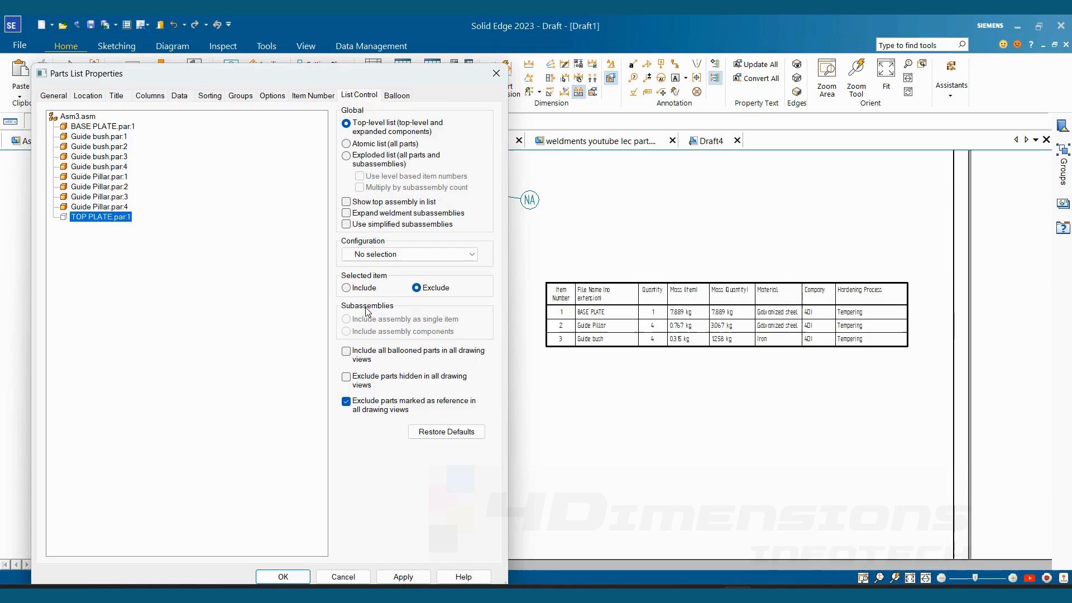
{"action": "left_click", "coordinate": [360, 288]}
{"action": "left_click", "coordinate": [403, 577]}
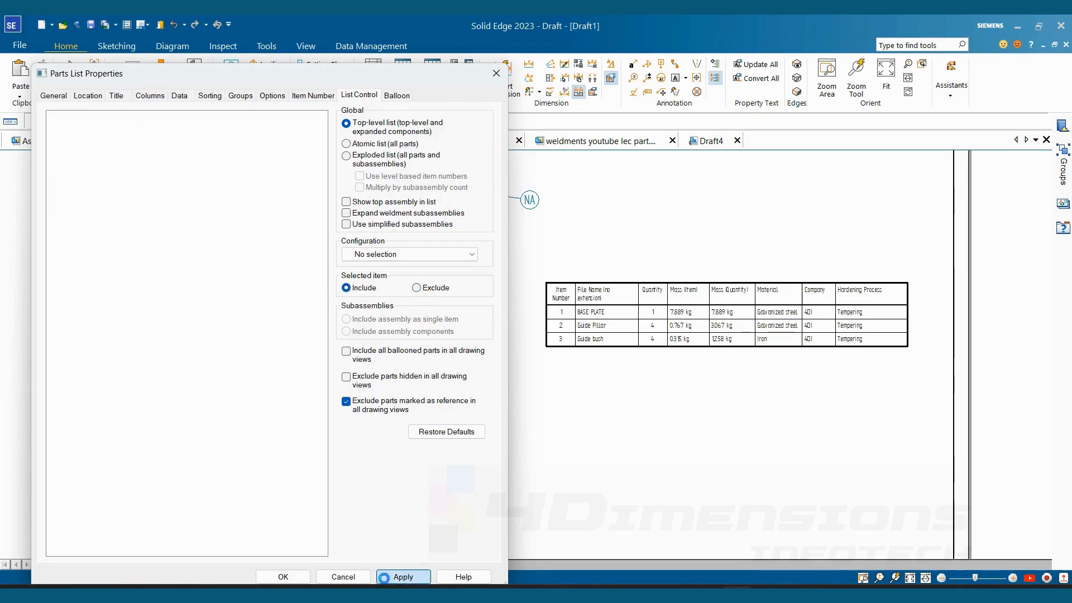
{"action": "left_click", "coordinate": [283, 577]}
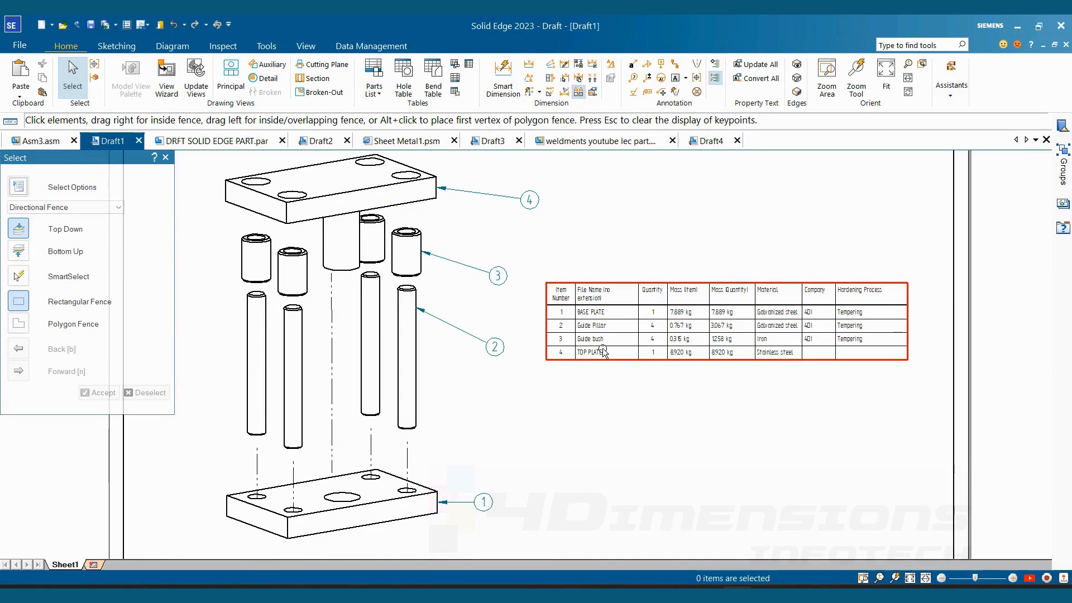
{"action": "left_click", "coordinate": [614, 257]}
{"action": "mouse_move", "coordinate": [678, 228]}
{"action": "middle_mouse_down"}
{"action": "mouse_move", "coordinate": [647, 237]}
{"action": "mouse_move", "coordinate": [663, 236]}
{"action": "middle_mouse_up"}
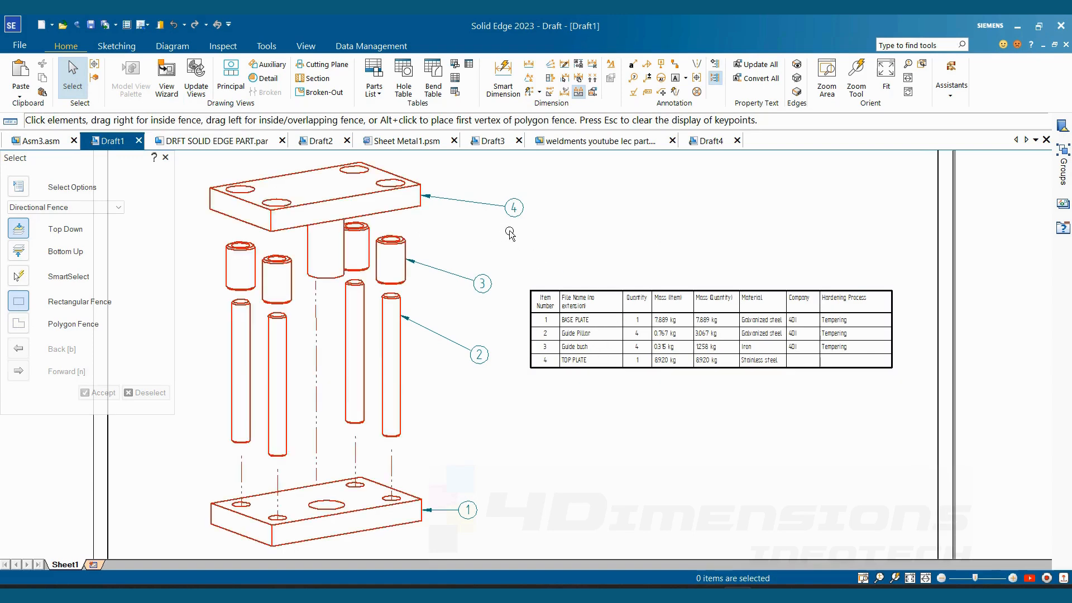
{"action": "right_click", "coordinate": [593, 288]}
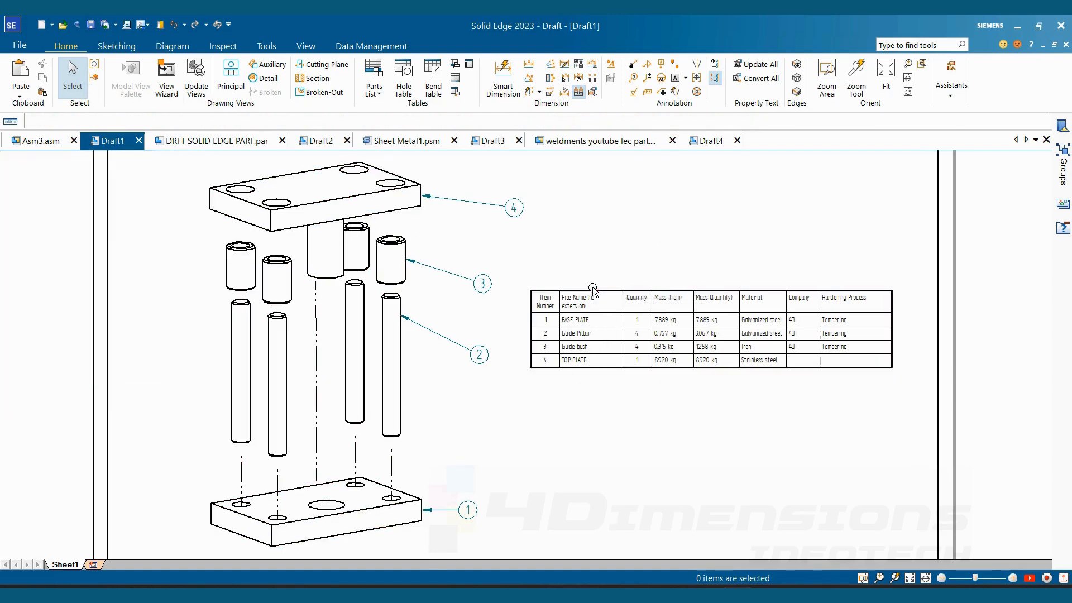
{"action": "left_click", "coordinate": [601, 235]}
{"action": "scroll", "coordinate": [628, 244], "scroll_direction": "down", "scroll_amount": 4}
{"action": "middle_click_drag", "start_coordinate": [640, 254], "coordinate": [621, 288]}
{"action": "scroll", "coordinate": [620, 289], "scroll_direction": "up", "scroll_amount": 2}
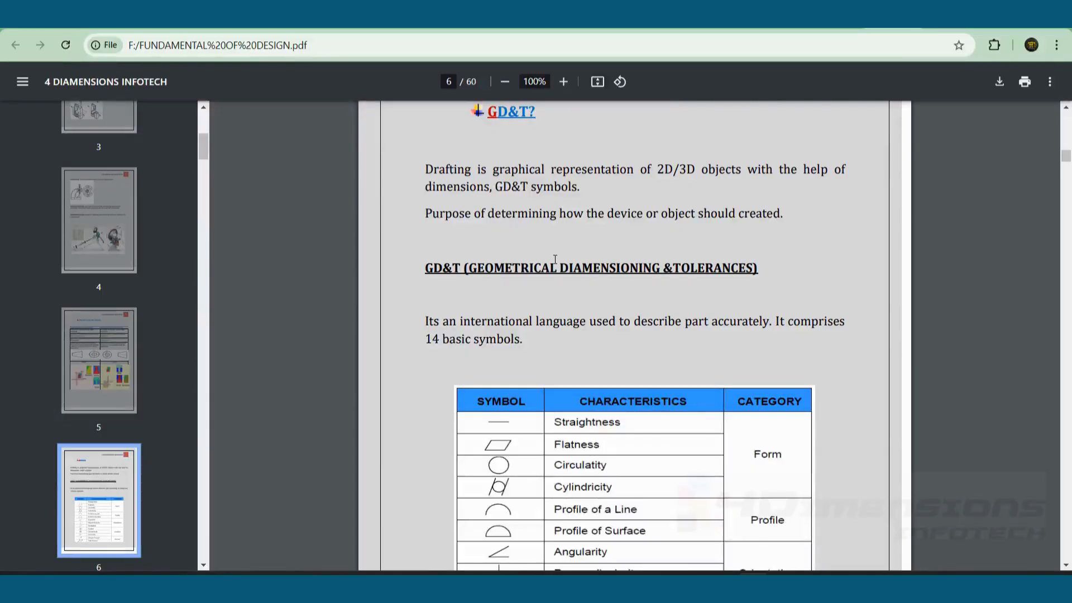
- Switch to the FUNDAMENTAL OF DESIGN PDF and examine the GD&T definition and the table of symbols, characteristics and categories
{"action": "scroll", "coordinate": [555, 259], "scroll_direction": "up", "scroll_amount": 3}
{"action": "scroll", "coordinate": [579, 259], "scroll_direction": "down", "scroll_amount": 1}
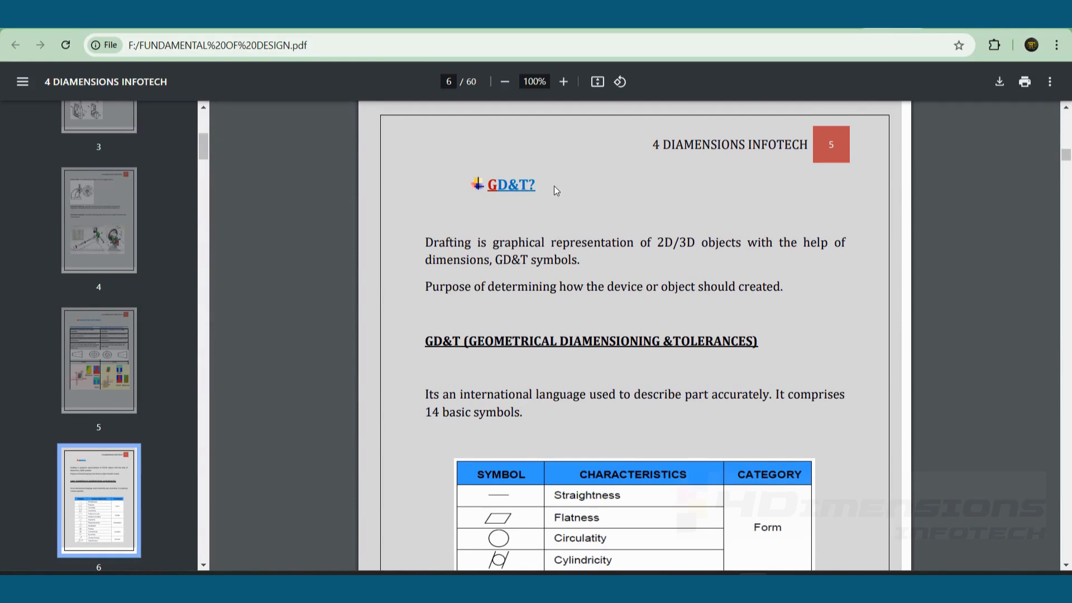
{"action": "scroll", "coordinate": [550, 190], "scroll_direction": "down", "scroll_amount": 3}
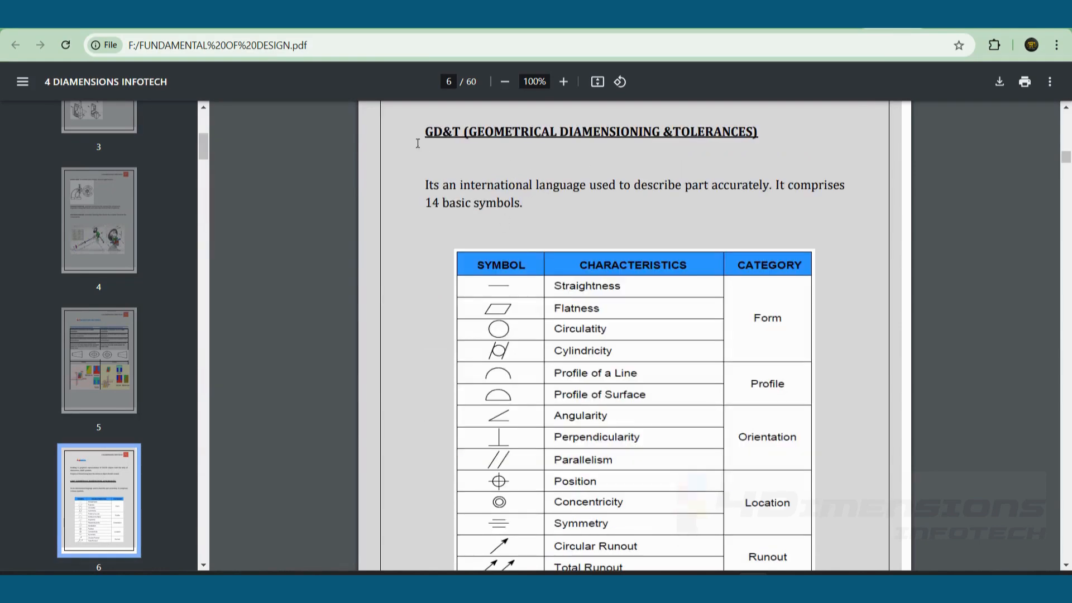
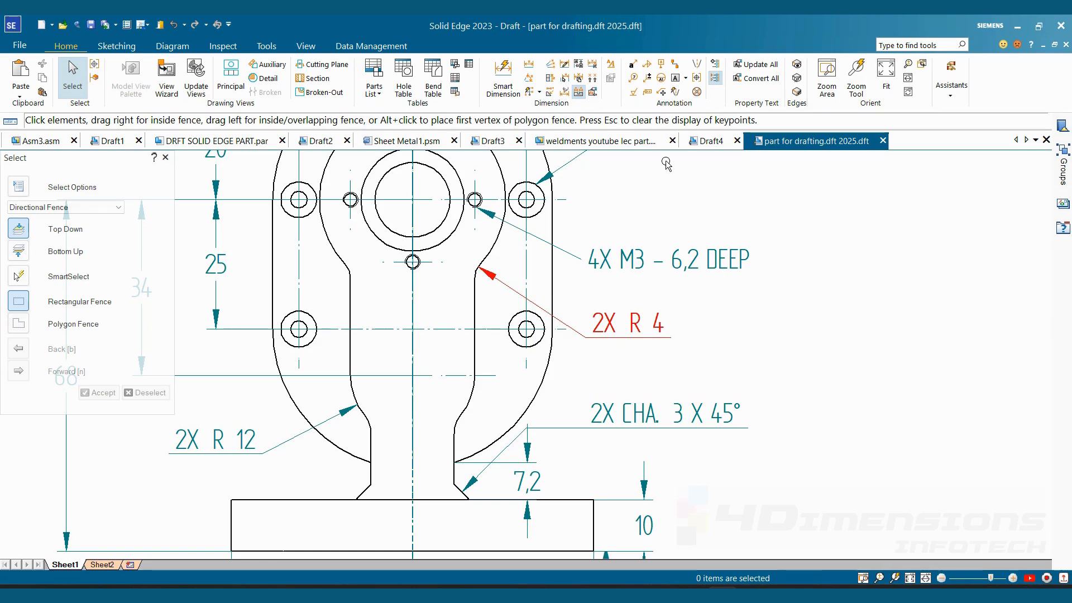
- Place datum frame A with its leader attached to the outer circle of the lower-right countersunk hole
{"action": "left_click", "coordinate": [661, 65]}
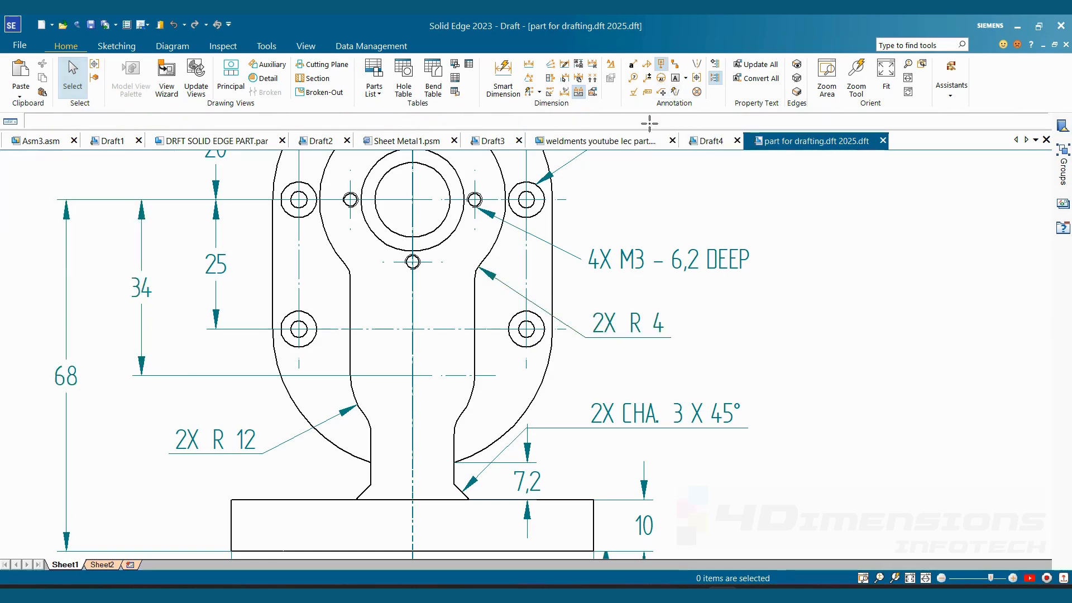
{"action": "left_click", "coordinate": [548, 348]}
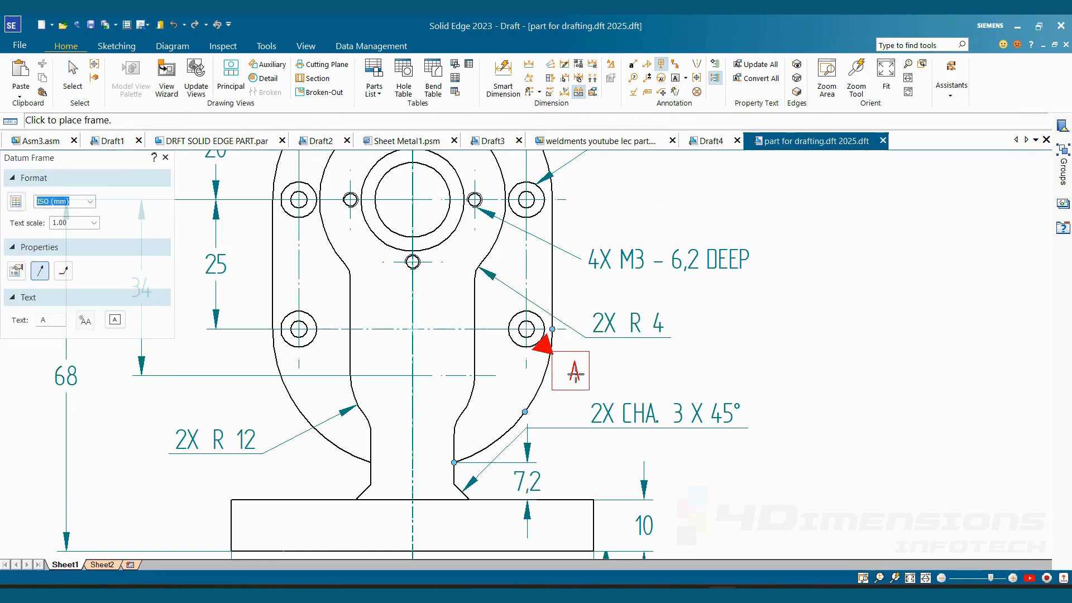
{"action": "left_click", "coordinate": [750, 446]}
{"action": "middle_click_drag", "start_coordinate": [749, 520], "coordinate": [704, 410]}
{"action": "left_click", "coordinate": [689, 393]}
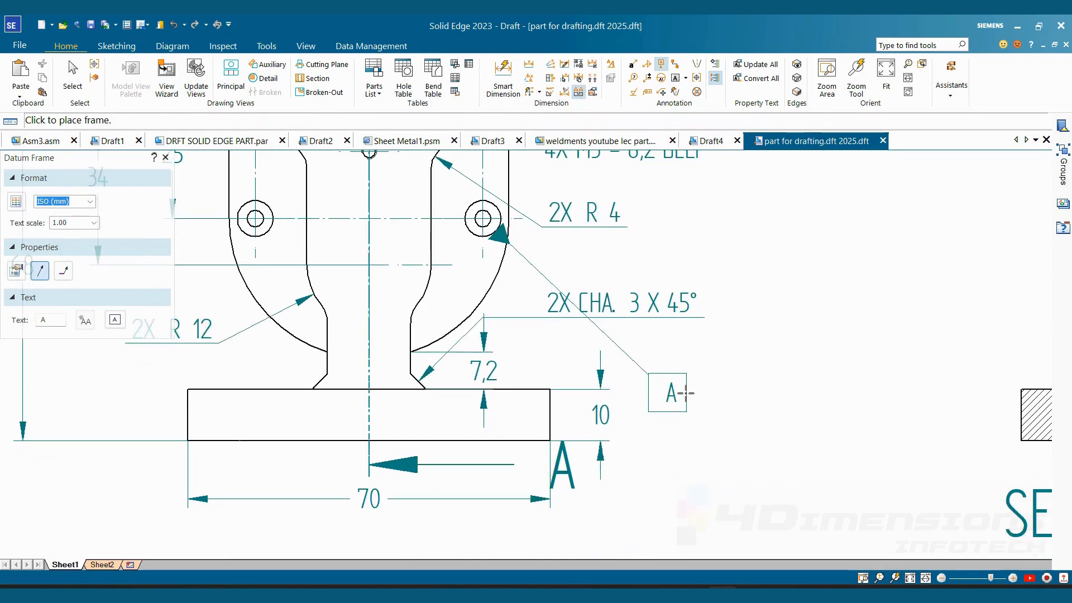
{"action": "key", "text": "Escape"}
- Add a break line to datum A's leader and move the frame up beside the 2X R 4 note
{"action": "left_click", "coordinate": [674, 391]}
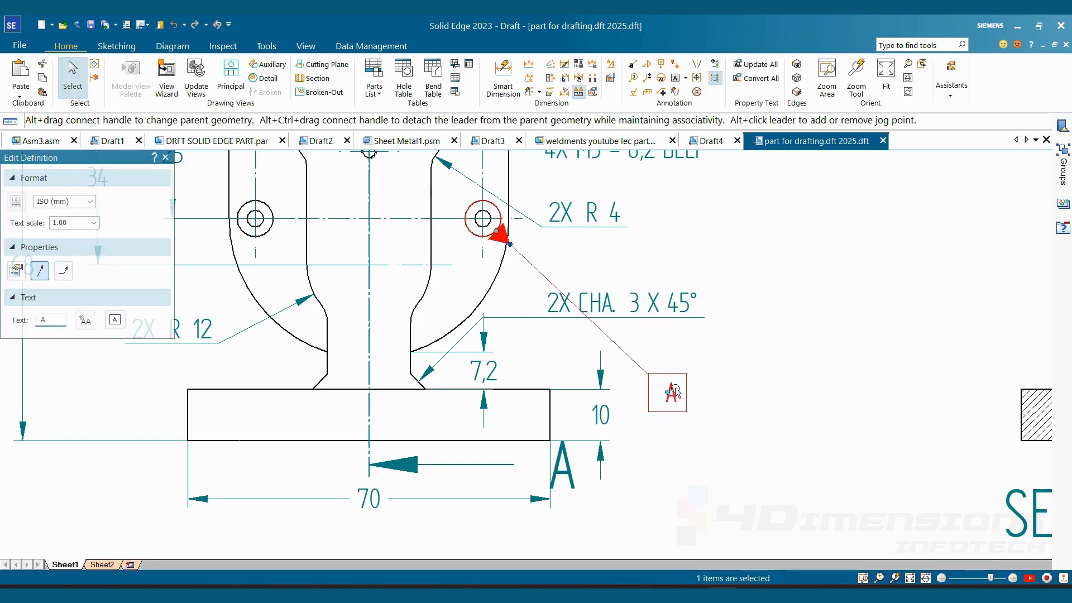
{"action": "left_click", "coordinate": [66, 275]}
{"action": "left_click", "coordinate": [656, 361]}
{"action": "left_click", "coordinate": [733, 401]}
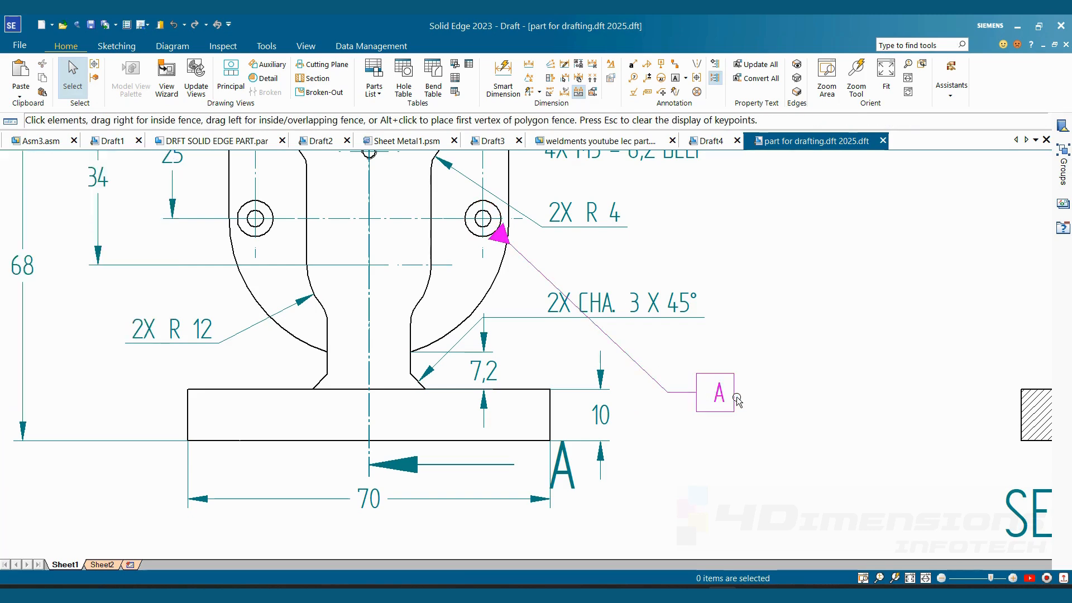
{"action": "left_click_drag", "start_coordinate": [709, 392], "coordinate": [647, 188]}
{"action": "middle_click_drag", "start_coordinate": [719, 278], "coordinate": [789, 302]}
{"action": "left_click", "coordinate": [794, 301]}
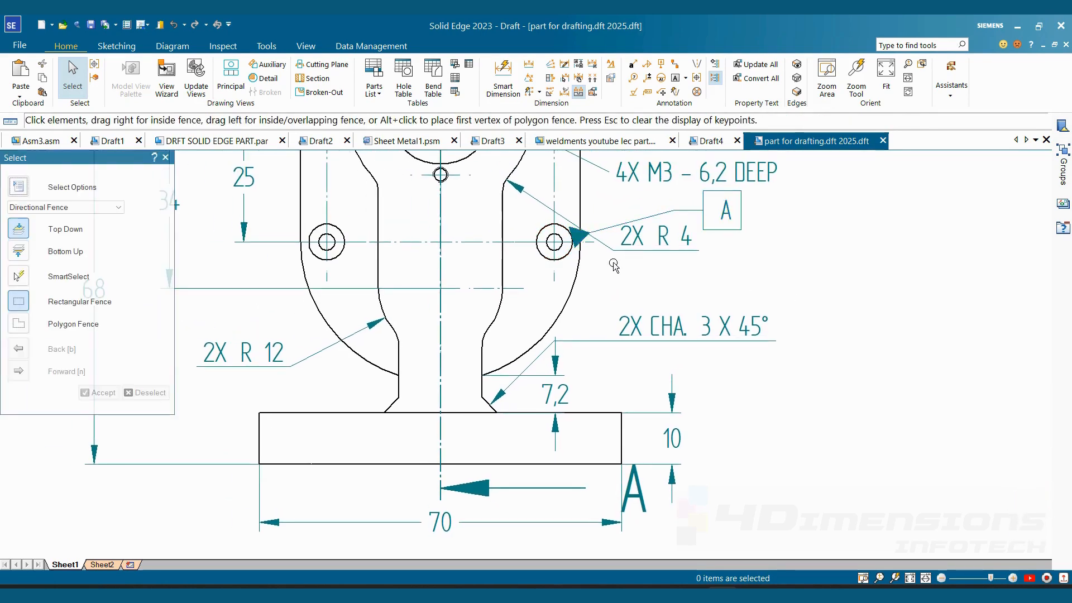
- Define a feature control frame with the position symbol, tolerance 0.02 followed by the diameter symbol, and datum reference A
{"action": "scroll", "coordinate": [601, 264], "scroll_direction": "up", "scroll_amount": 2}
{"action": "middle_click_drag", "start_coordinate": [575, 249], "coordinate": [563, 292]}
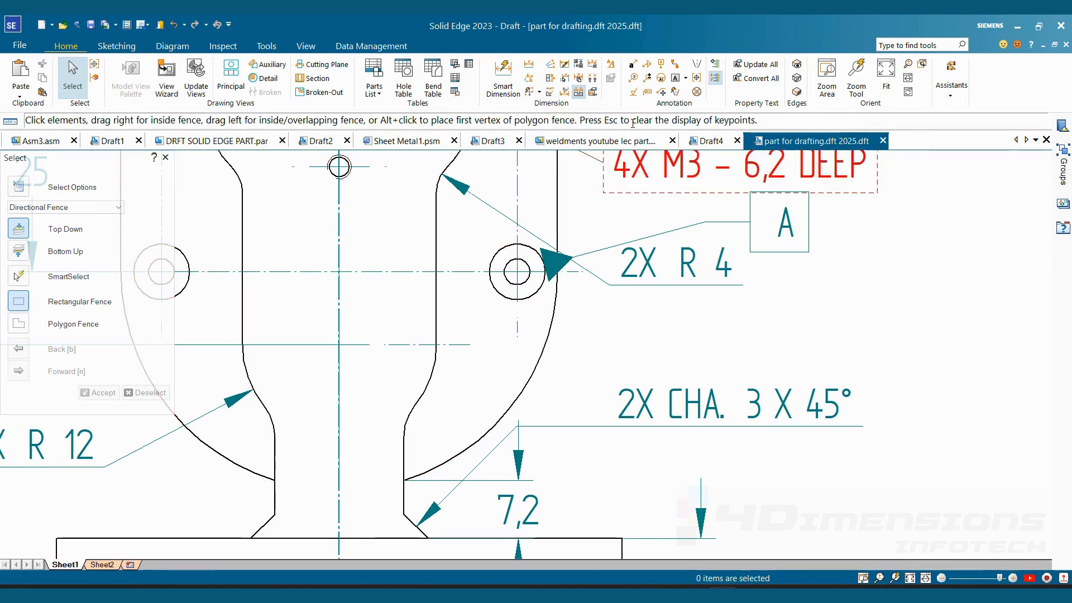
{"action": "left_click", "coordinate": [649, 94]}
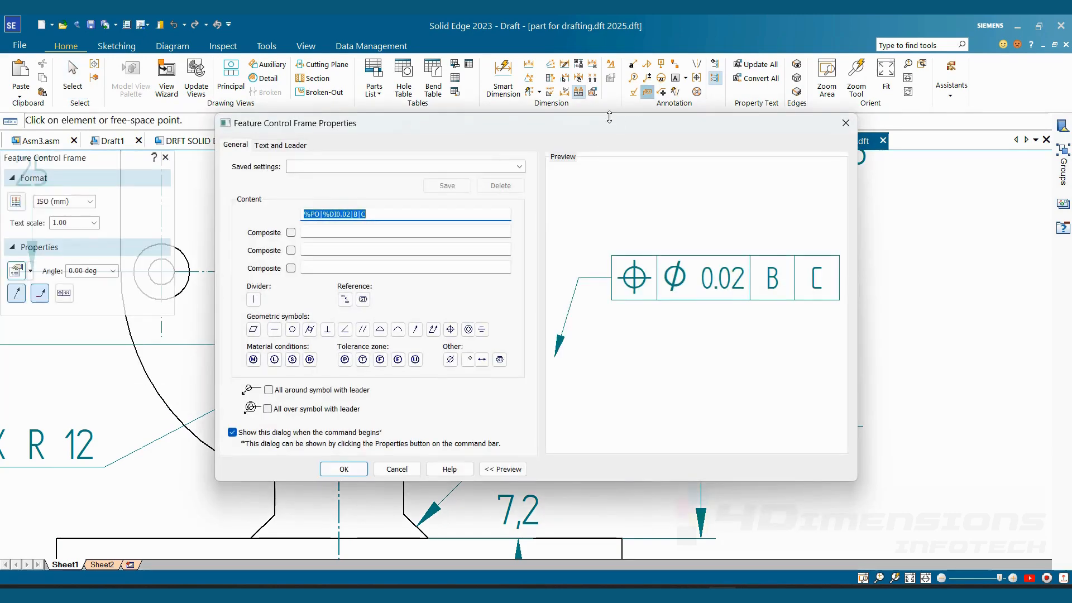
{"action": "left_click", "coordinate": [451, 329]}
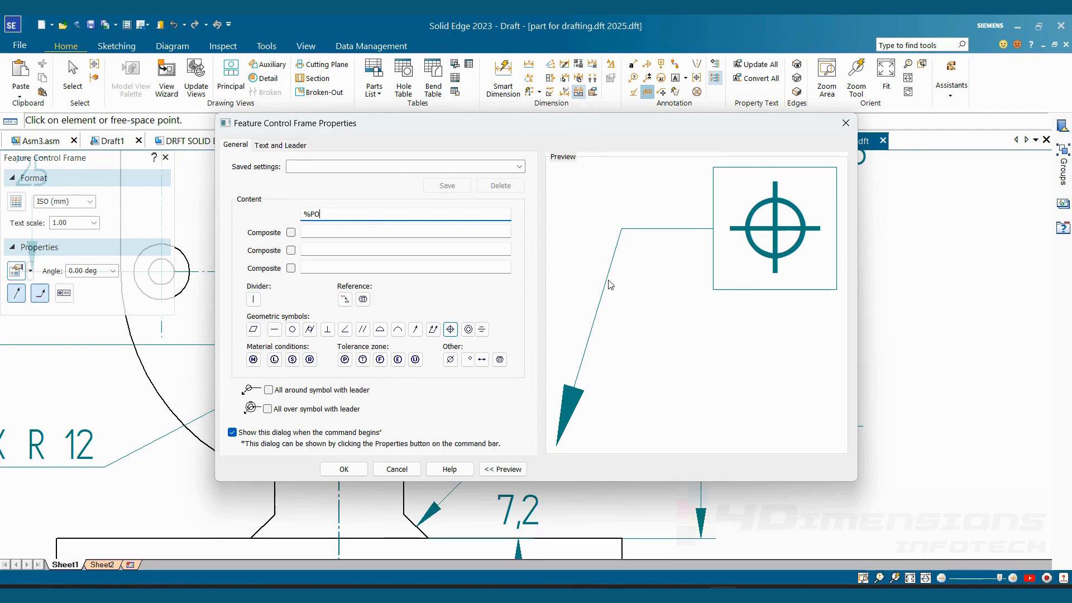
{"action": "left_click", "coordinate": [254, 300]}
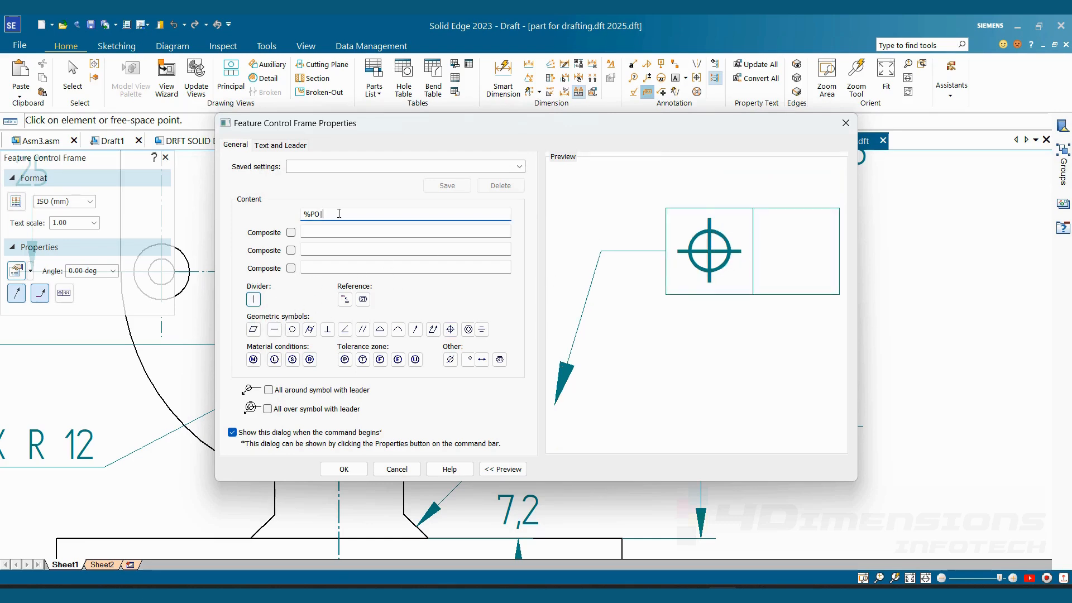
{"action": "type", "text": "0.02"}
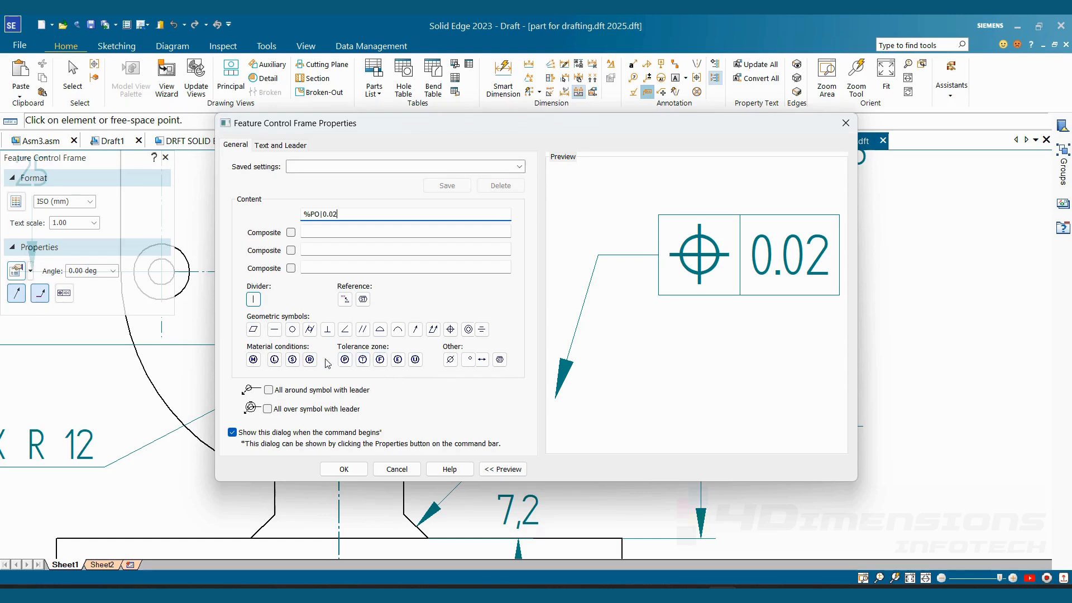
{"action": "left_click", "coordinate": [452, 360]}
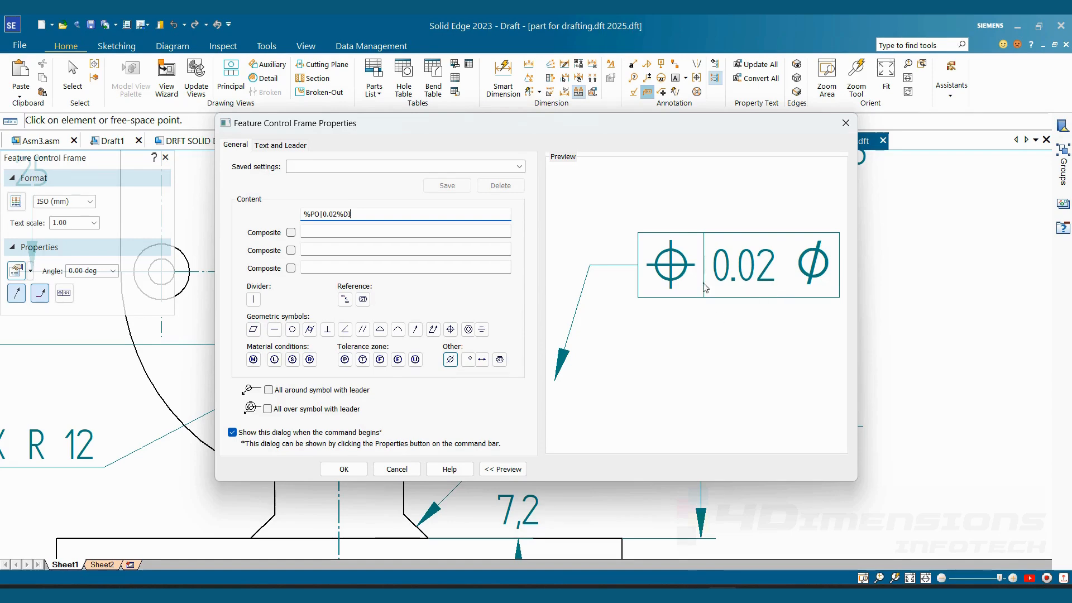
{"action": "left_click", "coordinate": [254, 300]}
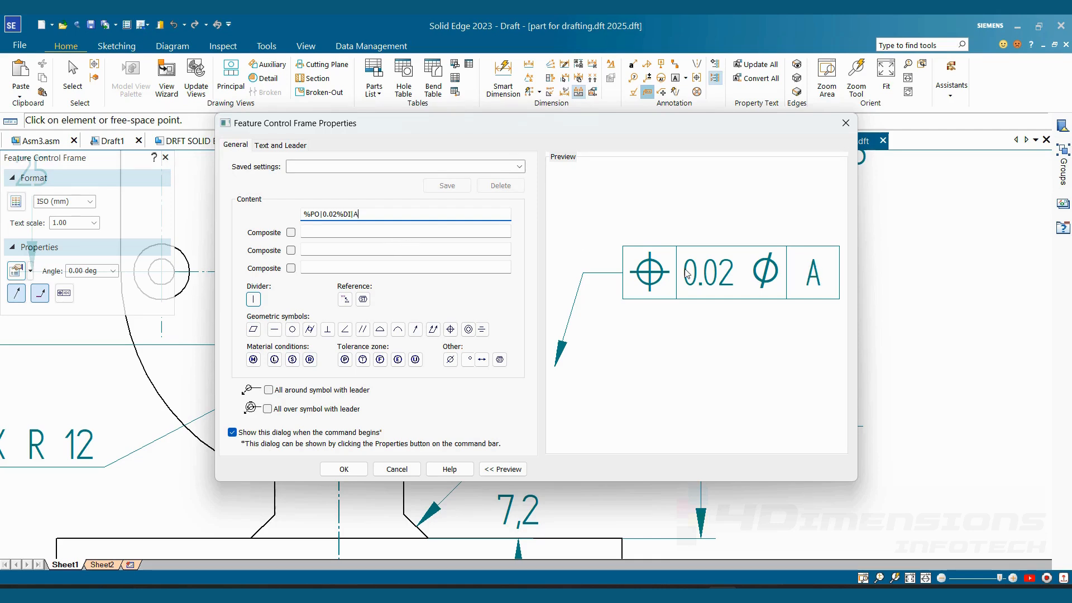
{"action": "left_click", "coordinate": [344, 469]}
- Attach the position frame to the inner circle of the lower-right hole and move datum frame A above the 4X M3 note
{"action": "scroll", "coordinate": [458, 319], "scroll_direction": "down", "scroll_amount": 2}
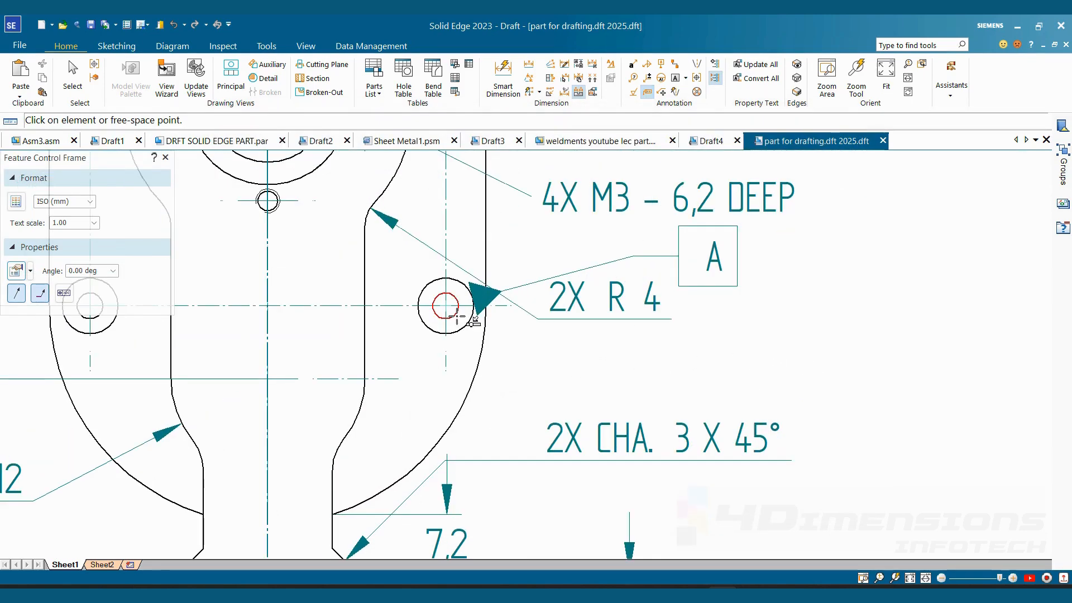
{"action": "left_click", "coordinate": [457, 317]}
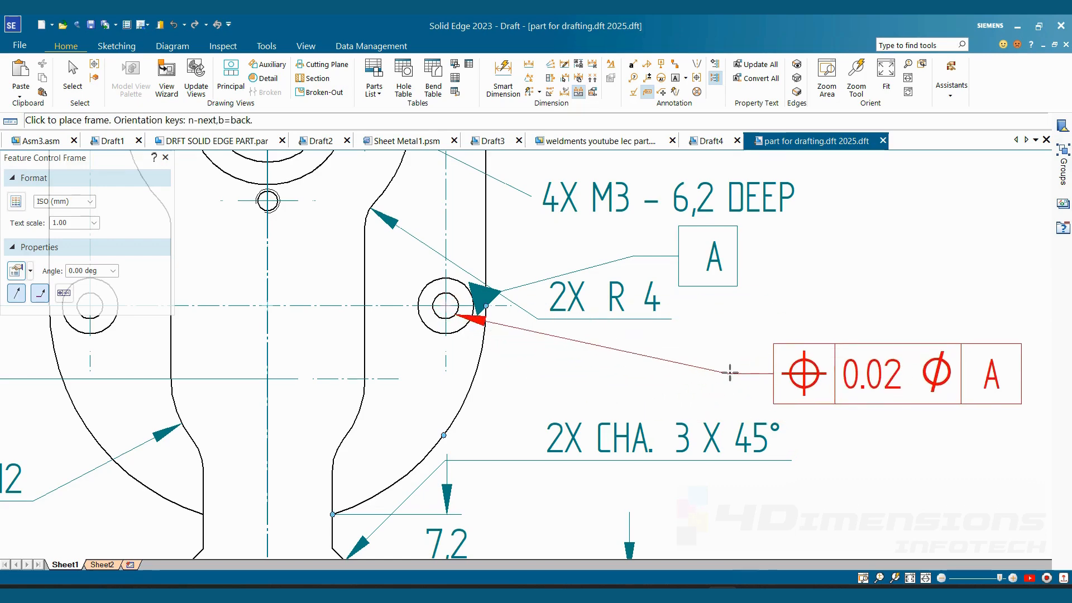
{"action": "left_click", "coordinate": [731, 372]}
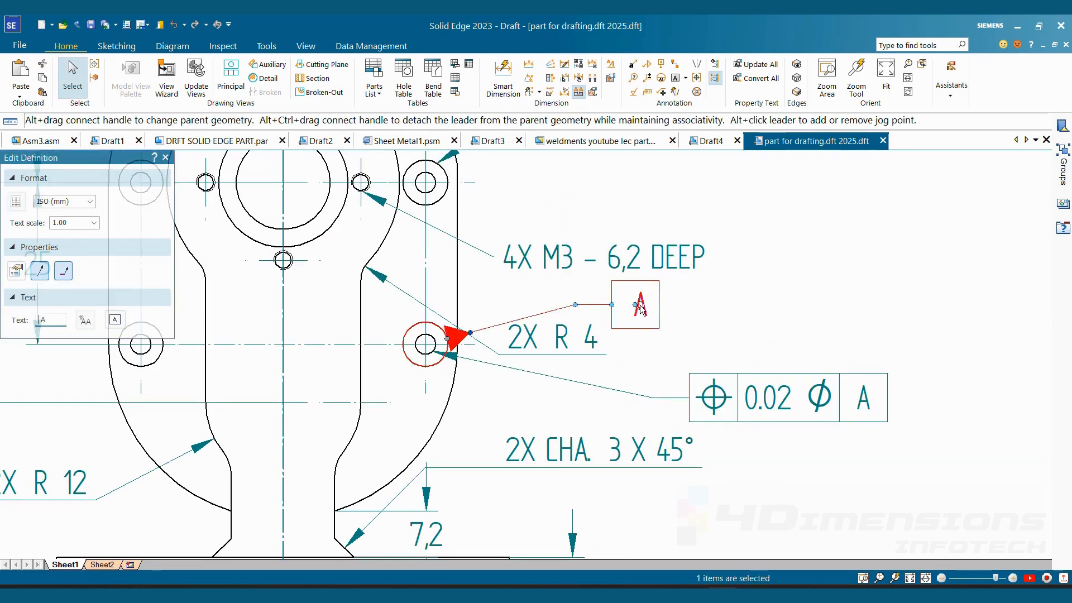
{"action": "left_click_drag", "start_coordinate": [640, 310], "coordinate": [548, 187]}
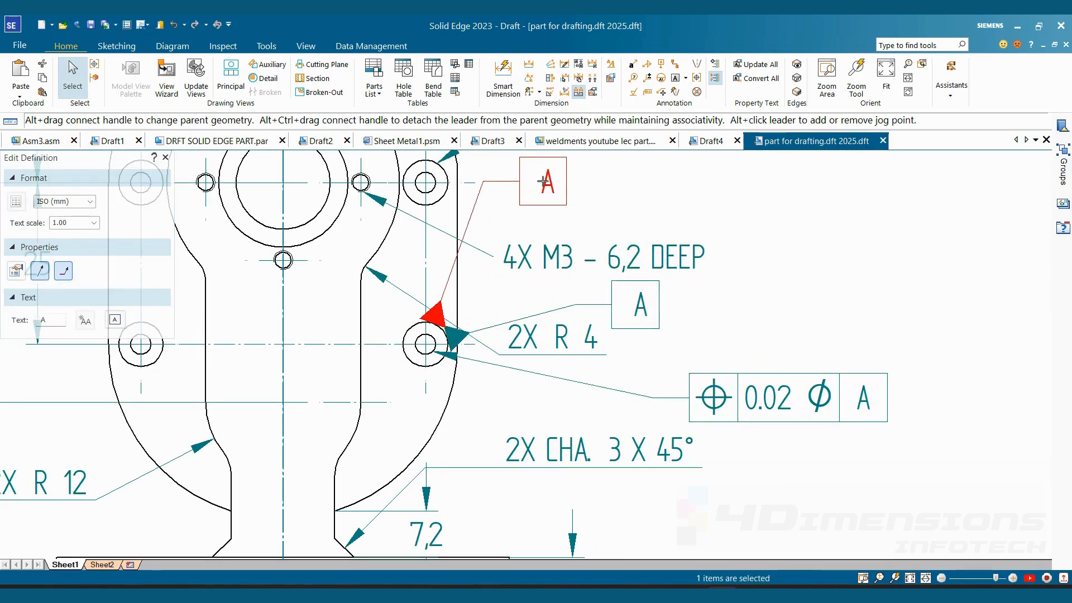
{"action": "key", "text": "Escape"}
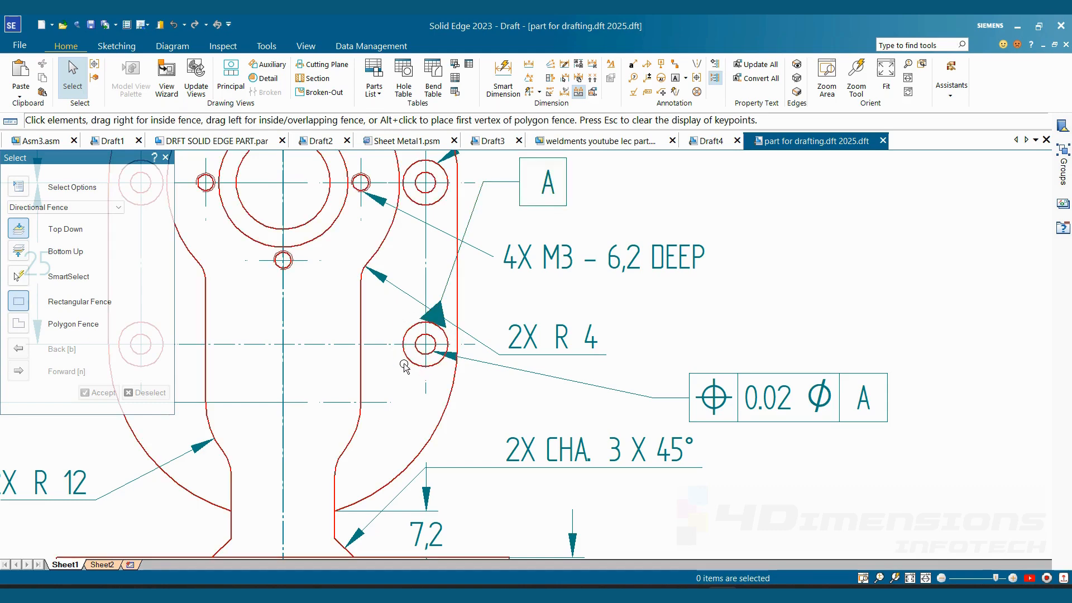
- Examine the position tolerance frame, its datum A reference and the lower-right hole it controls
{"action": "scroll", "coordinate": [420, 347], "scroll_direction": "up", "scroll_amount": 2}
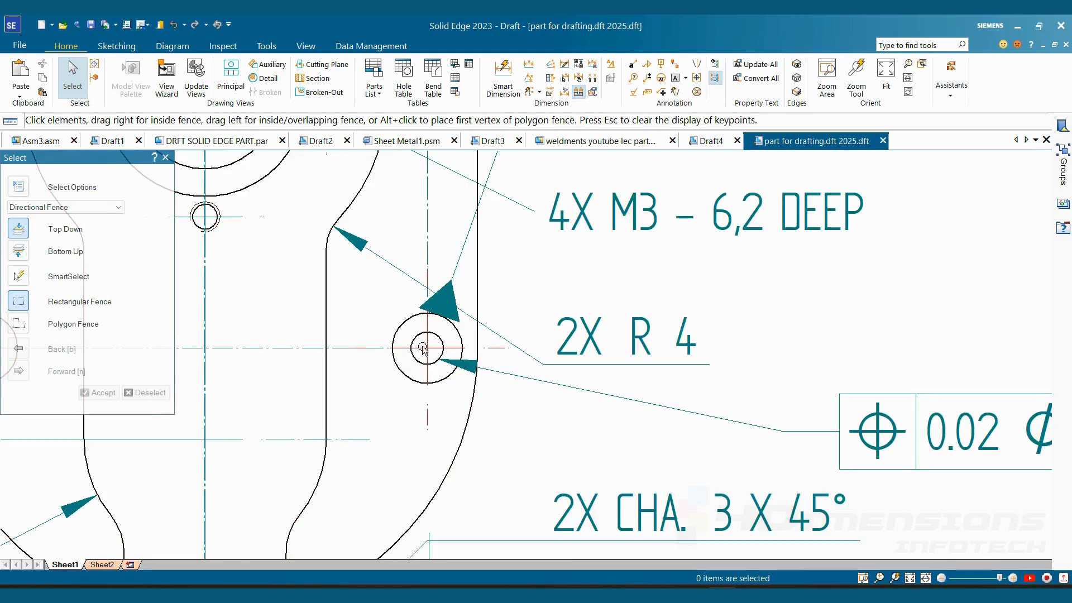
{"action": "scroll", "coordinate": [424, 360], "scroll_direction": "down", "scroll_amount": 2}
{"action": "scroll", "coordinate": [422, 361], "scroll_direction": "up", "scroll_amount": 2}
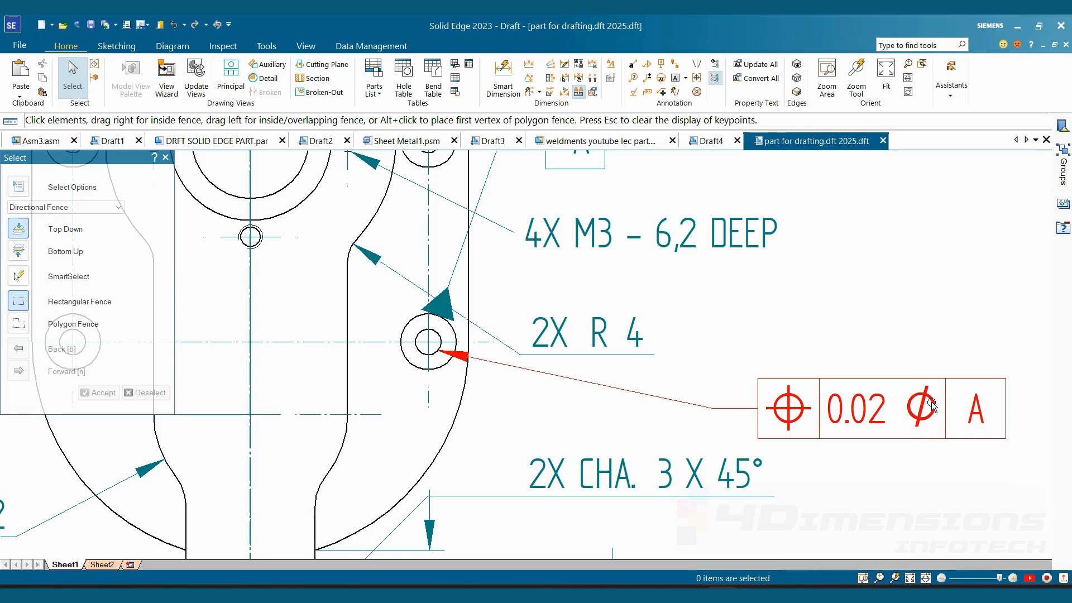
{"action": "middle_click_drag", "start_coordinate": [634, 387], "coordinate": [560, 359]}
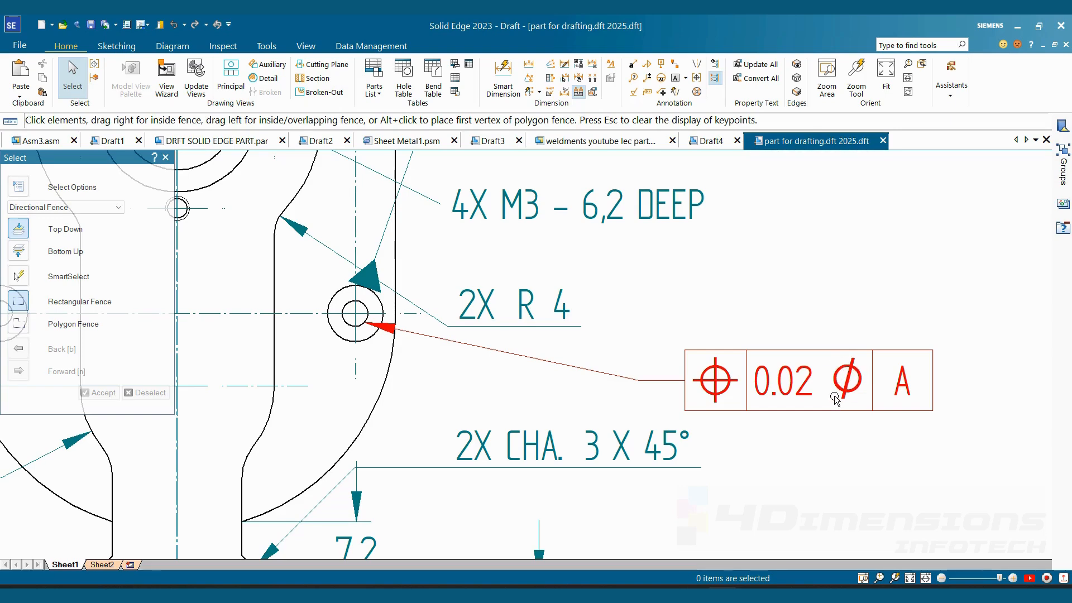
{"action": "scroll", "coordinate": [831, 400], "scroll_direction": "down", "scroll_amount": 3}
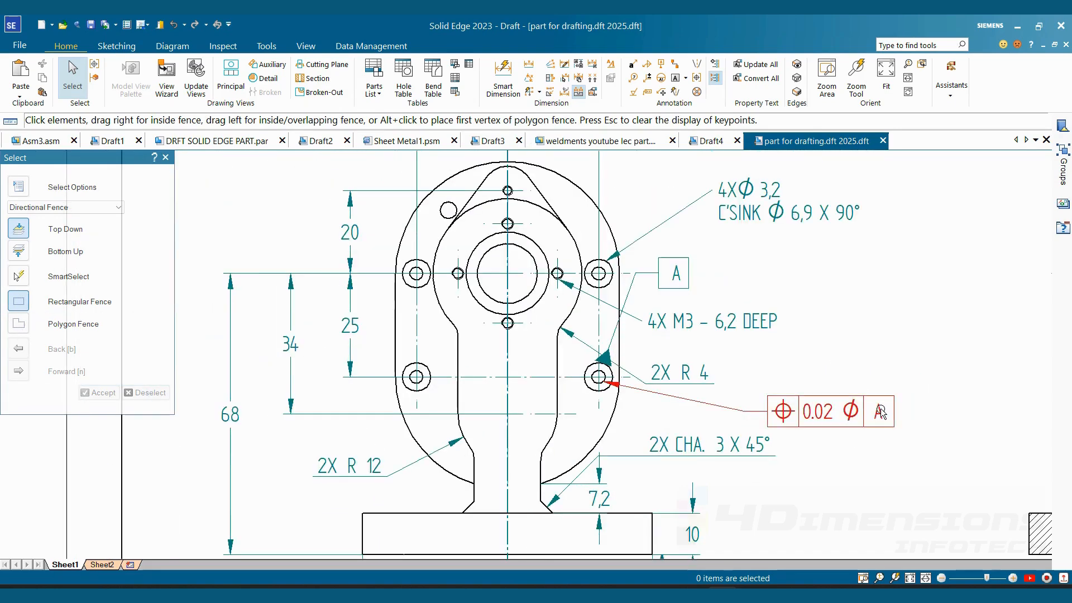
{"action": "scroll", "coordinate": [737, 391], "scroll_direction": "up", "scroll_amount": 2}
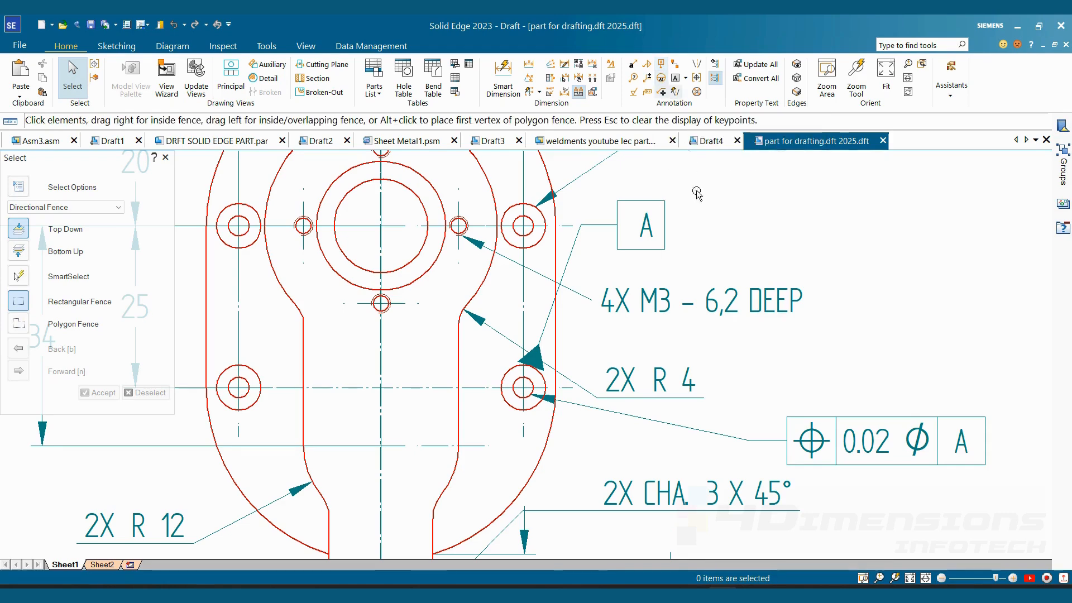
{"action": "scroll", "coordinate": [698, 380], "scroll_direction": "down", "scroll_amount": 3}
{"action": "scroll", "coordinate": [708, 374], "scroll_direction": "up", "scroll_amount": 4}
- Place a datum frame on the bottom edge of the base and set its text to B
{"action": "middle_click_drag", "start_coordinate": [524, 386], "coordinate": [710, 440]}
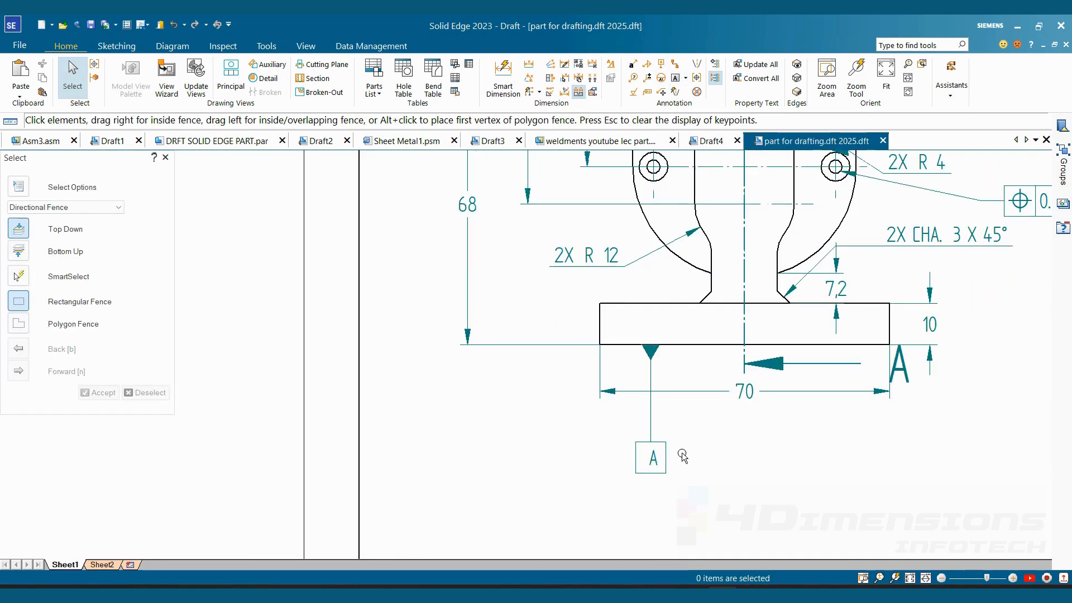
{"action": "left_click", "coordinate": [651, 450]}
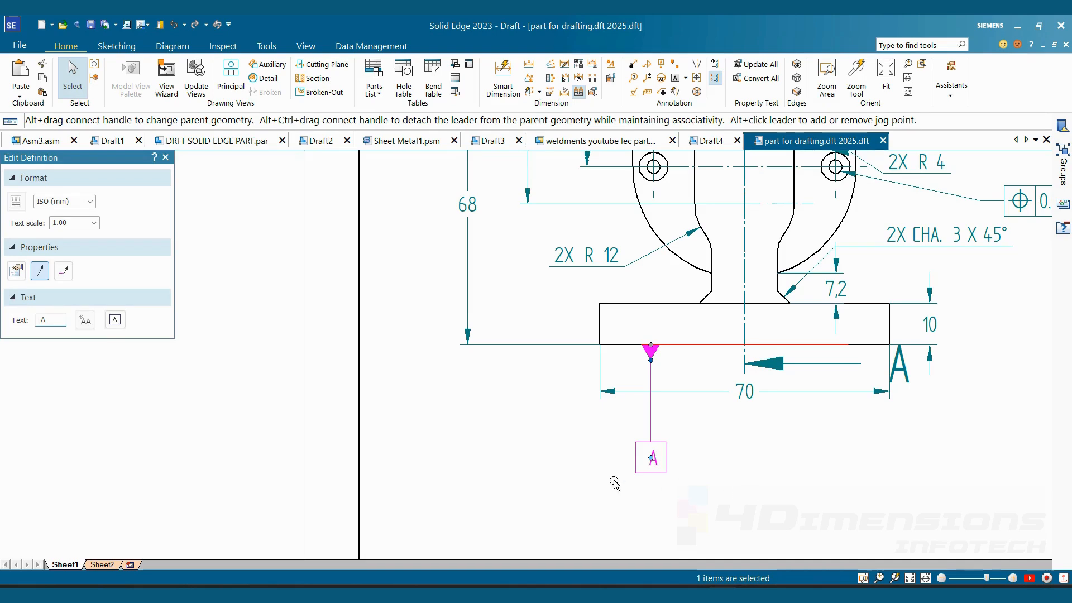
{"action": "left_click_drag", "start_coordinate": [49, 322], "coordinate": [20, 322]}
{"action": "type", "text": "B"}
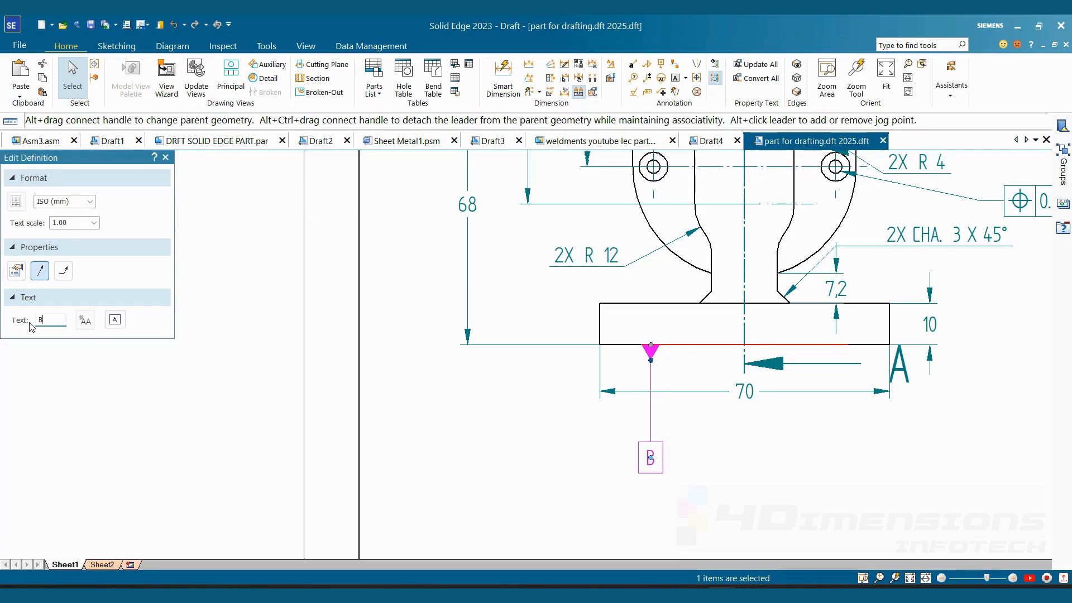
{"action": "key", "text": "Escape"}
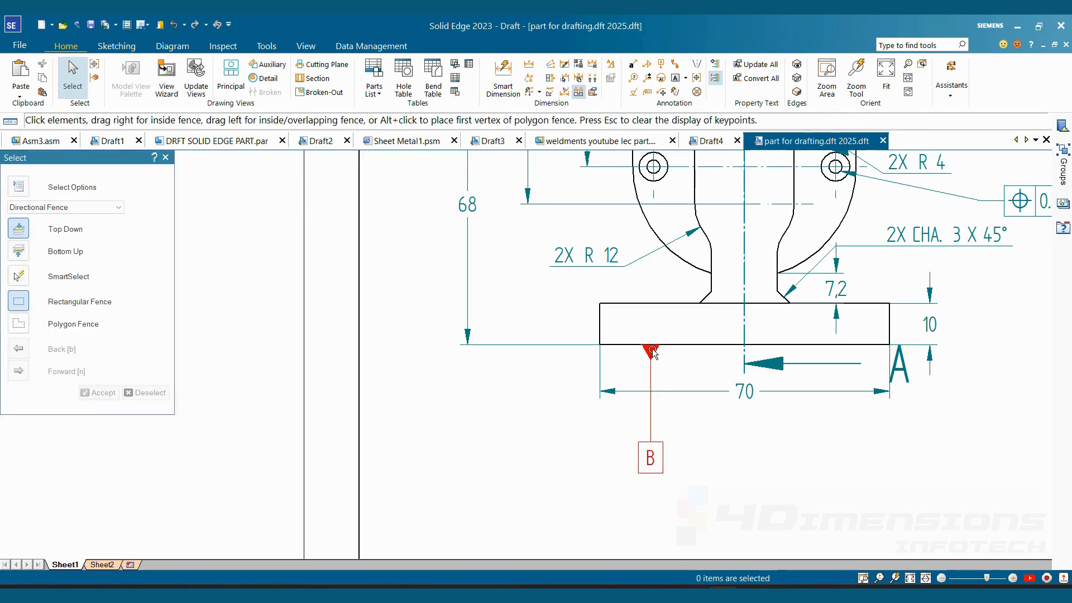
- Move datum B outward along the base's bottom extension line, to the left of the 68 dimension
{"action": "left_click", "coordinate": [654, 350]}
{"action": "left_click_drag", "start_coordinate": [653, 350], "coordinate": [411, 342]}
{"action": "left_click", "coordinate": [497, 492]}
- Define a feature control frame with the perpendicularity symbol, tolerance 0.2 and datum reference B
{"action": "scroll", "coordinate": [518, 514], "scroll_direction": "down", "scroll_amount": 3}
{"action": "scroll", "coordinate": [615, 408], "scroll_direction": "up", "scroll_amount": 6}
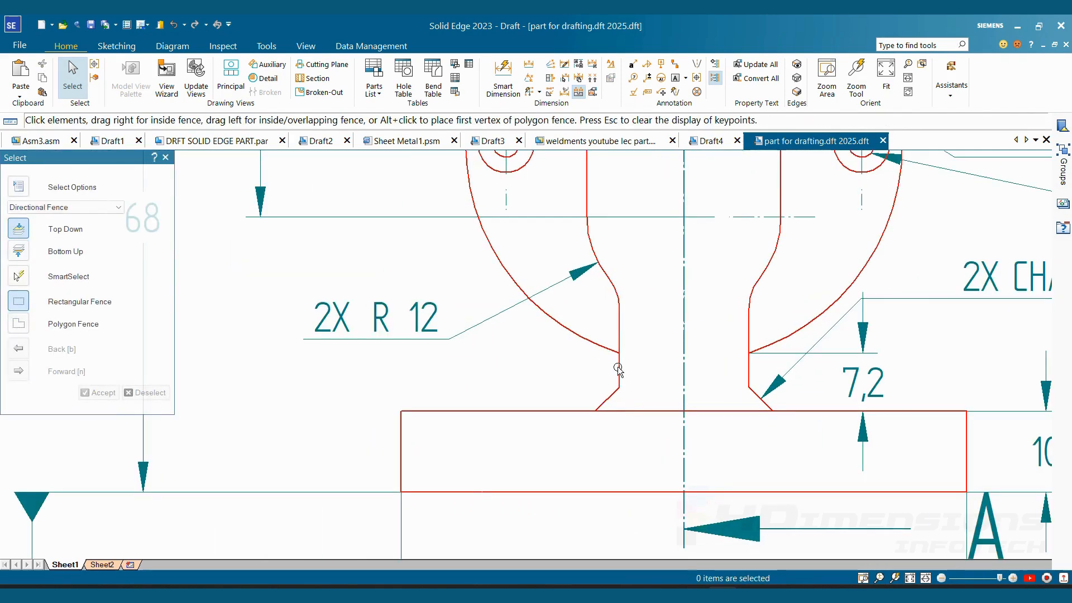
{"action": "scroll", "coordinate": [651, 395], "scroll_direction": "down", "scroll_amount": 3}
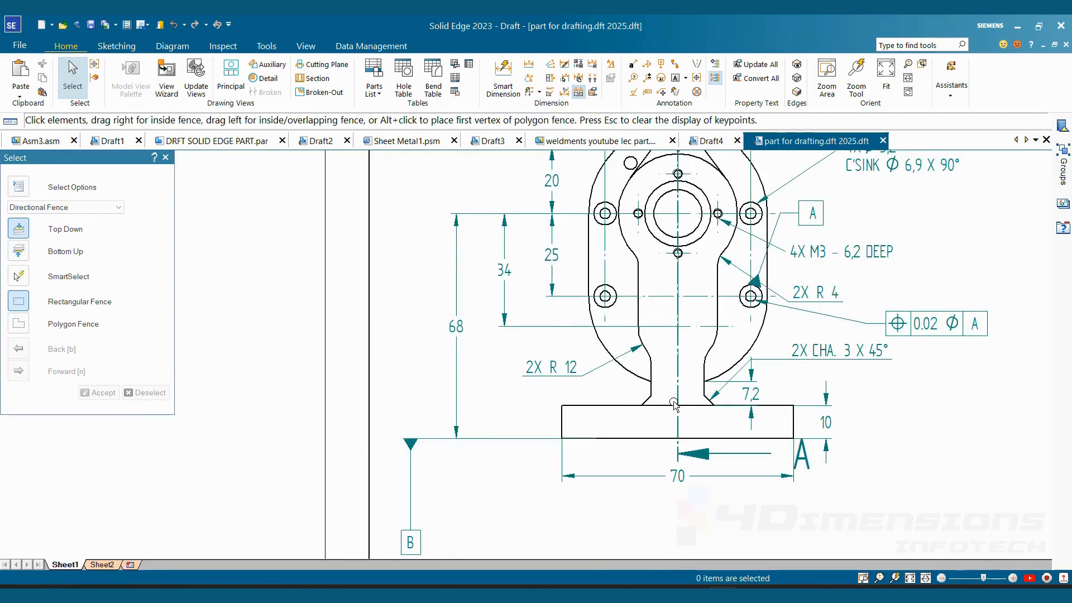
{"action": "scroll", "coordinate": [499, 464], "scroll_direction": "up", "scroll_amount": 1}
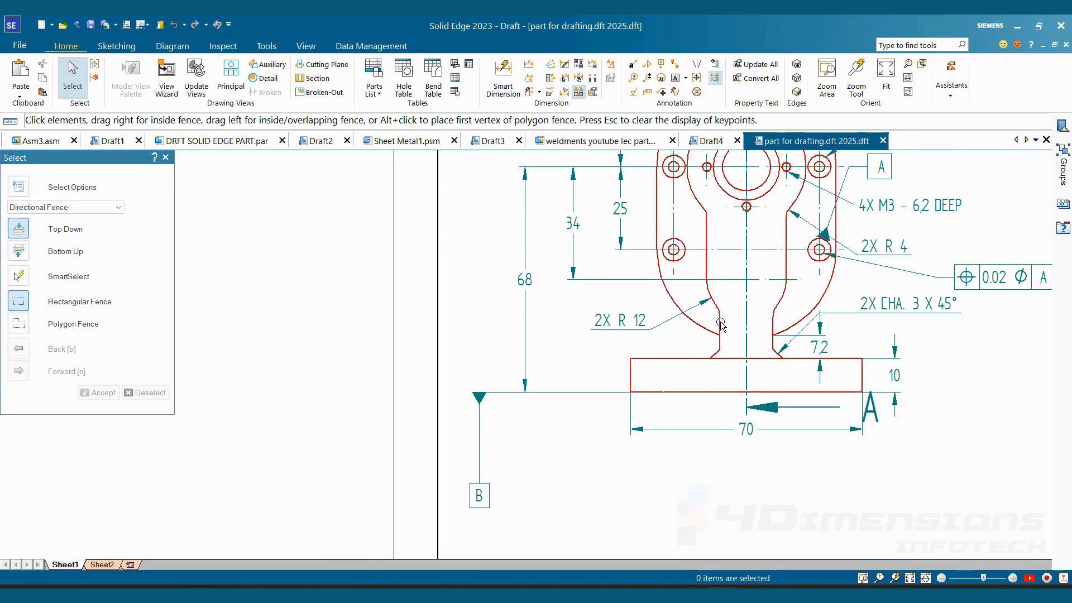
{"action": "left_click", "coordinate": [649, 93]}
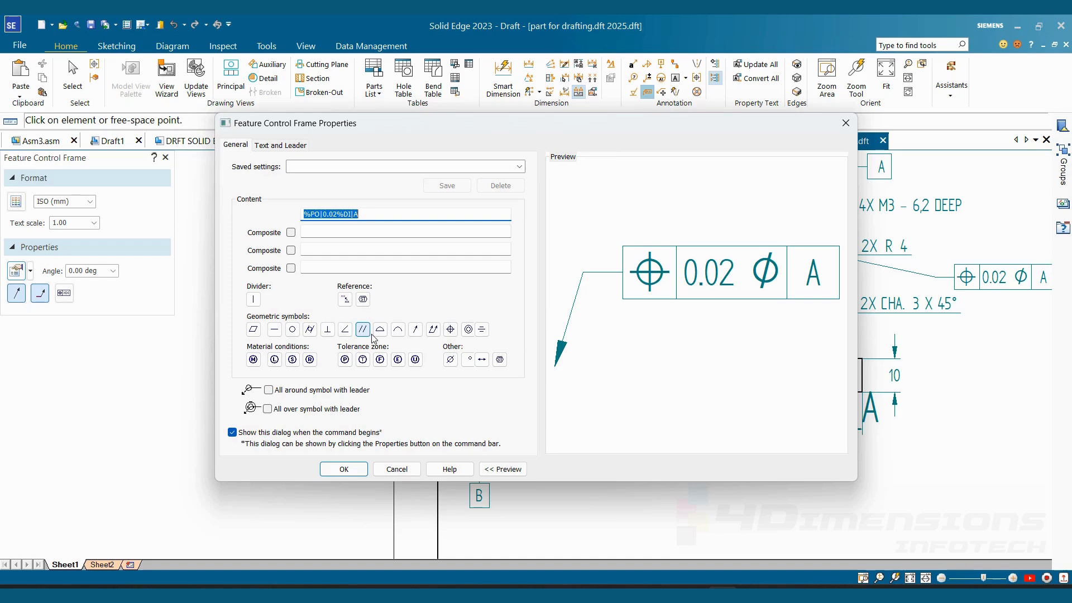
{"action": "left_click", "coordinate": [328, 329]}
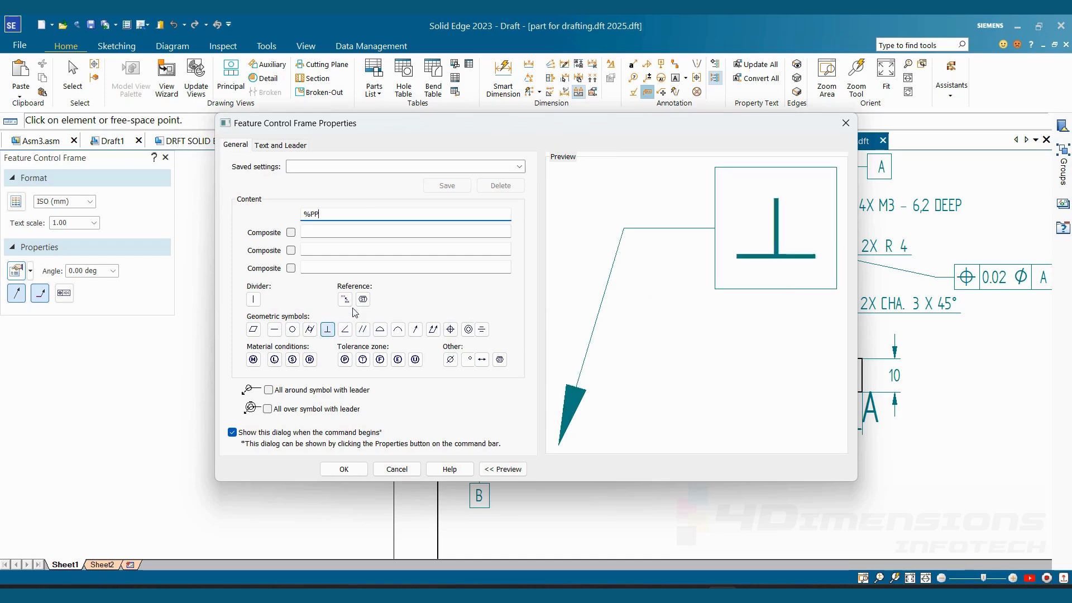
{"action": "left_click", "coordinate": [253, 299]}
{"action": "type", "text": "0.2"}
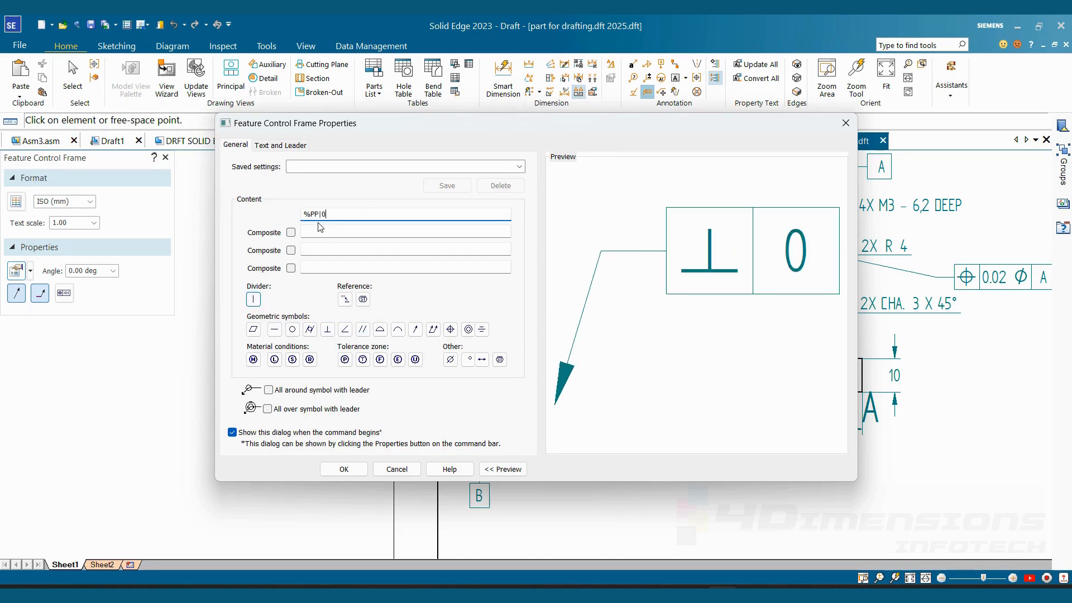
{"action": "left_click", "coordinate": [254, 302]}
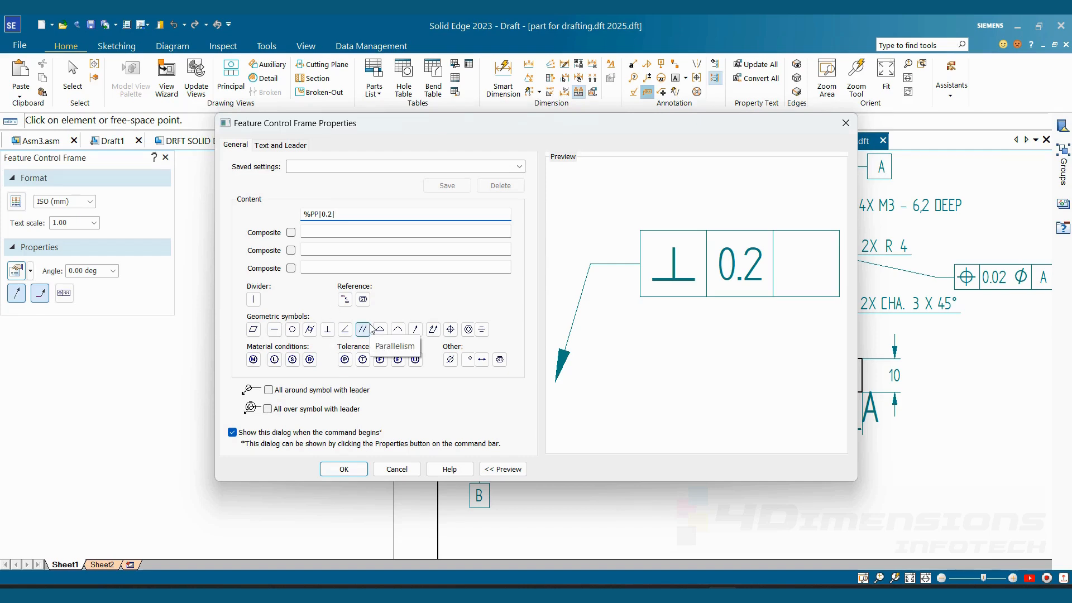
{"action": "type", "text": "B"}
{"action": "key", "text": "Return"}
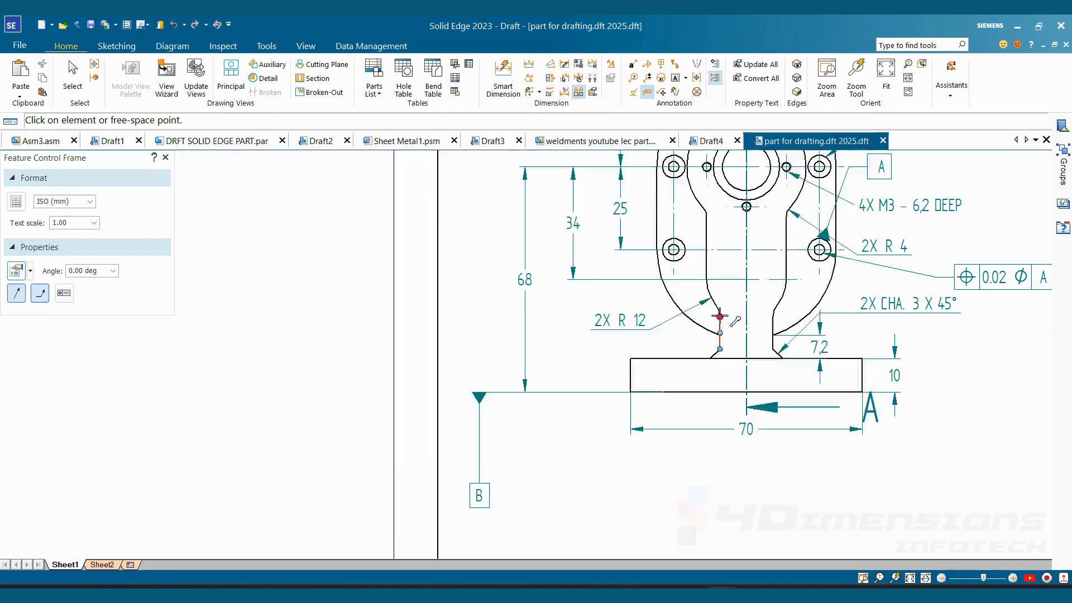
- Attach the perpendicularity frame to the left vertical edge of the neck and place it below the base, beside datum B
{"action": "left_click", "coordinate": [719, 323]}
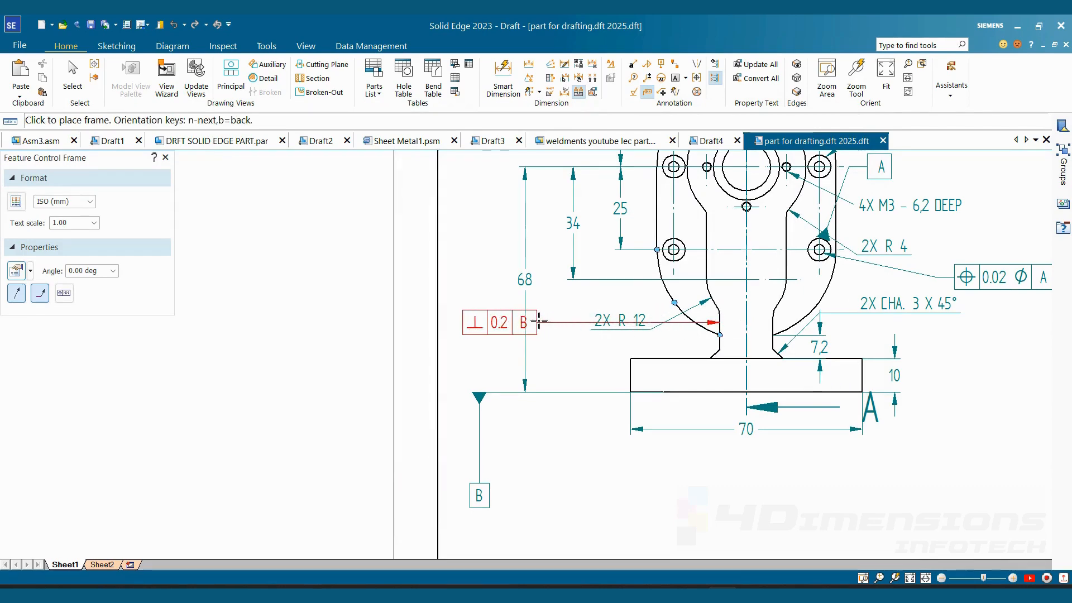
{"action": "left_click", "coordinate": [620, 478]}
{"action": "key", "text": "Escape"}
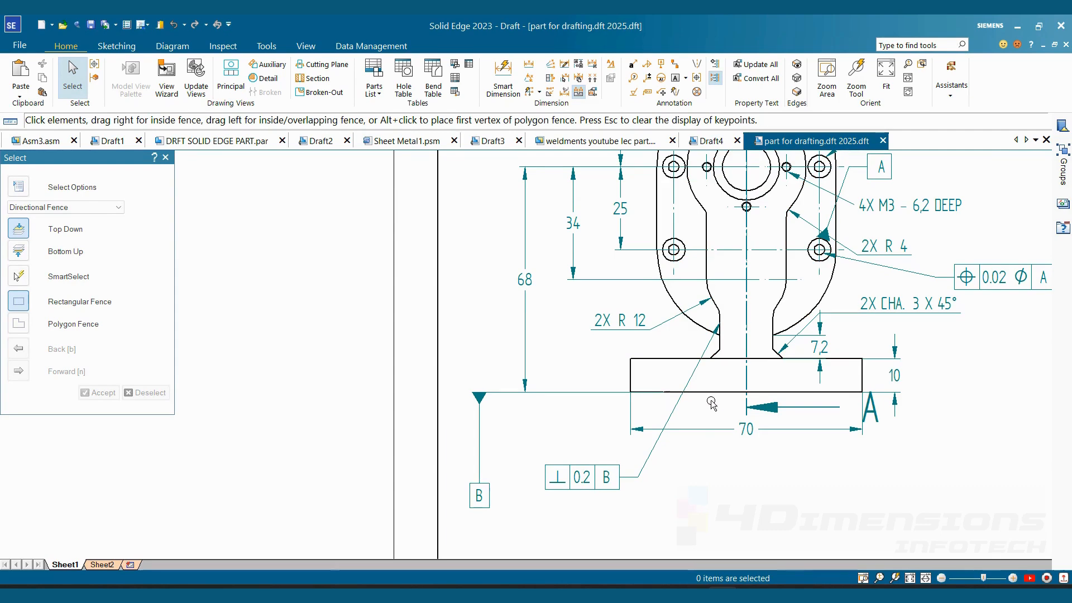
{"action": "middle_click_drag", "start_coordinate": [633, 492], "coordinate": [608, 507]}
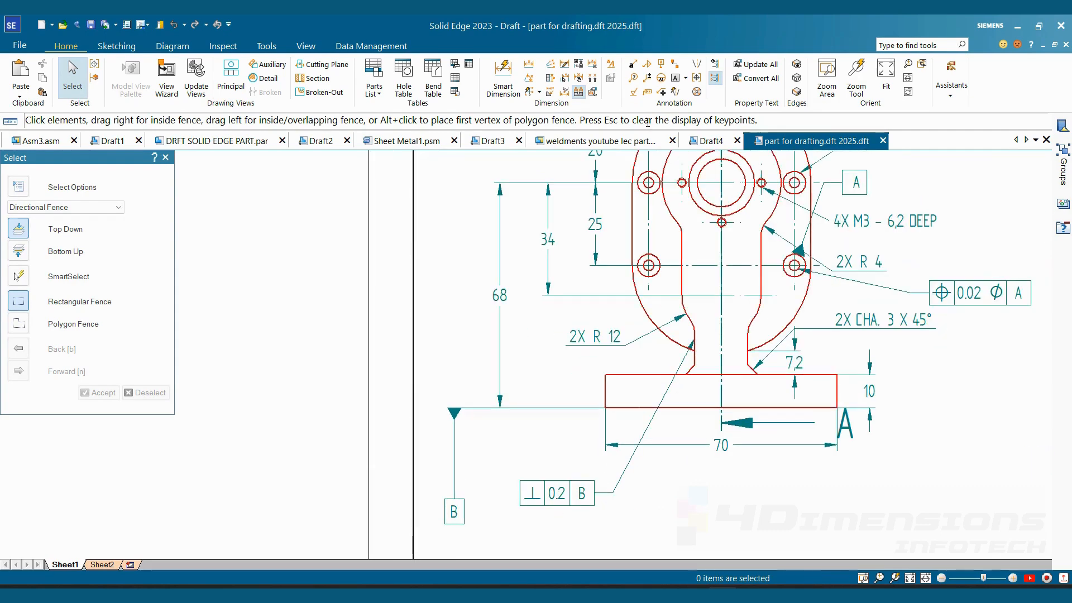
- Switch to the FUNDAMENTAL OF DESIGN PDF and go through its geometric characteristic pages to the Parallelism section
{"action": "scroll", "coordinate": [556, 475], "scroll_direction": "up", "scroll_amount": 1}
{"action": "middle_click_drag", "start_coordinate": [556, 475], "coordinate": [599, 324]}
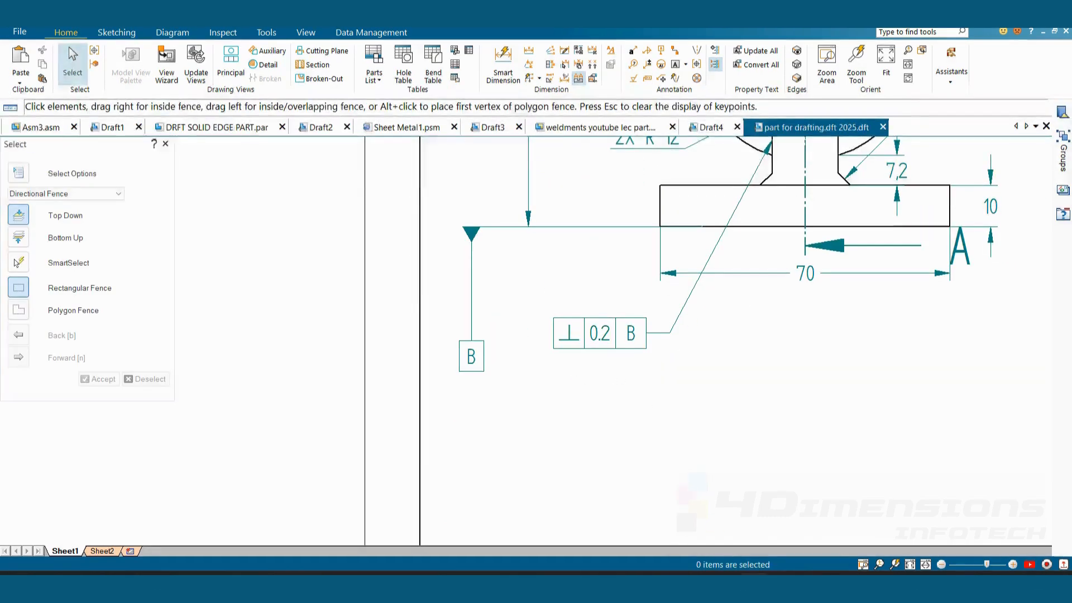
{"action": "key", "text": "alt+Tab"}
{"action": "scroll", "coordinate": [664, 326], "scroll_direction": "down", "scroll_amount": 7}
{"action": "scroll", "coordinate": [665, 327], "scroll_direction": "down", "scroll_amount": 20}
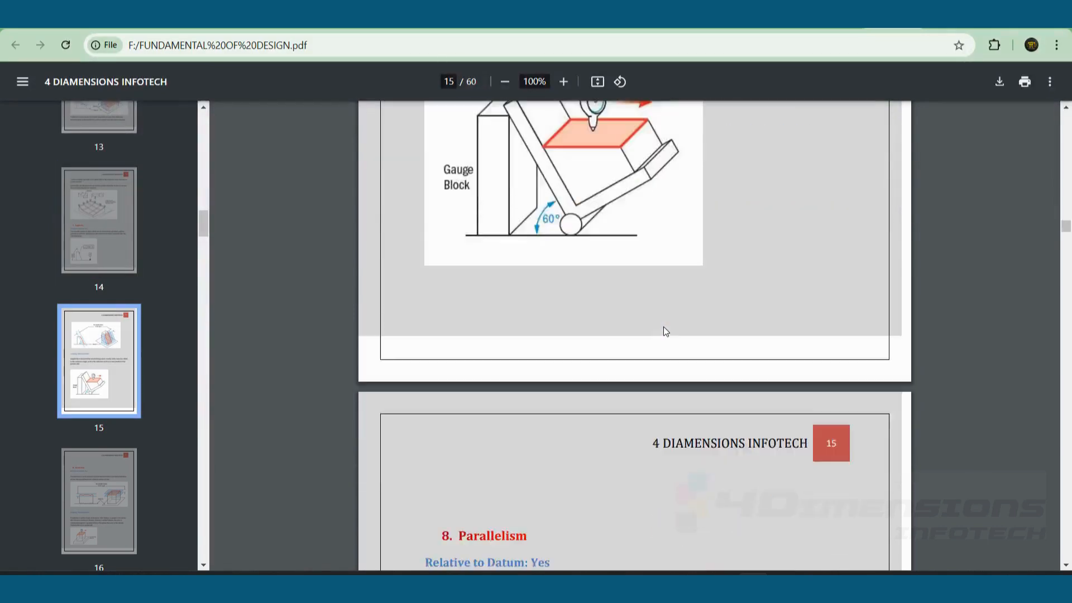